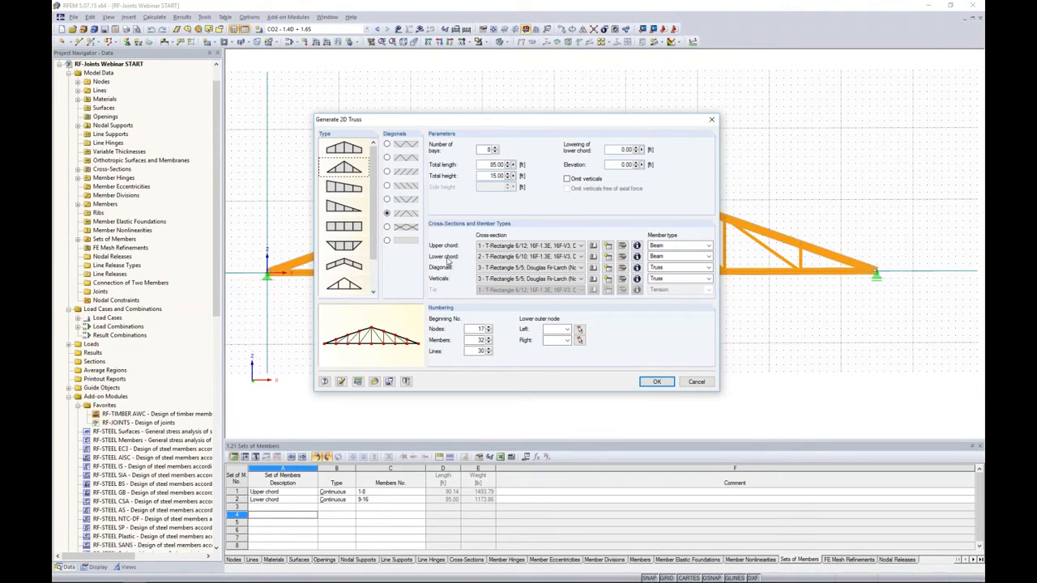
- Review the cross-section properties of the upper chord, lower chord and diagonals in the 2D truss generator
left_click(637, 247)
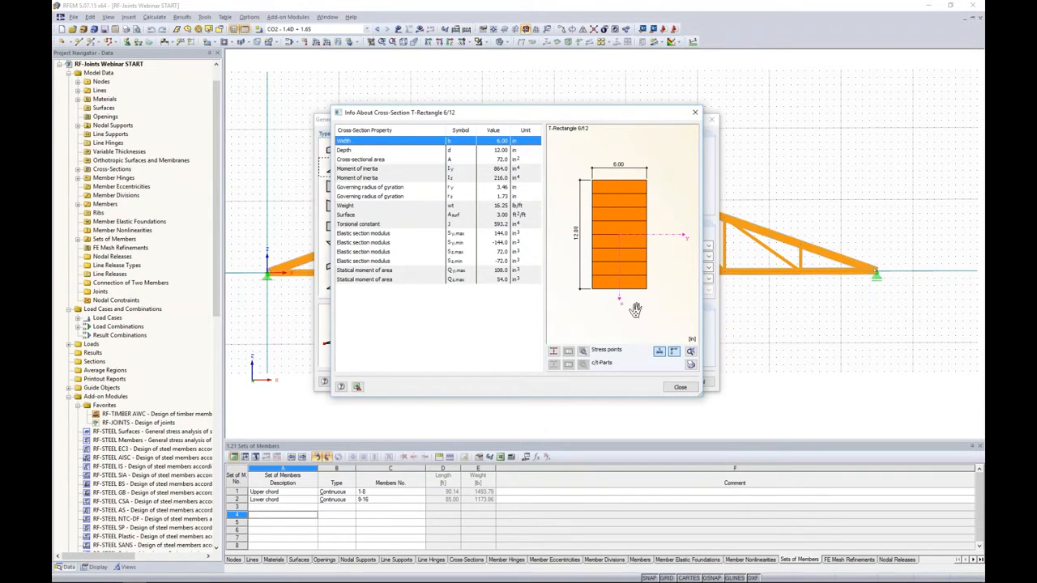
left_click(679, 386)
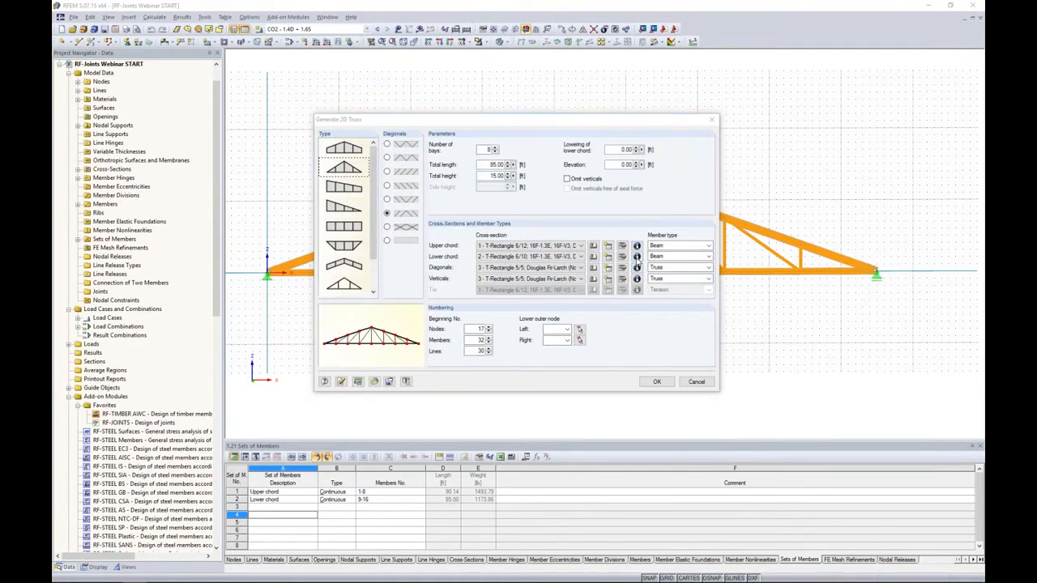
left_click(638, 257)
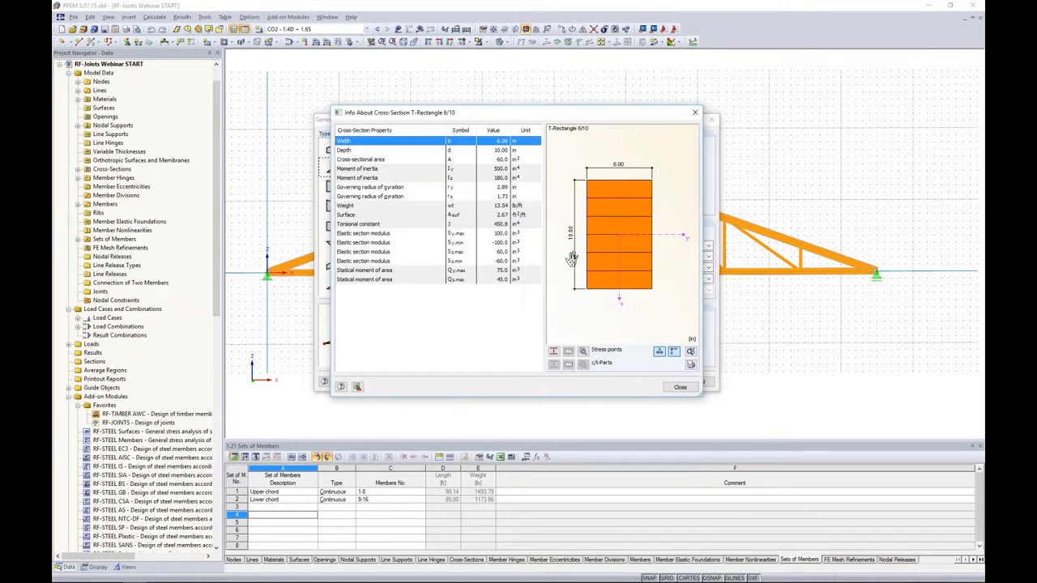
left_click(681, 387)
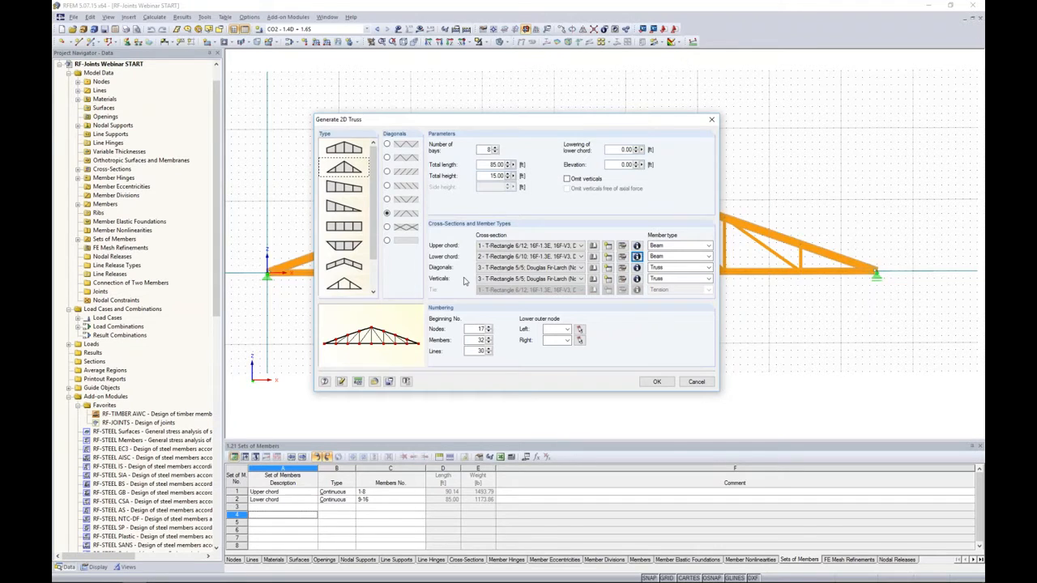
left_click(637, 268)
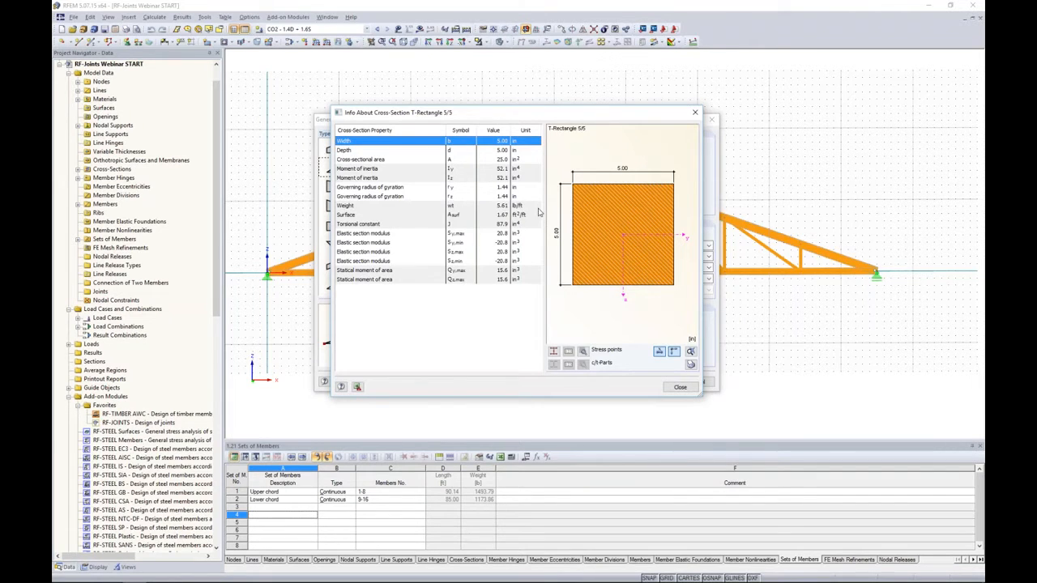
left_click(674, 390)
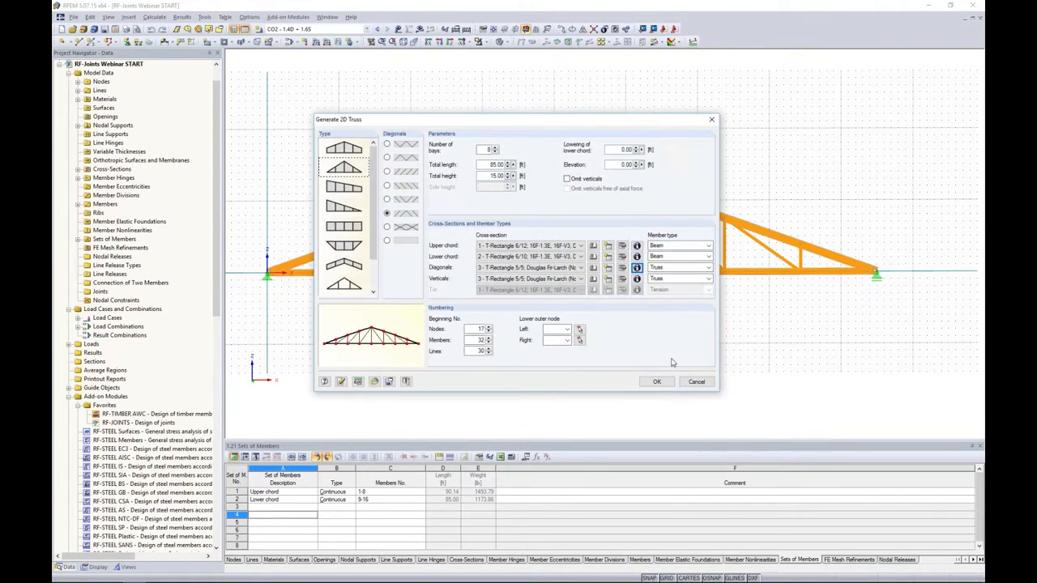
- Check the member type options for the diagonals, keep Truss, and close the 2D truss generator without generating anything
left_click(679, 270)
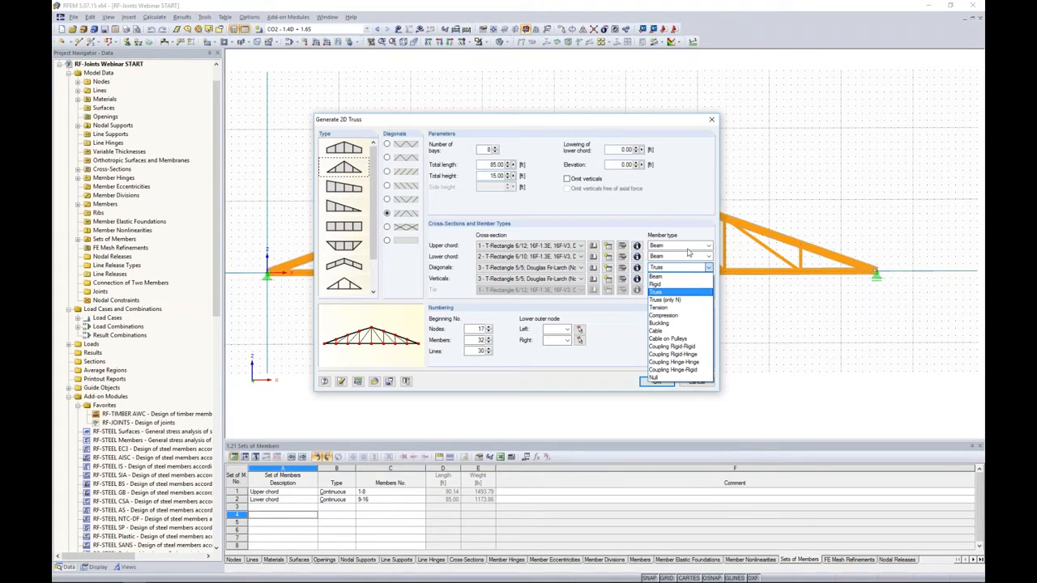
left_click(673, 293)
left_click_drag(671, 124, 671, 309)
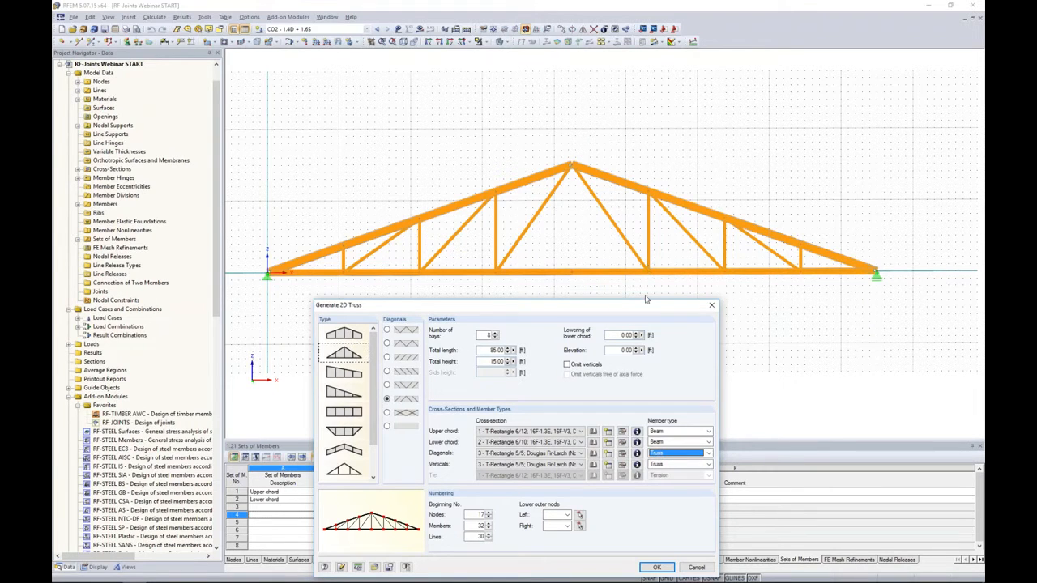
left_click_drag(645, 305, 645, 147)
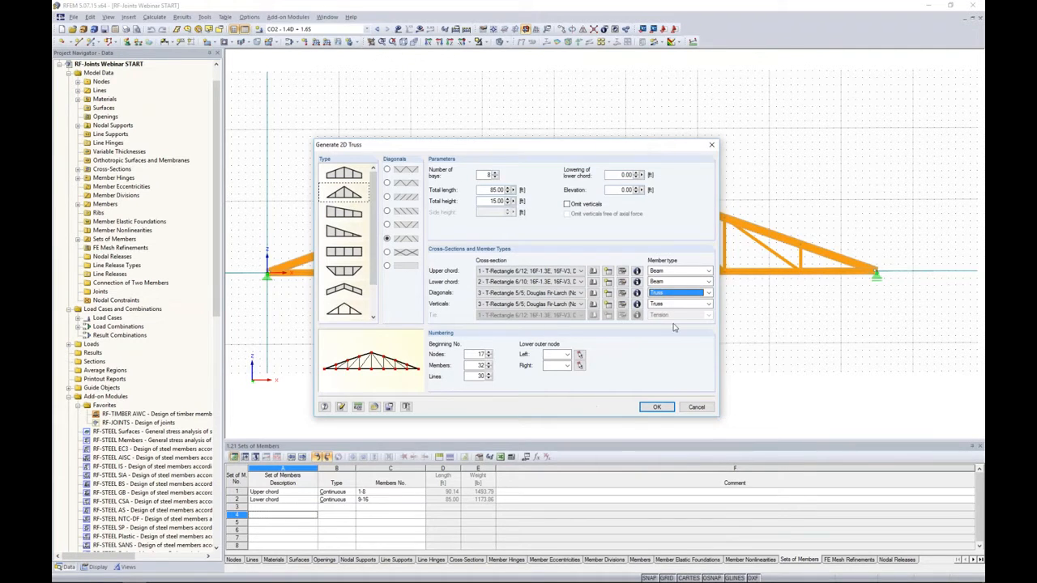
left_click(704, 409)
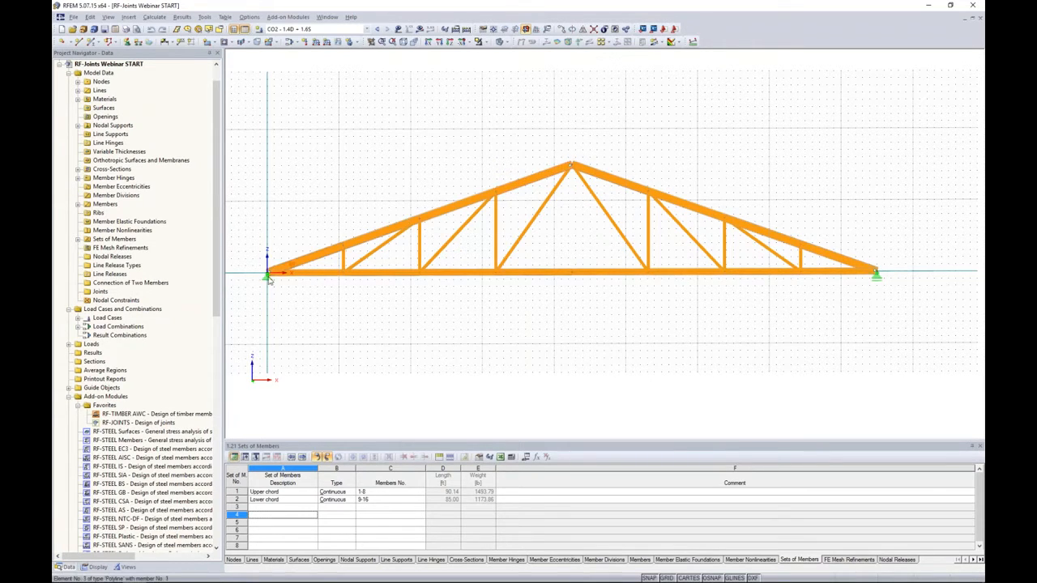
- Inspect the end hinge's release conditions on the upper chord member just before the ridge, leaving the member and hinge unchanged
double_click(559, 173)
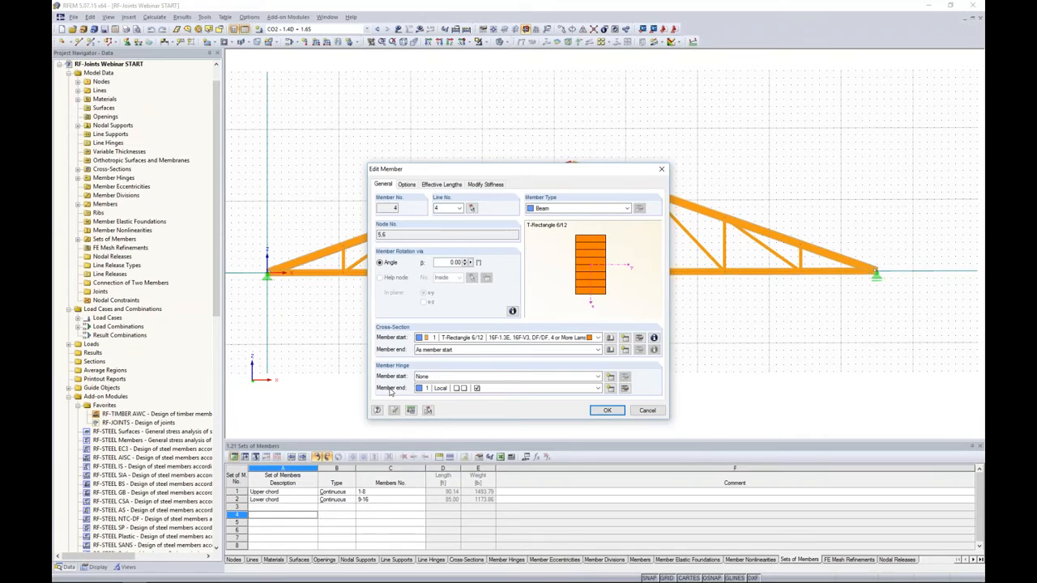
left_click(482, 390)
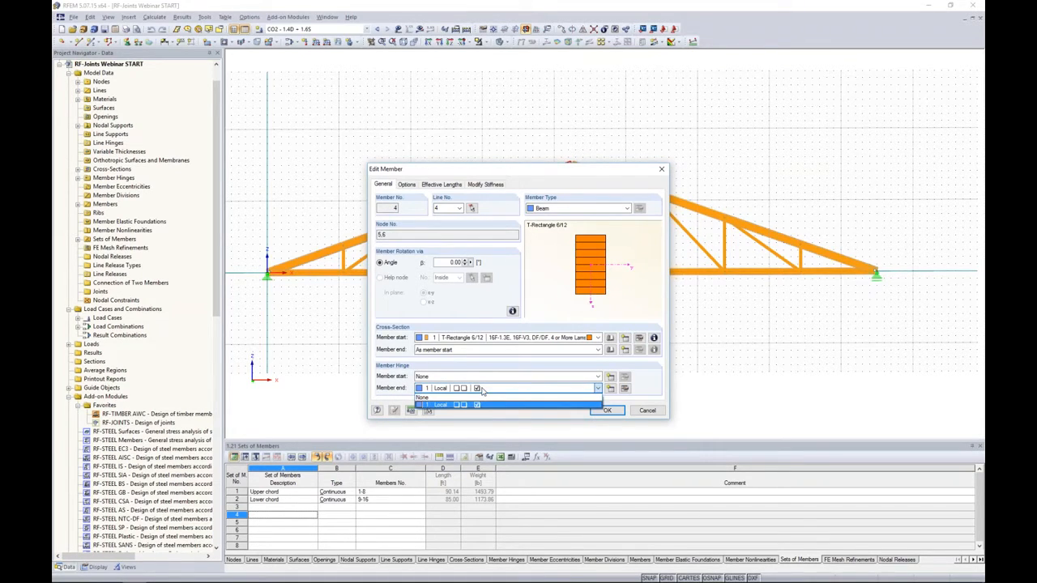
left_click(624, 390)
left_click(625, 390)
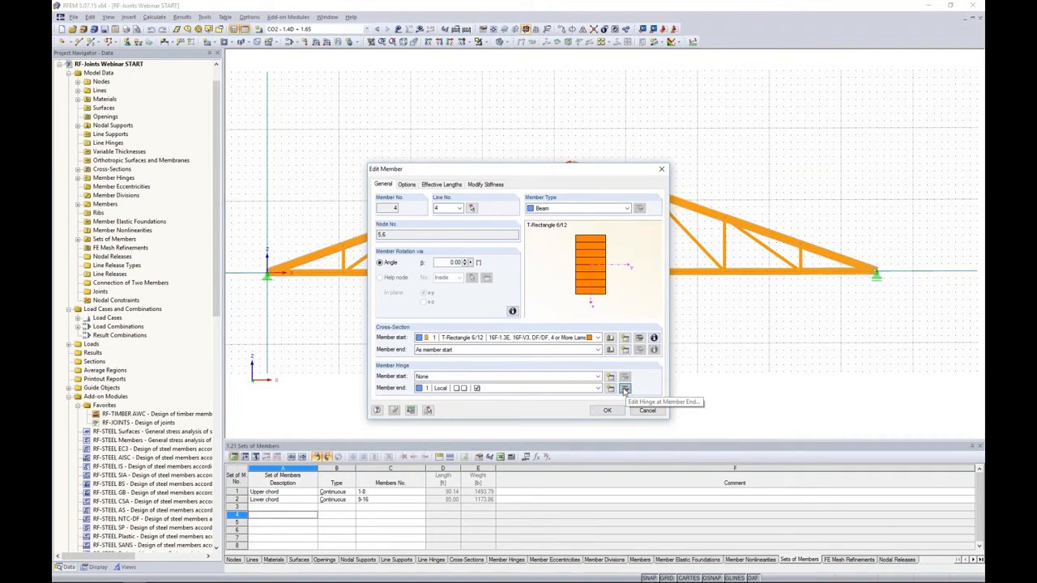
left_click(625, 390)
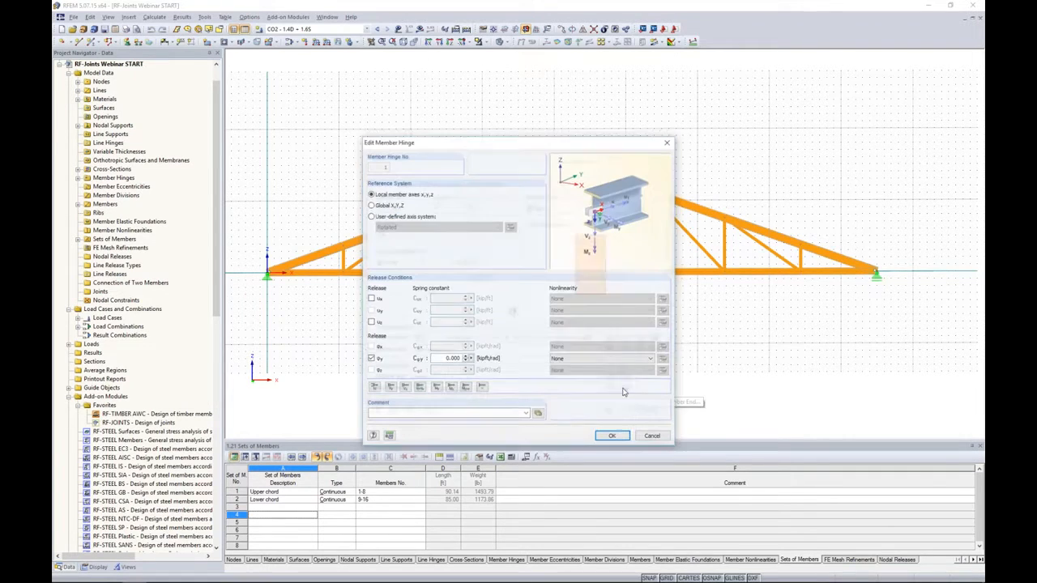
left_click(653, 437)
left_click(651, 410)
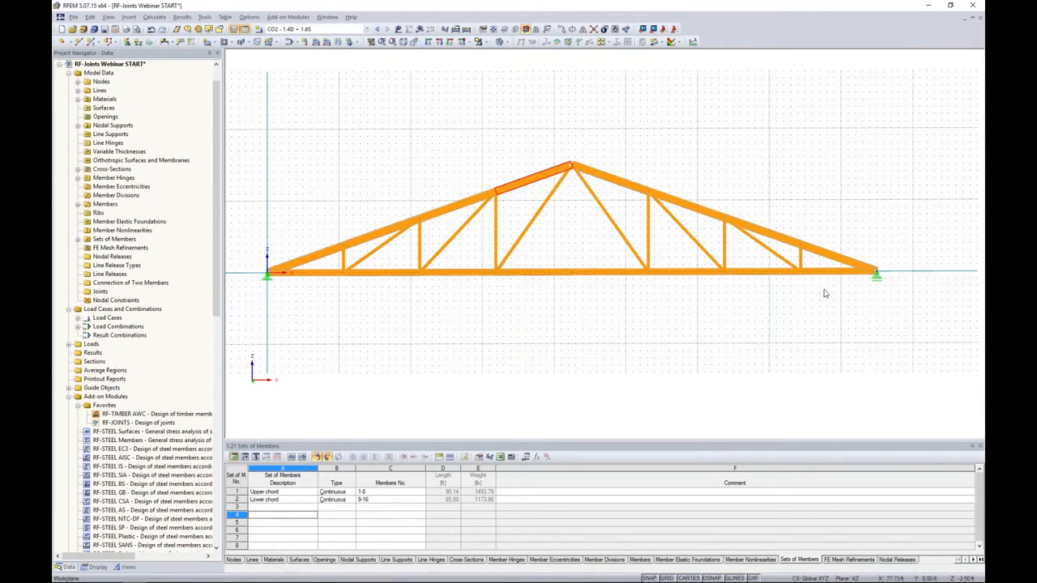
- Display the loads on the truss for LC1 - Dead Load, followed by LC2 - Snow Load
left_click(362, 29)
left_click(360, 38)
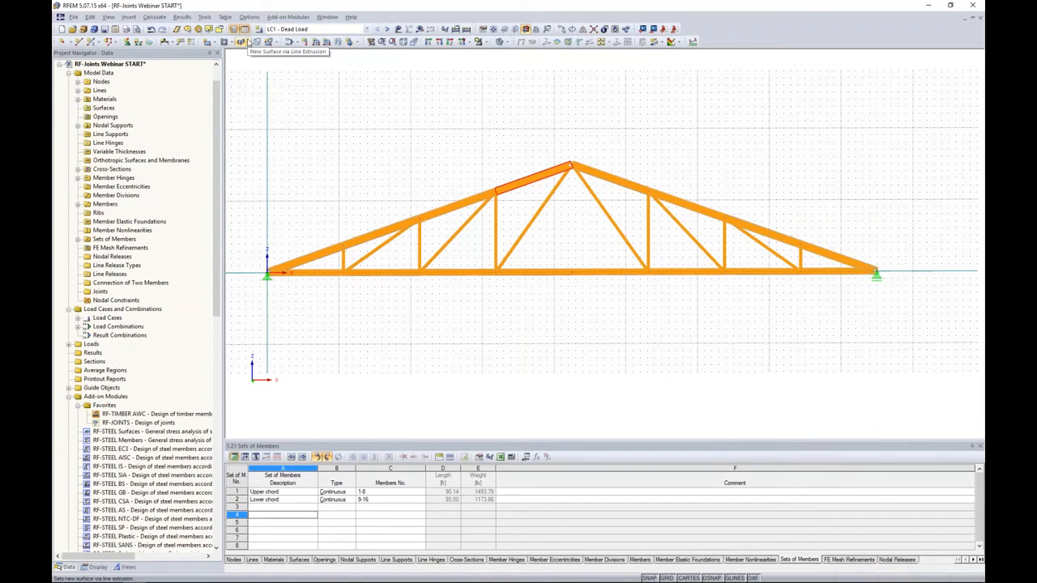
left_click(290, 31)
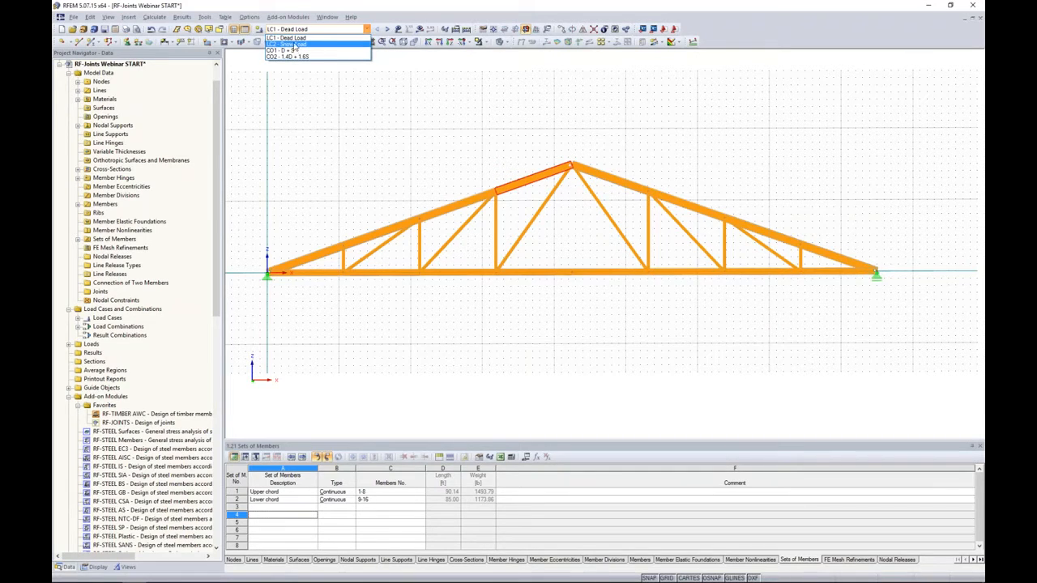
left_click(287, 38)
left_click(398, 29)
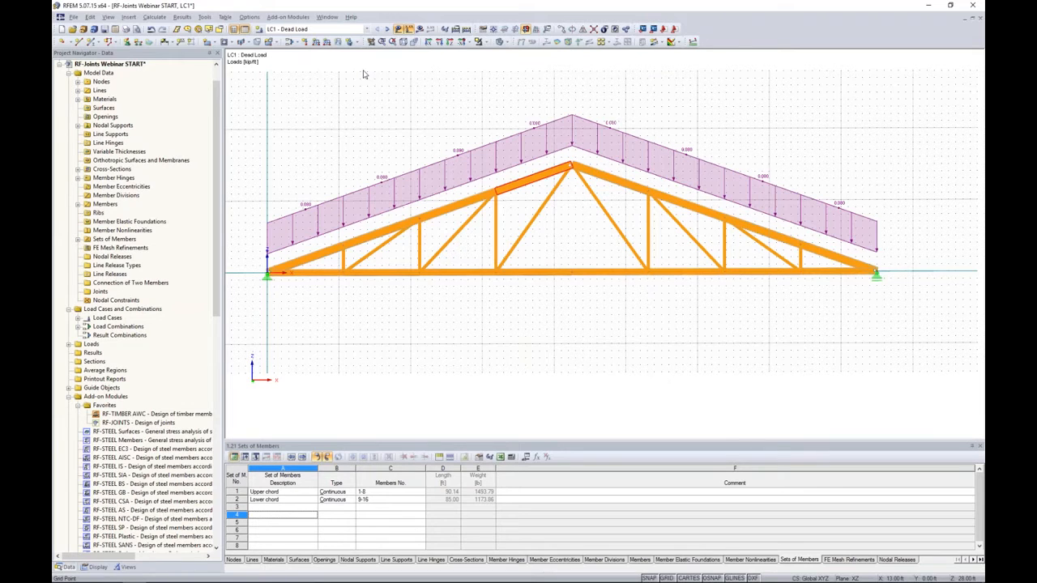
left_click(387, 29)
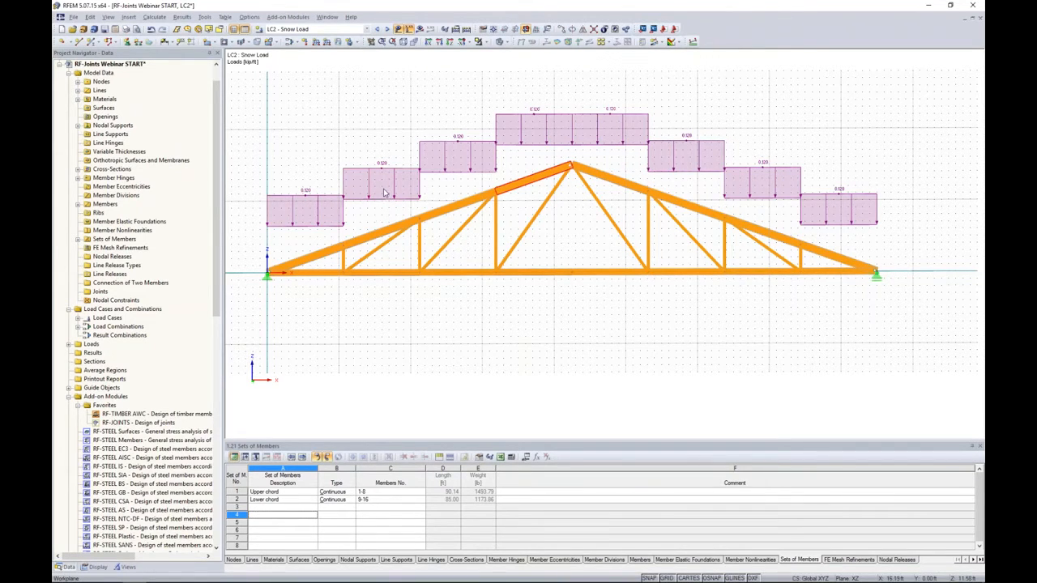
left_click(317, 256, "ctrl")
- Review the load case factors in load combinations CO1 and CO2, and close the combination settings without changes
left_click(363, 29)
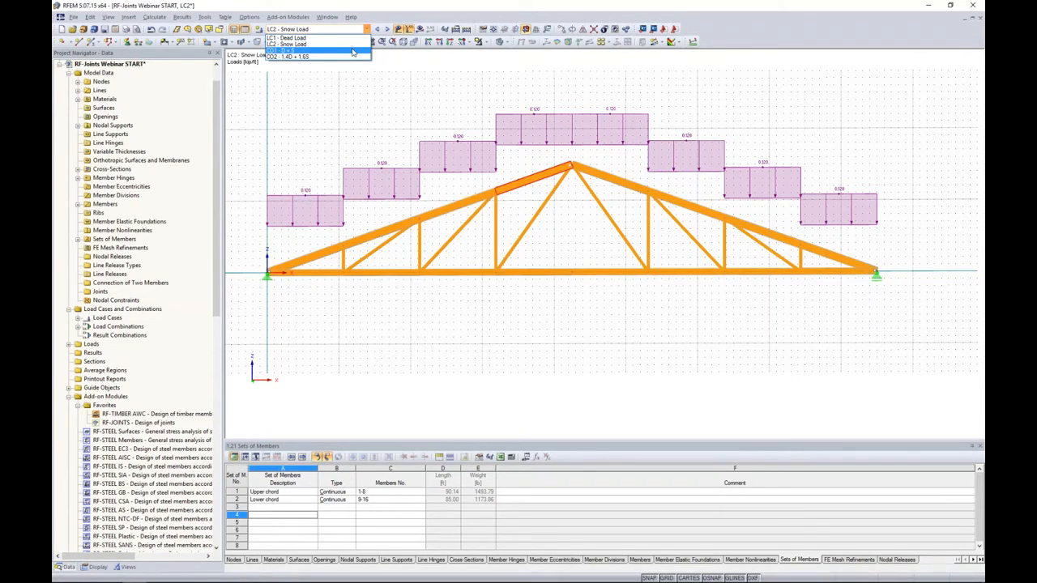
left_click(343, 107)
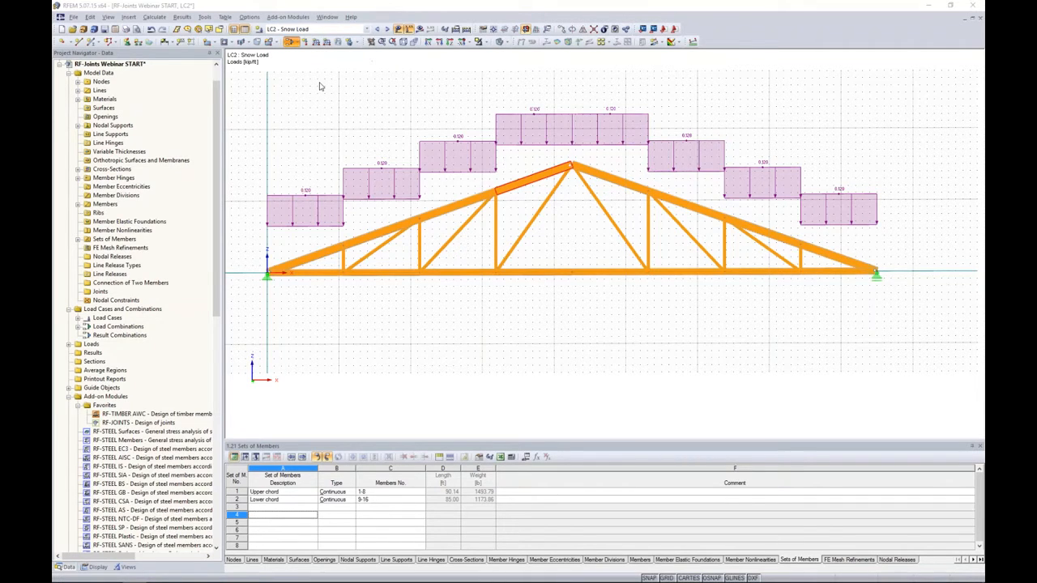
left_click(344, 142)
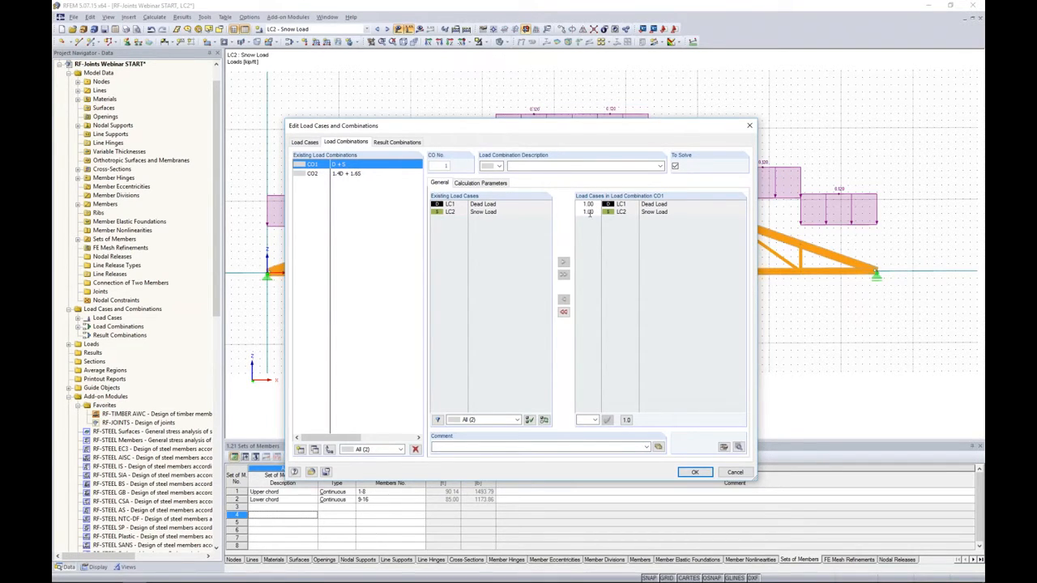
left_click(357, 175)
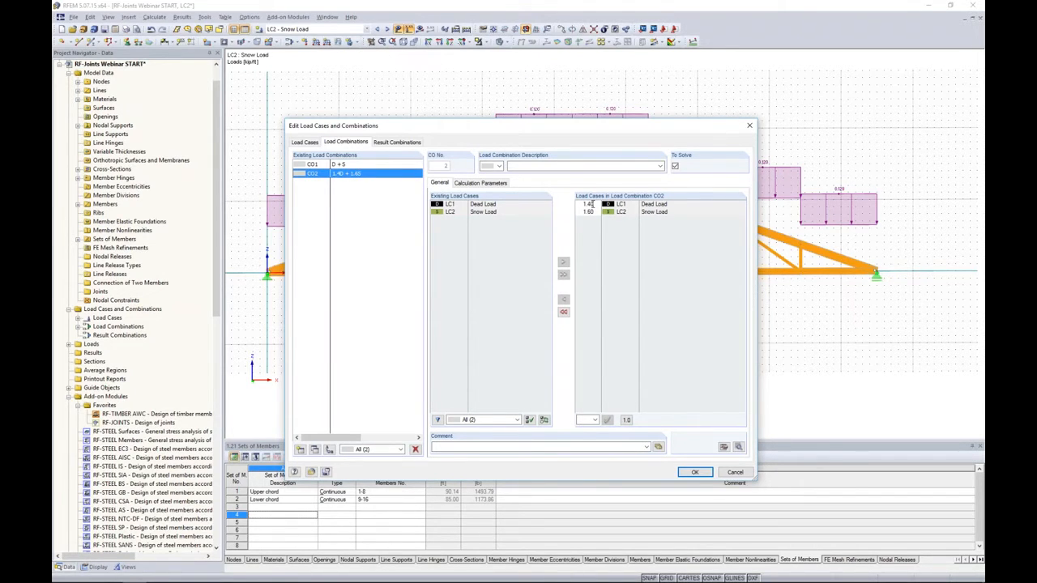
left_click(592, 204)
left_click(597, 204)
left_click(594, 258)
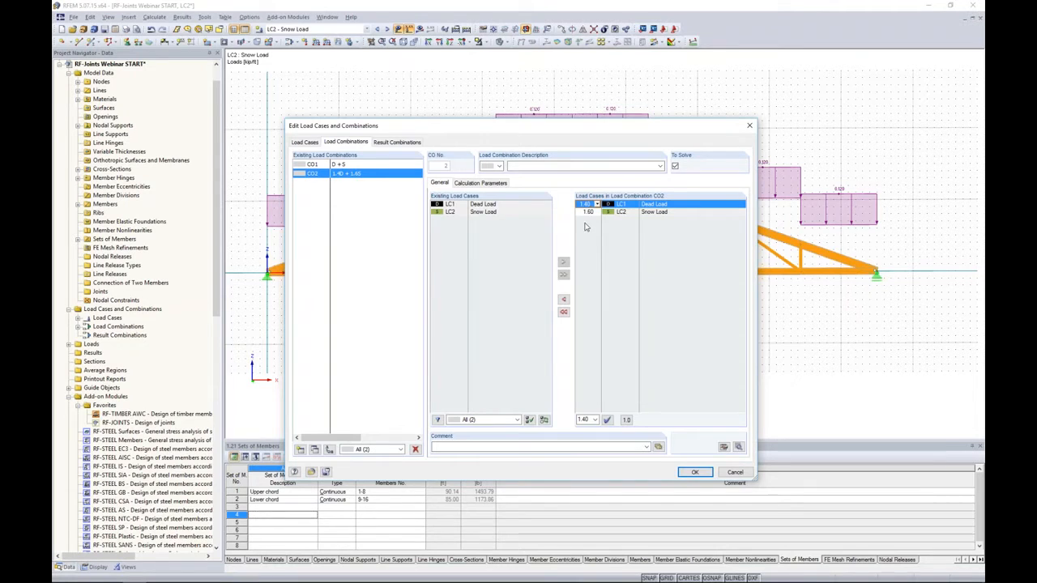
left_click(735, 473)
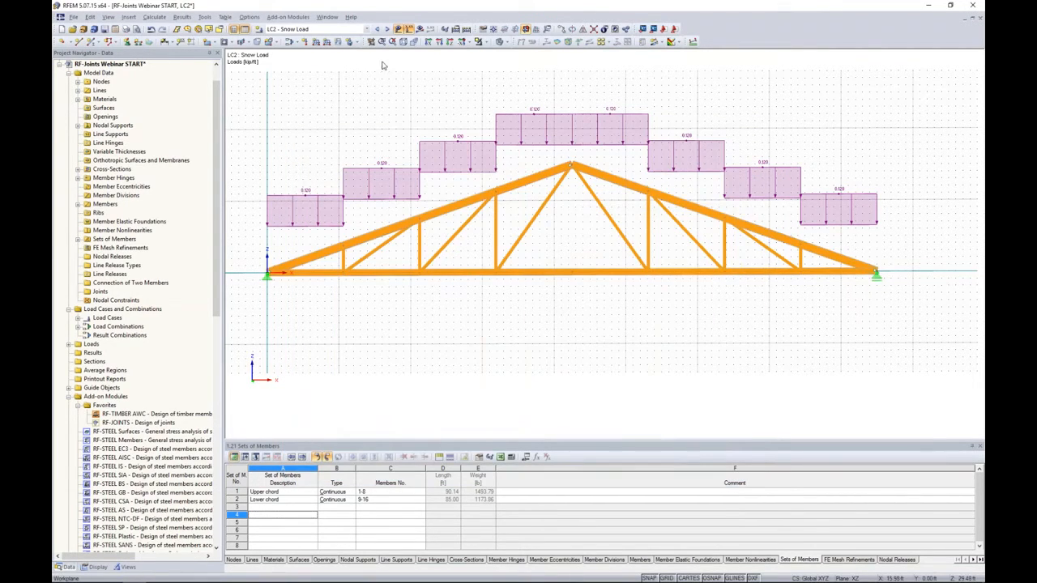
- Calculate all results for the truss model
left_click(365, 29)
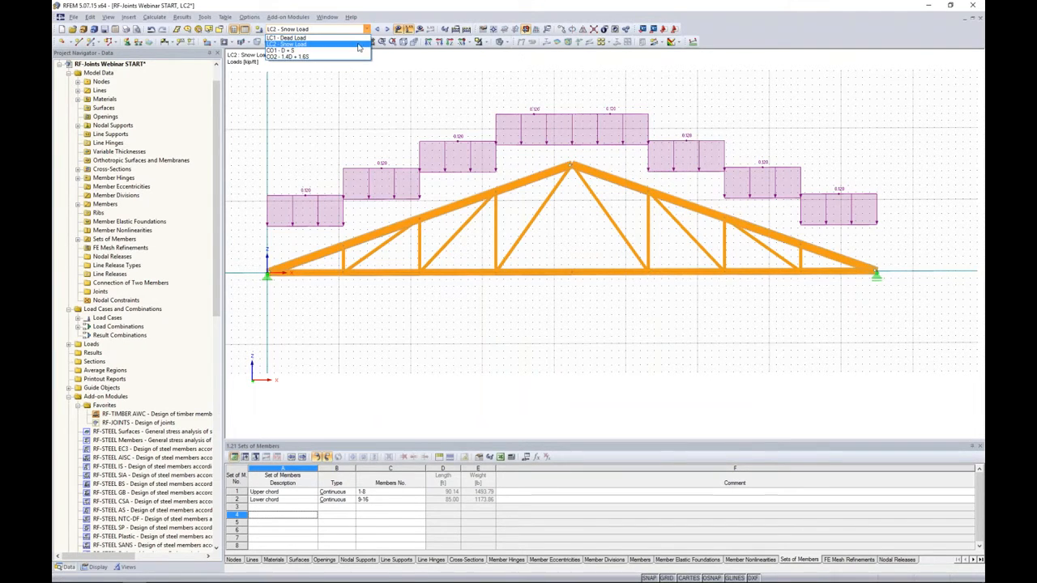
left_click(368, 101)
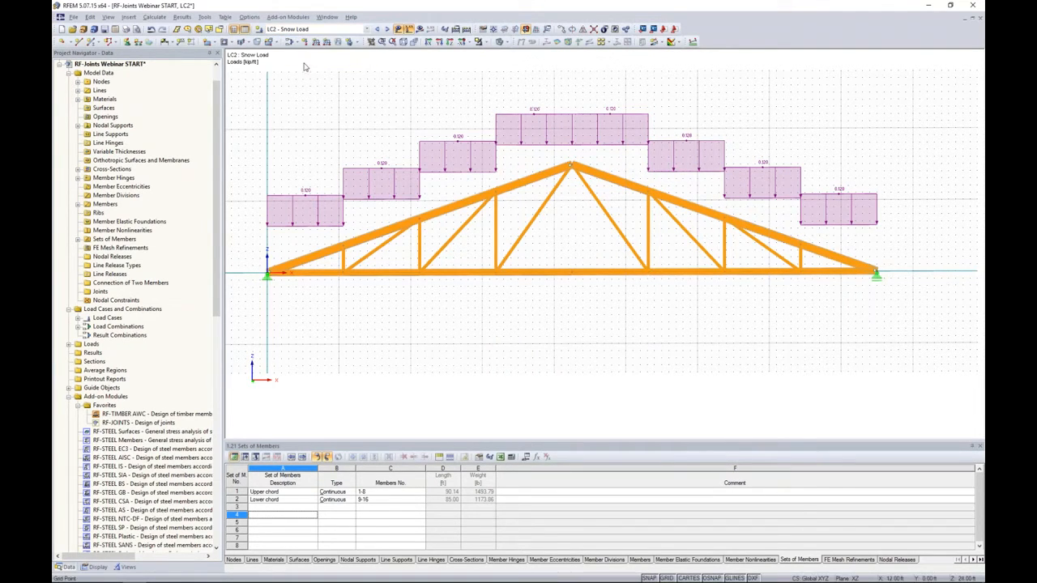
left_click(166, 20)
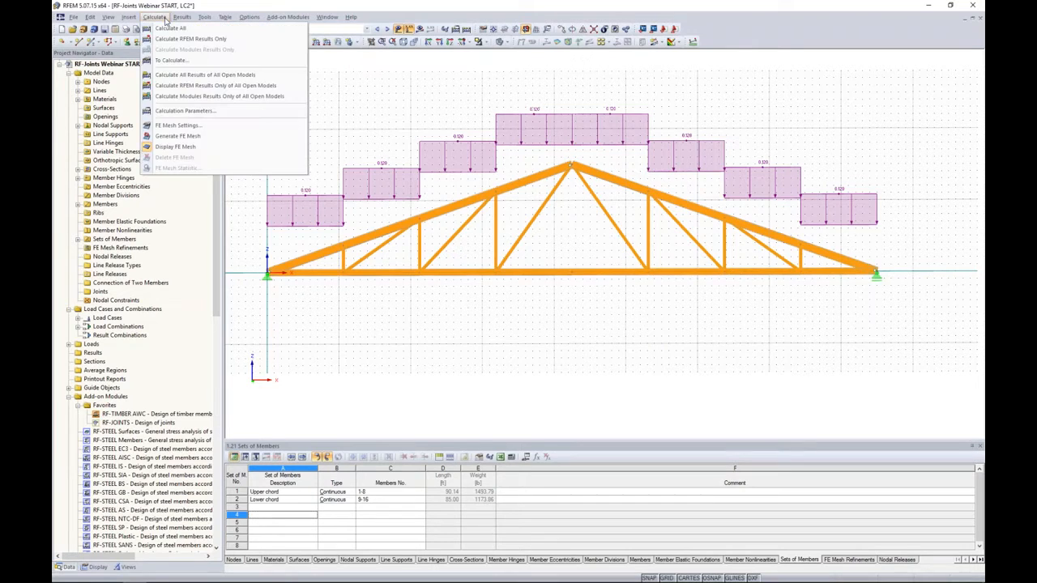
left_click(168, 30)
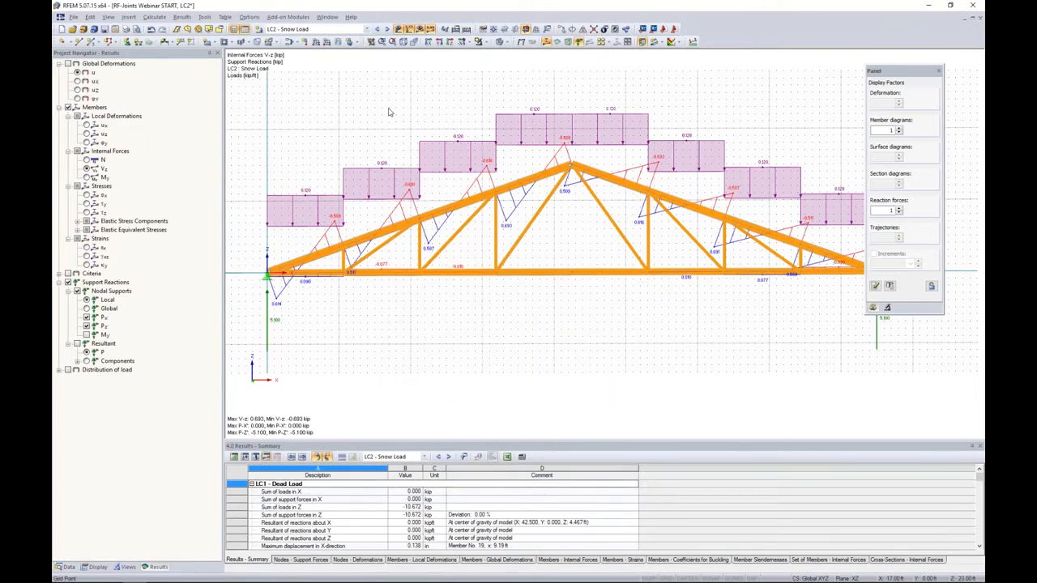
- Hide the loads and show the truss's global deformations with the deformation display factor reduced to 67.5
left_click(398, 29)
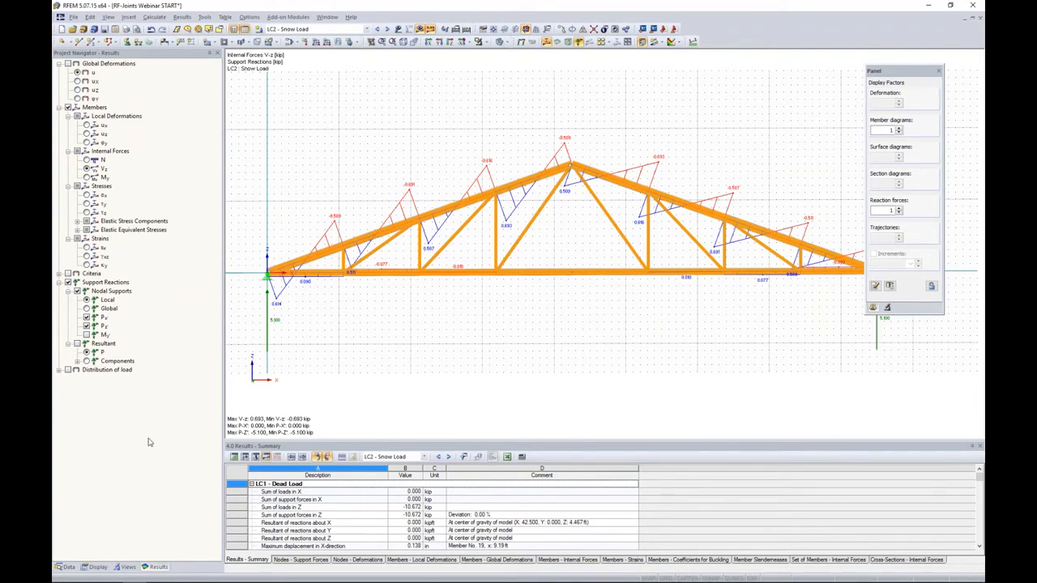
left_click(68, 63)
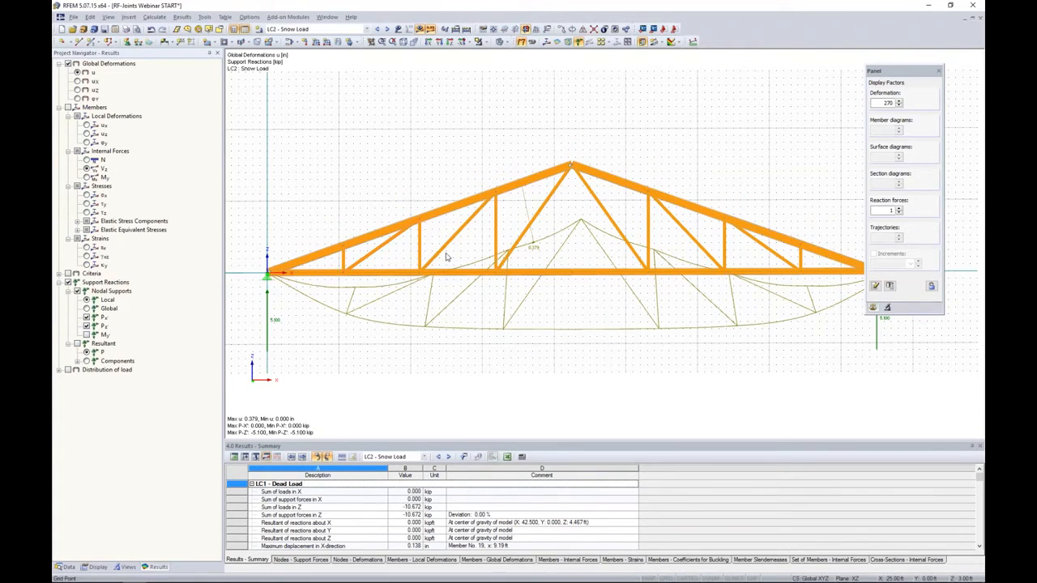
left_click(899, 105)
left_click(898, 106)
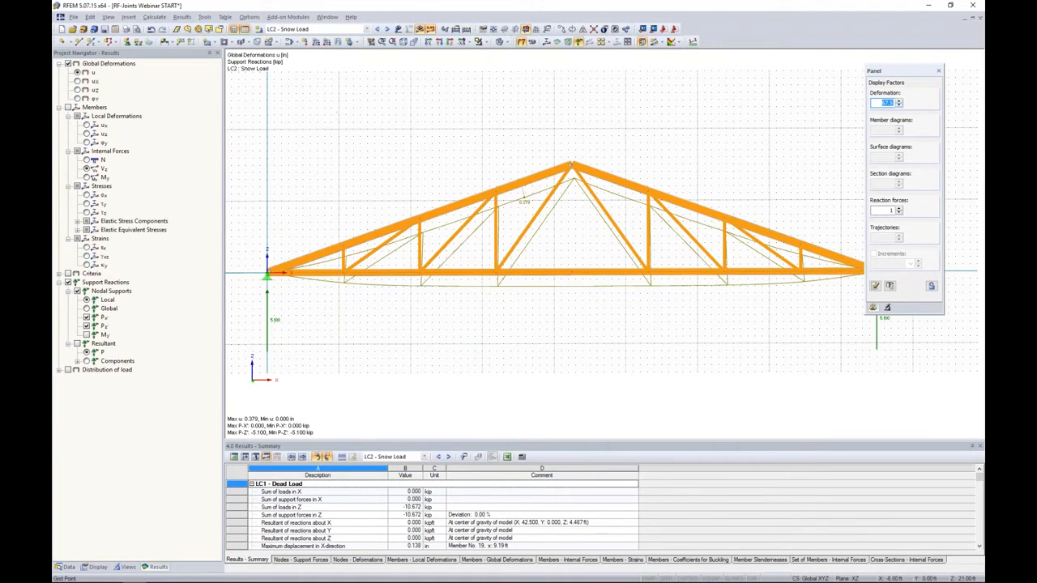
- Show the members' axial force N diagram, followed by the shear force Vz diagram, for the snow load case
left_click(69, 108)
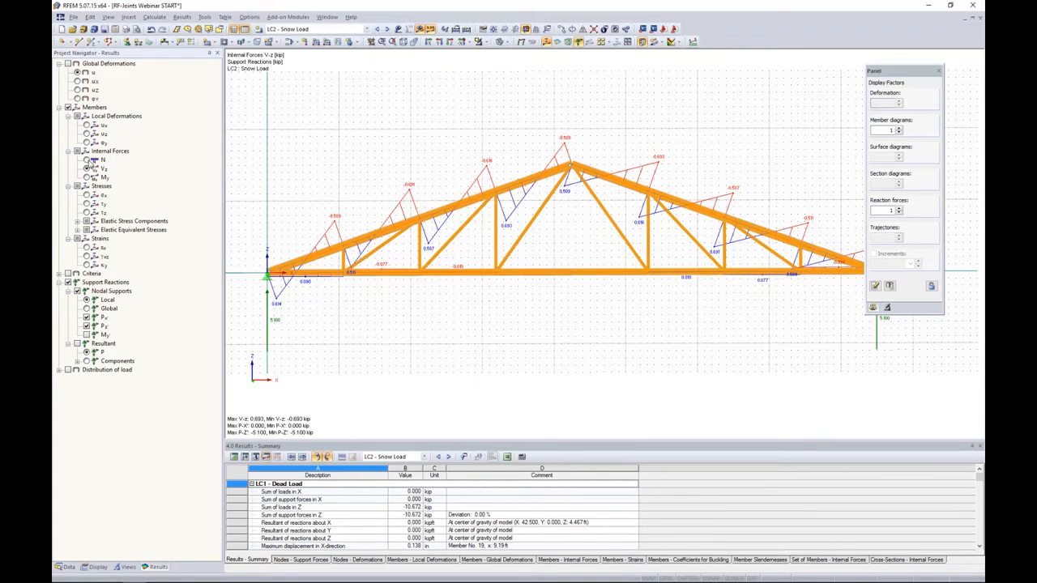
left_click(89, 161)
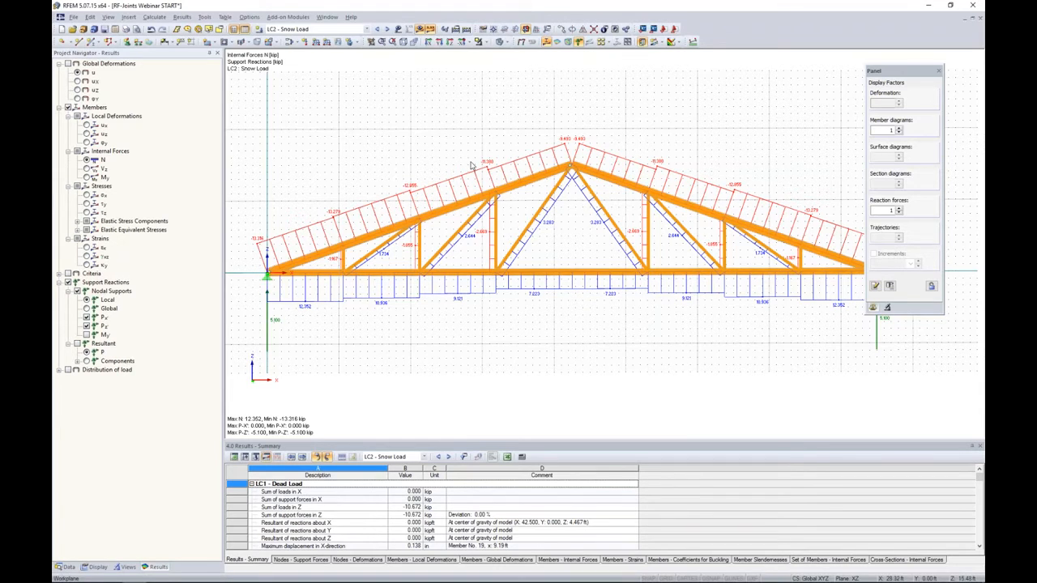
left_click(89, 170)
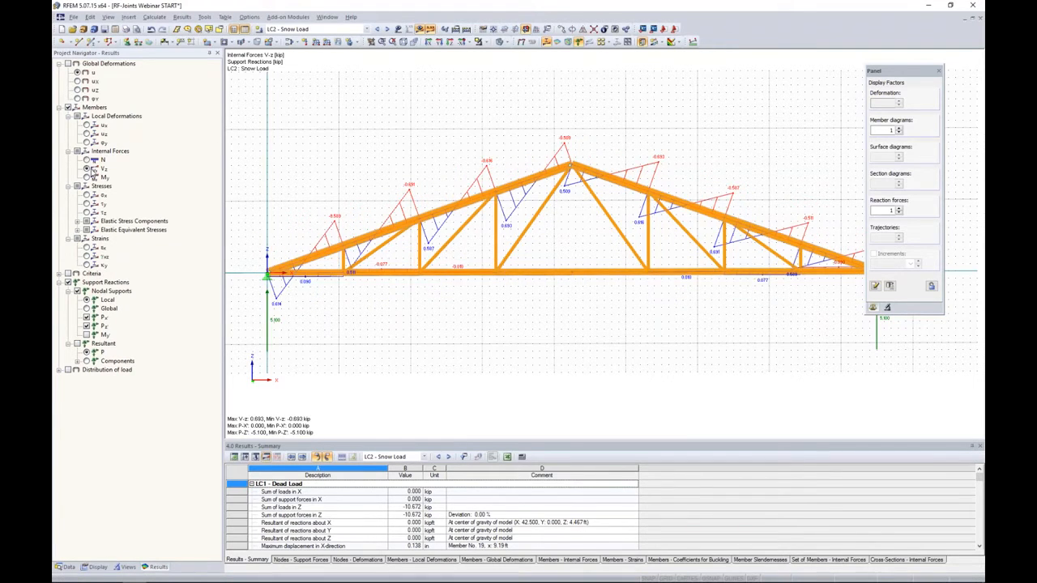
- Show the members' bending moment My diagram for the snow load case, toggling the support reactions off and back on
left_click(900, 129)
left_click(899, 129)
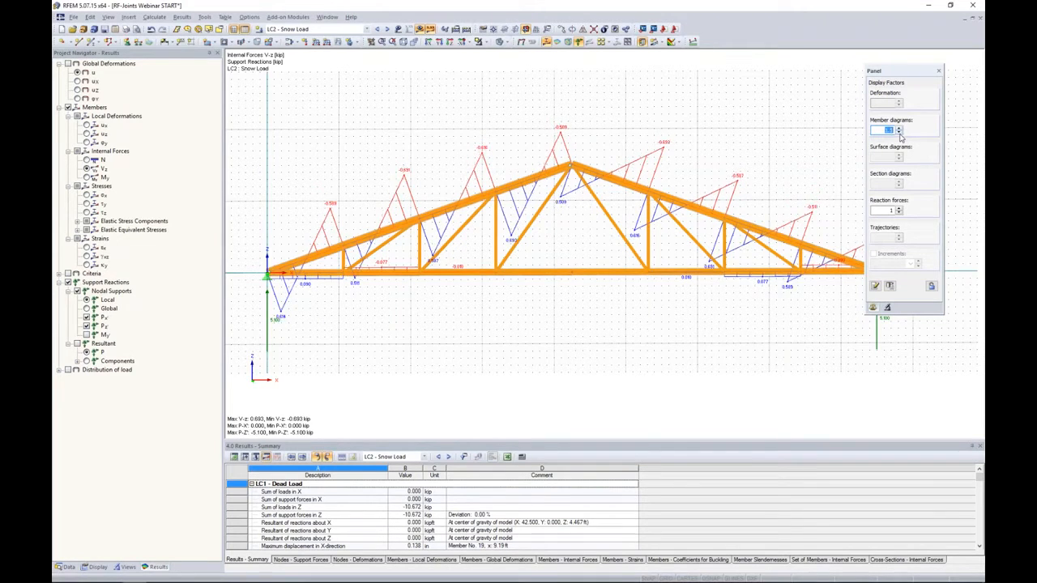
left_click(86, 178)
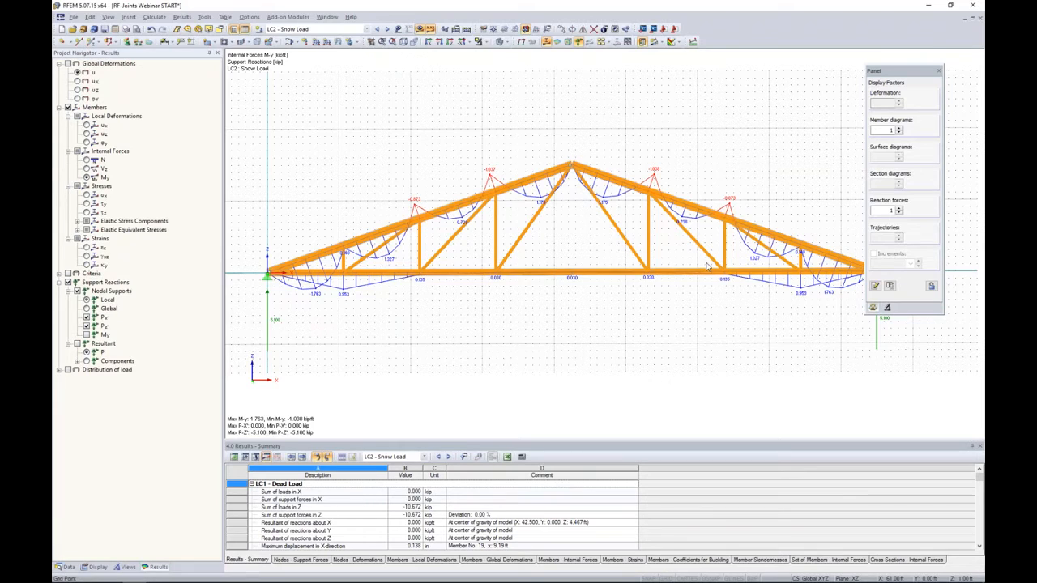
left_click(67, 283)
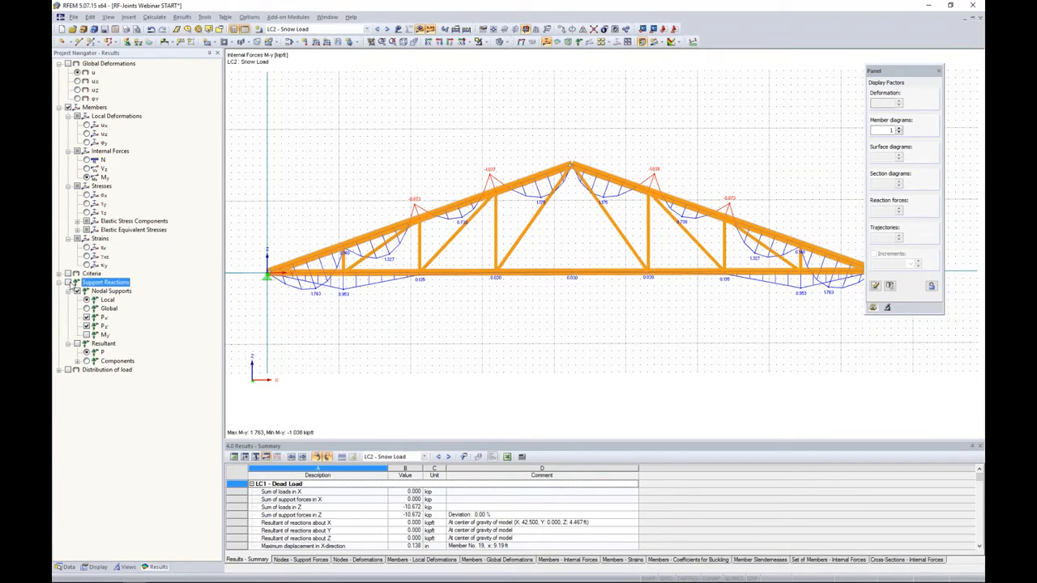
left_click(67, 282)
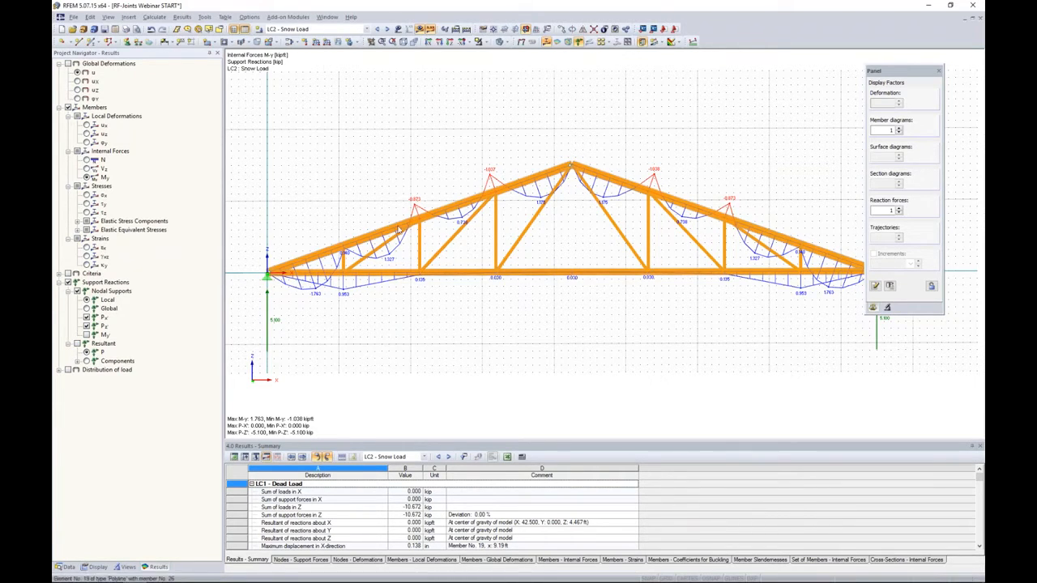
left_click(275, 19)
left_click(257, 18)
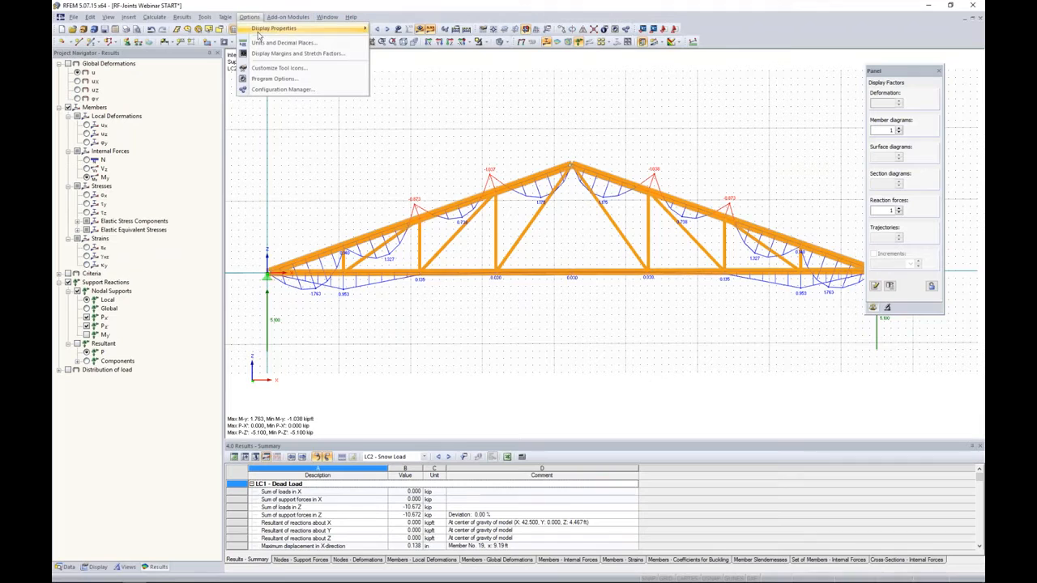
mouse_move(259, 30)
left_click(316, 176)
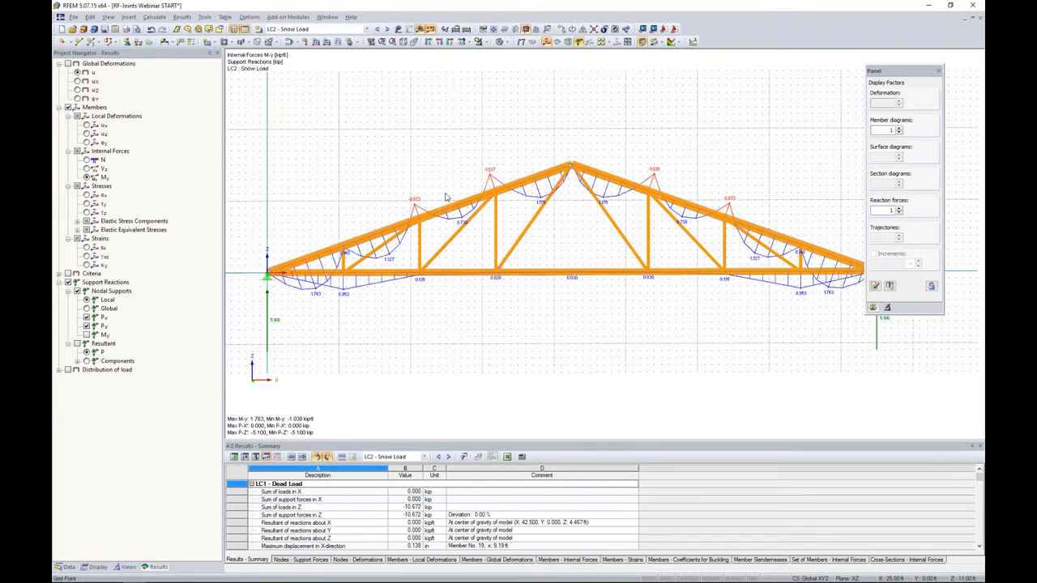
- Examine the result diagrams of upper-chord member 4 beside the ridge, adding the axial force N diagram, and close them
right_click(521, 183)
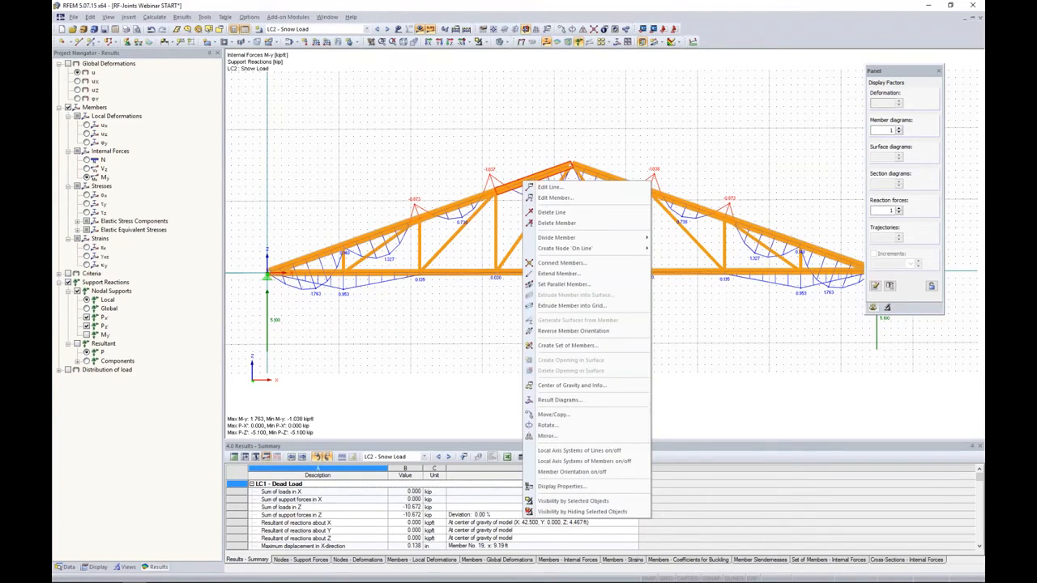
left_click(546, 400)
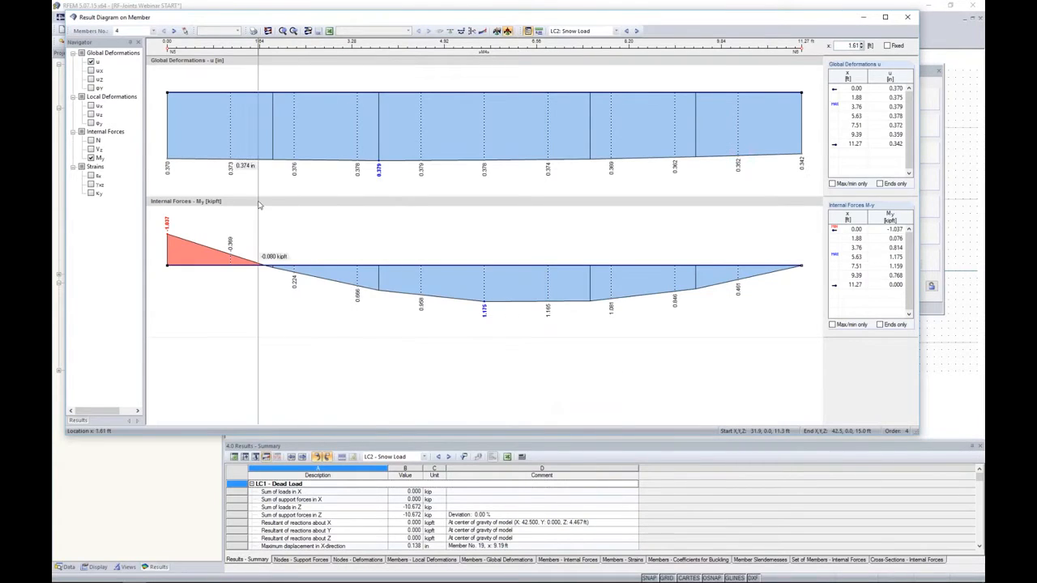
left_click(91, 140)
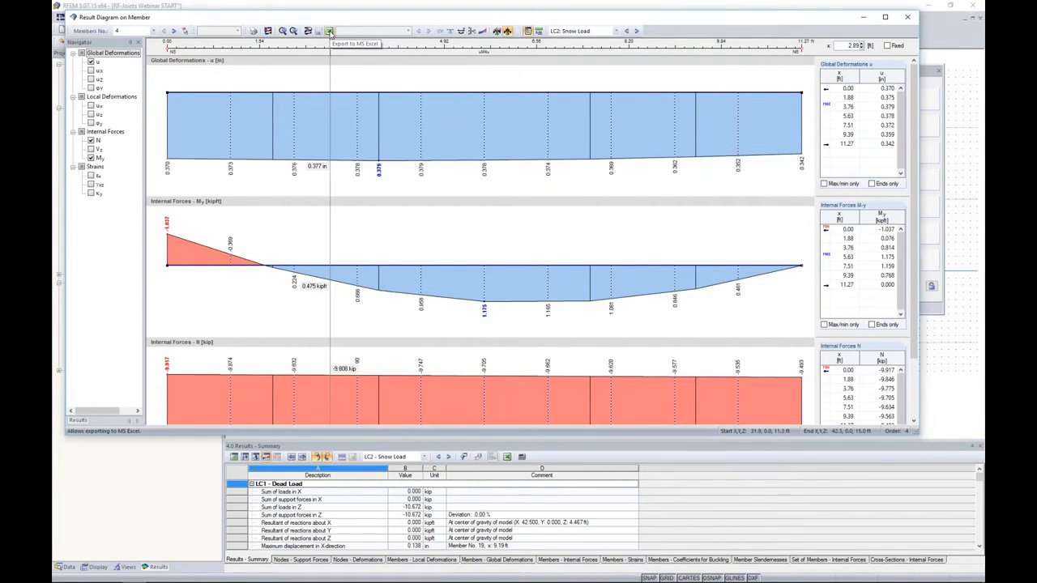
left_click(910, 17)
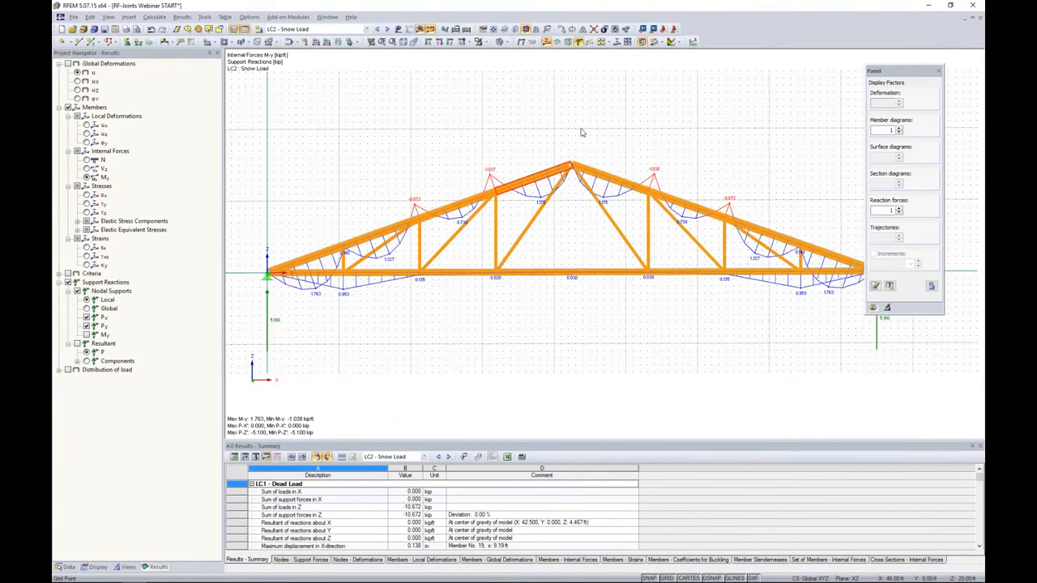
- Toggle the load display on and off, and hide the calculation results on the truss
left_click(398, 29)
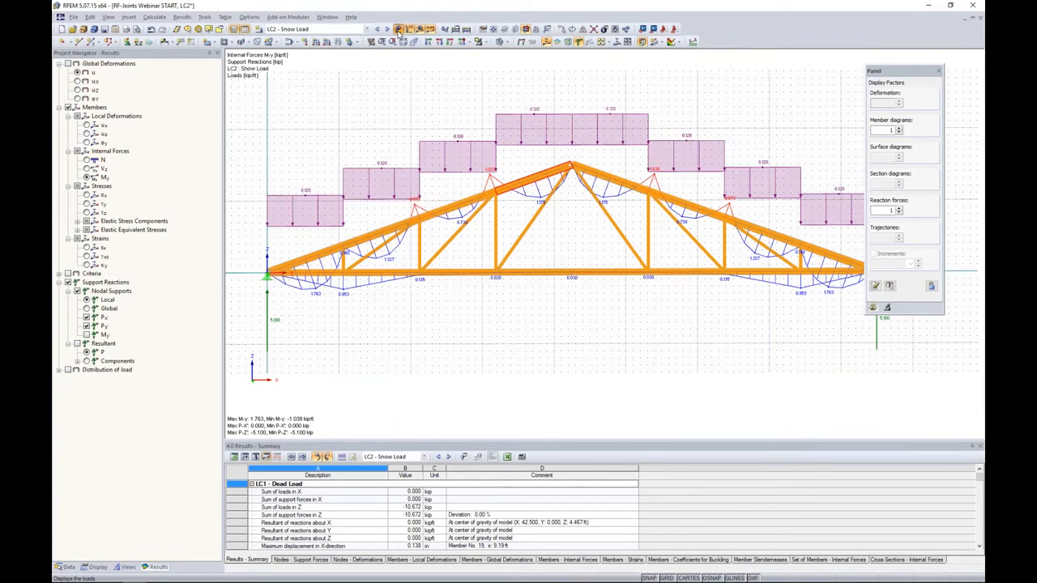
left_click(398, 29)
left_click(419, 30)
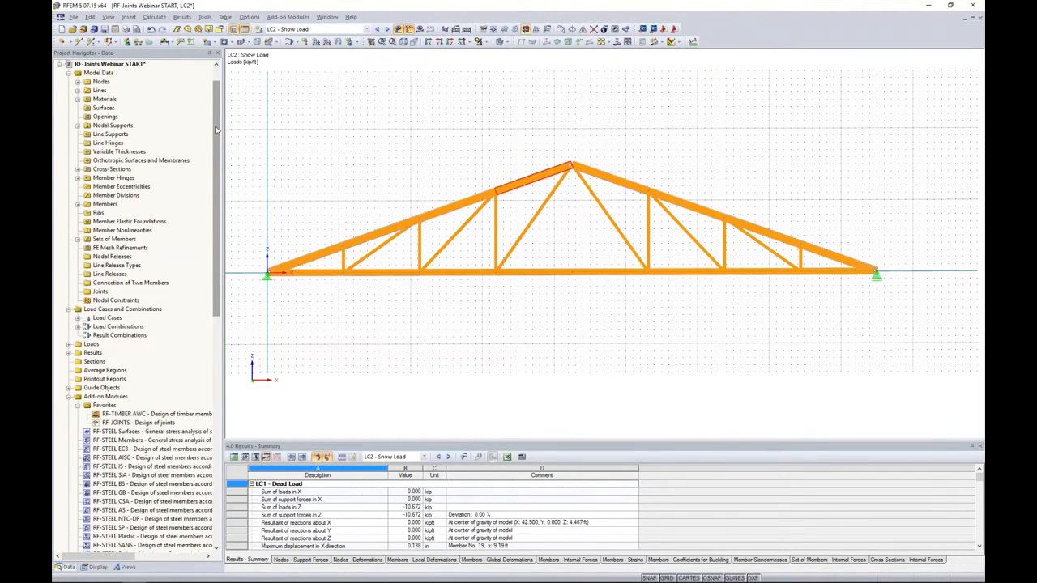
- Browse the available add-on modules and their design categories, including the timber and joint design modules
scroll(149, 275, "down", 9)
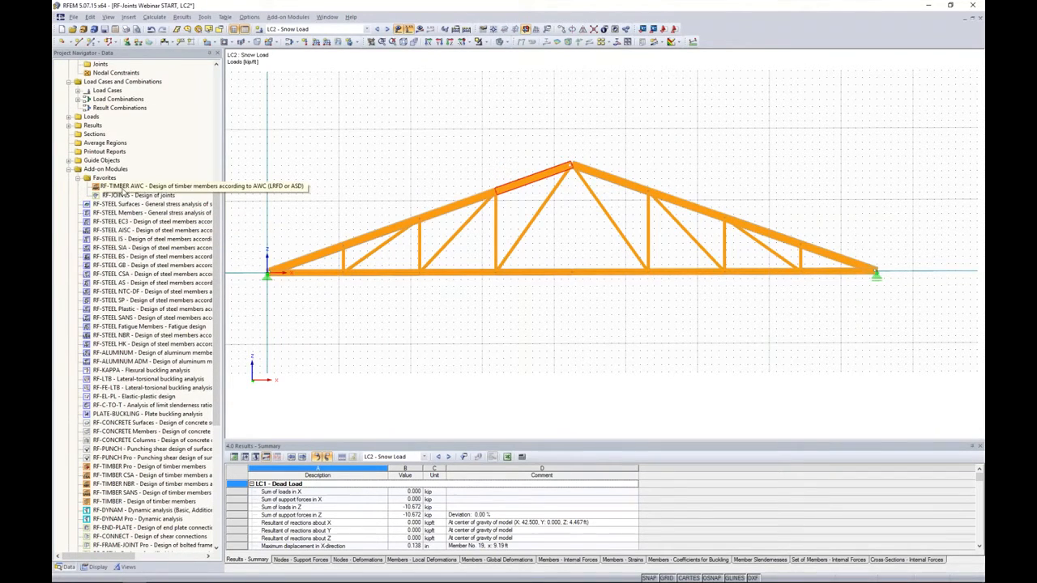
scroll(212, 337, "down", 2)
left_click_drag(212, 338, 215, 389)
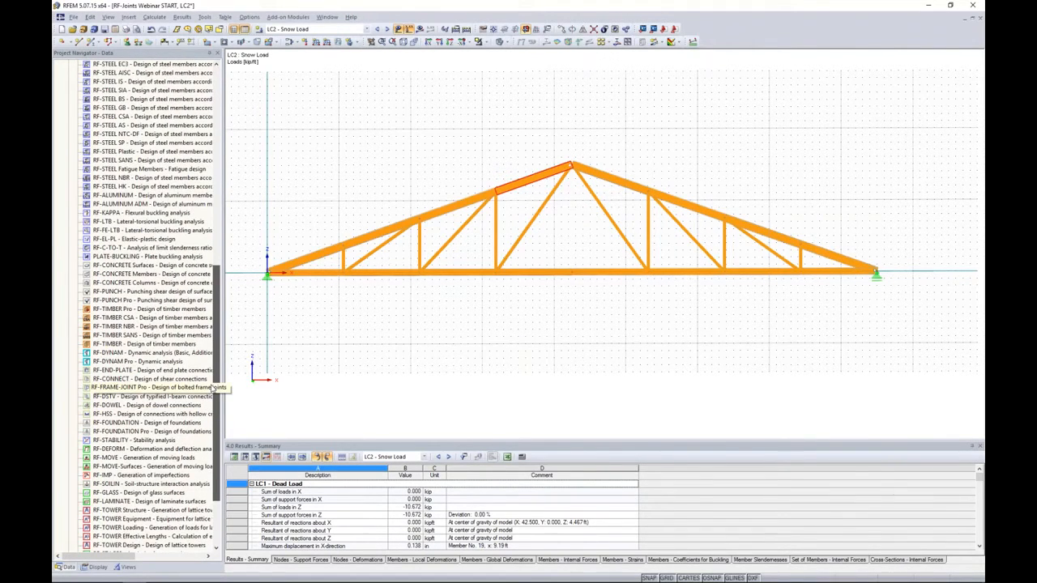
left_click_drag(215, 389, 215, 354)
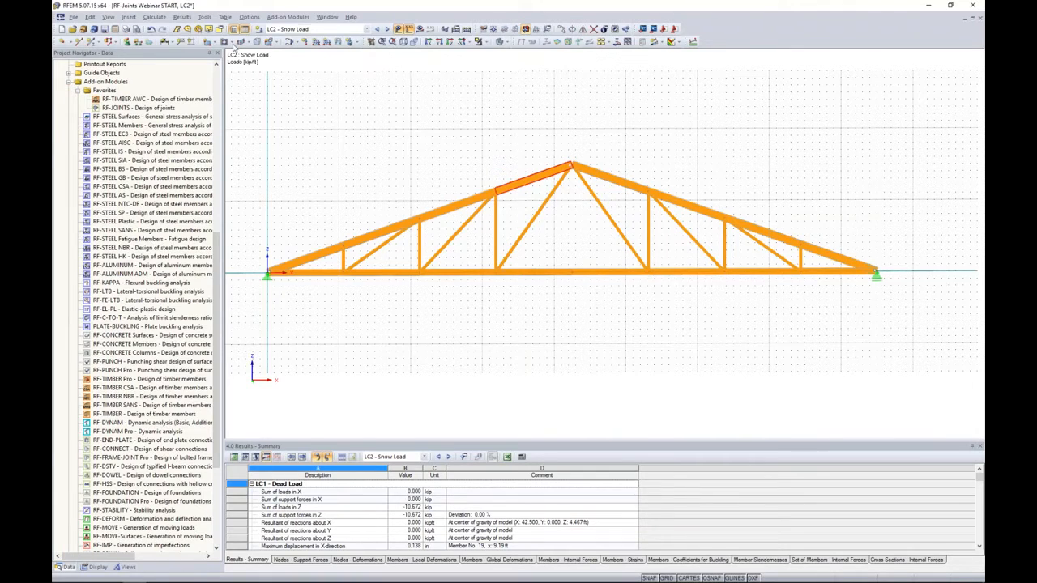
left_click(277, 19)
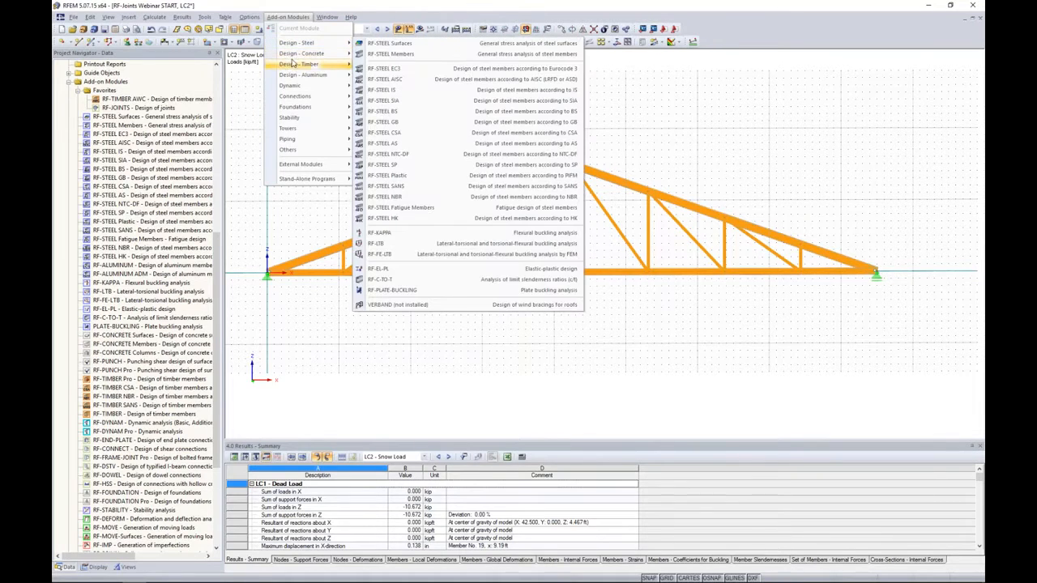
mouse_move(297, 74)
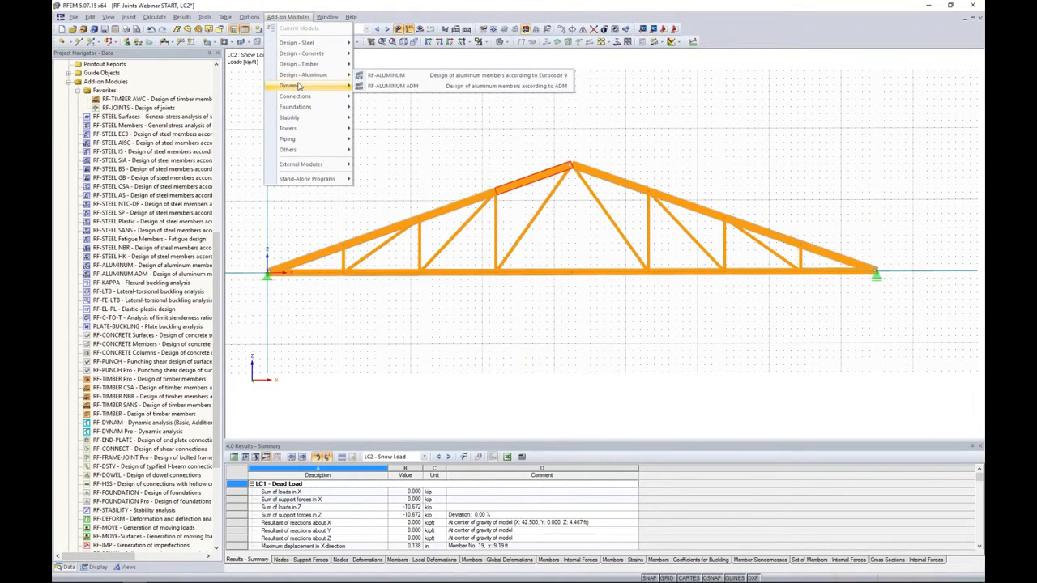
left_click(374, 135)
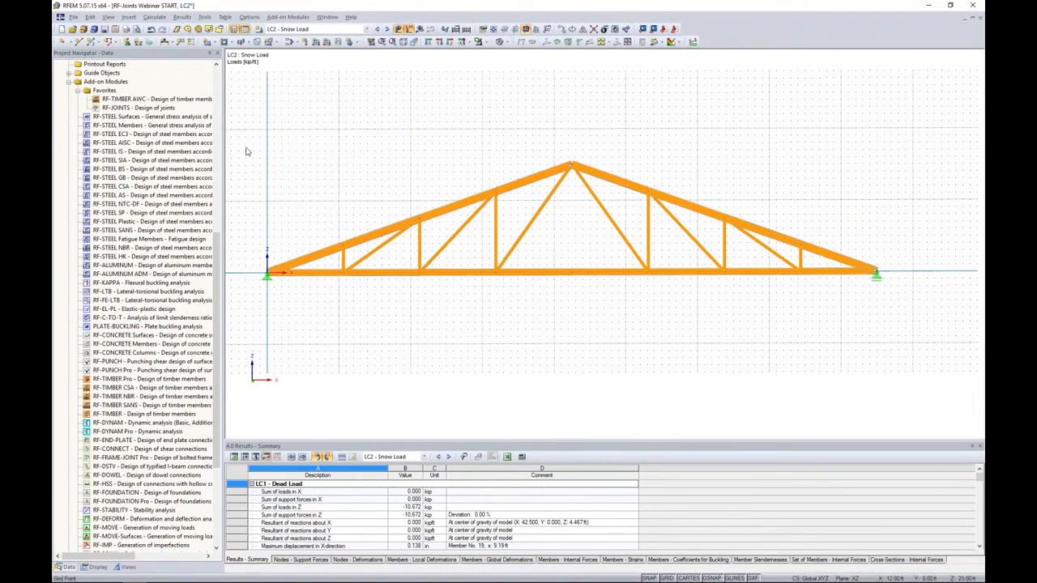
- Open the RF-TIMBER AWC module and set the design method to LRFD Load and Resistance Factor Design
scroll(137, 170, "up", 2)
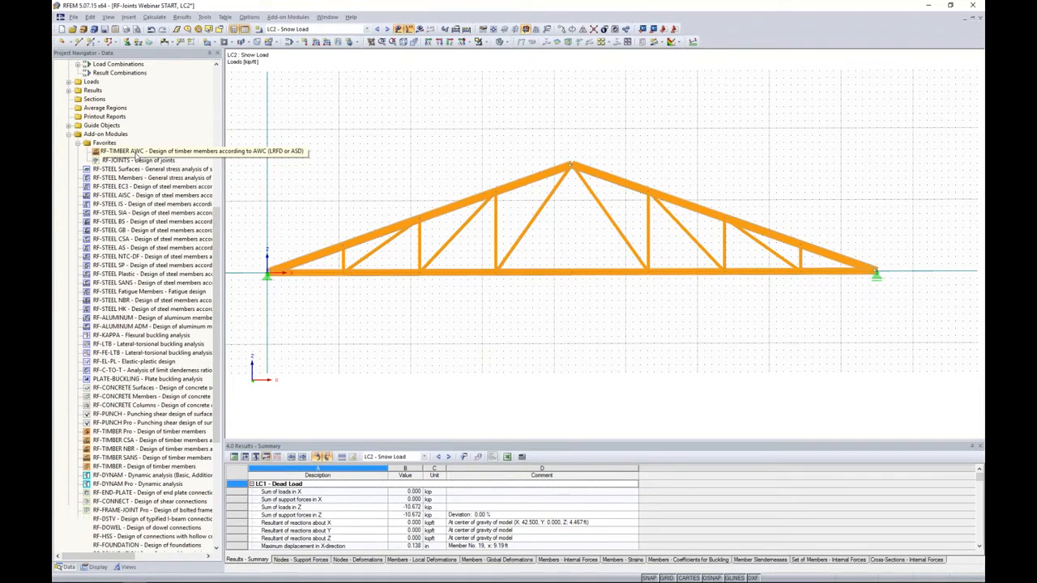
double_click(140, 152)
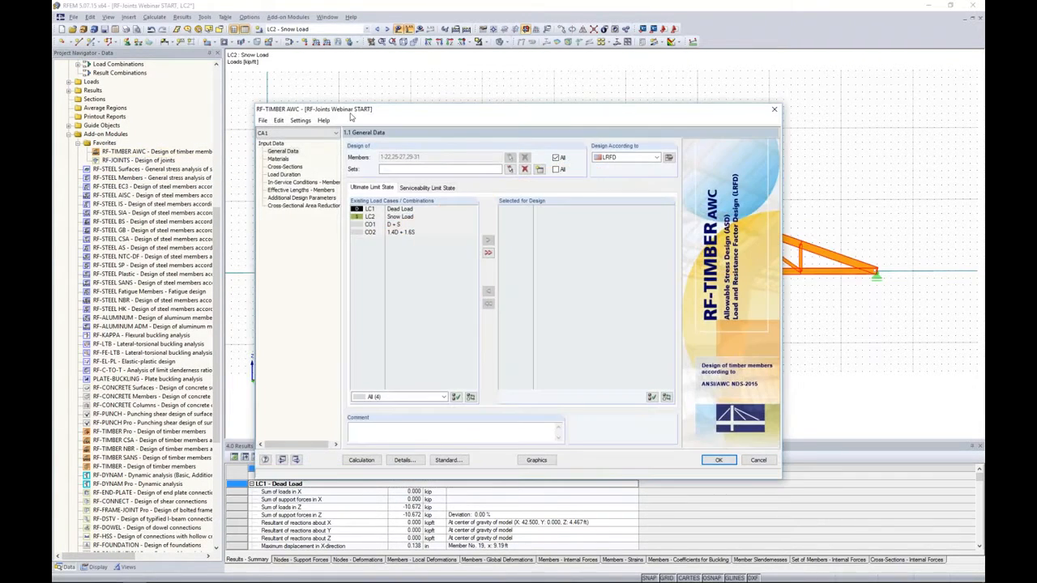
left_click_drag(382, 109, 400, 83)
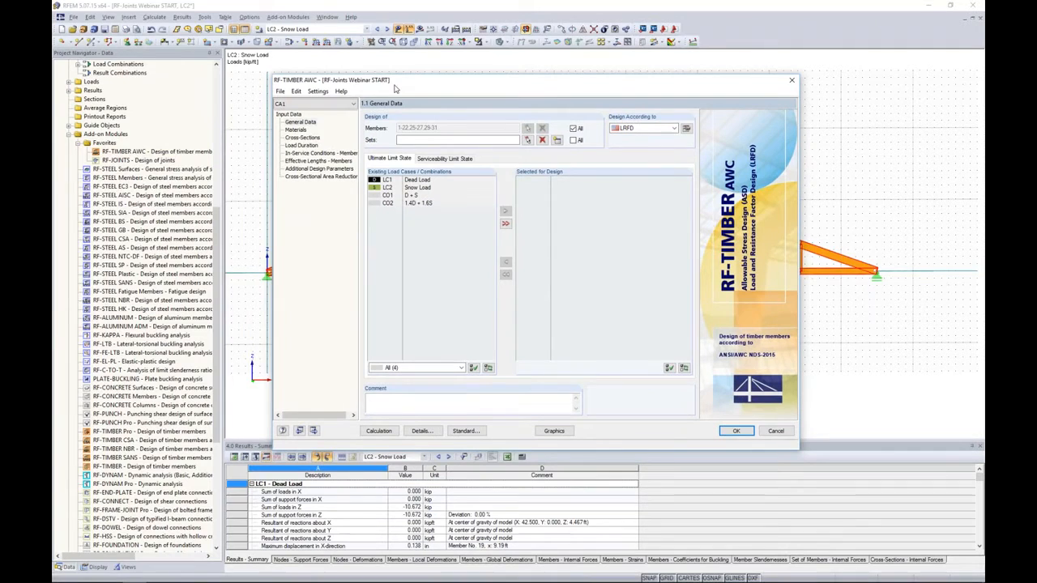
left_click(674, 129)
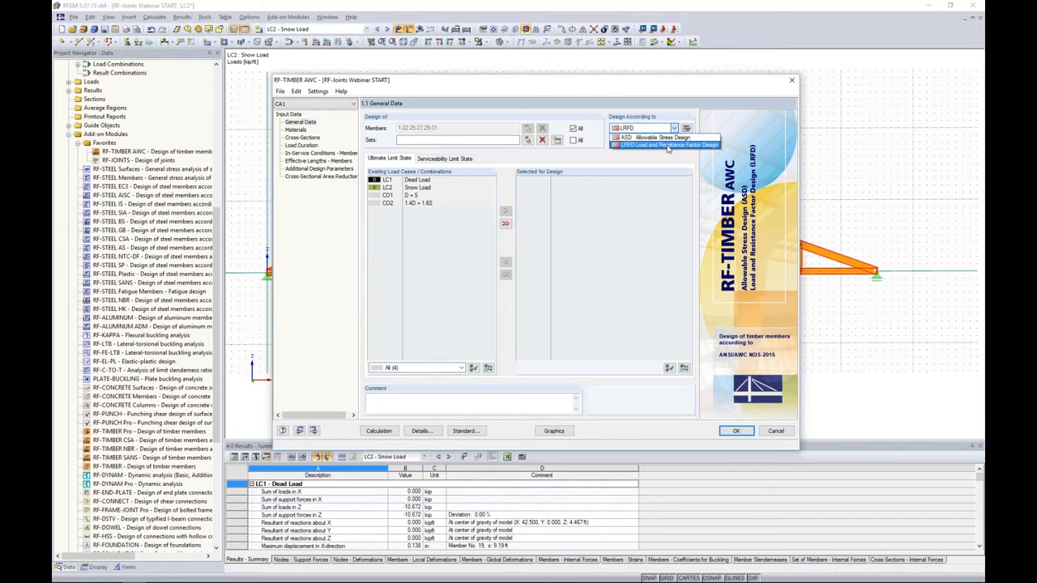
left_click(668, 145)
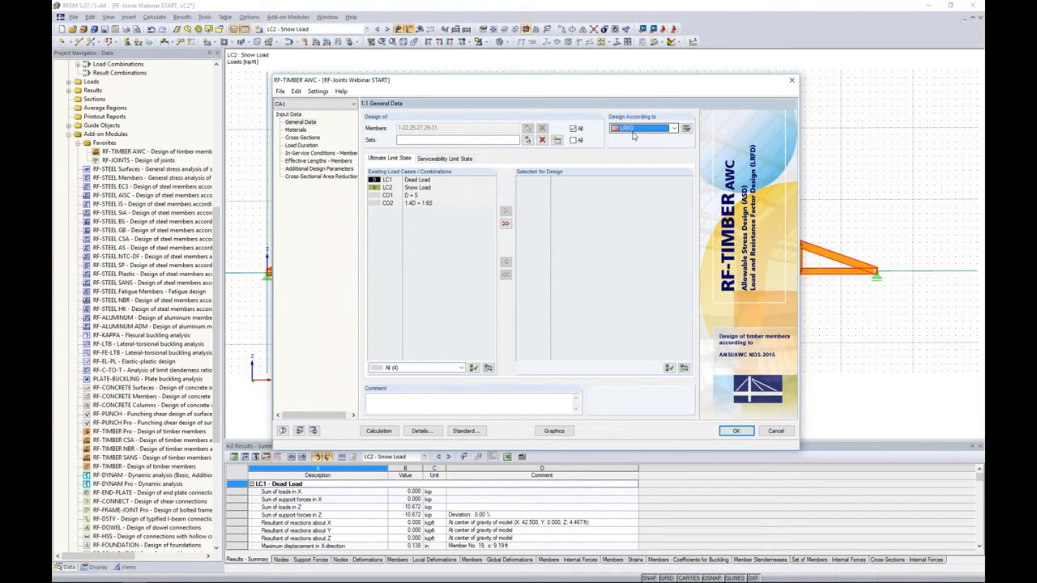
- Select CO2 (1.4D + 1.6S) for ultimate limit state design and CO1 (D + S) for serviceability, and accept the module settings
double_click(418, 203)
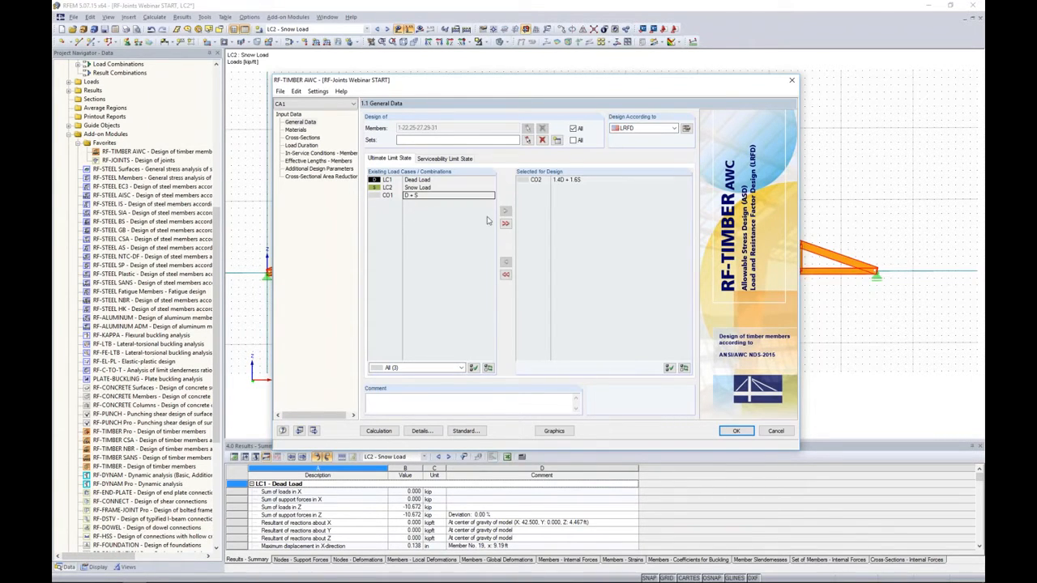
left_click(447, 158)
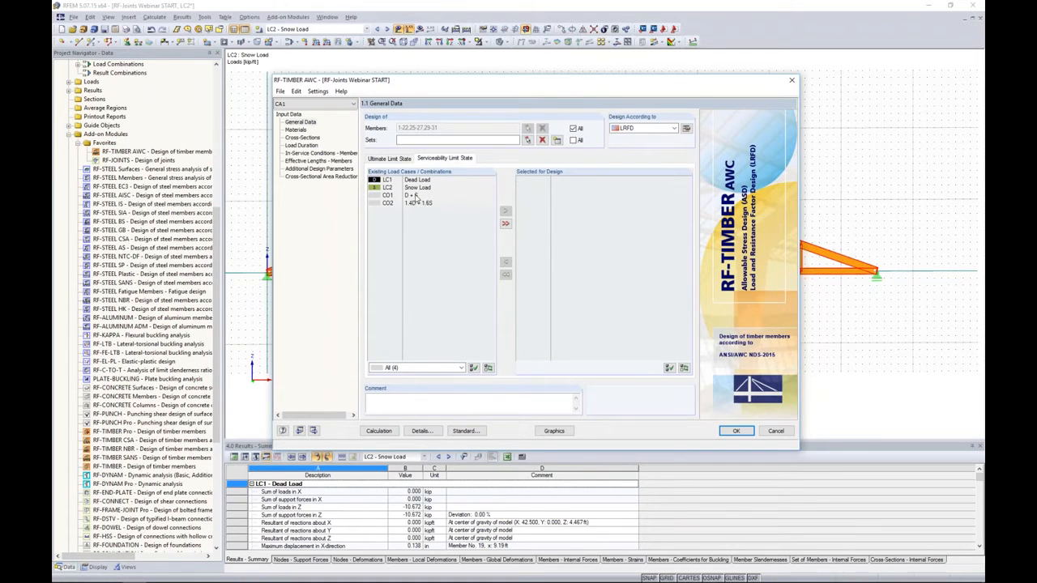
double_click(417, 196)
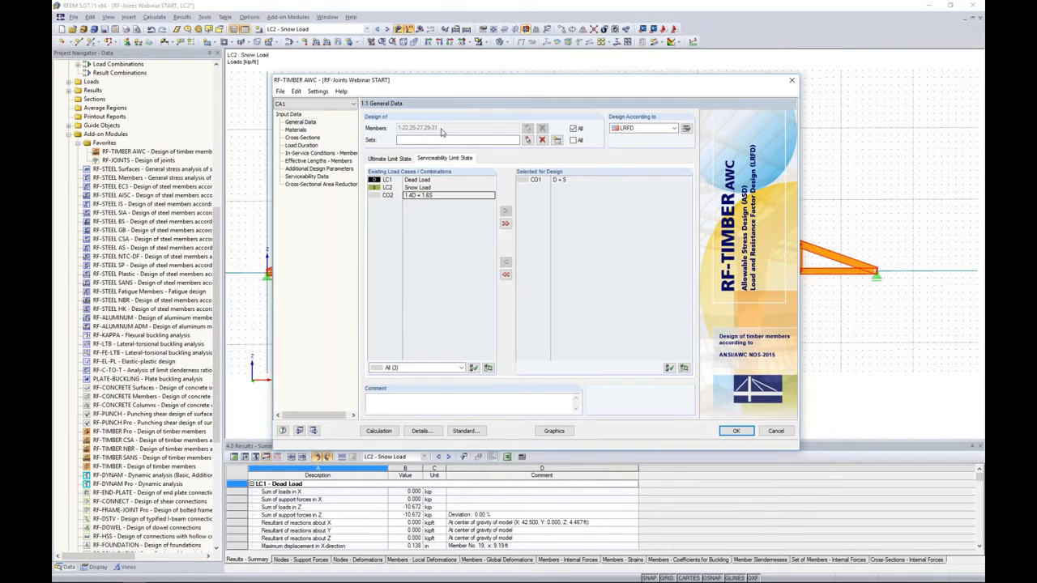
left_click(735, 431)
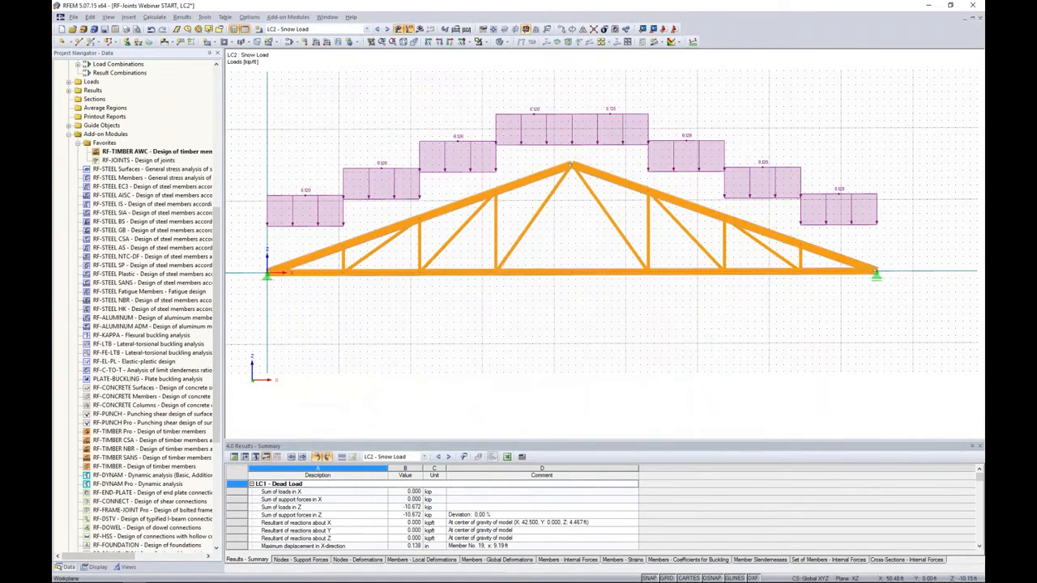
- Hide the loads and examine the member sets forming the truss's lower and upper chords
left_click(409, 29)
scroll(385, 280, "up", 6)
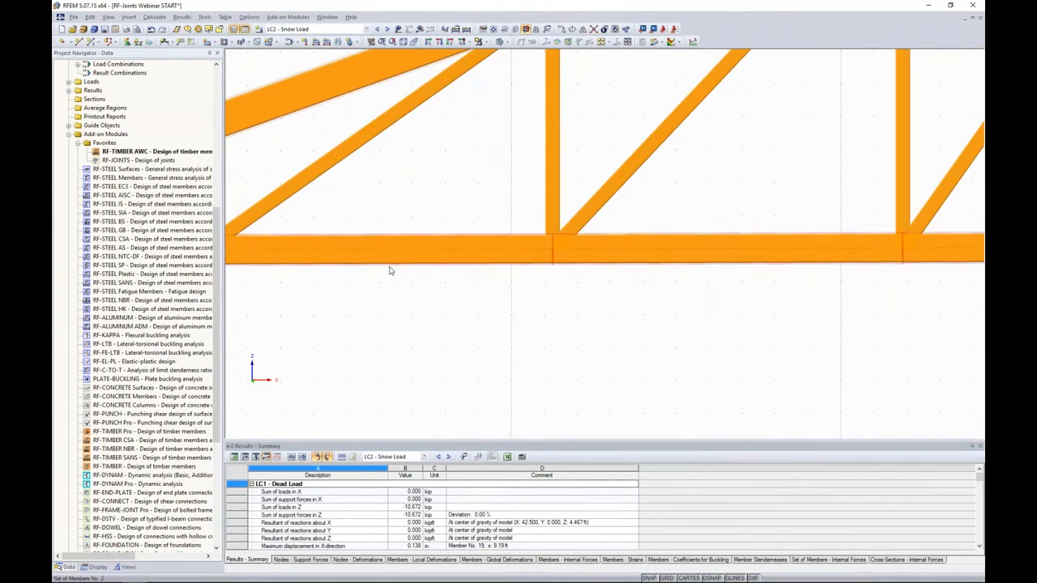
scroll(390, 271, "down", 2)
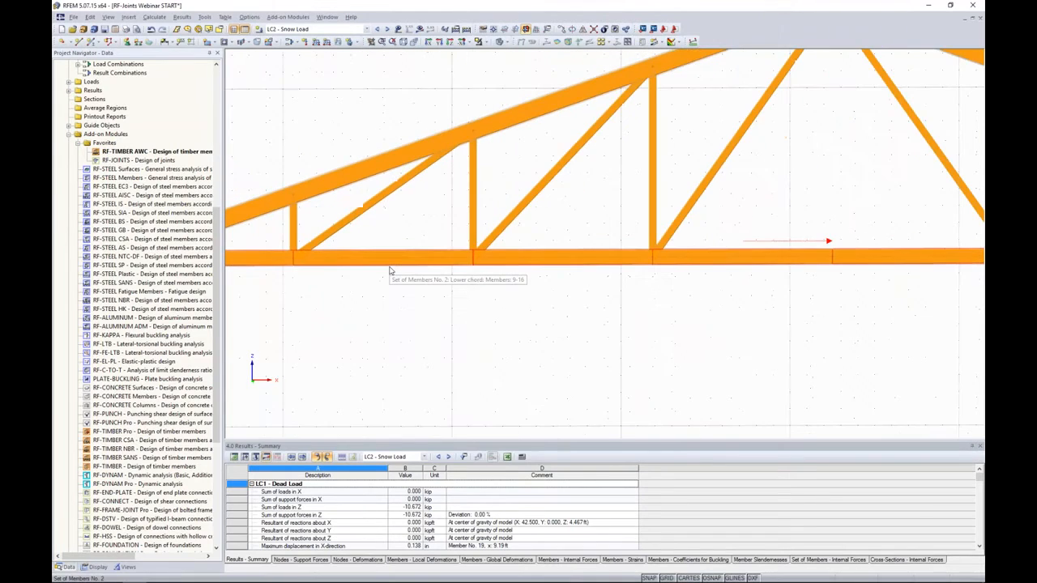
scroll(390, 271, "down", 2)
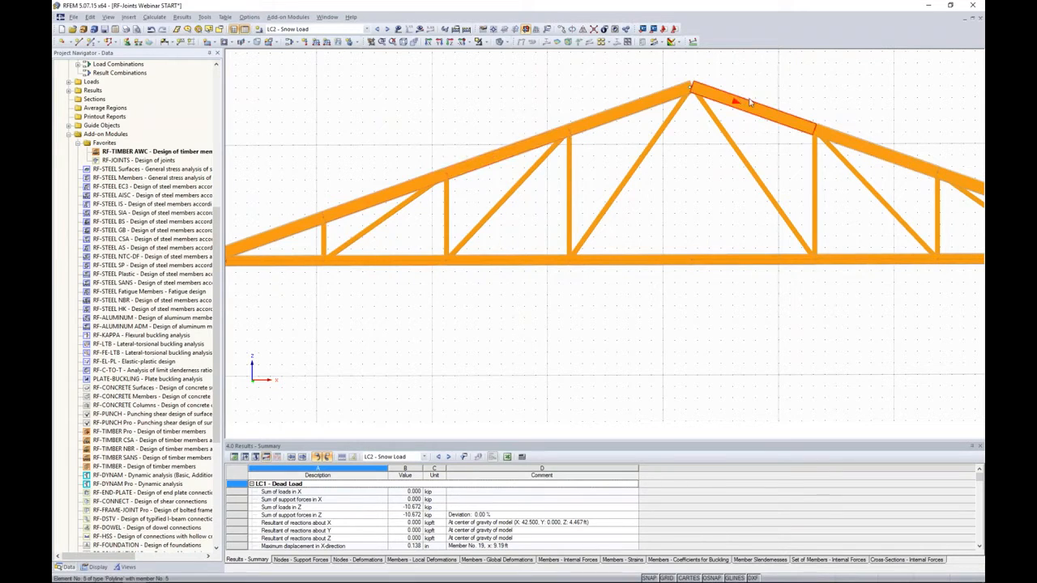
scroll(489, 171, "up", 2)
scroll(489, 170, "up", 2)
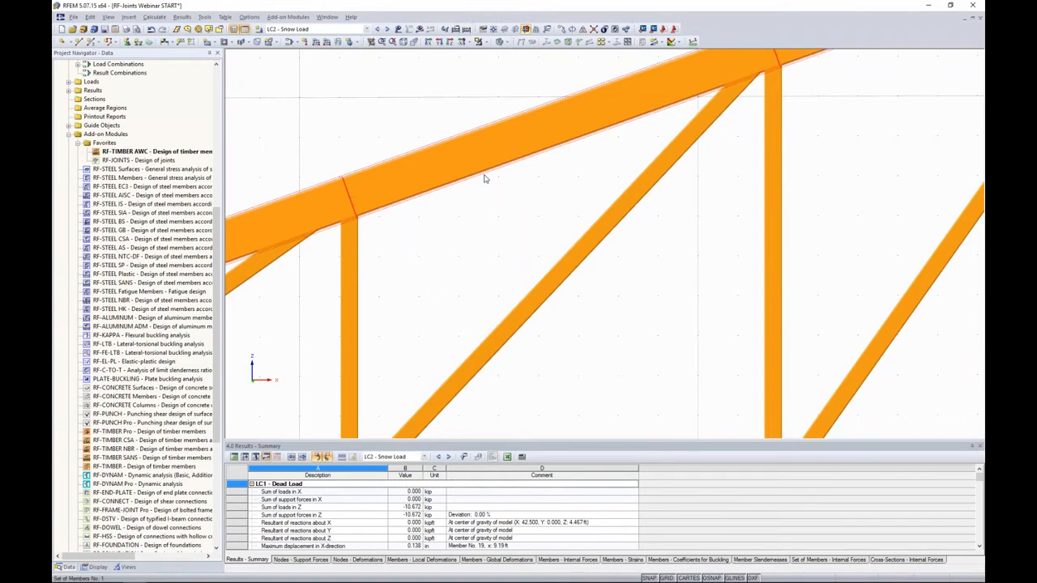
scroll(486, 175, "down", 6)
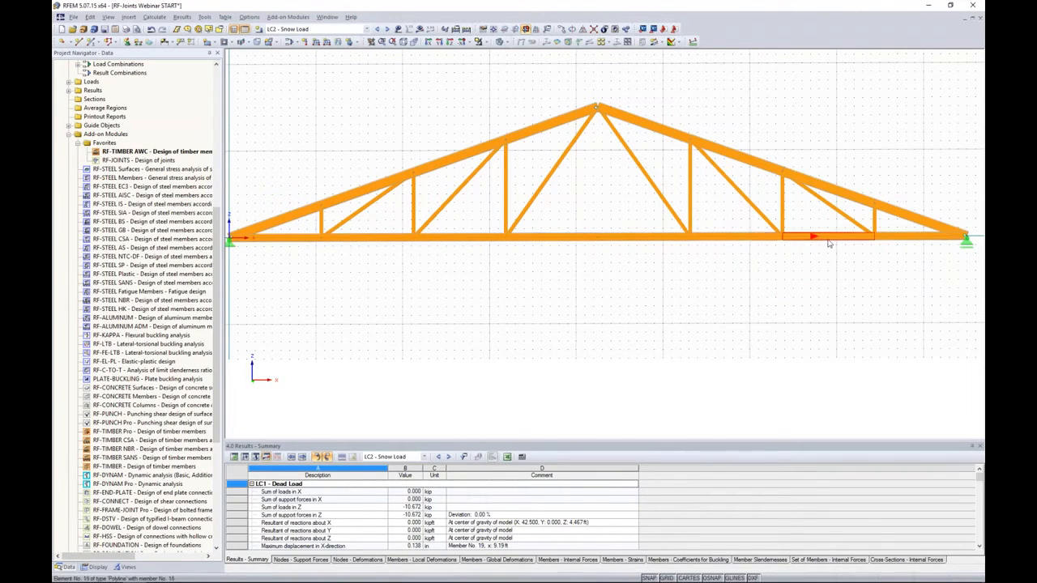
- Reopen RF-TIMBER AWC, turn off designing all members, and clear the list of members for design
double_click(140, 152)
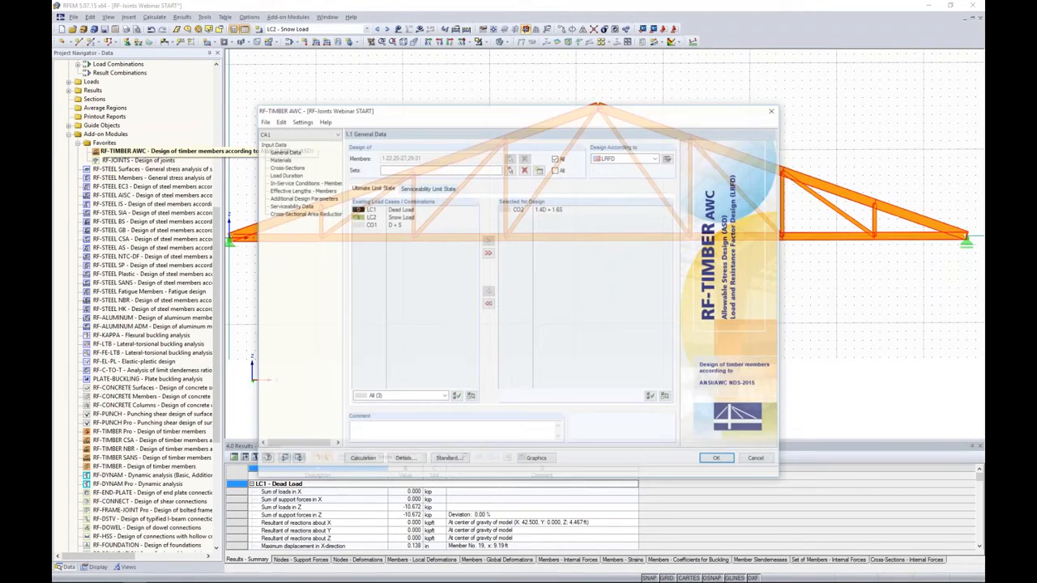
left_click(556, 158)
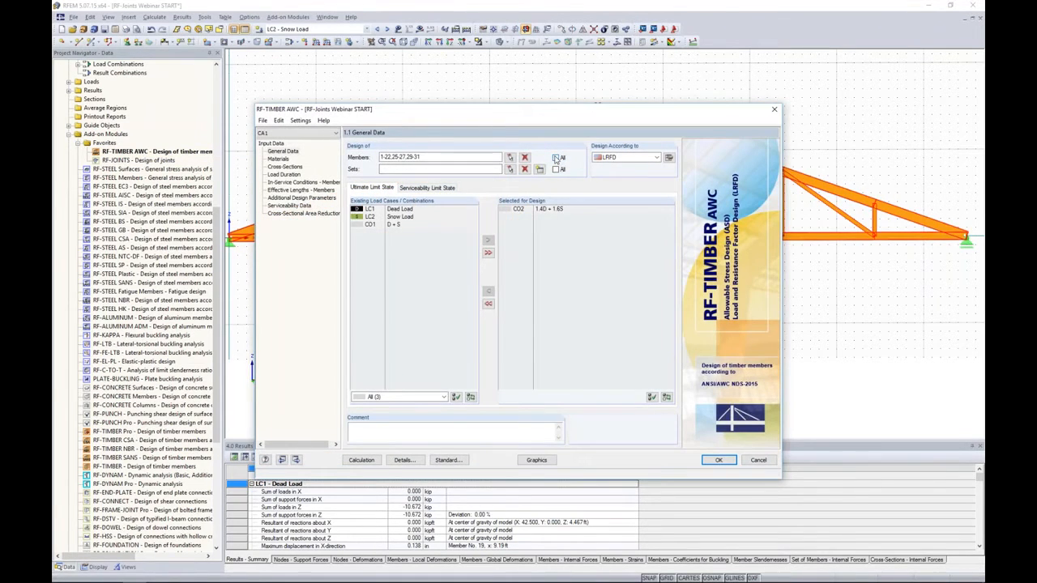
left_click(524, 158)
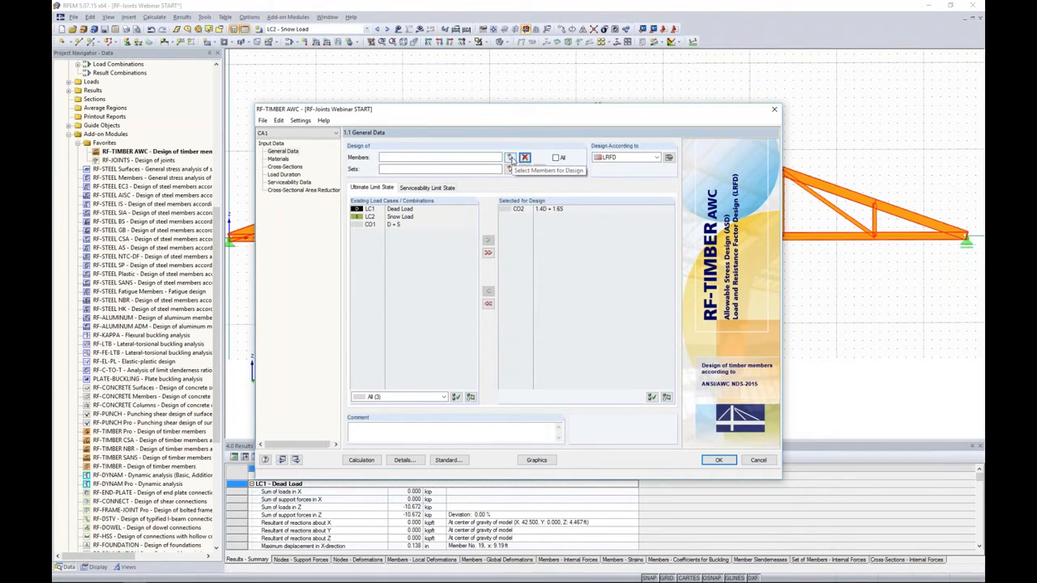
- Graphically select the truss's web members 17-22, 25-27 and 29-31 as the members for design
left_click(511, 158)
scroll(894, 231, "up", 2)
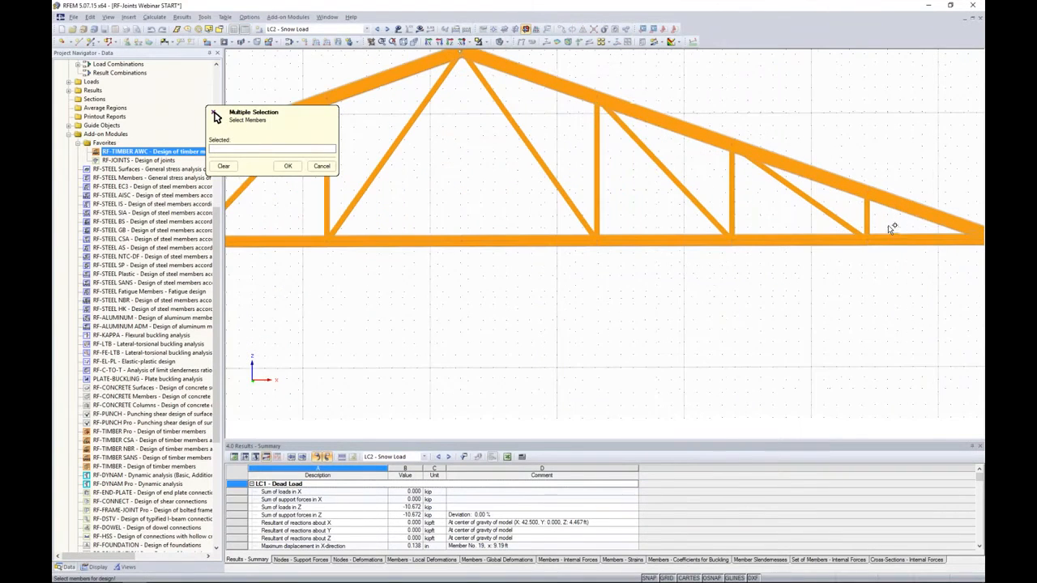
left_click_drag(879, 224, 545, 217)
middle_click_drag(471, 205, 868, 193)
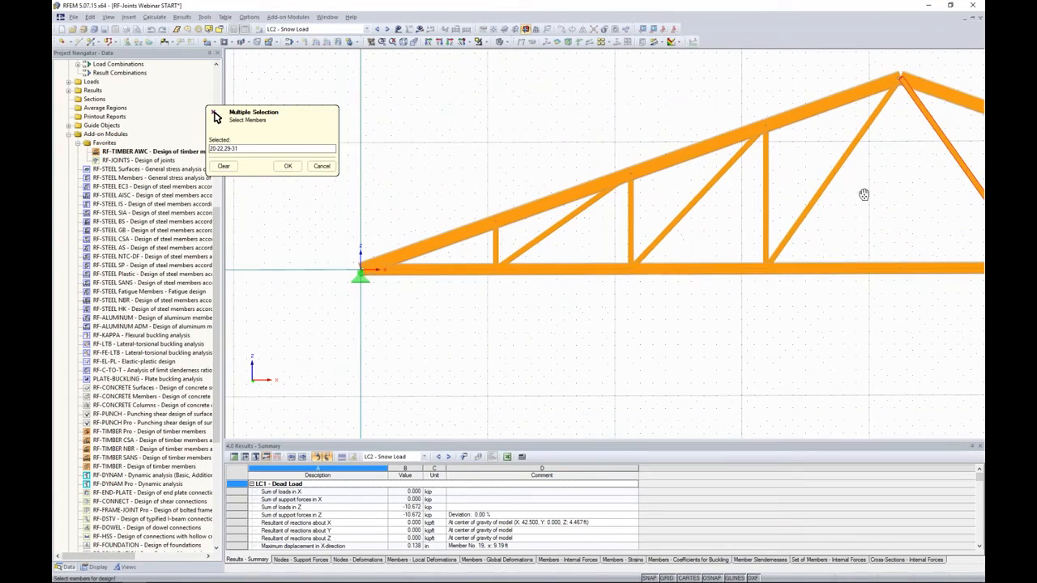
left_click_drag(770, 203, 455, 208)
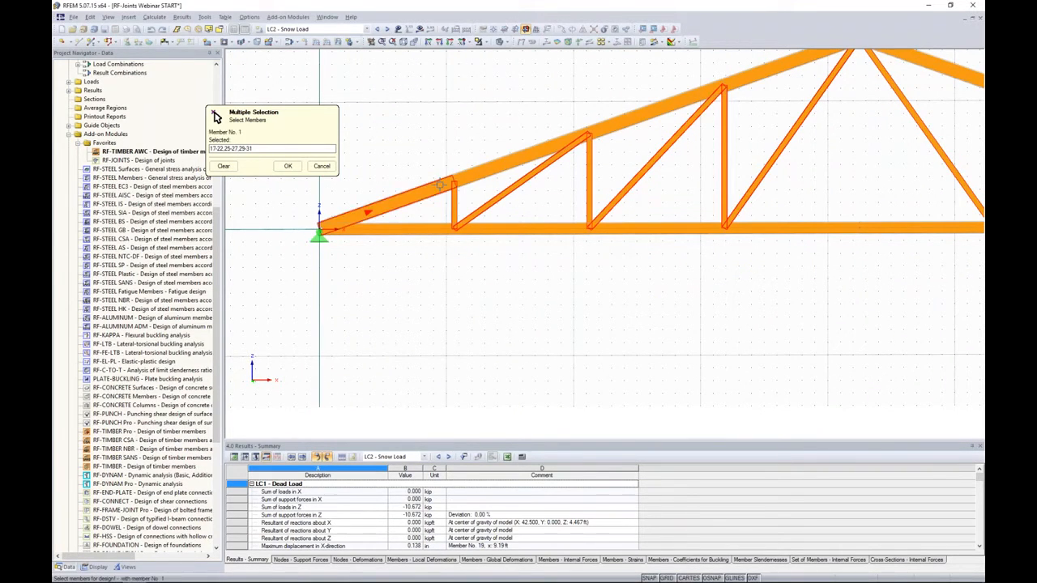
left_click(288, 165)
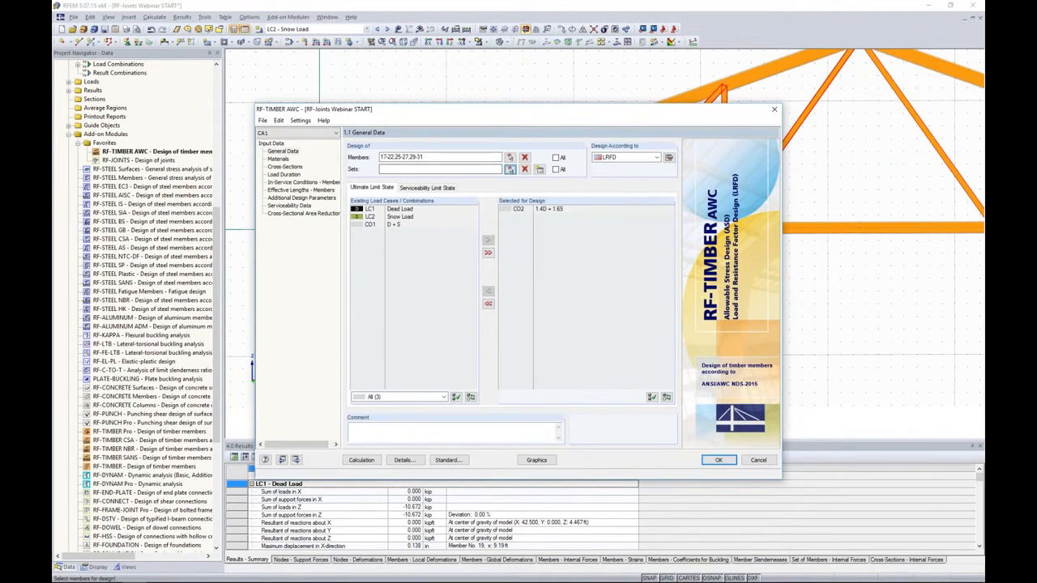
- Add the lower chord and upper chord member sets, 2 and 1, to the design
left_click(509, 168)
left_click(561, 224)
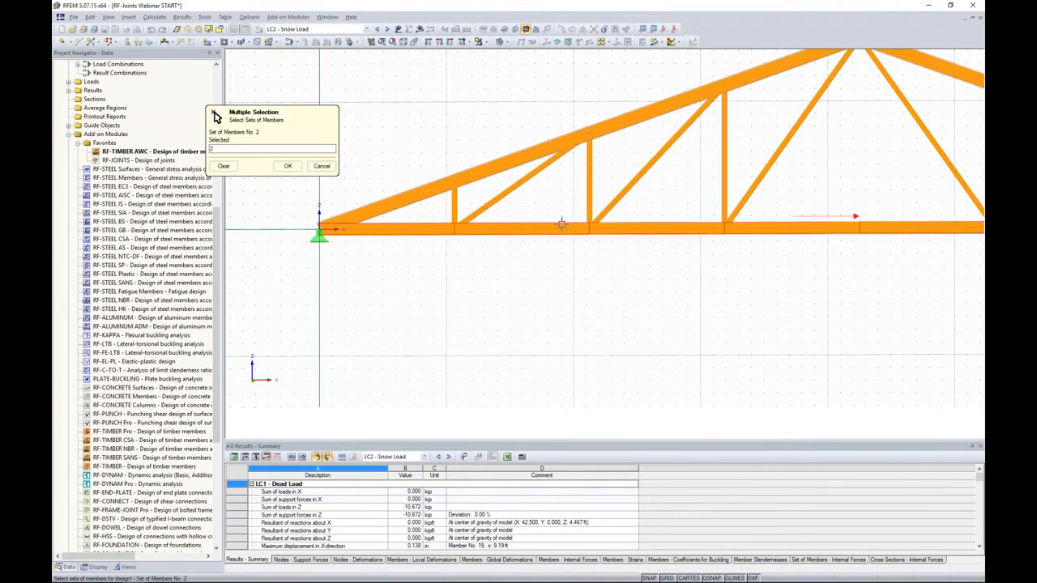
left_click(547, 139)
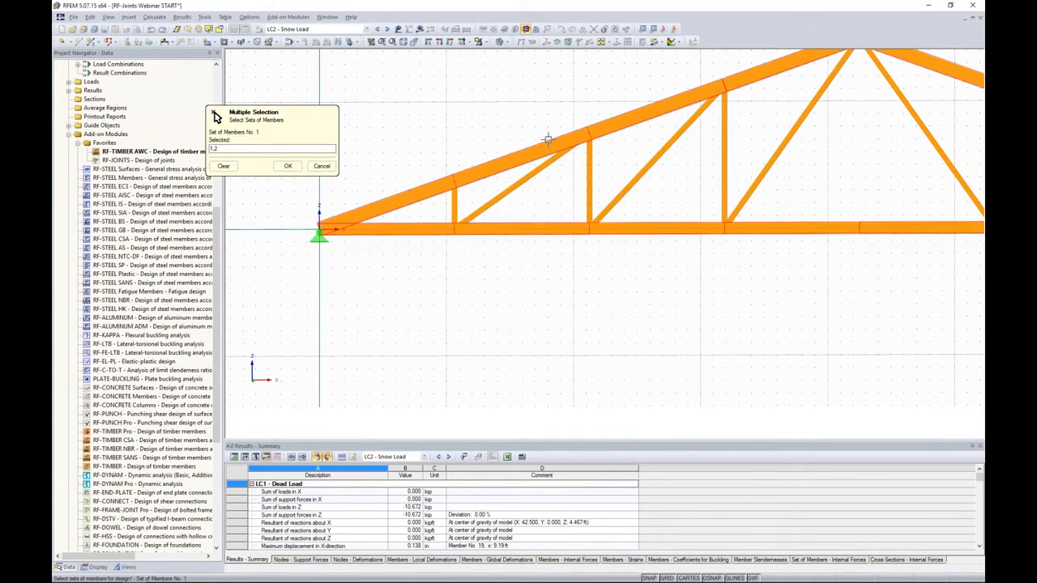
left_click(288, 165)
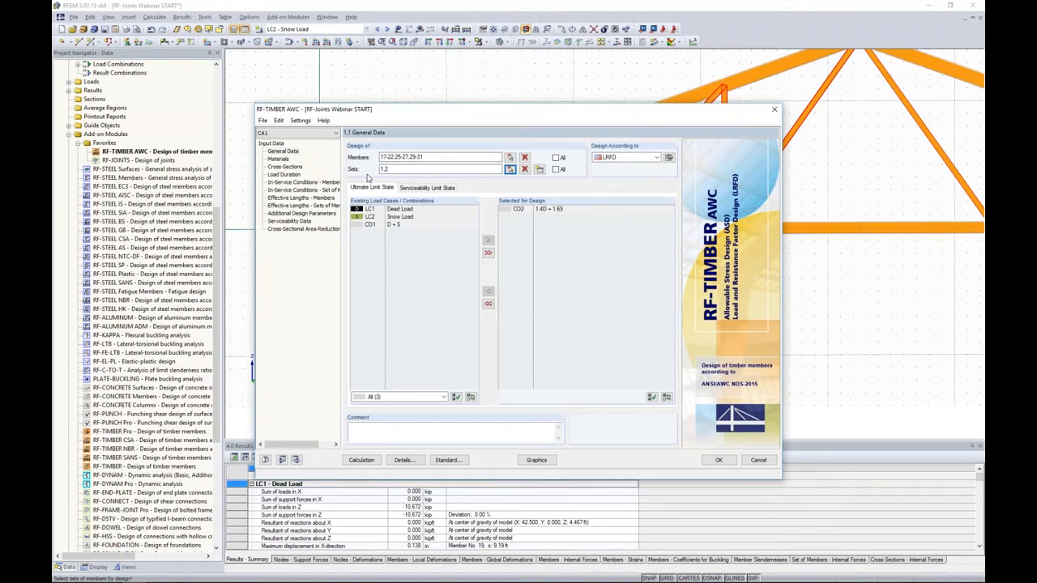
- Examine the properties of the 16F-1.3E glulam material and the section details of T-Rectangle 6/10
left_click(279, 161)
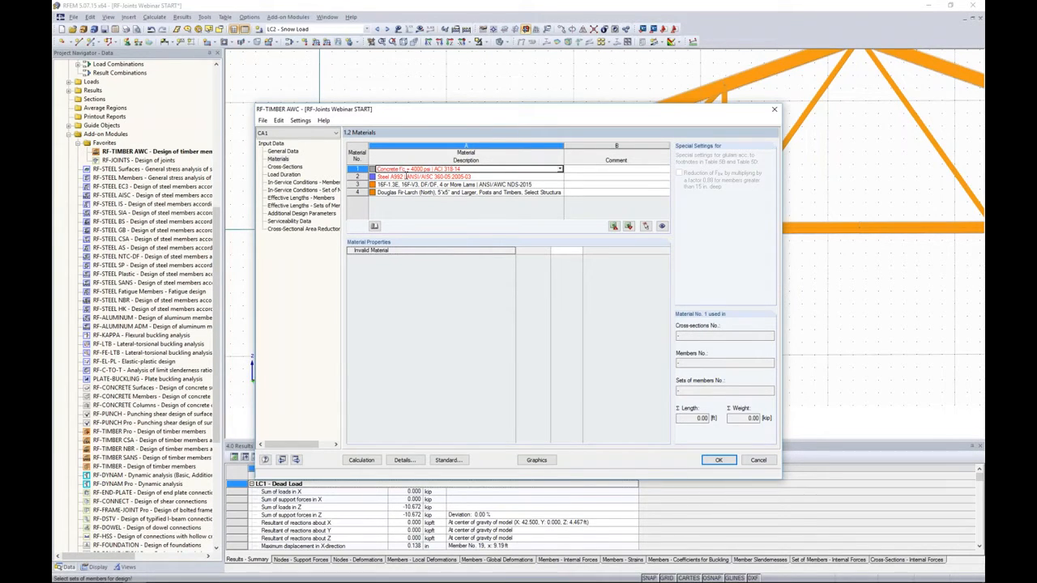
left_click(408, 185)
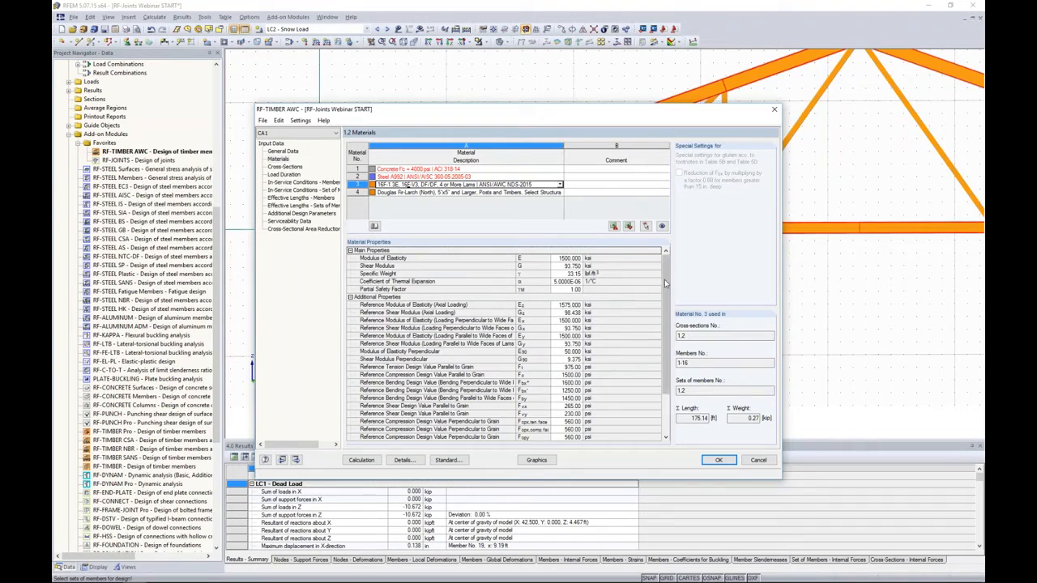
scroll(663, 282, "down", 3)
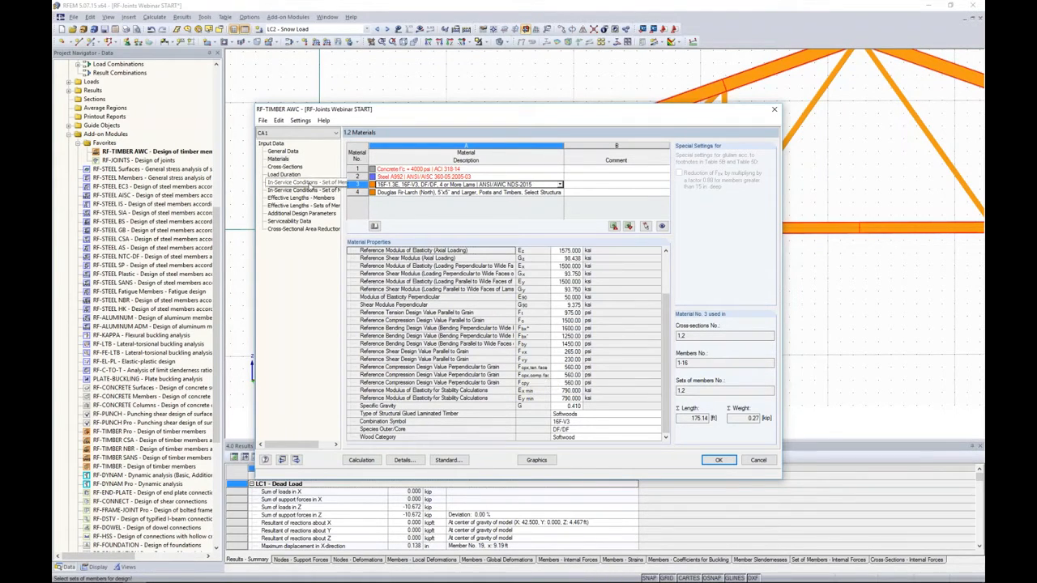
left_click(293, 167)
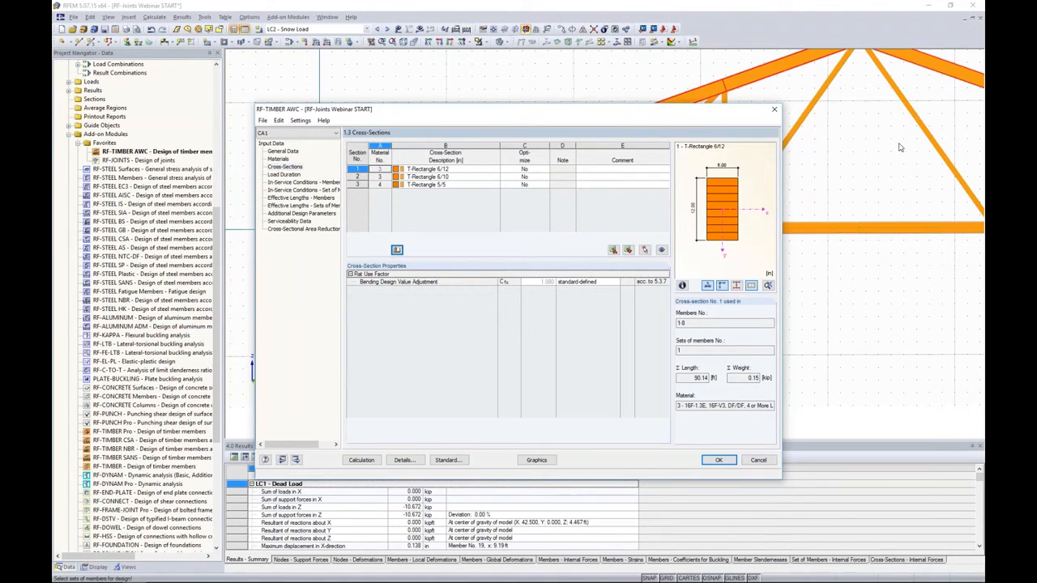
left_click(450, 177)
left_click(682, 285)
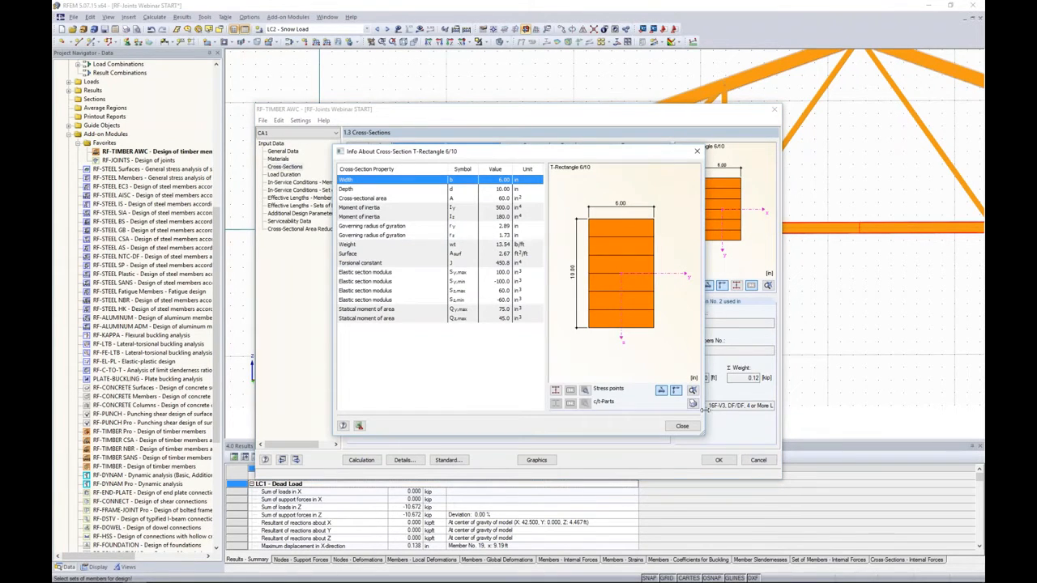
left_click(682, 426)
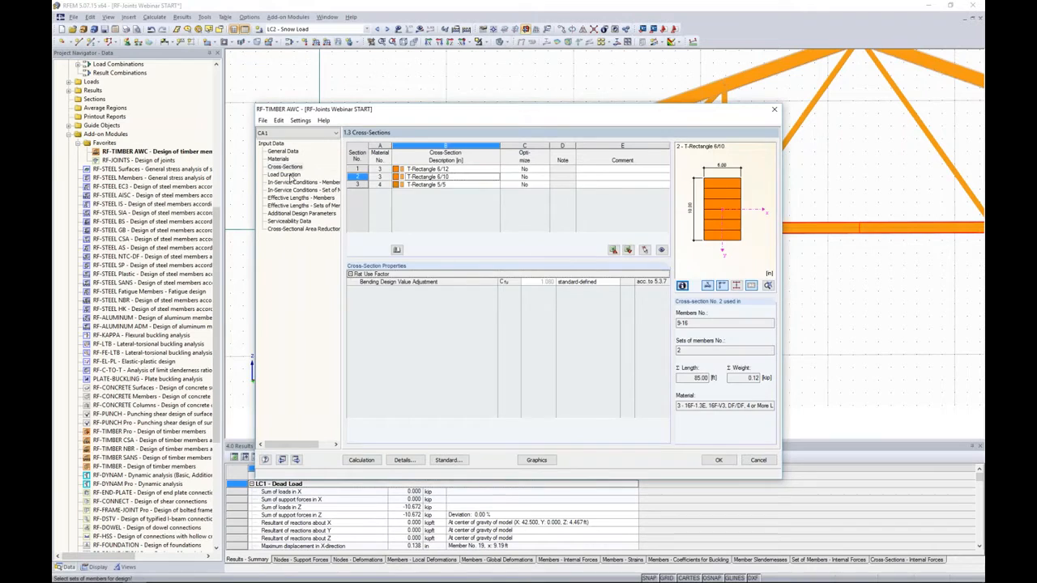
- Review the load duration data and the time effect factors available for the dead load case
left_click(285, 175)
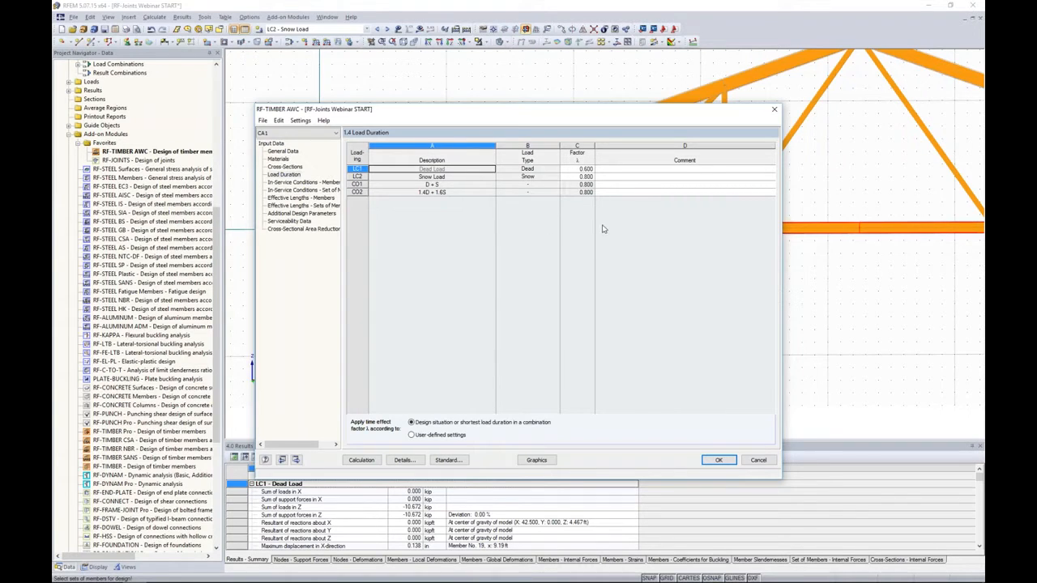
left_click(585, 168)
left_click(592, 169)
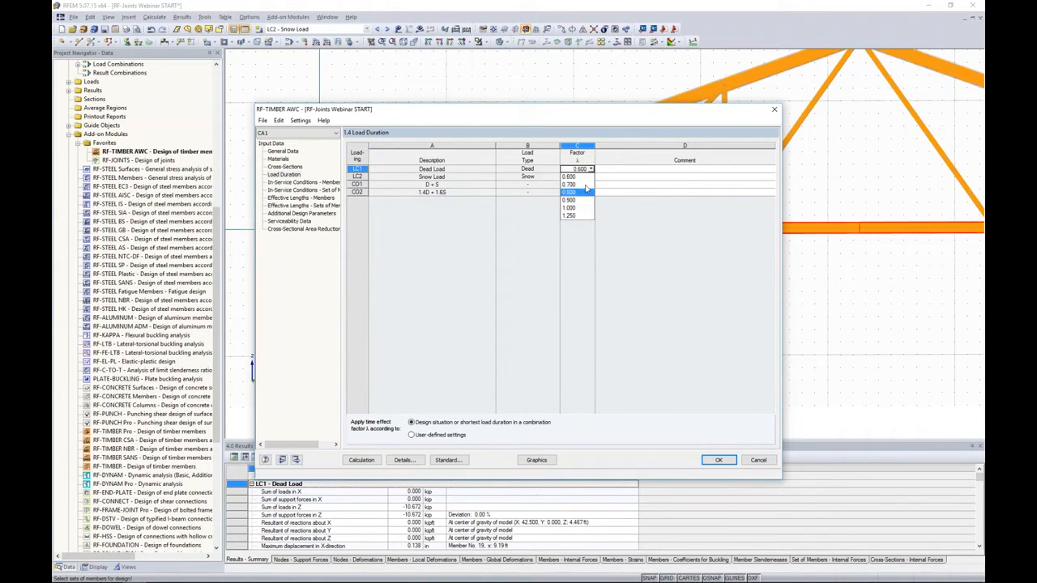
left_click(589, 258)
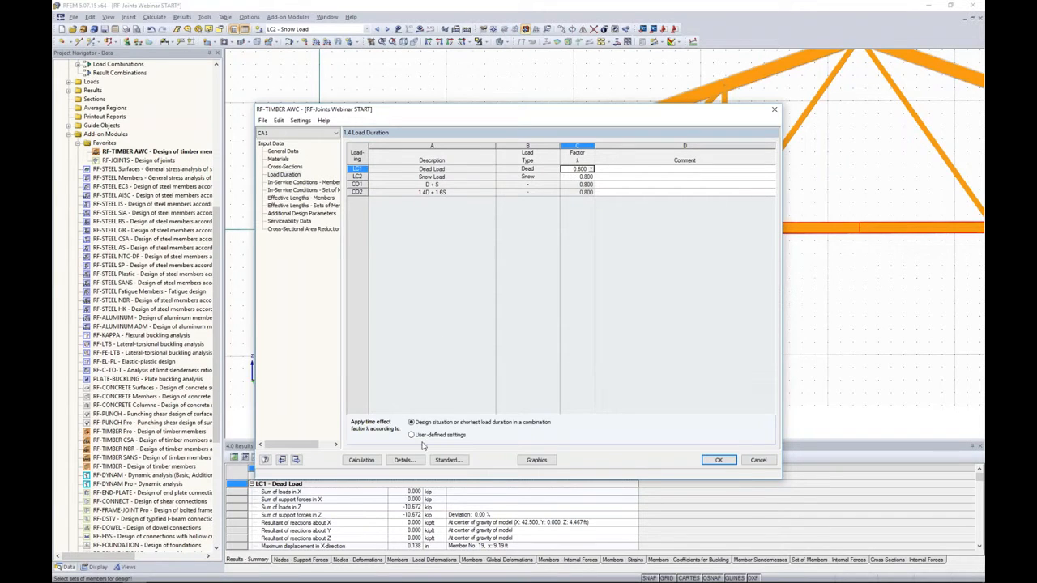
- Examine the ANSI/AWC NDS-2015 standard's general factors, other factors and used standards, leaving the settings unchanged
left_click(448, 460)
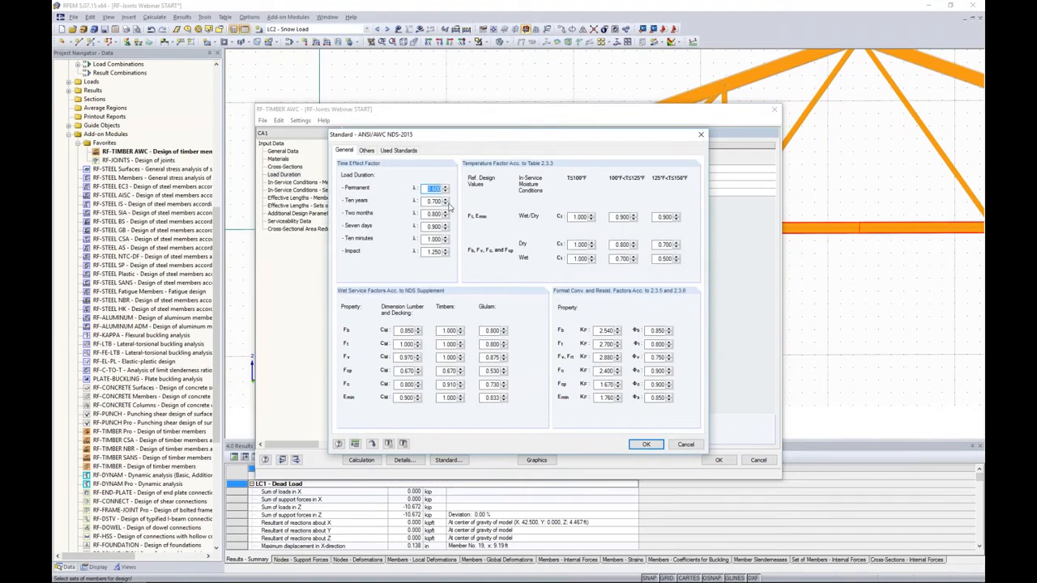
left_click_drag(453, 136, 459, 89)
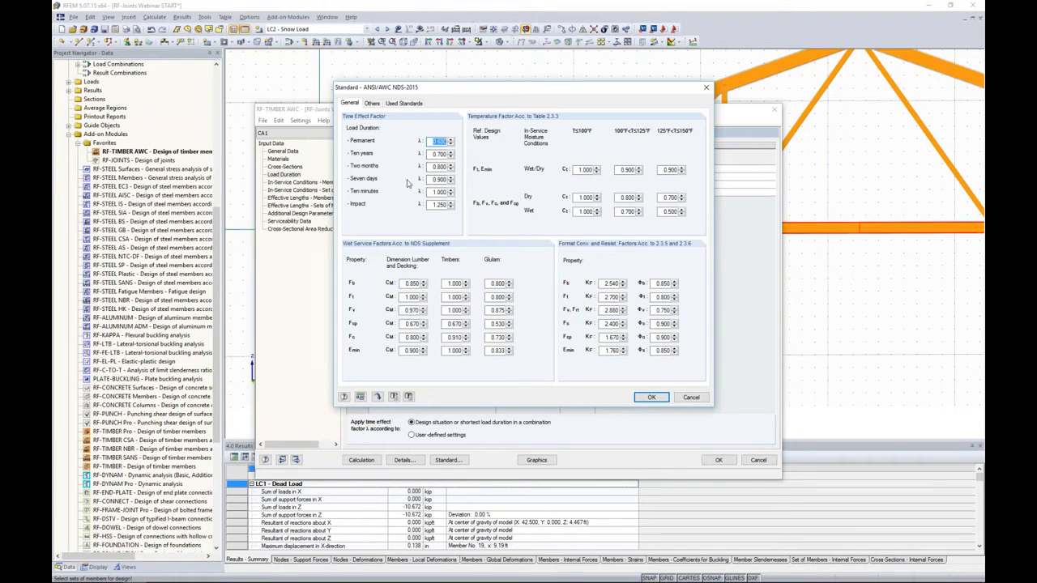
left_click(433, 142)
left_click(373, 103)
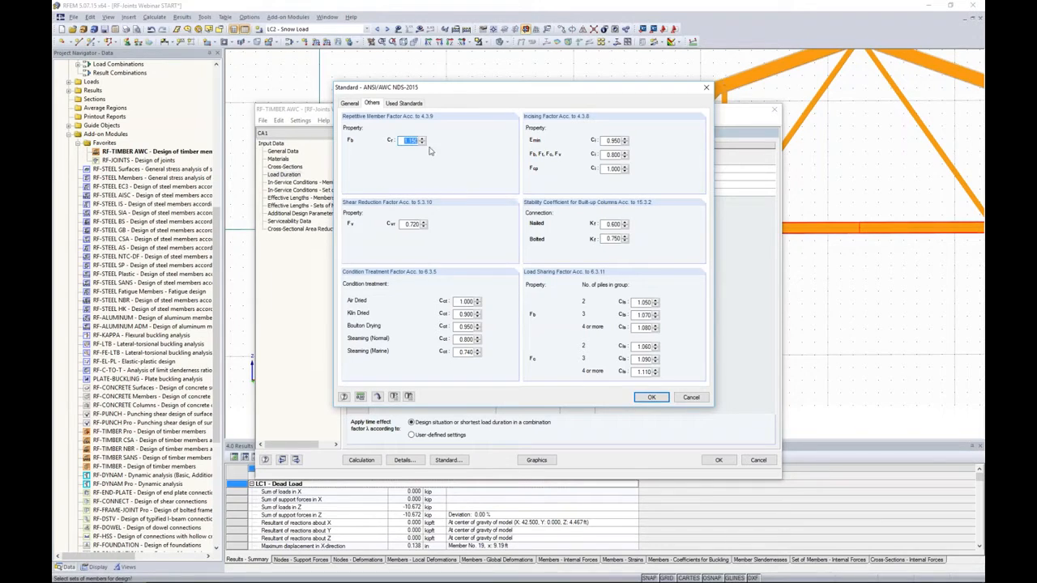
left_click(413, 104)
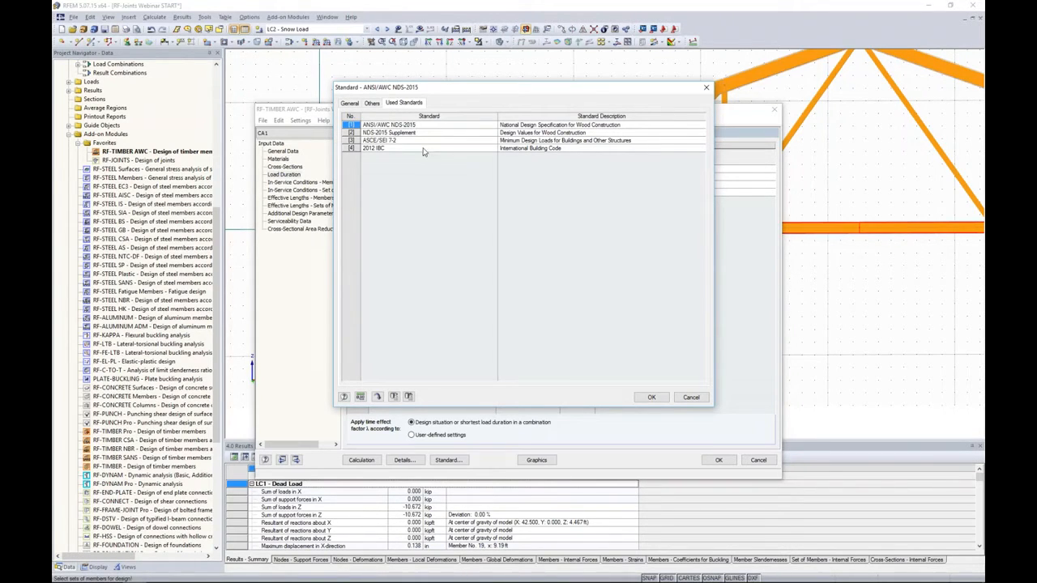
left_click(688, 398)
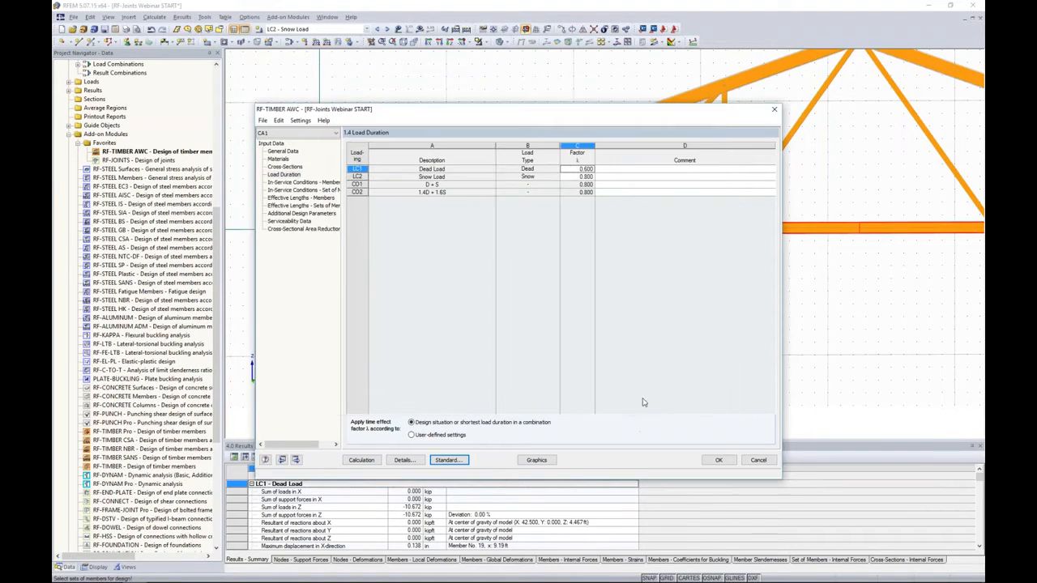
- Review the moisture and temperature conditions of the members and member sets, keeping member 17 at temperatures up to 100°F
left_click(300, 182)
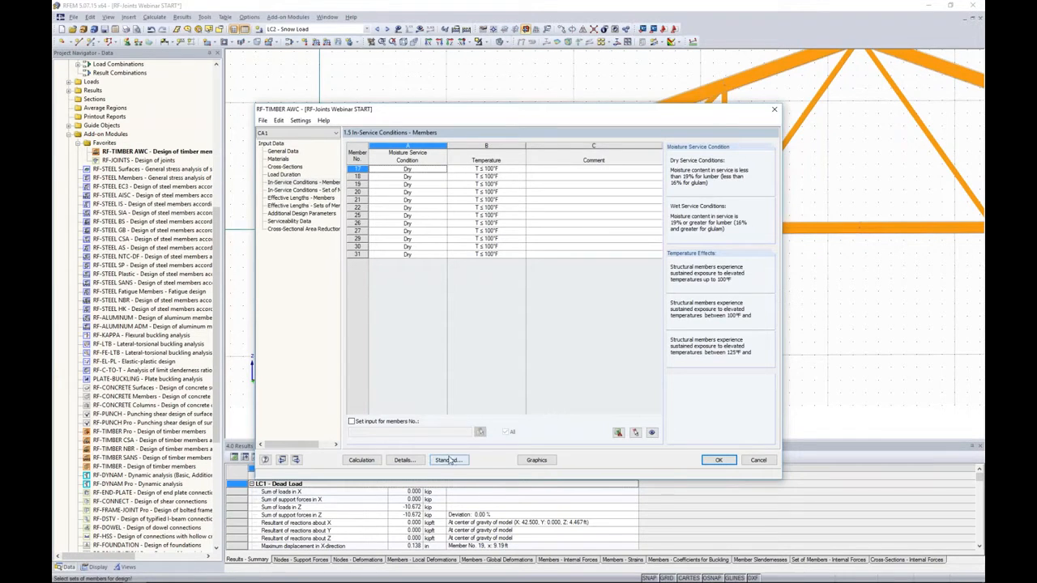
left_click(423, 172)
left_click(444, 170)
left_click(444, 169)
left_click(494, 174)
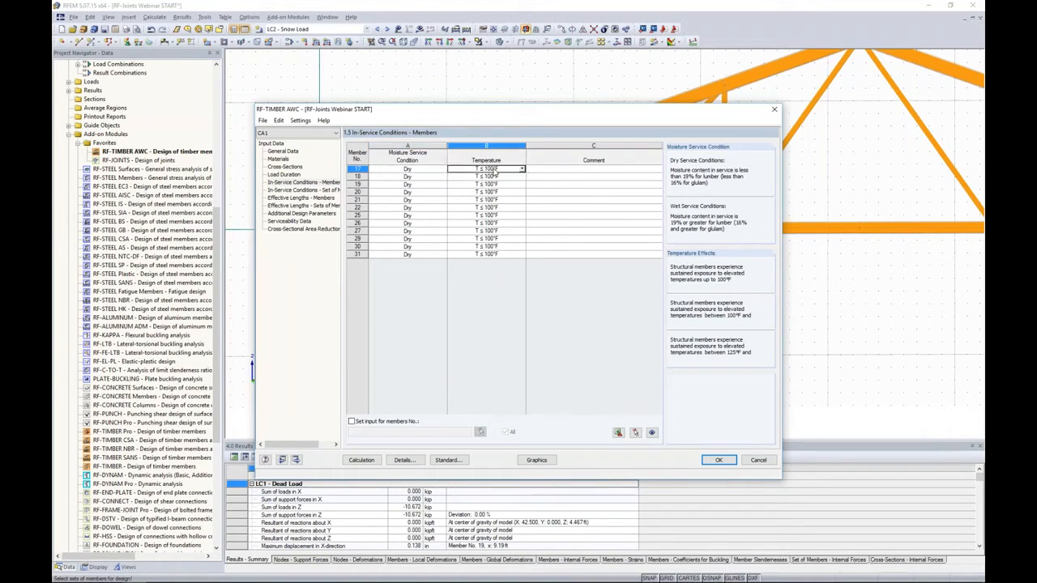
left_click(521, 170)
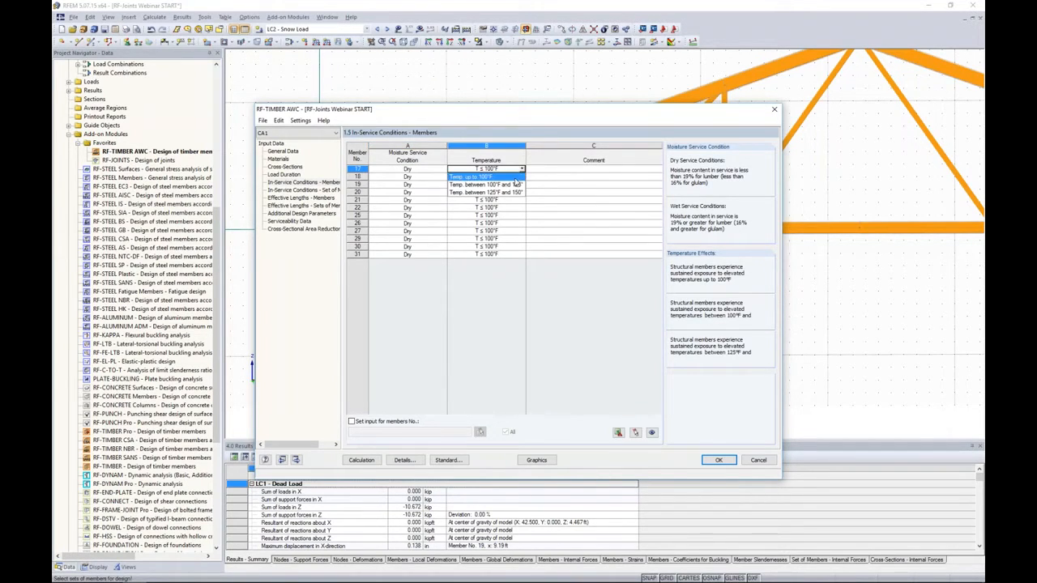
left_click(517, 177)
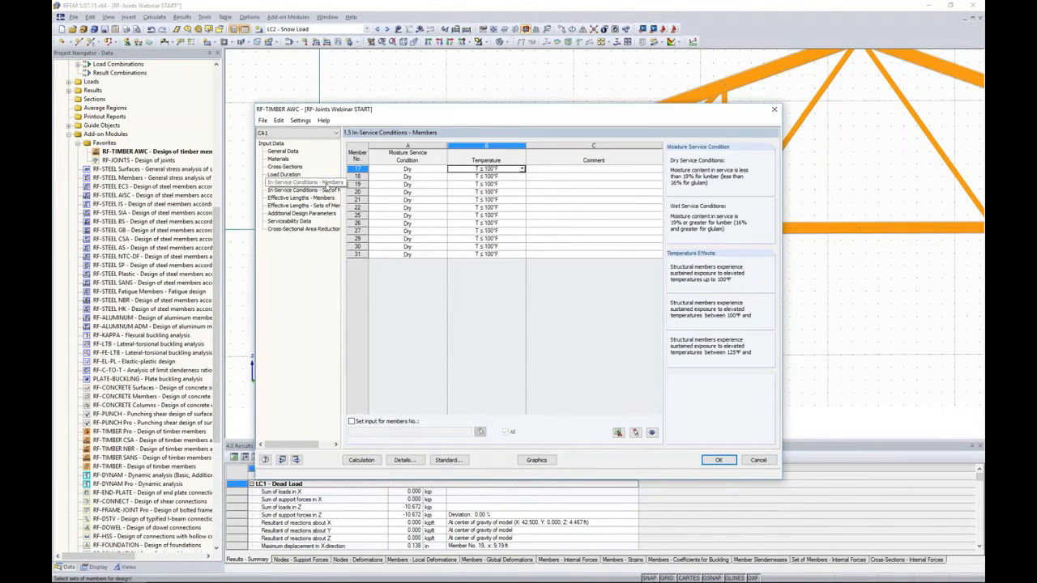
left_click(327, 191)
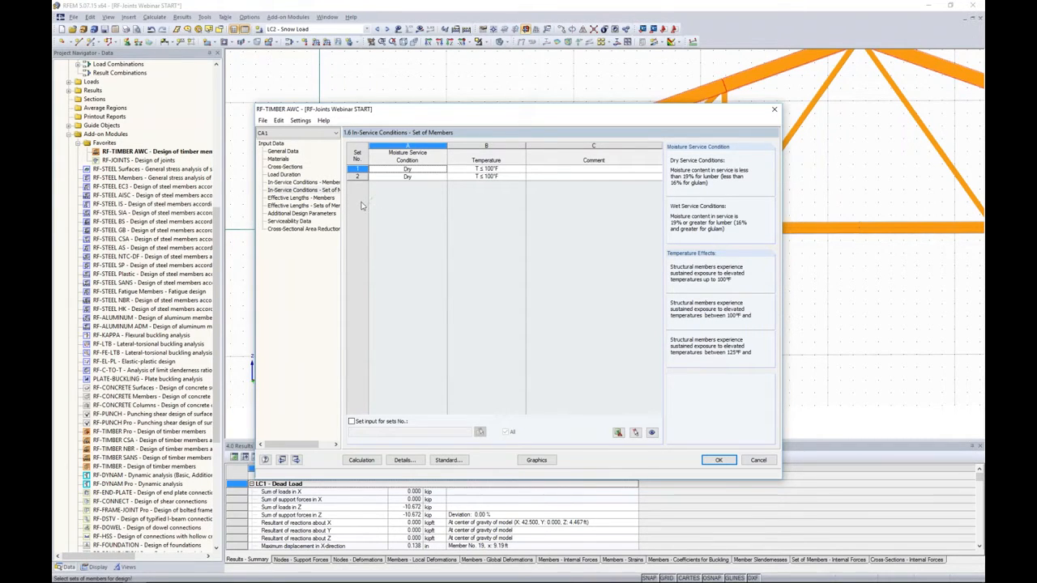
- Examine the effective lengths and buckling settings of the individual web members against the truss model
left_click(320, 198)
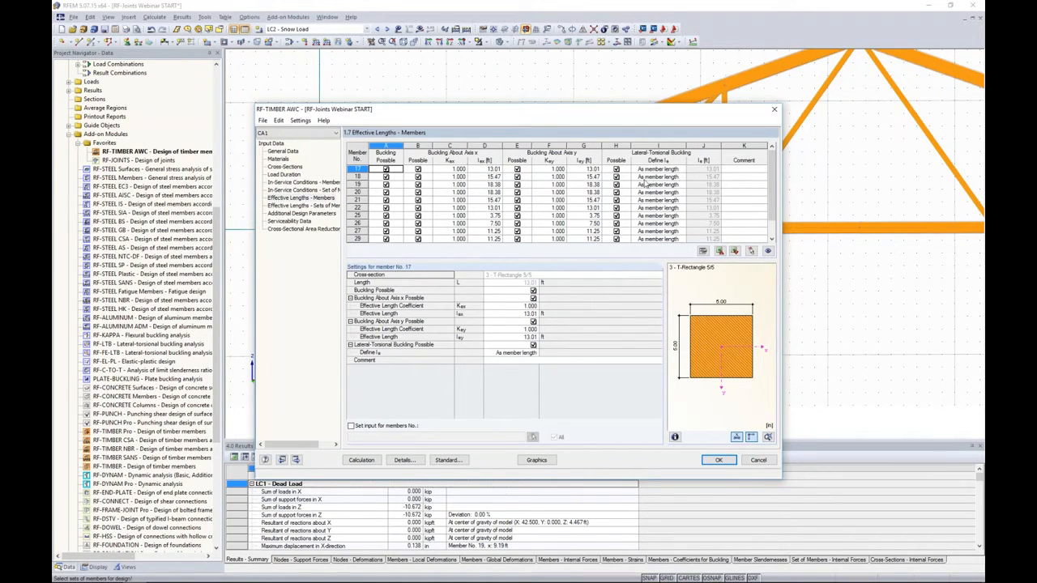
left_click_drag(579, 115, 372, 89)
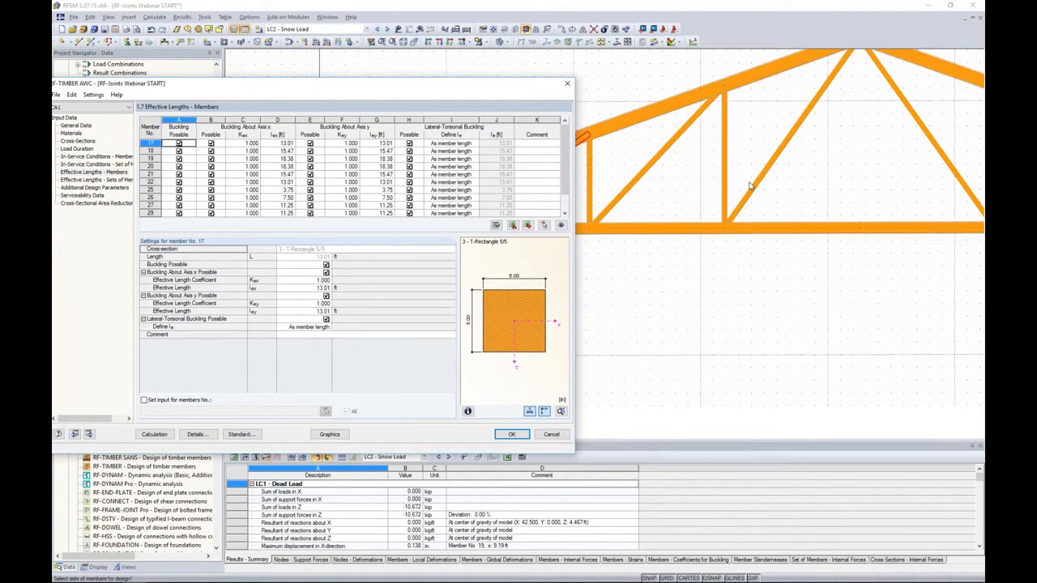
left_click_drag(520, 94, 667, 130)
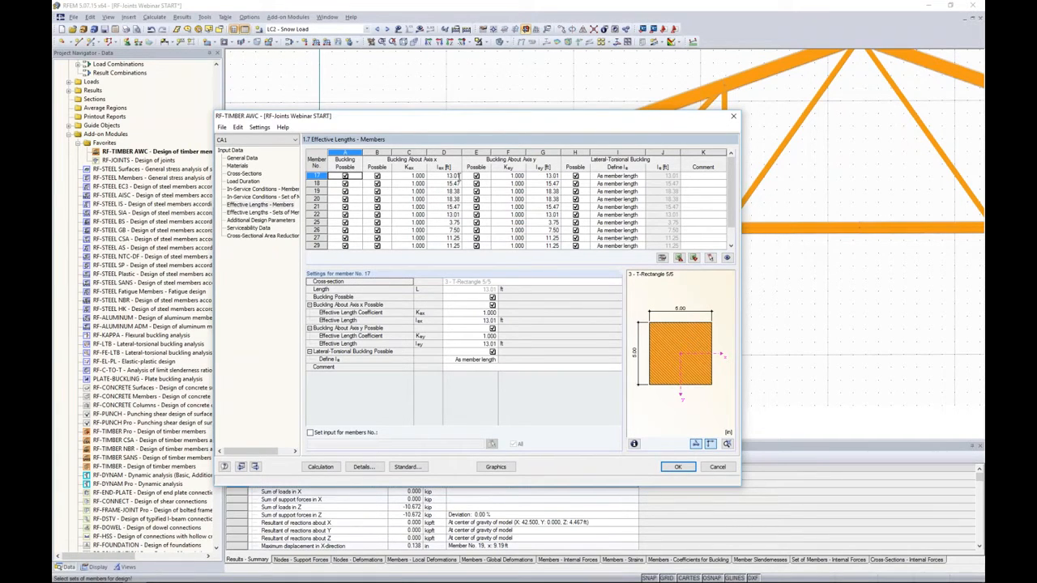
left_click(458, 177)
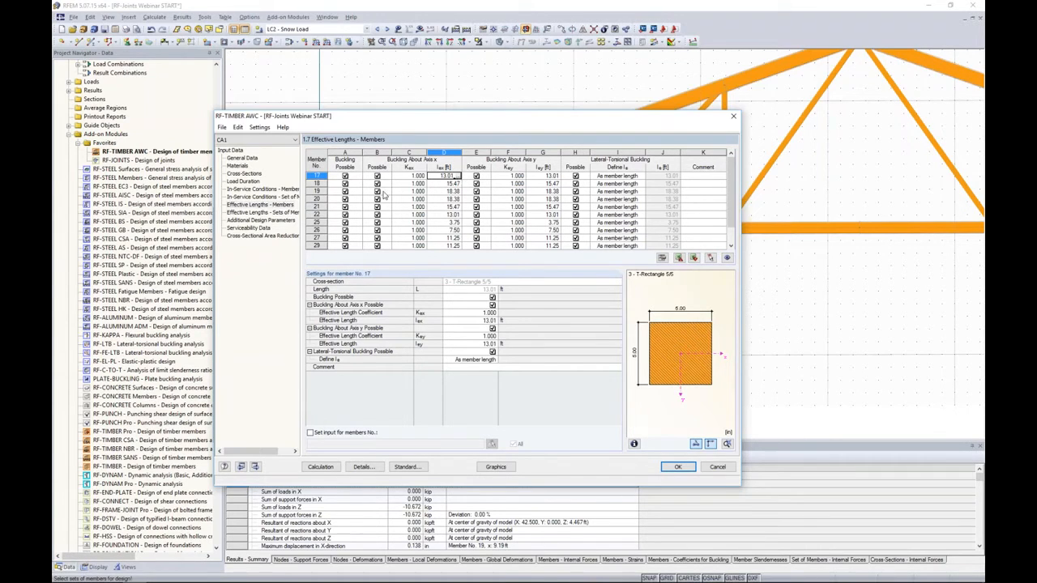
- Turn off buckling about axis x and lateral-torsional buckling for both the upper and lower chord member sets
left_click(285, 213)
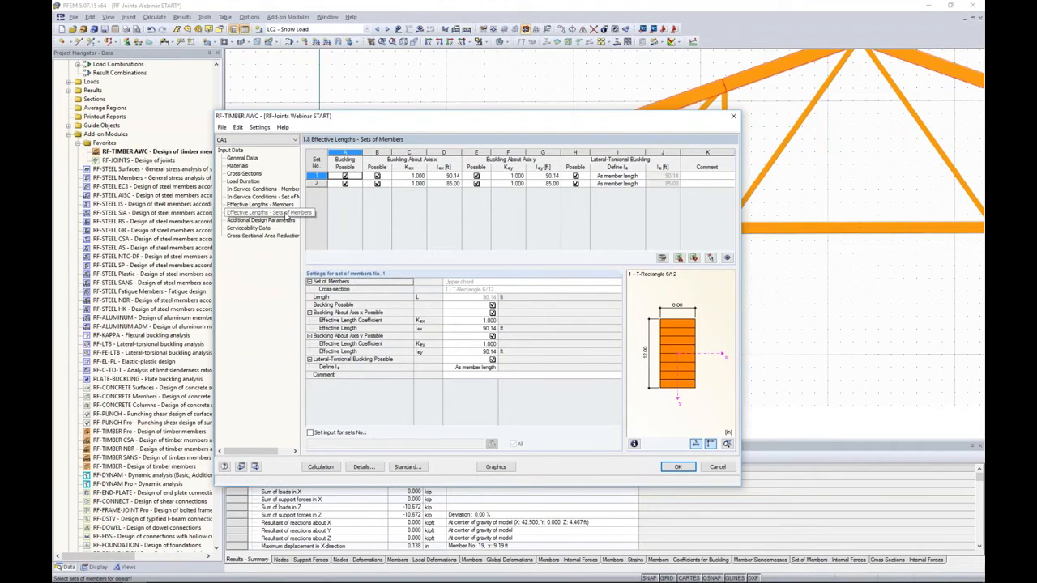
left_click_drag(496, 121, 409, 143)
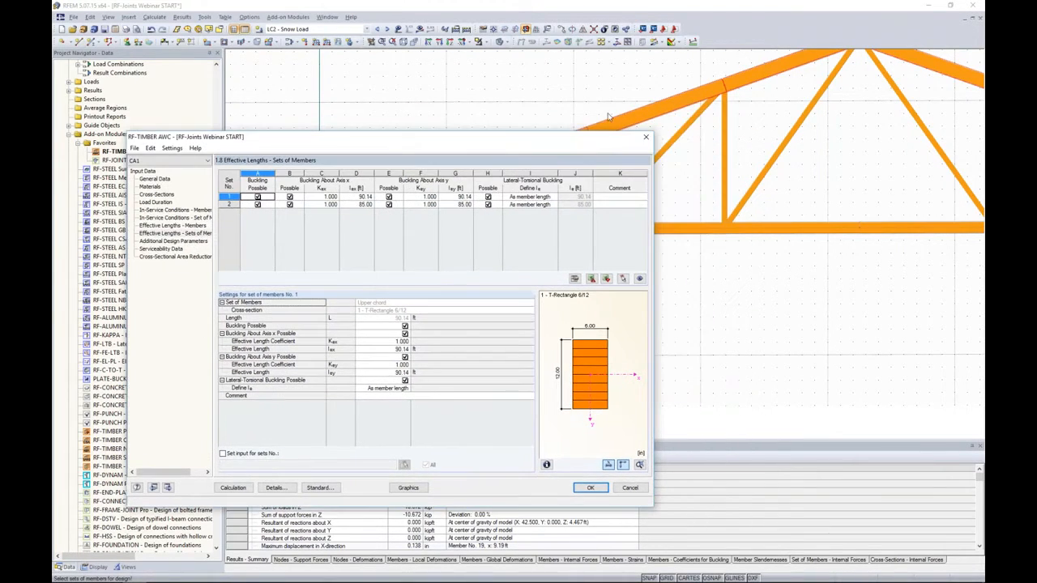
left_click_drag(528, 138, 602, 111)
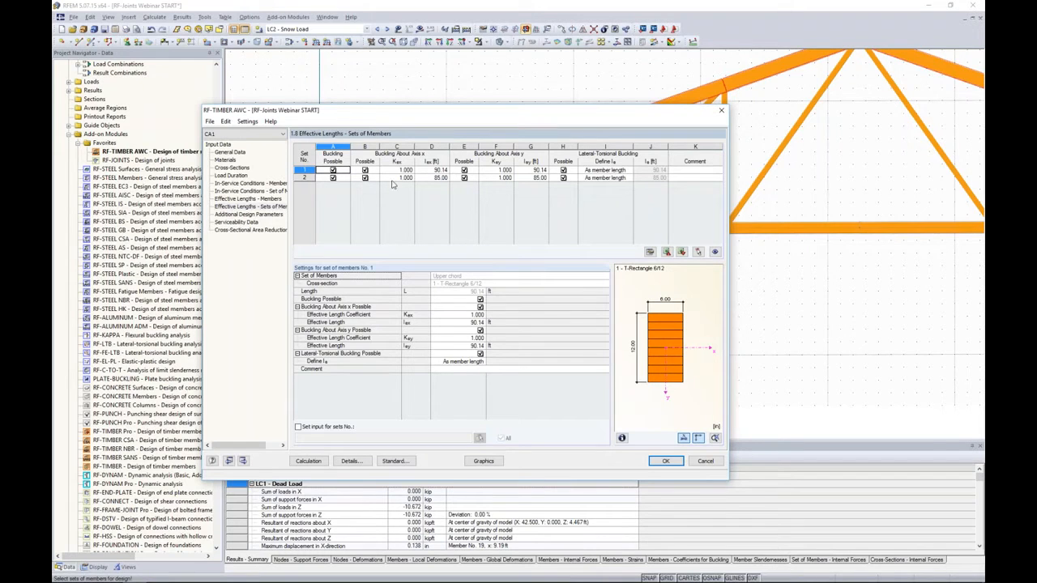
left_click(366, 171)
left_click(366, 177)
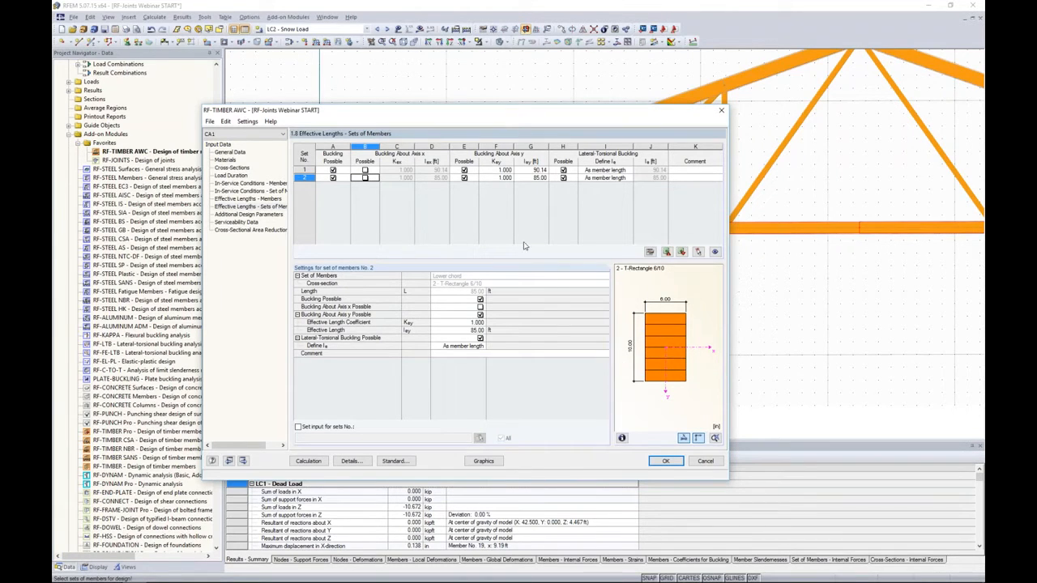
left_click(563, 170)
left_click(563, 178)
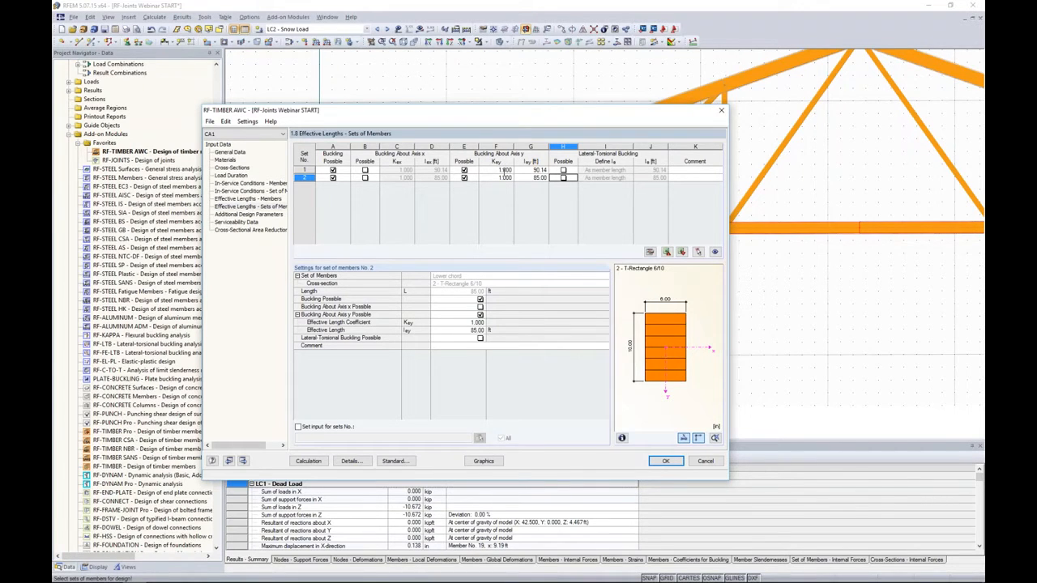
- Set the effective length for buckling about axis y to 3.0 ft for the upper chord set and 3.5 ft for the lower chord set
left_click(527, 170)
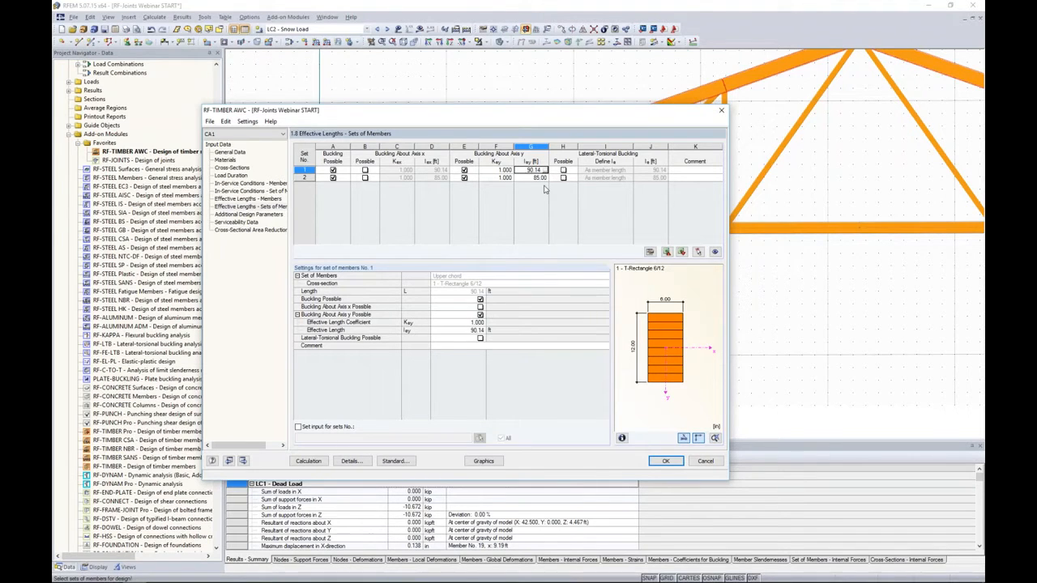
key("BackSpace")
key("BackSpace")
key("BackSpace")
type("3.0")
key("Return")
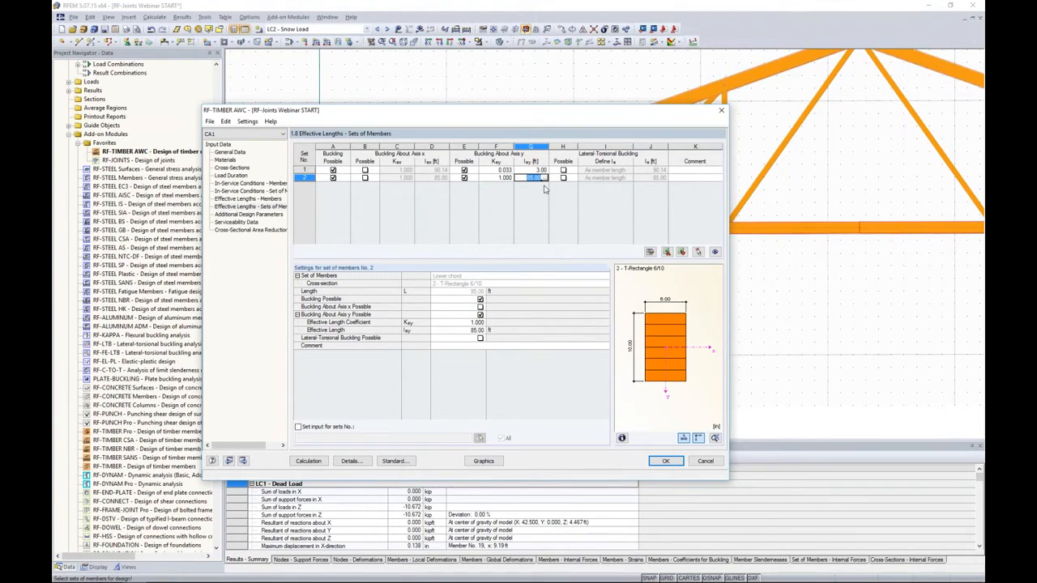
type("3.5")
key("Tab")
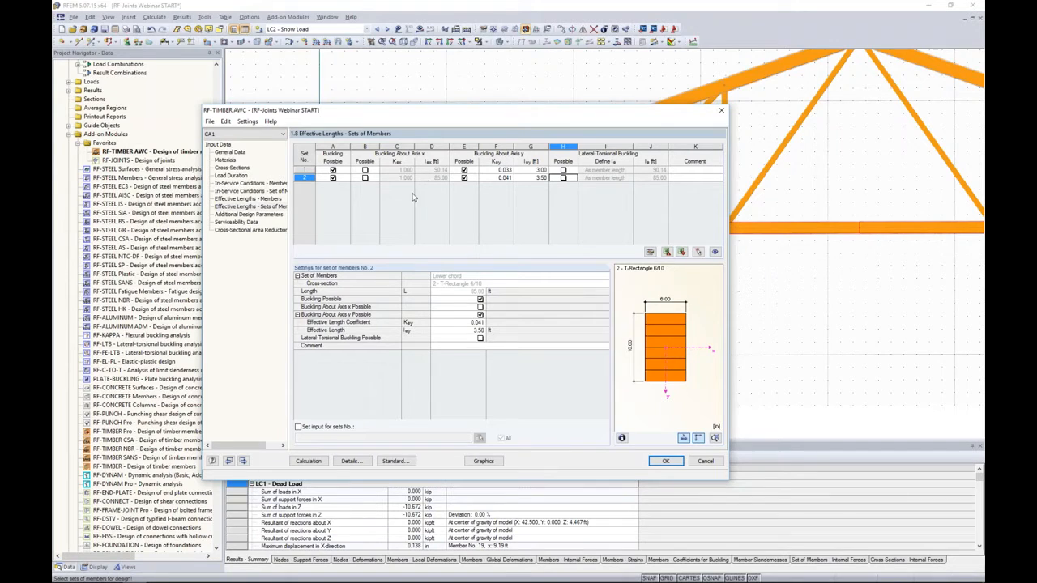
- Review the additional design parameters of all members, covering the shear reduction, edge-bonded, incising and repetitive factors
left_click(262, 215)
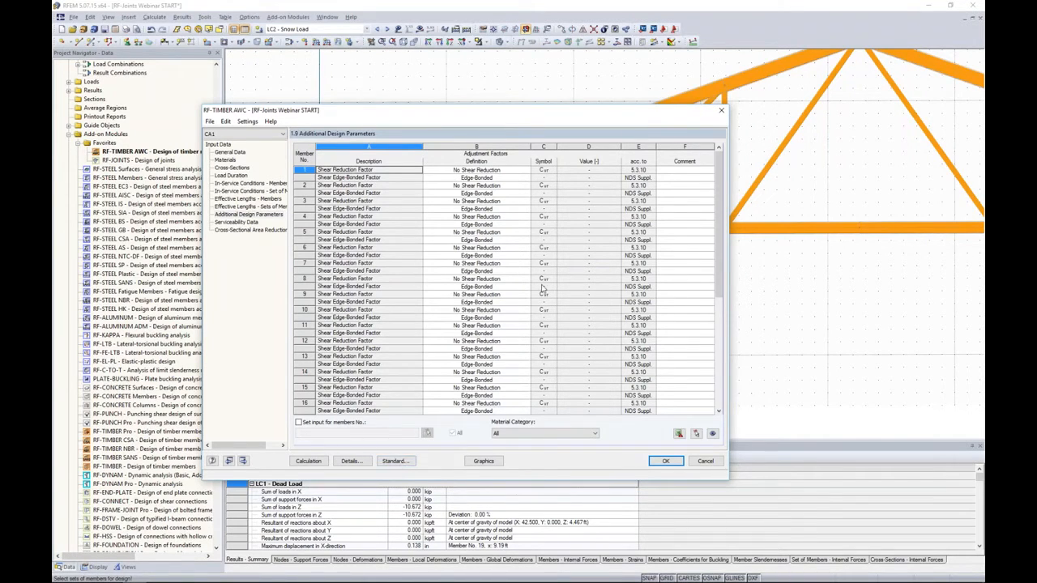
left_click_drag(720, 225, 718, 336)
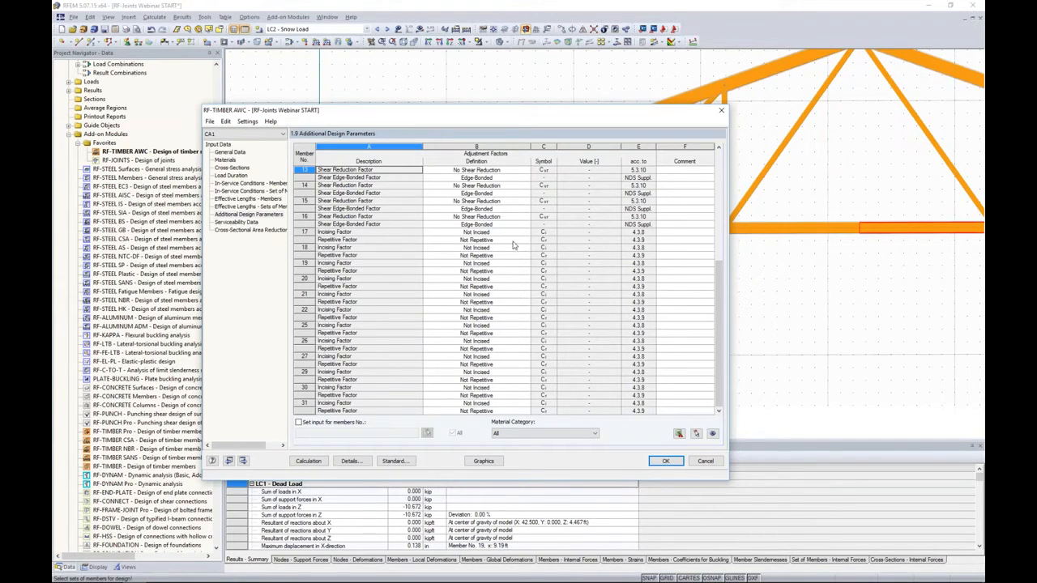
- Add diagonal web member 19 to the serviceability data with the beam type Beam
left_click(239, 225)
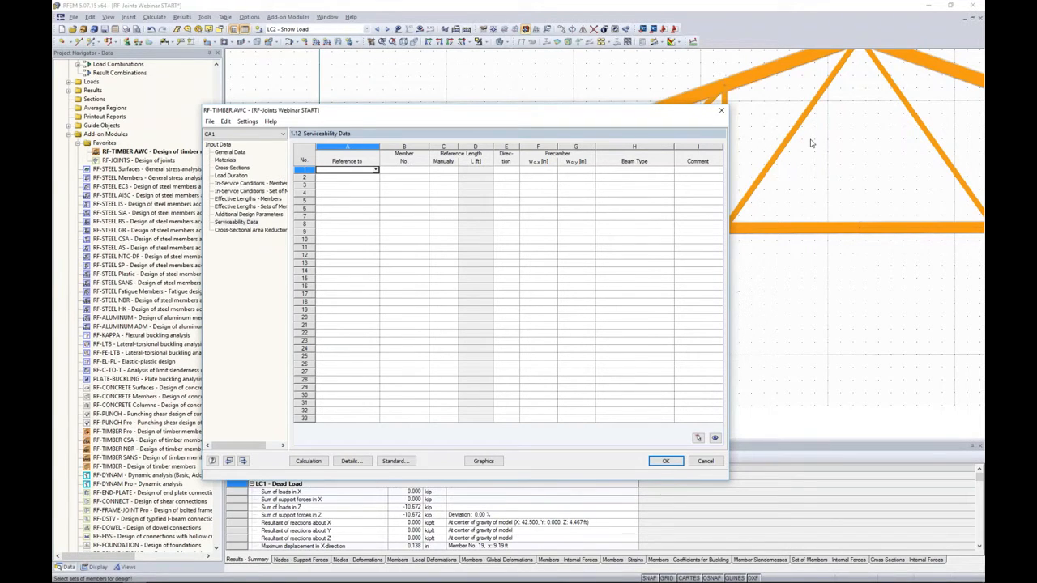
left_click(376, 171)
left_click(371, 178)
left_click(399, 171)
left_click(427, 170)
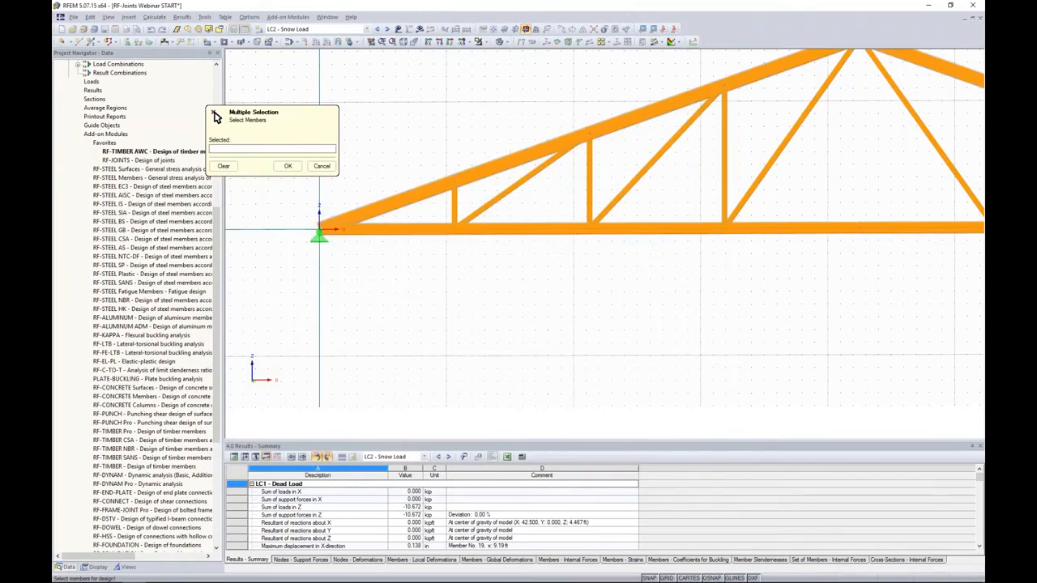
scroll(624, 287, "down", 3)
left_click(613, 220)
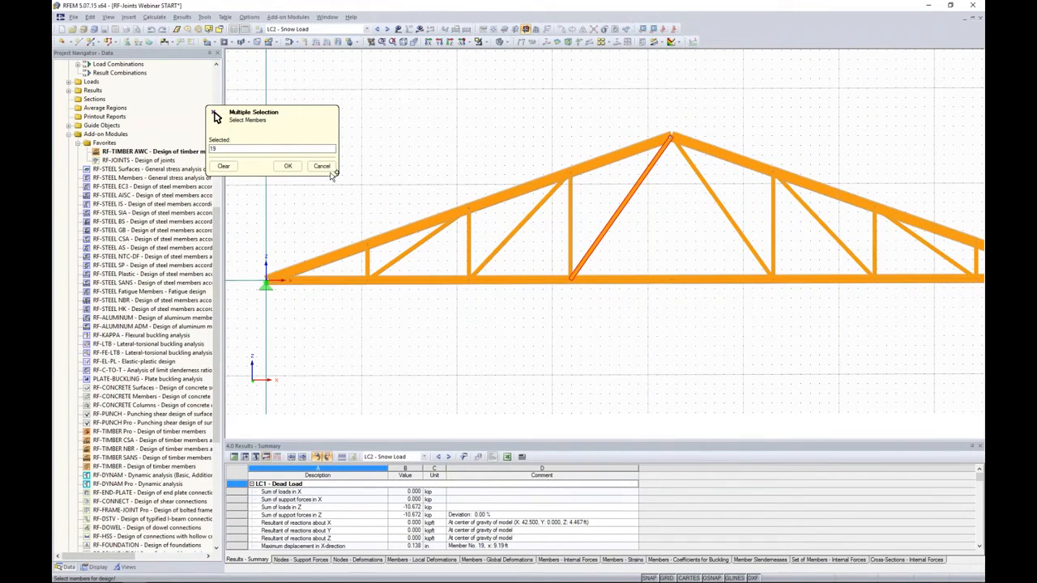
left_click(288, 166)
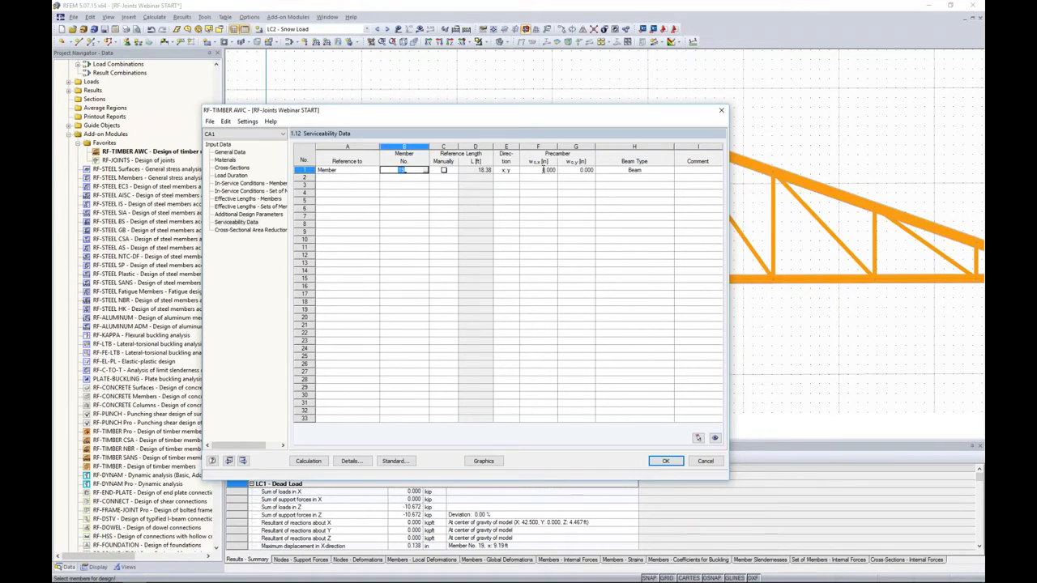
left_click(648, 171)
left_click(670, 172)
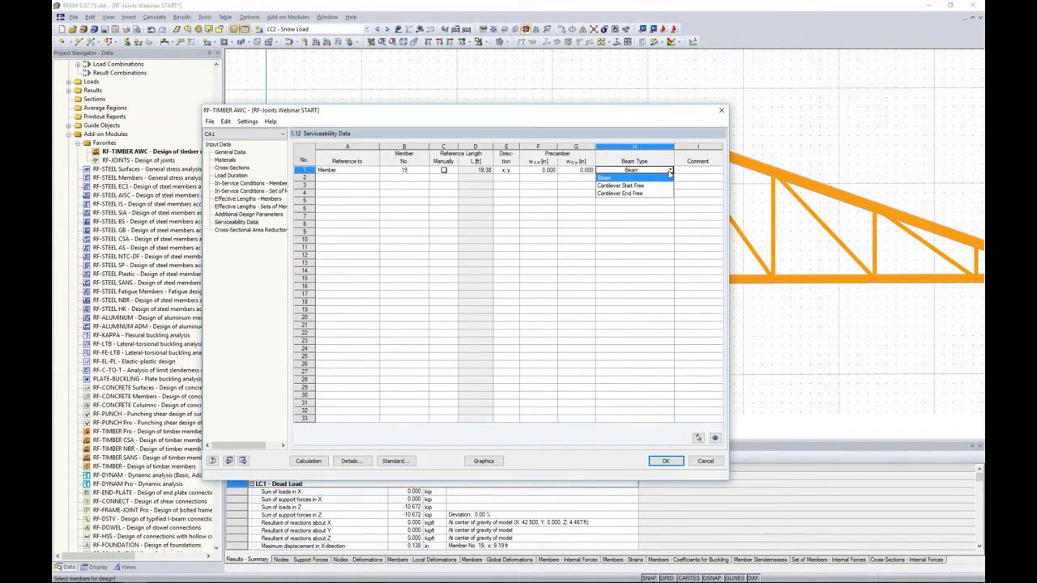
left_click(669, 178)
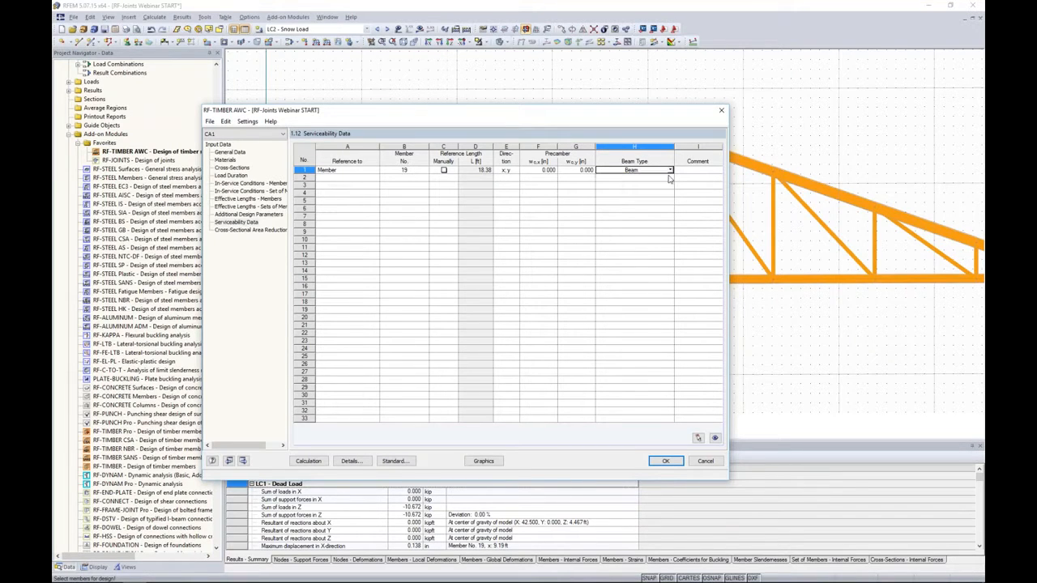
- Add the lower chord, set of members 2, as the second serviceability entry
left_click(360, 179)
left_click(375, 178)
left_click(369, 201)
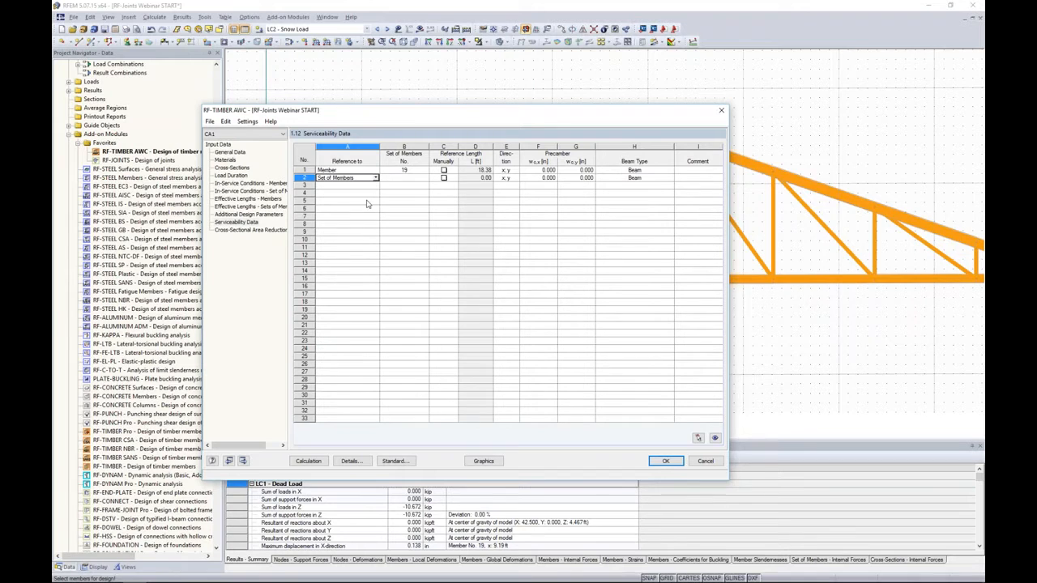
left_click(426, 179)
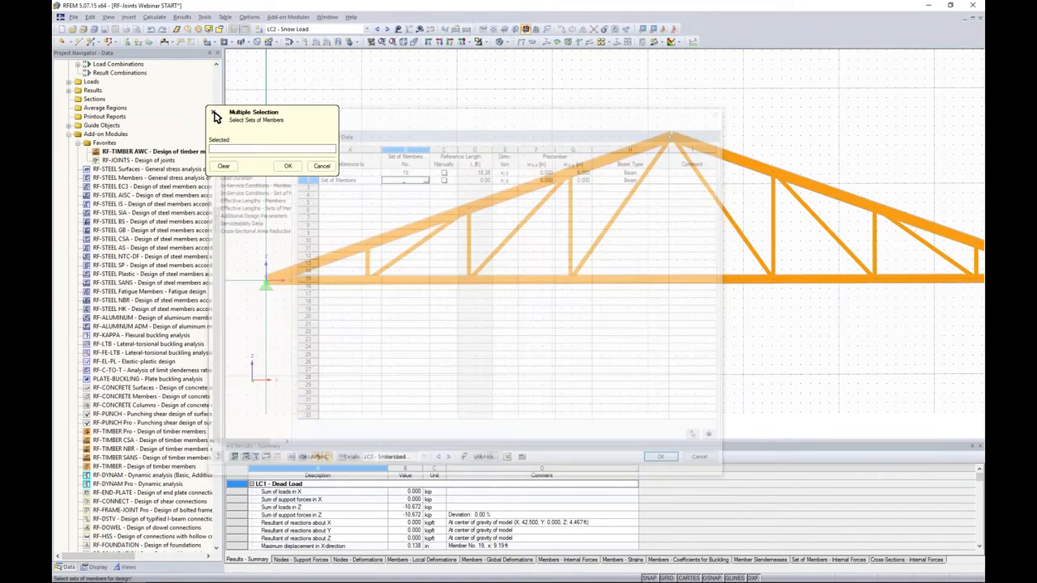
left_click(482, 232)
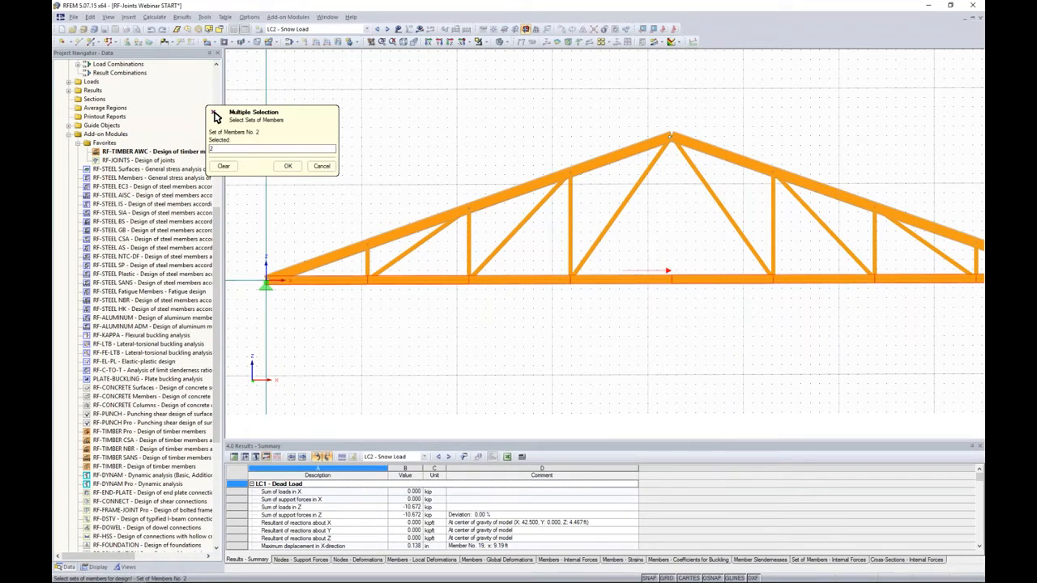
left_click(288, 166)
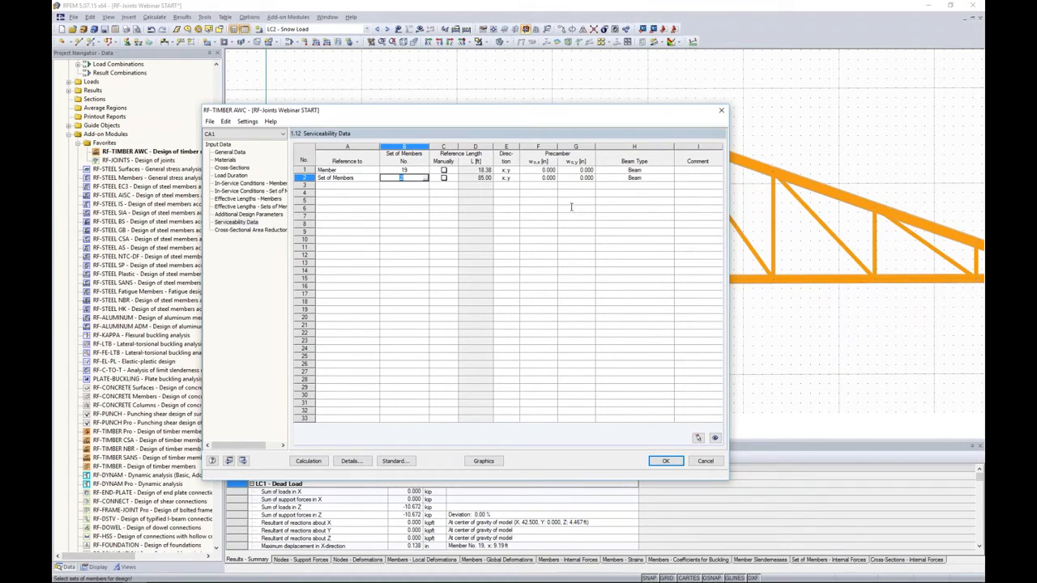
- Review the limiting deflection ratio and the deformation reference in the serviceability details
left_click(361, 462)
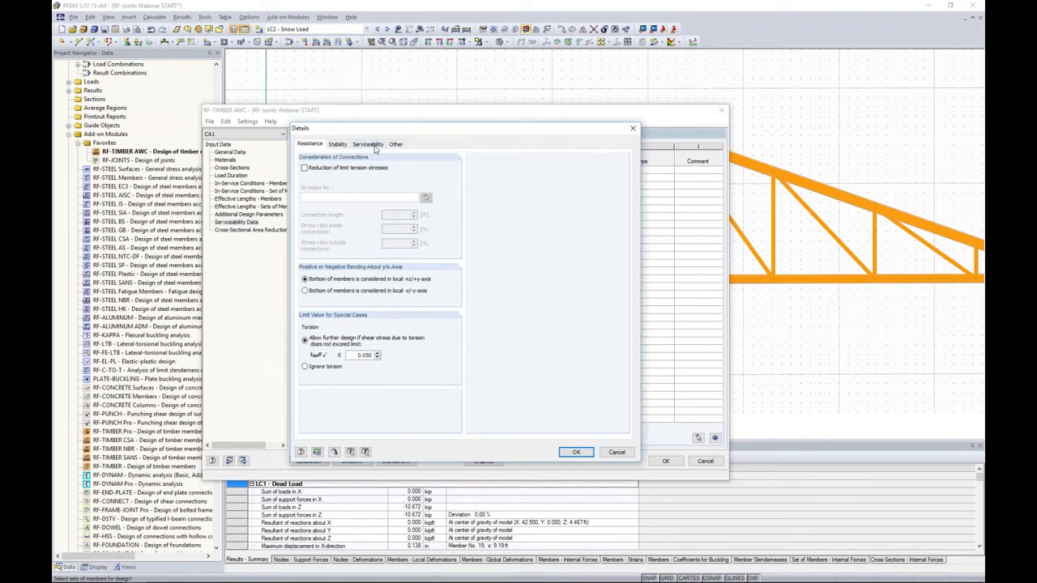
left_click(373, 145)
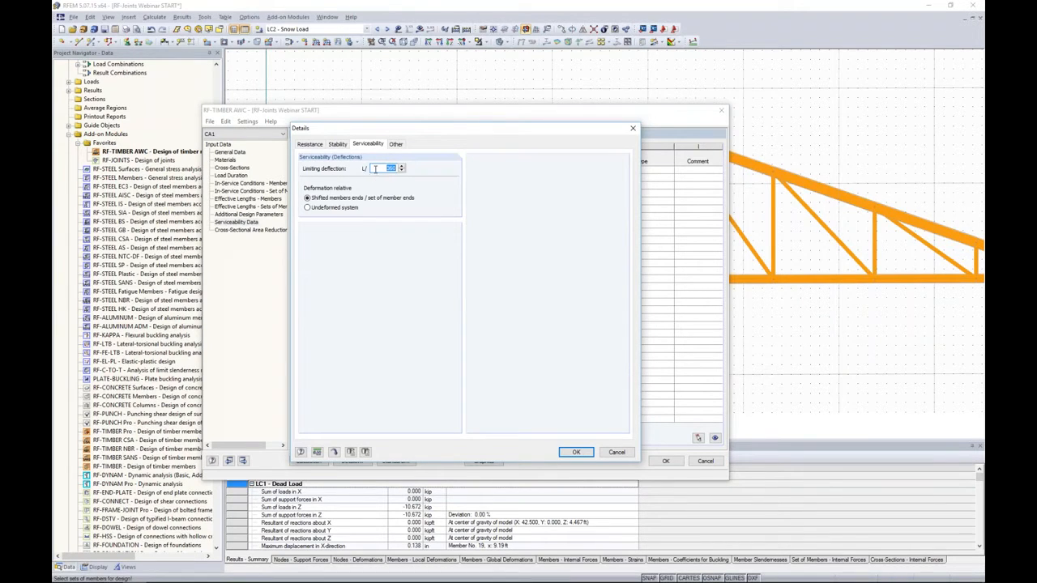
left_click(375, 169)
double_click(385, 167)
double_click(381, 168)
left_click(577, 452)
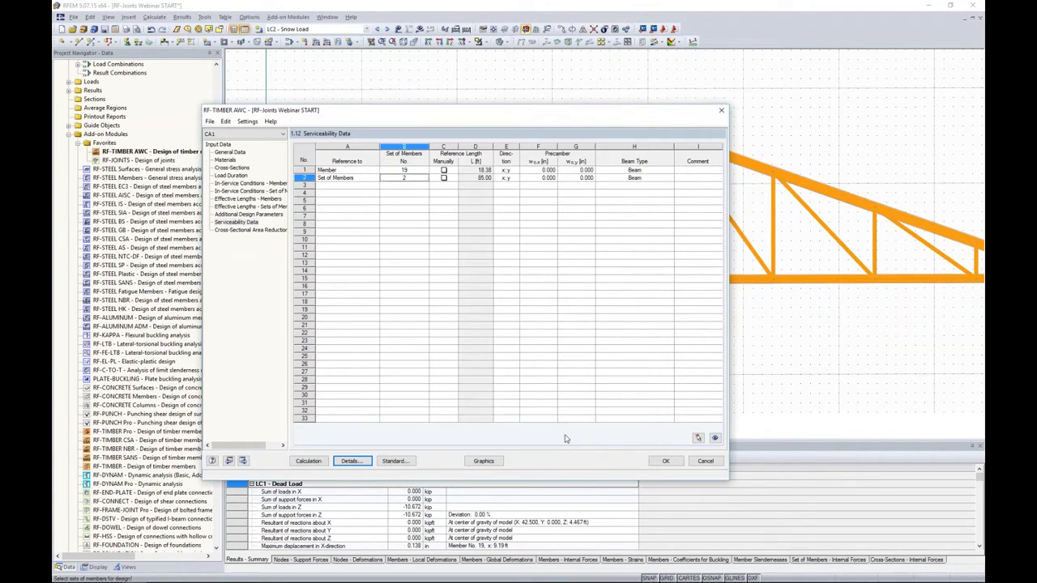
- Try a member notch entry with its location options in the cross-sectional area reductions and delete the entry
left_click(254, 231)
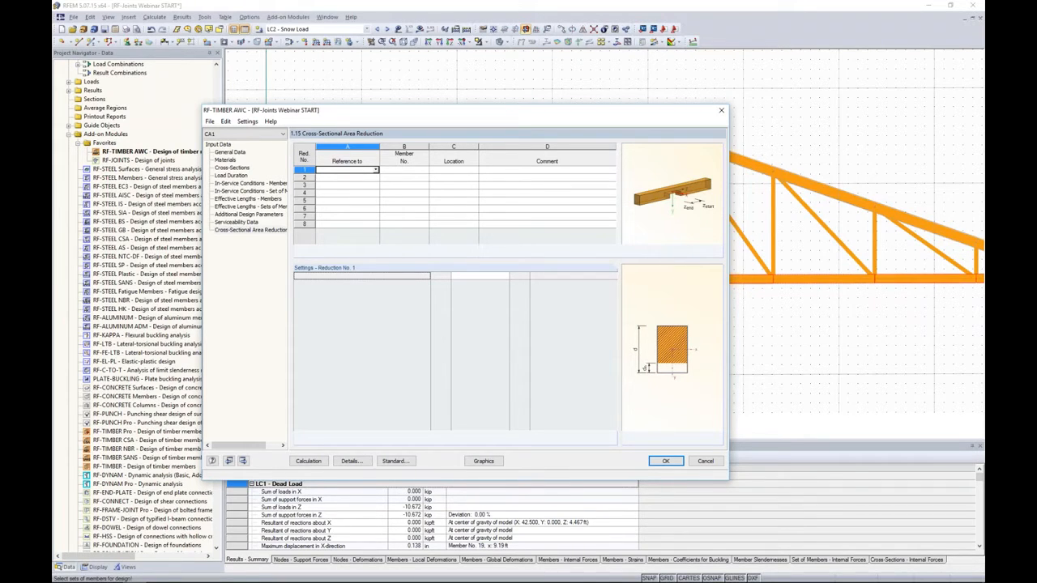
left_click(376, 169)
left_click(348, 178)
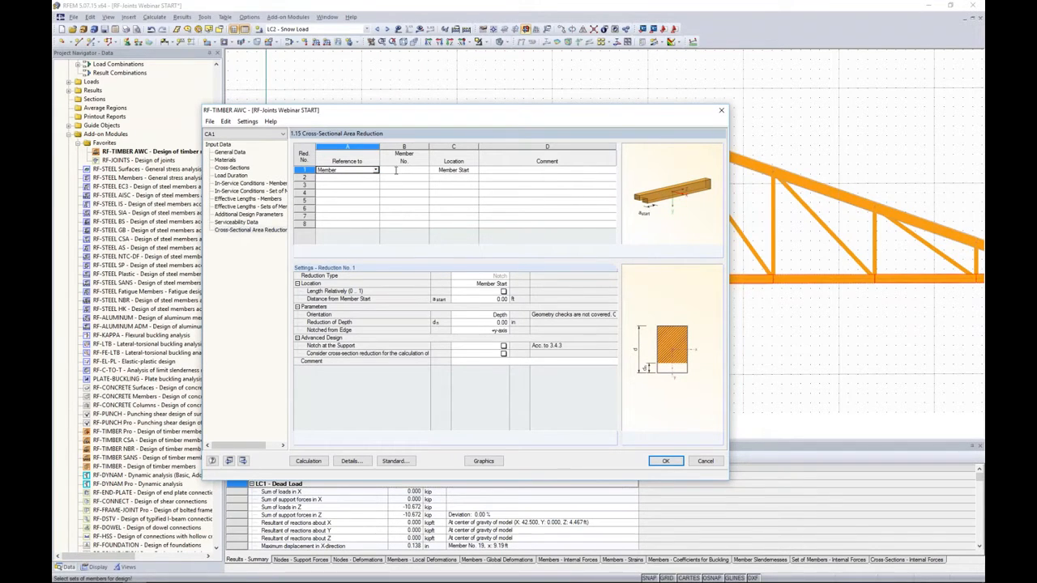
left_click(497, 285)
left_click(504, 285)
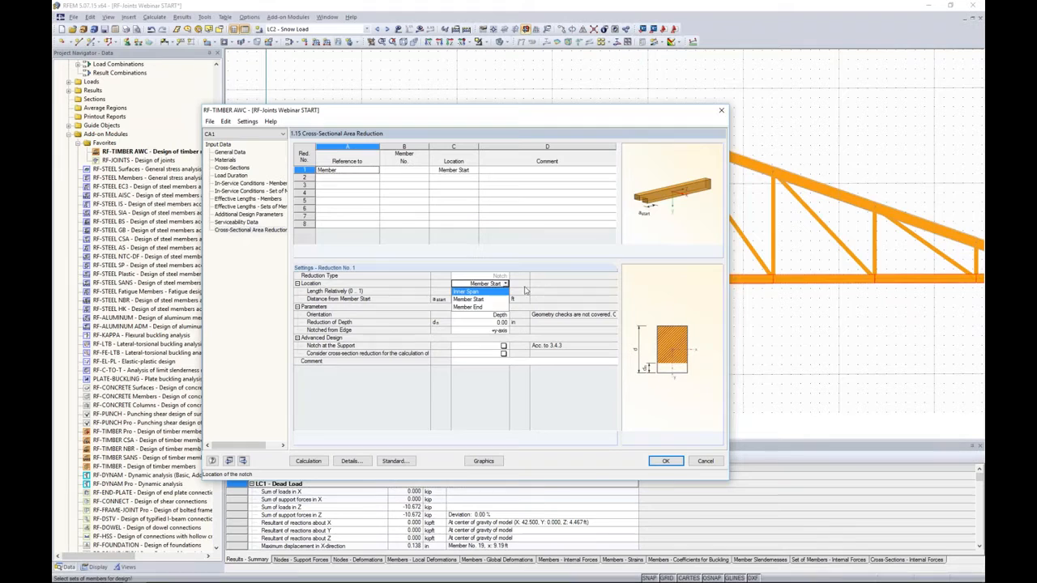
left_click(533, 286)
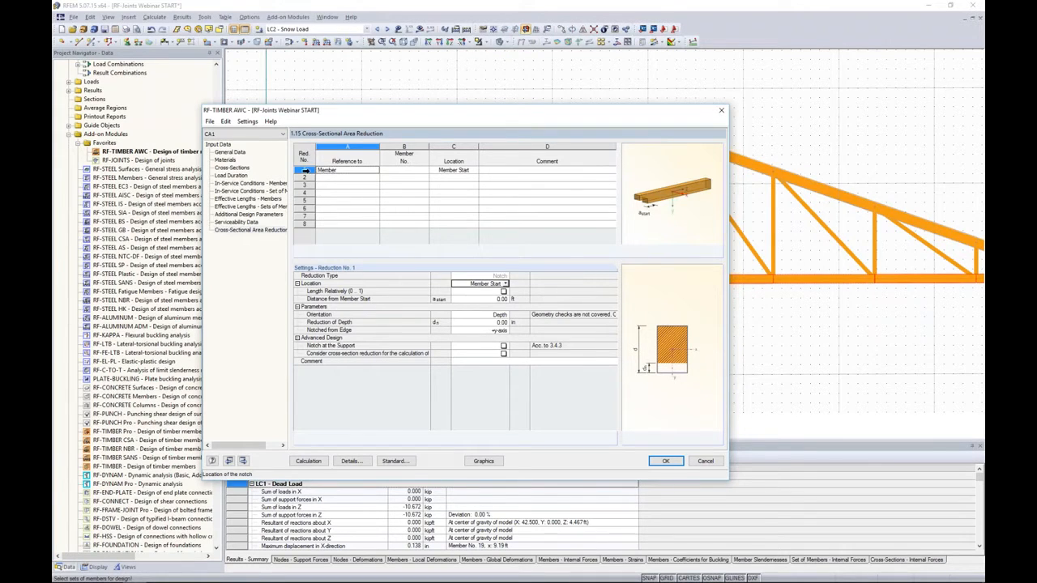
left_click(305, 170)
key("Delete")
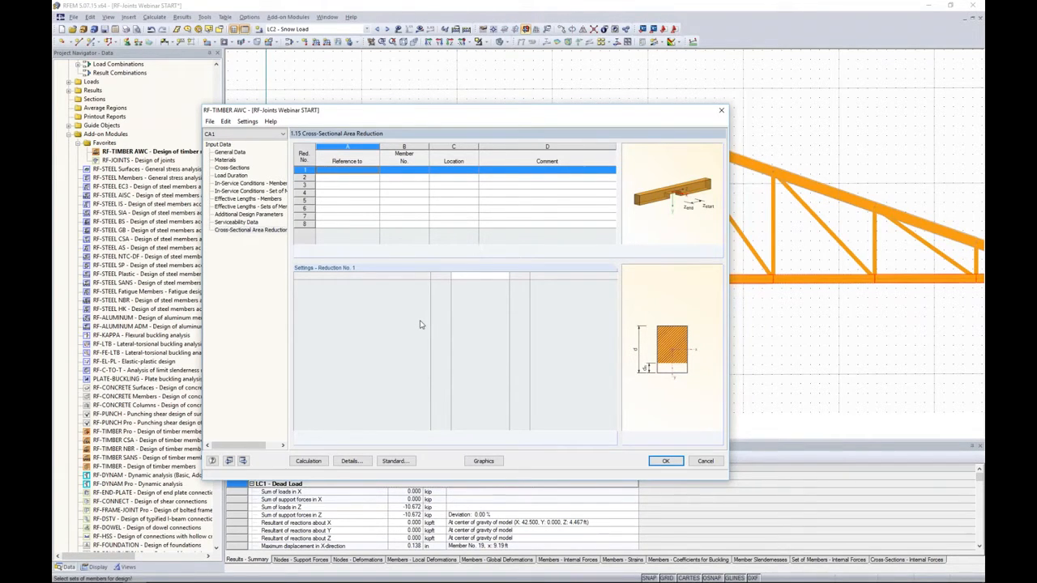
- Try the reduction of limit tension stresses at node 5 and the option to ignore torsion, restoring both resistance settings
left_click(351, 460)
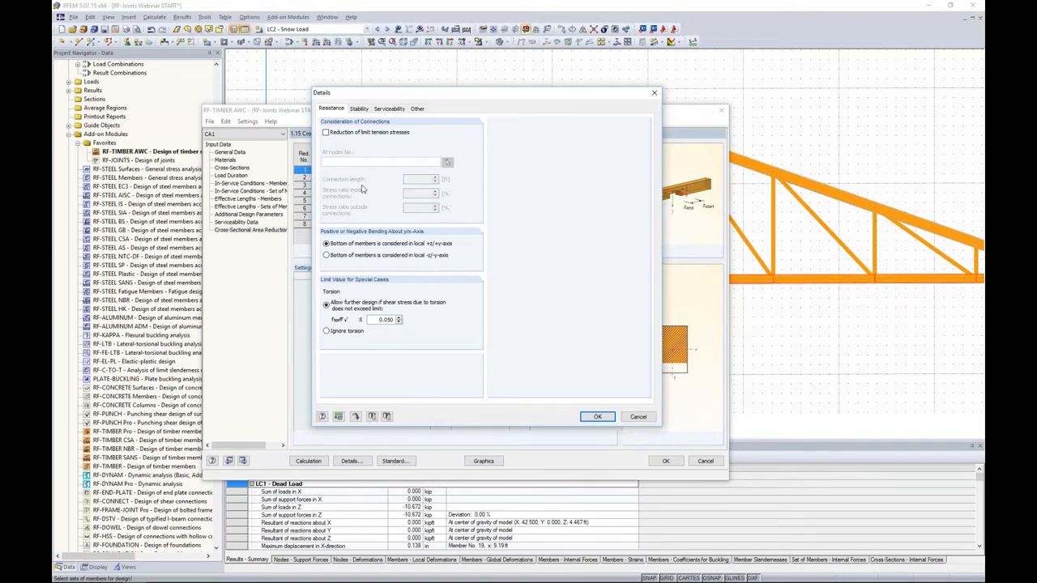
left_click(327, 133)
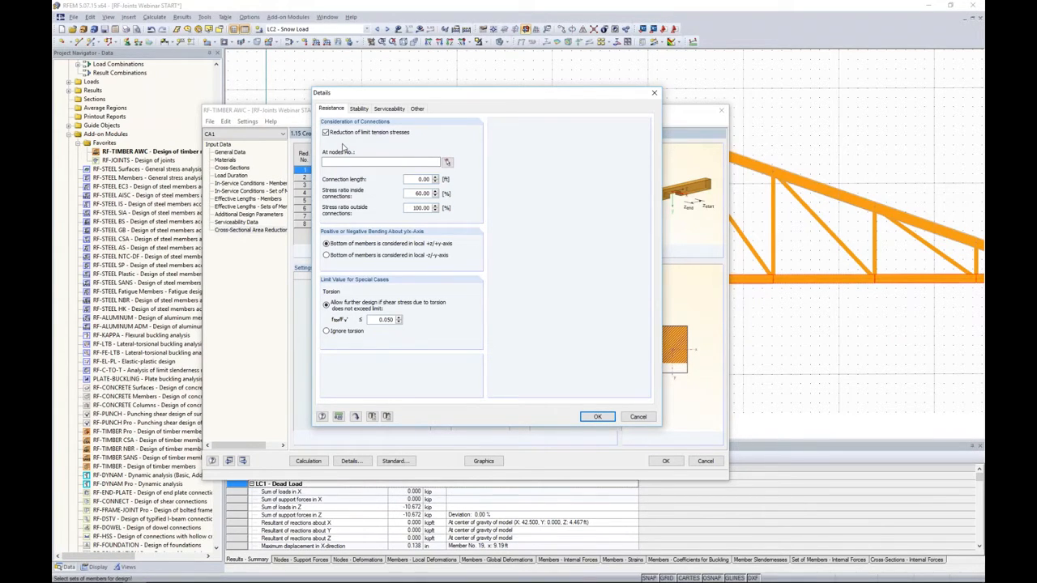
left_click(447, 162)
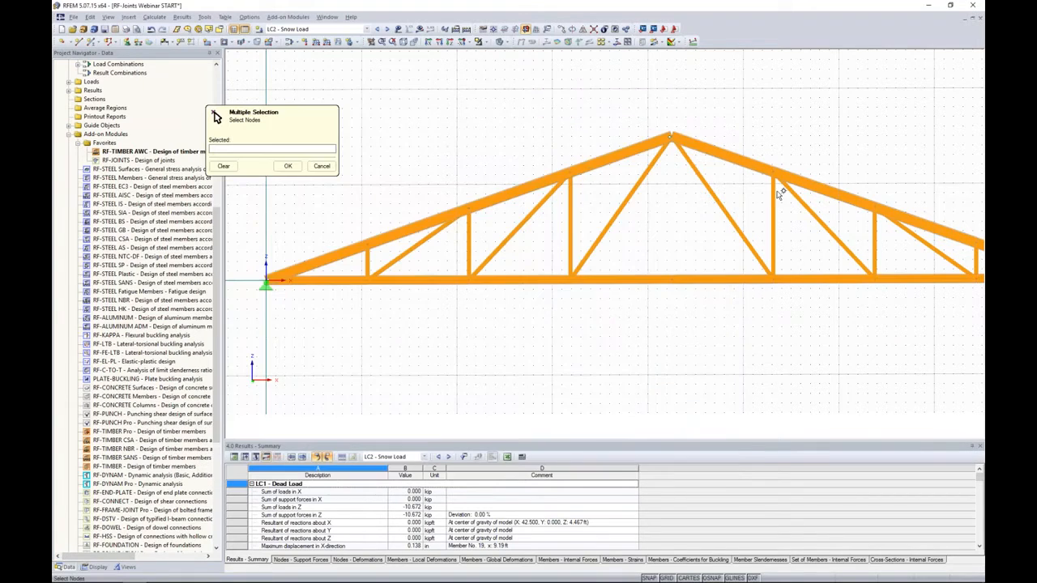
left_click(581, 172)
left_click(288, 166)
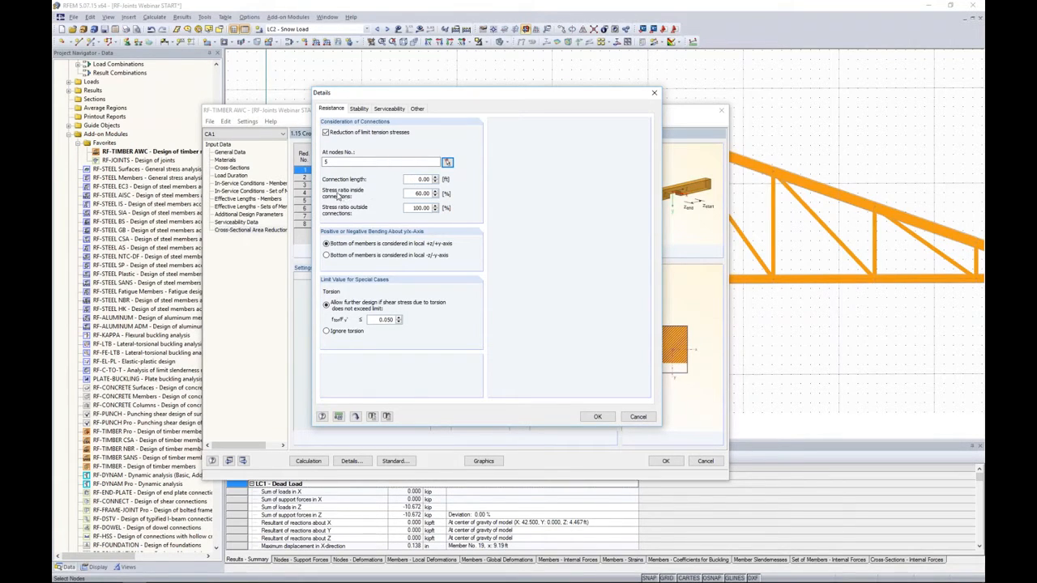
left_click(411, 195)
left_click(325, 132)
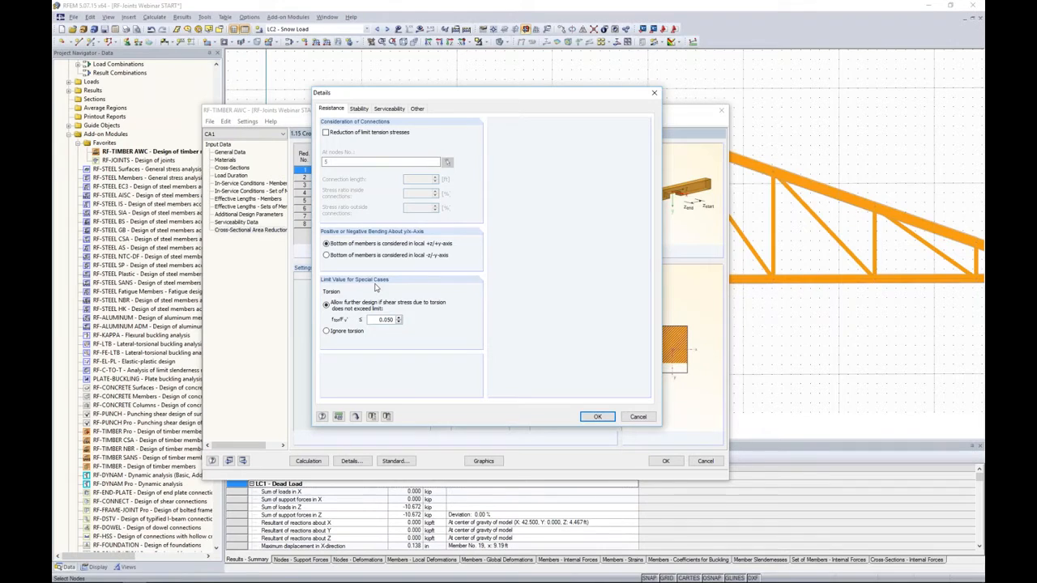
left_click(326, 332)
left_click(326, 305)
- Try the design details without stability analysis and turn the analysis back on with the equivalent member method
left_click(359, 108)
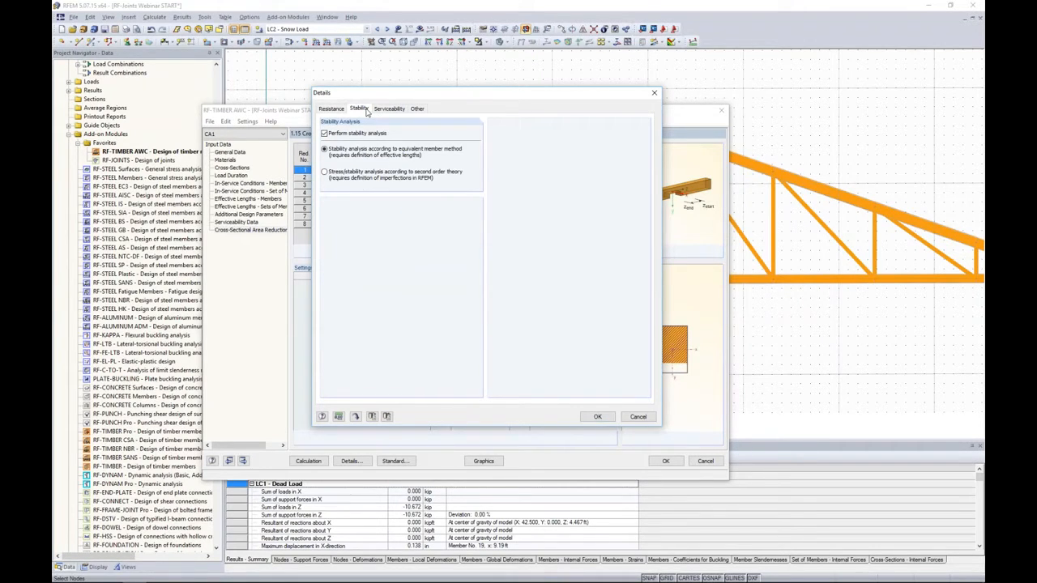
left_click(324, 133)
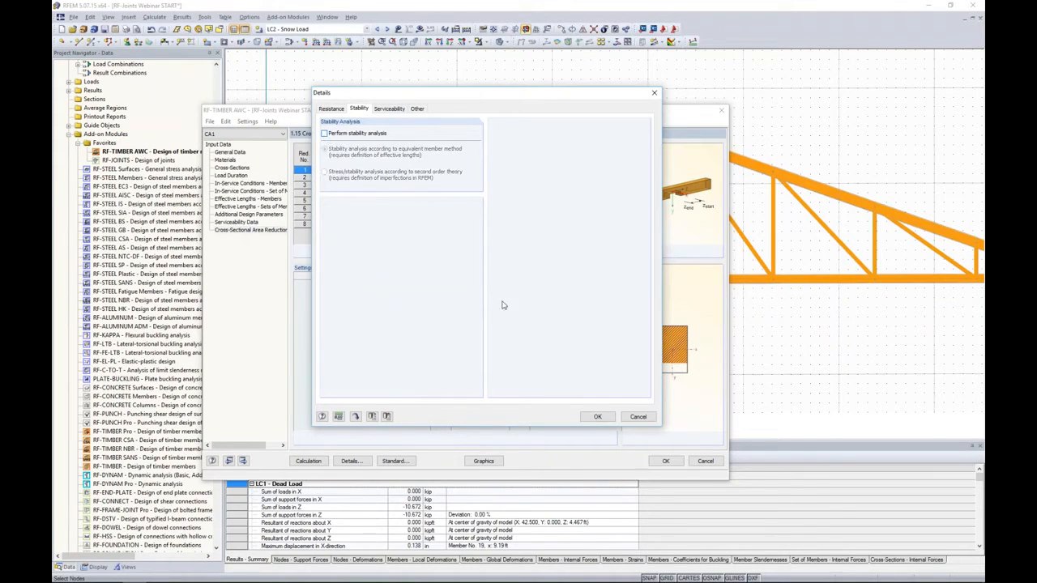
left_click(597, 417)
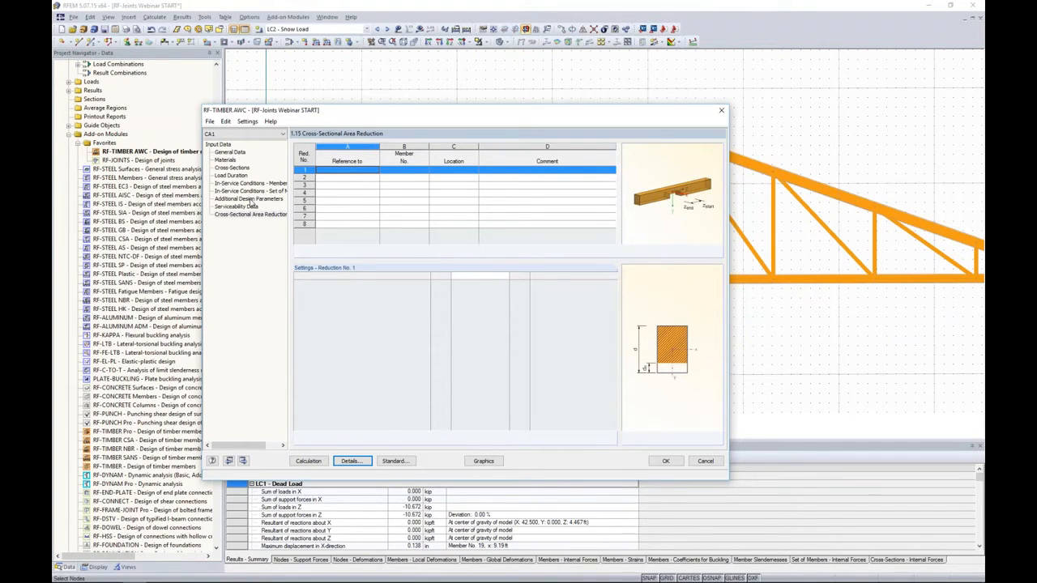
left_click(353, 461)
left_click(338, 144)
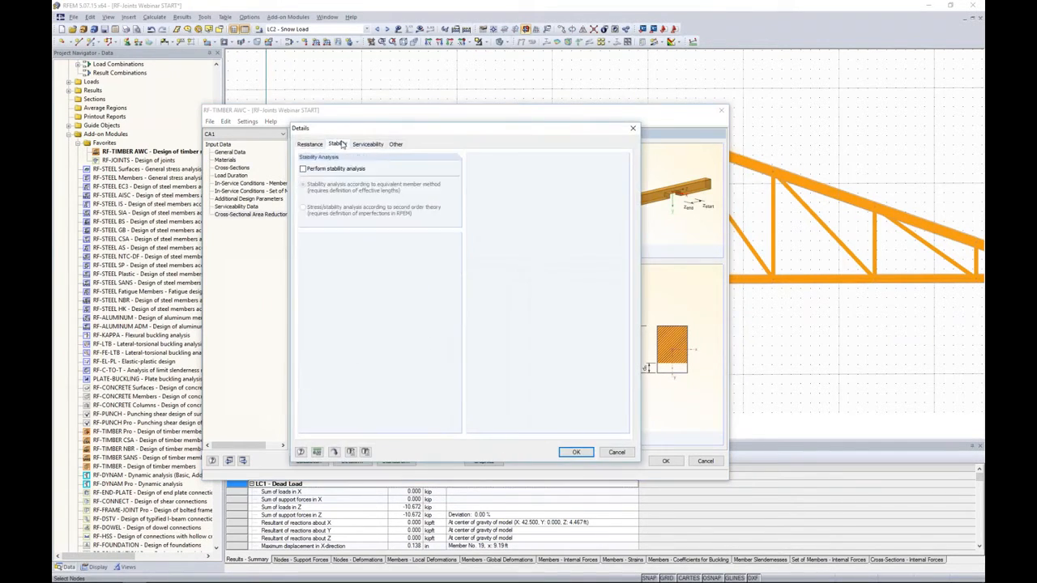
left_click(303, 170)
left_click(303, 169)
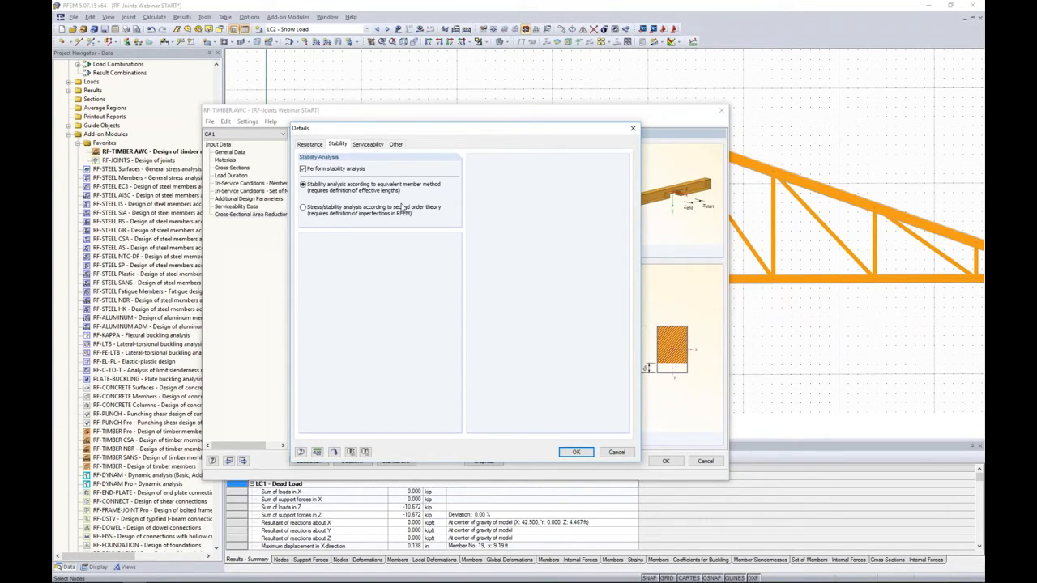
left_click(576, 452)
- Close the timber design module and review the calculation parameters of load combination CO1, including its method of analysis
left_click(666, 461)
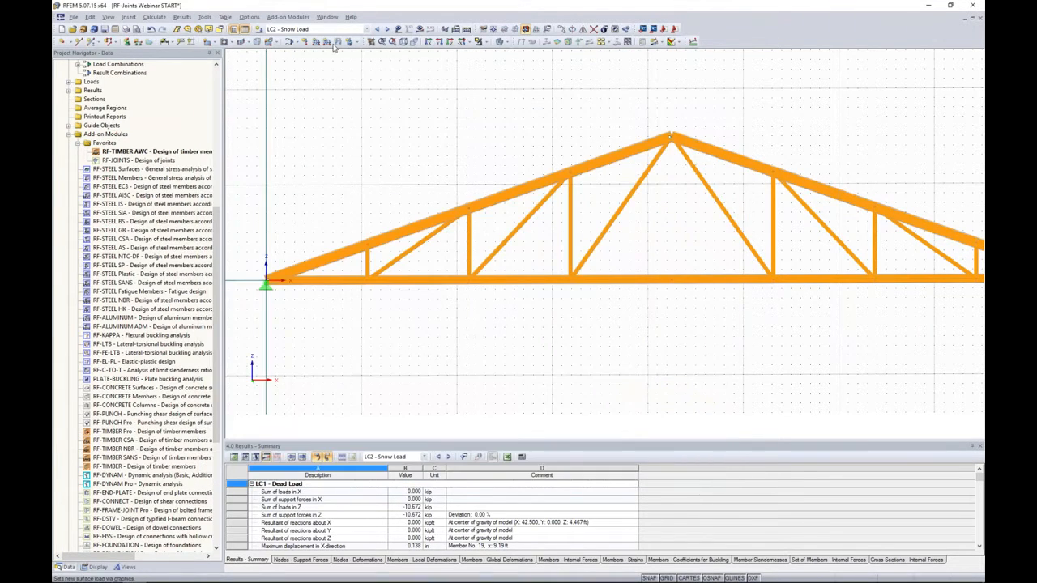
left_click(290, 41)
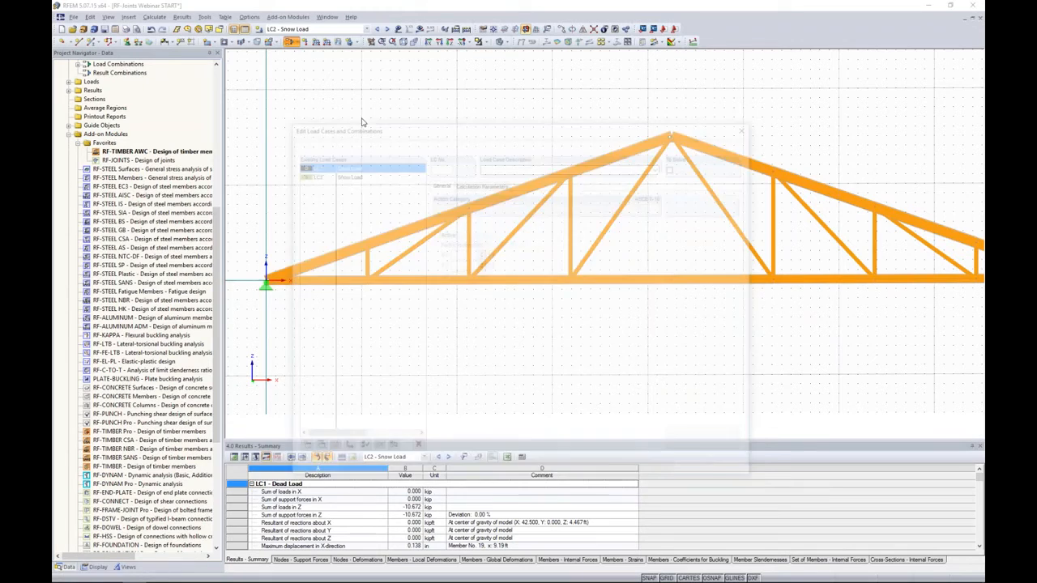
left_click(346, 142)
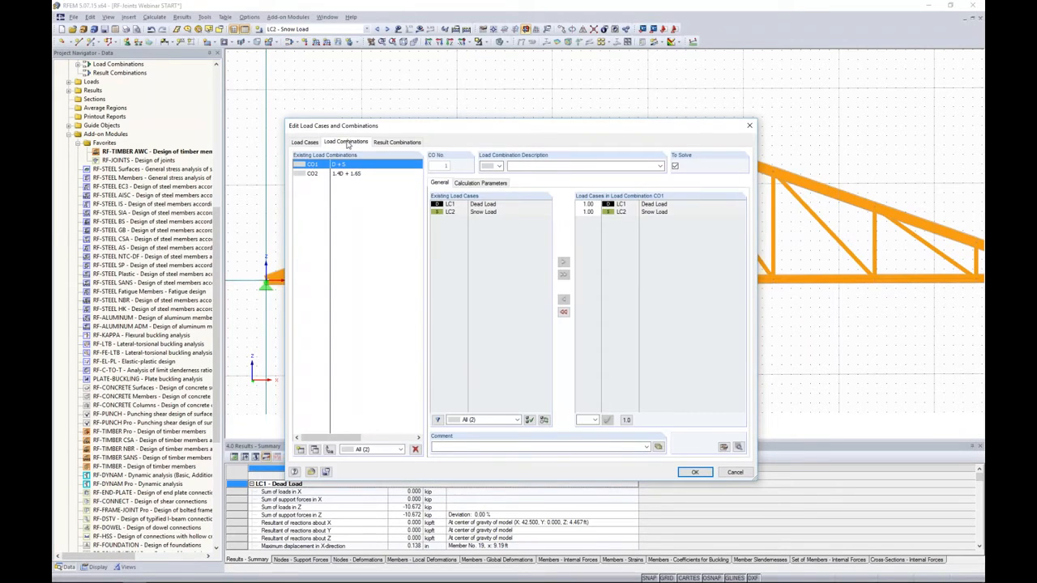
left_click(472, 183)
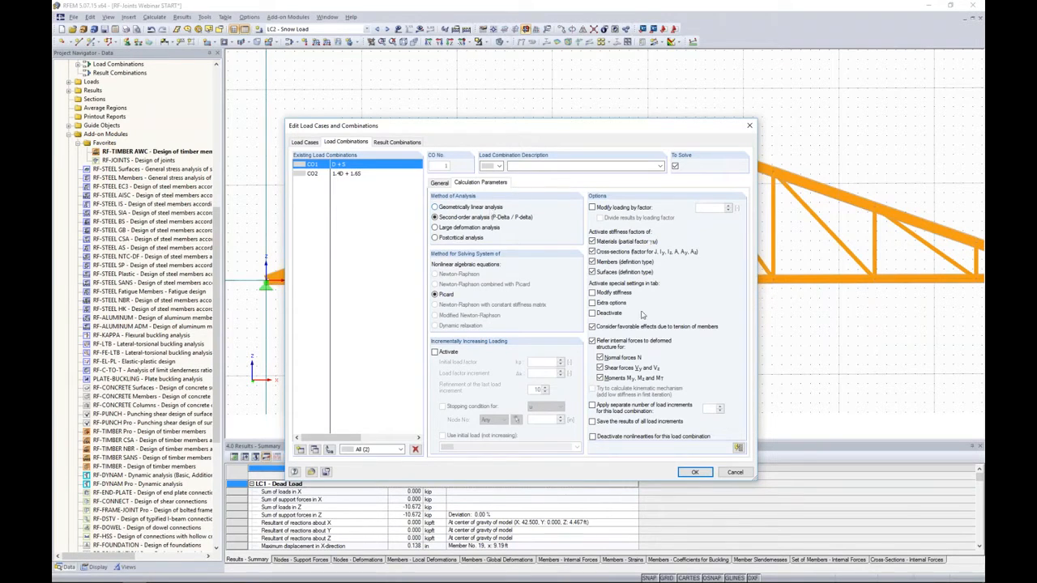
left_click(693, 473)
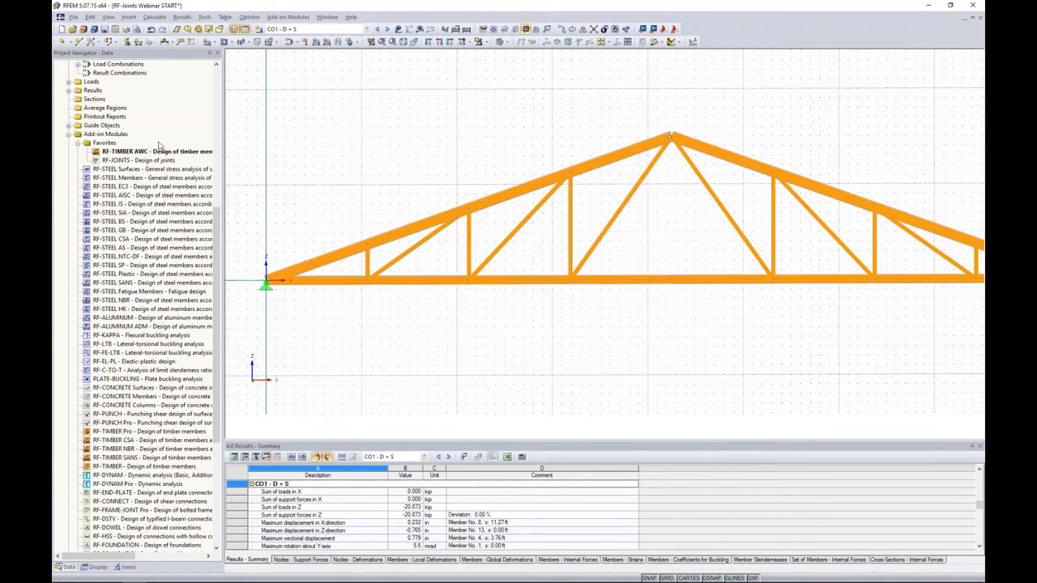
- Reopen the RF-TIMBER AWC design case and open its design details
double_click(202, 154)
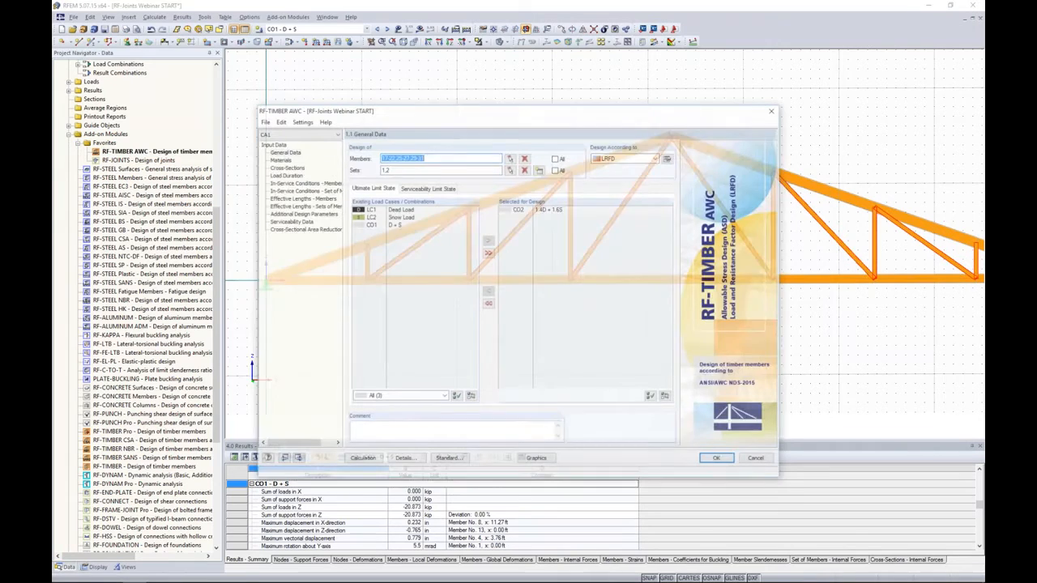
left_click_drag(399, 110, 408, 106)
left_click(413, 454)
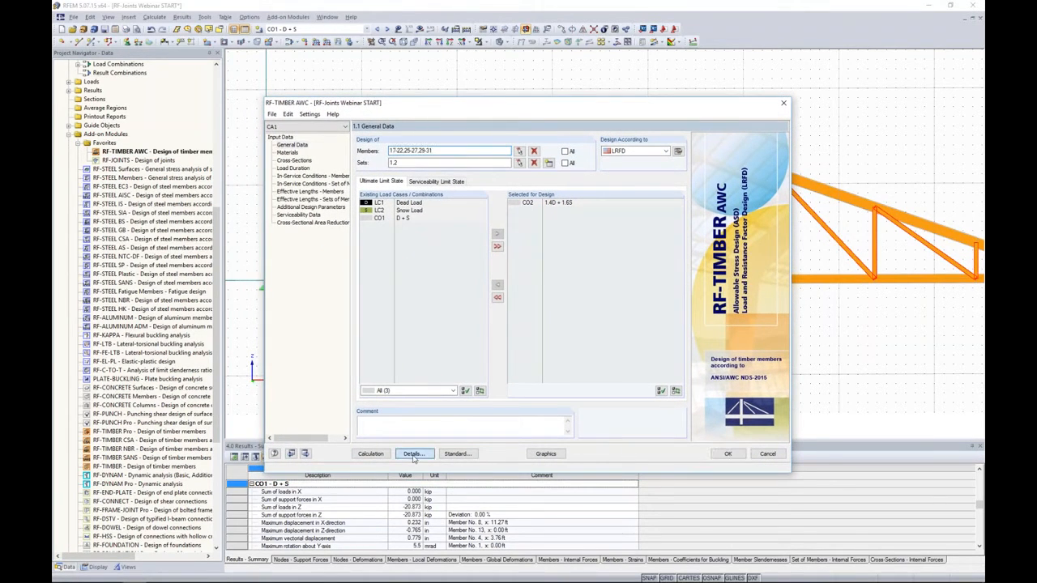
- Try the stability analysis according to second-order theory, check the member effective lengths with it, and restore the equivalent member method
left_click(400, 137)
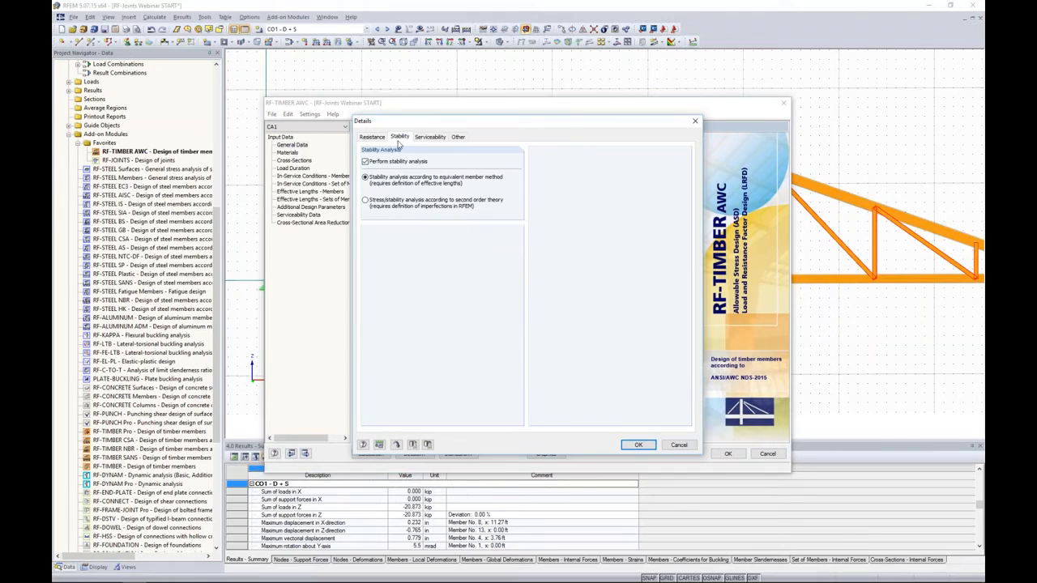
left_click(400, 205)
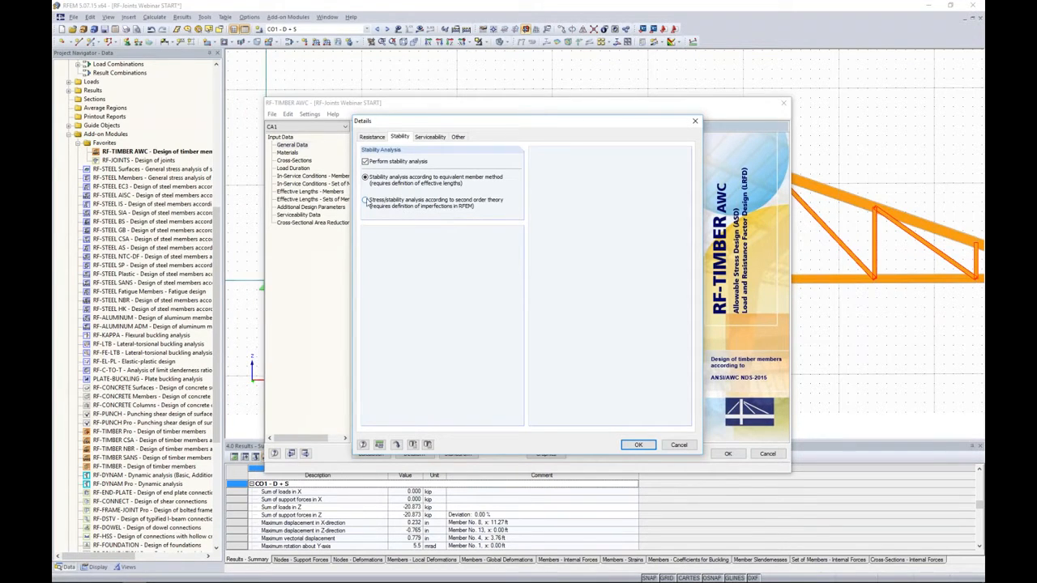
left_click(639, 445)
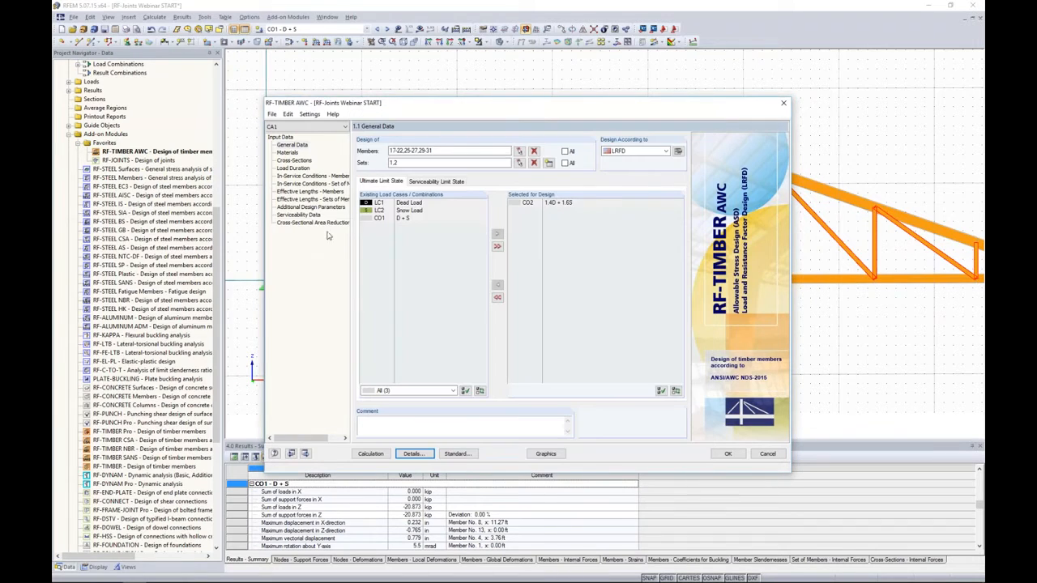
left_click(313, 192)
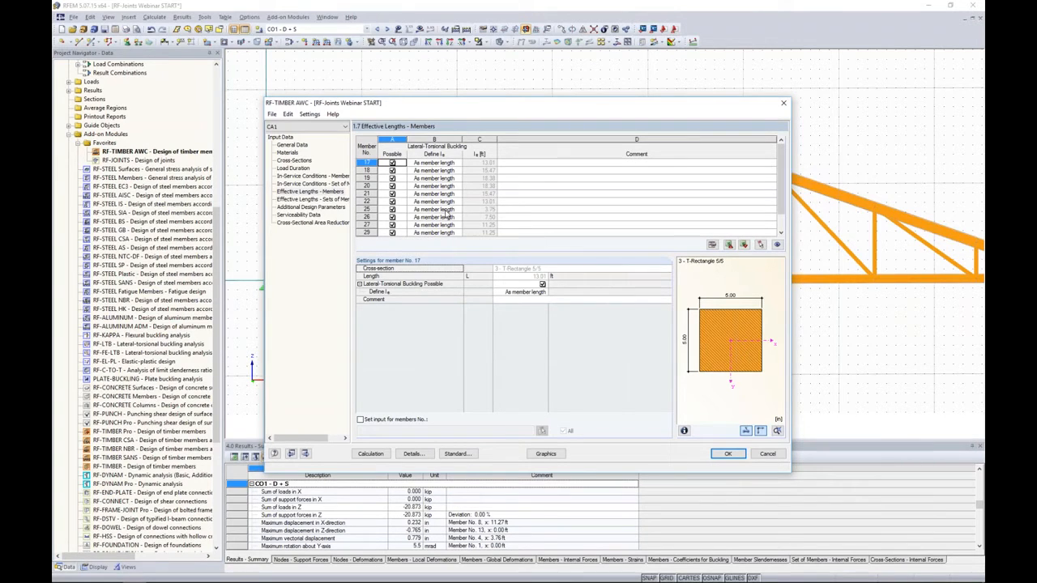
left_click(414, 453)
left_click(428, 137)
left_click(400, 136)
left_click(365, 177)
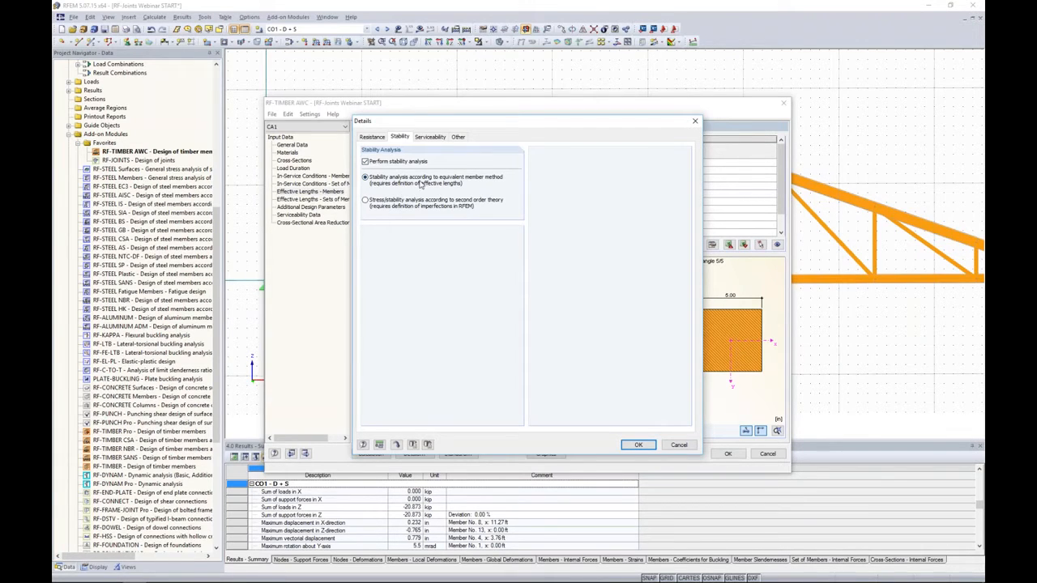
- Review the serviceability, maximum allowable design ratio and member slenderness details, trying the Member Slendernesses result window before accepting the details
left_click(429, 137)
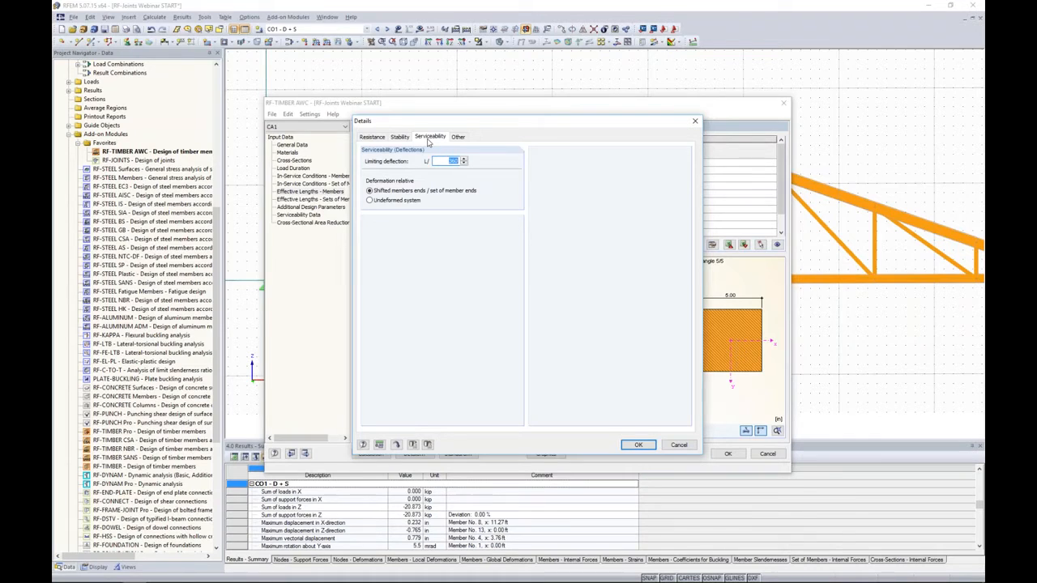
left_click(458, 137)
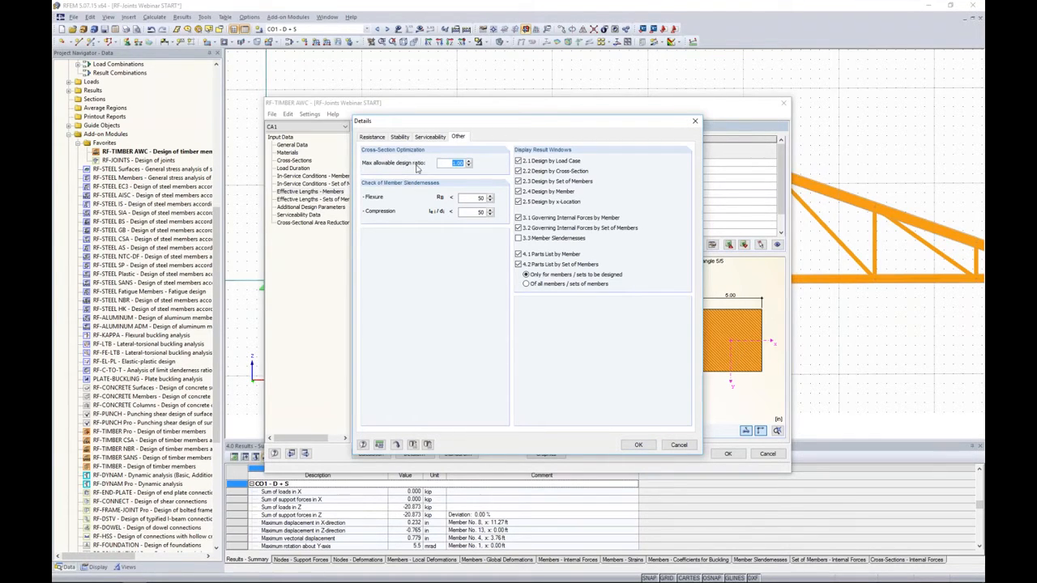
left_click(448, 163)
left_click_drag(452, 164, 473, 168)
left_click(519, 240)
left_click(518, 239)
left_click(638, 446)
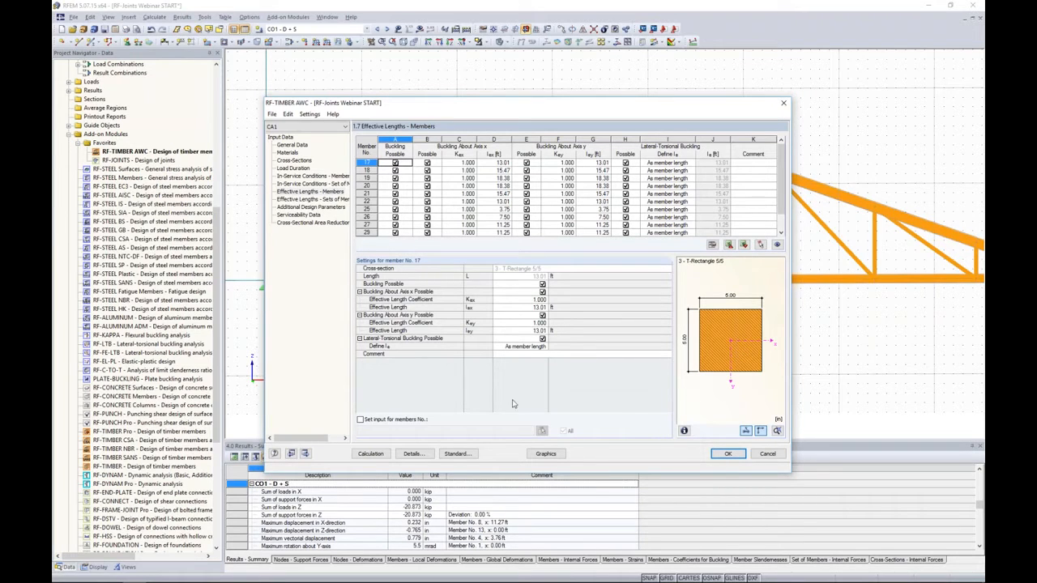
- Run the timber design calculation and go through the results by load case, cross-section, set of members and member
left_click(374, 454)
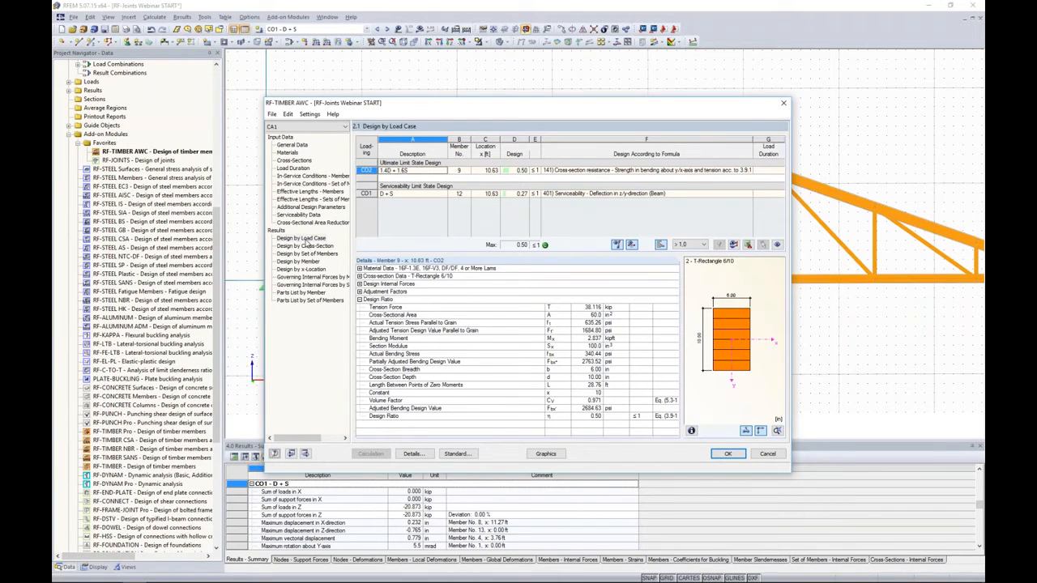
left_click(306, 245)
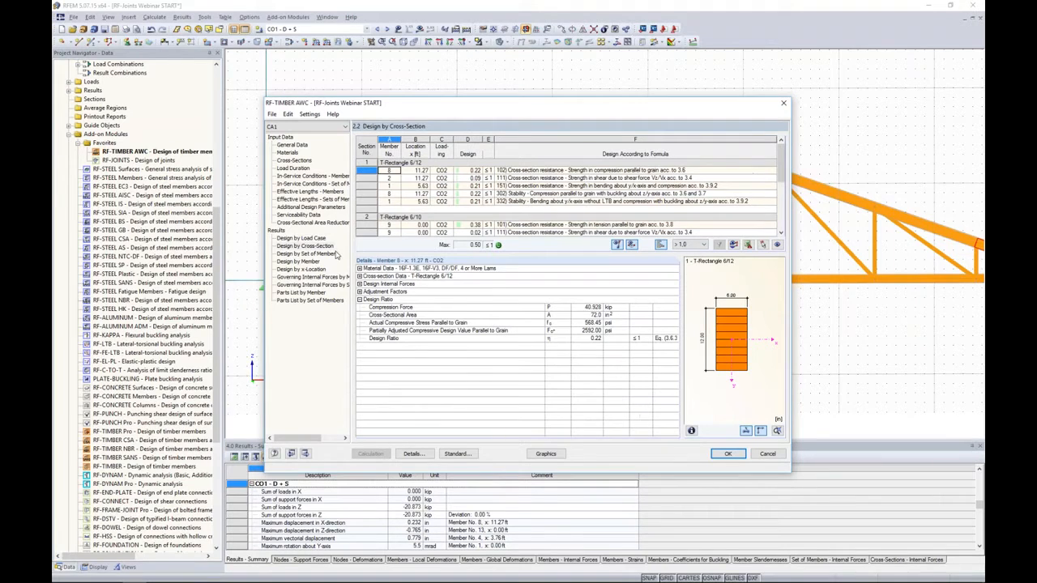
scroll(554, 194, "down", 5)
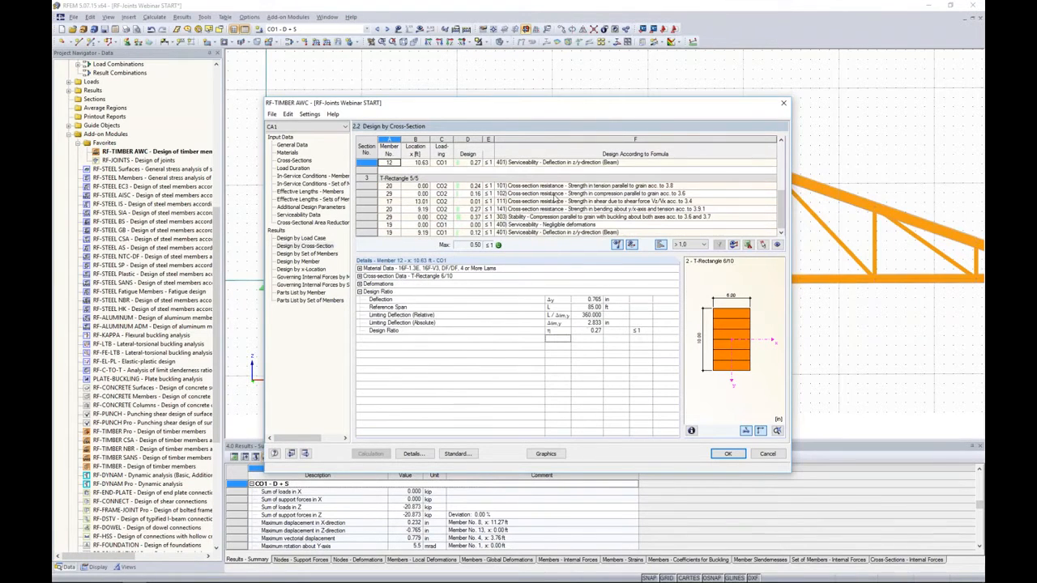
left_click(318, 255)
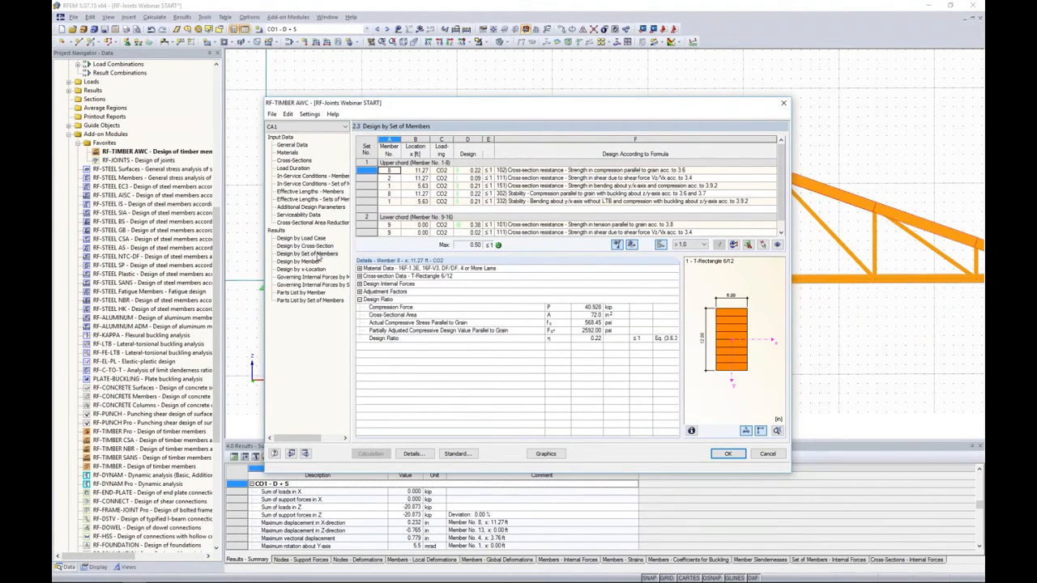
left_click(312, 262)
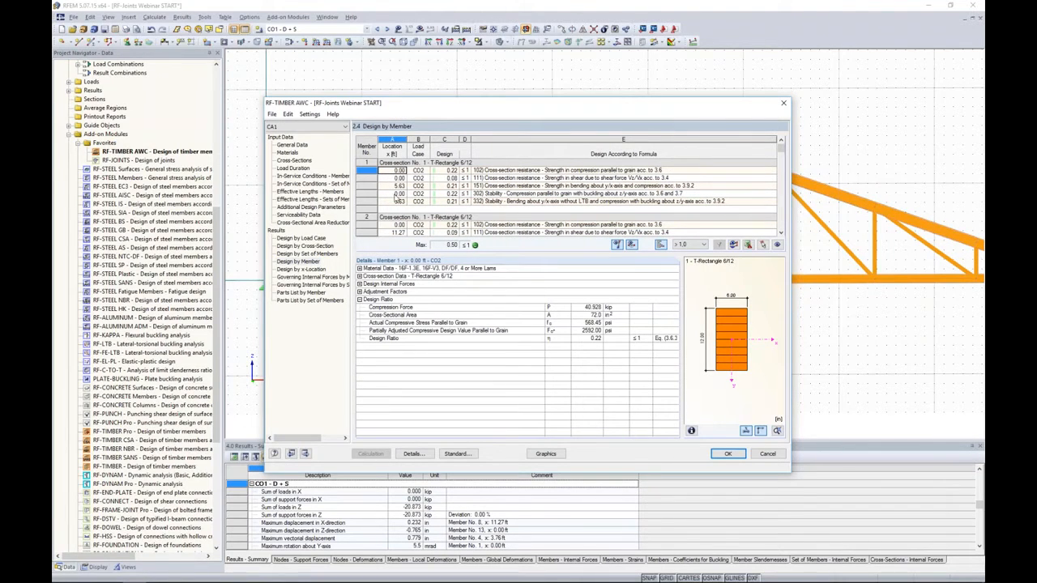
- Examine the design checks of members 1 and 2 alongside their governing locations highlighted on the truss model
left_click_drag(459, 114, 434, 303)
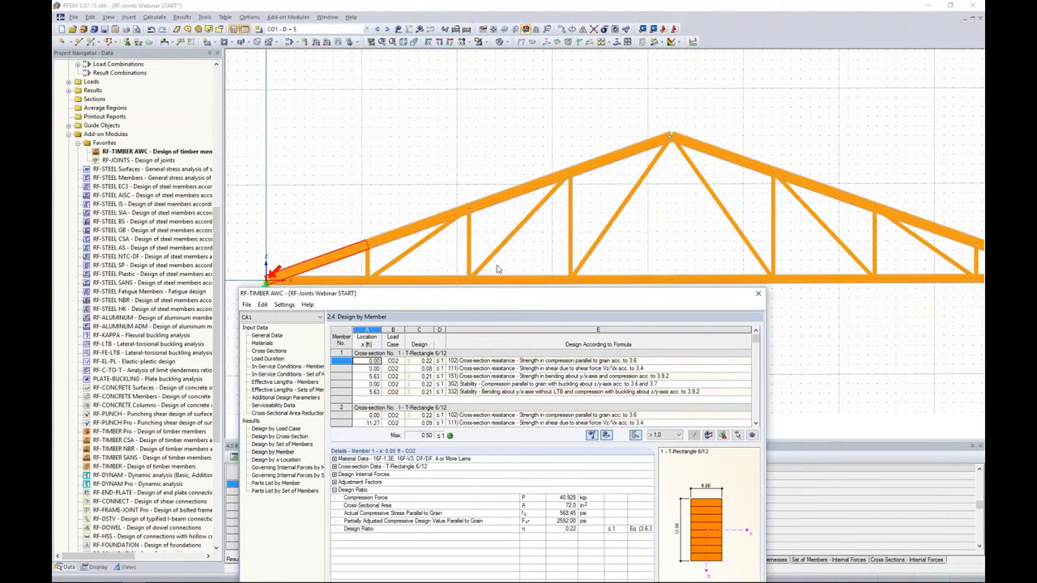
left_click(487, 376)
scroll(487, 373, "down", 2)
left_click(487, 372)
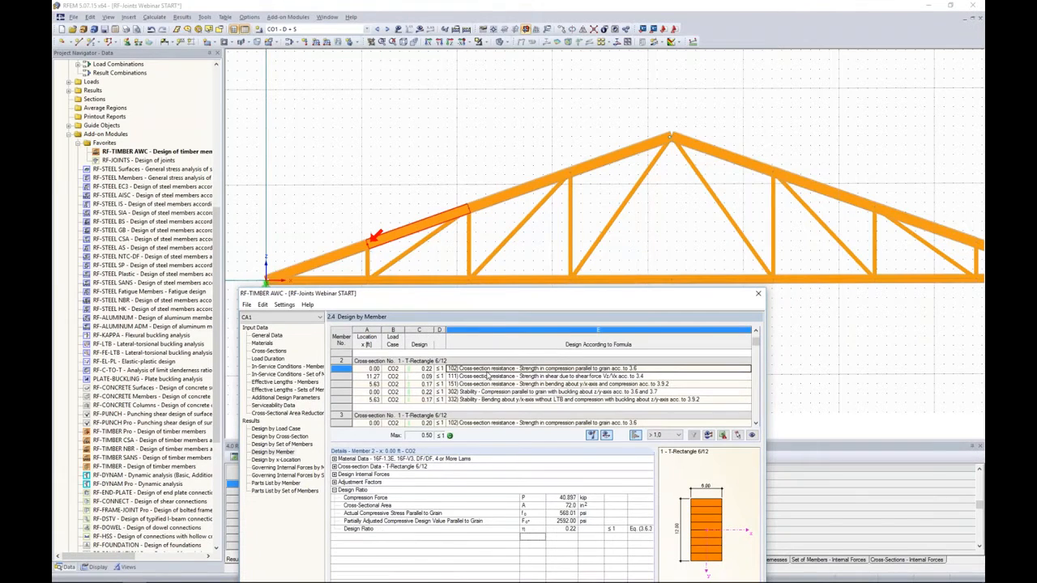
left_click(487, 376)
scroll(487, 374, "down", 1)
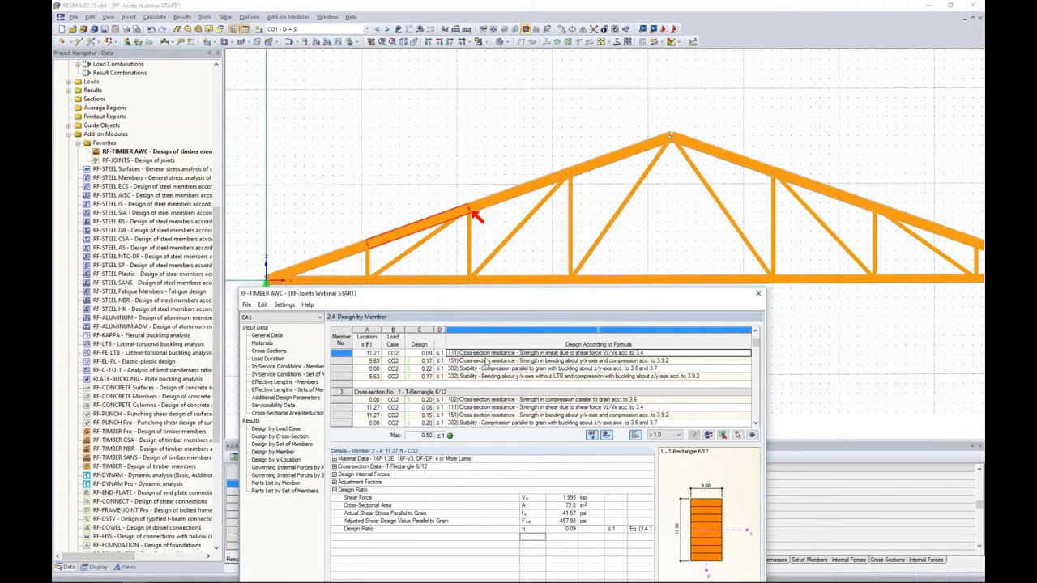
scroll(480, 385, "down", 3)
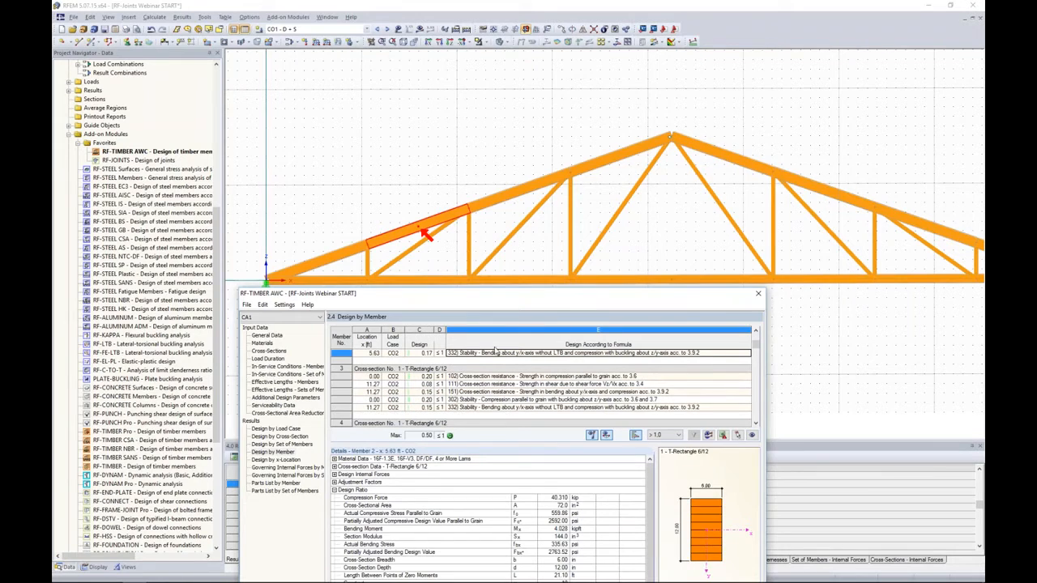
left_click_drag(512, 301, 556, 120)
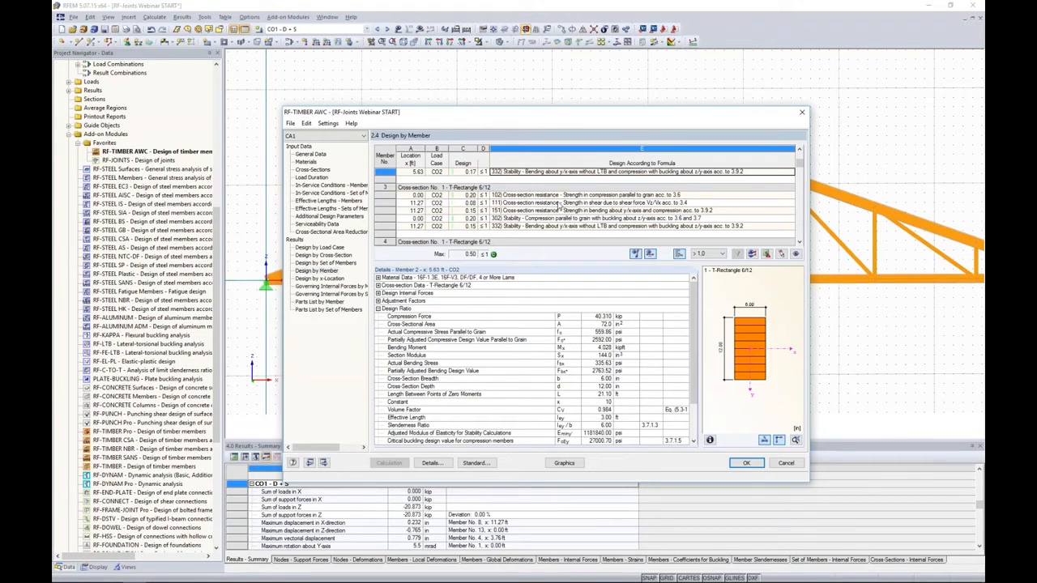
- Examine the compression, shear, bending and stability checks of member 3 with the code references in the design ratio details
left_click(549, 196)
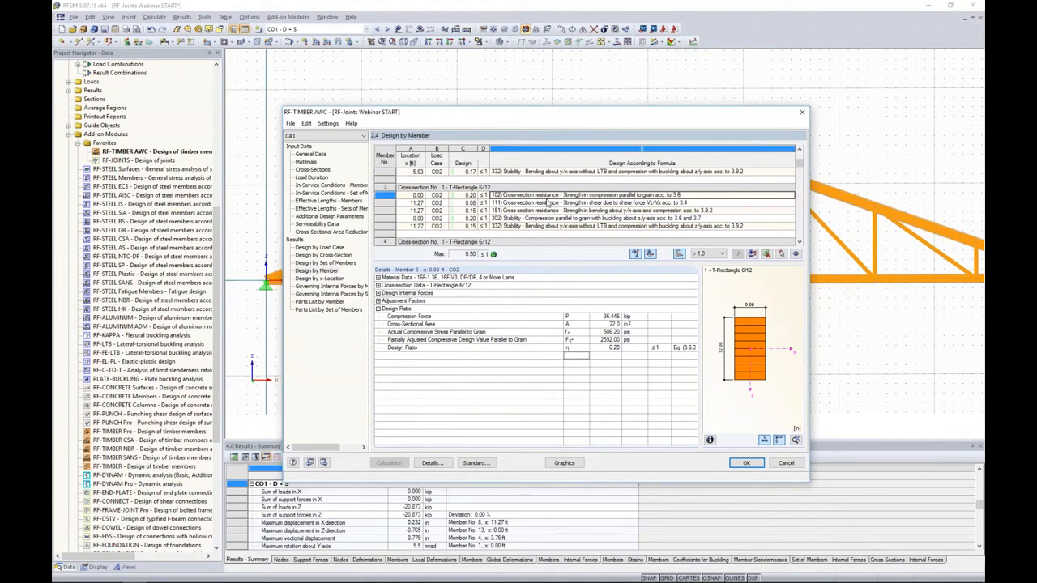
left_click(548, 204)
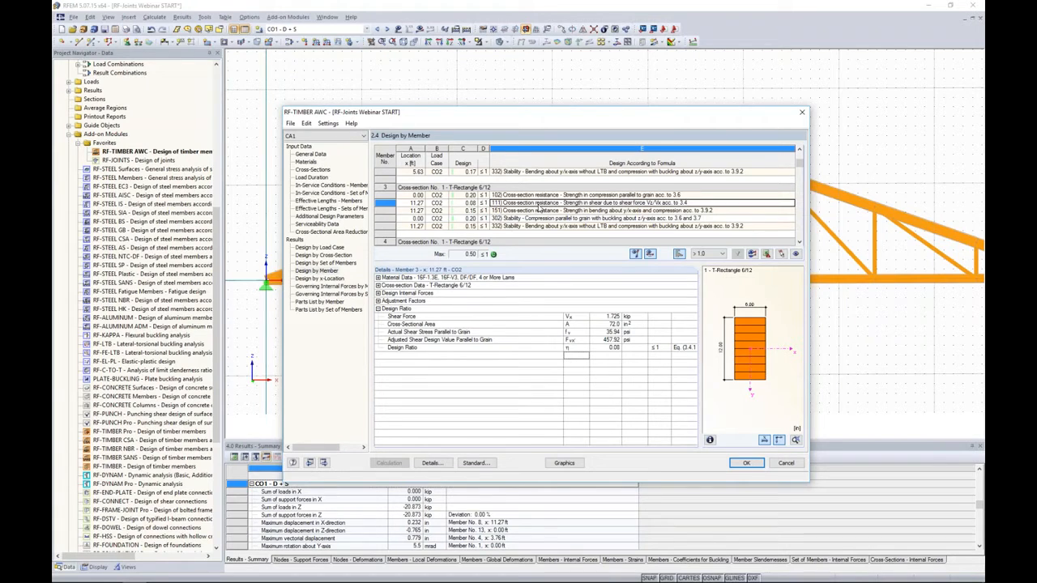
left_click(532, 211)
left_click(532, 218)
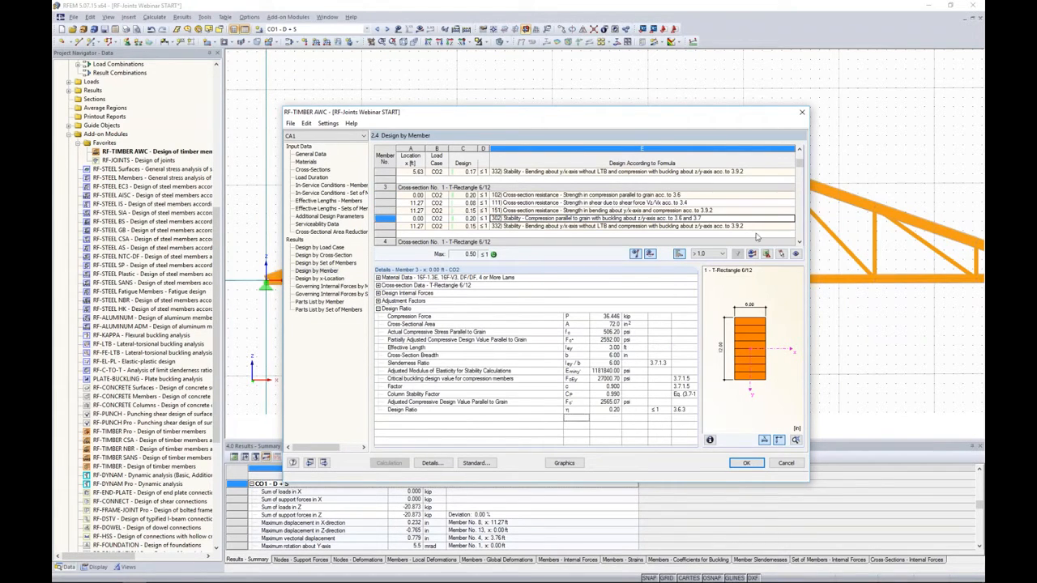
left_click(799, 242)
left_click(799, 242)
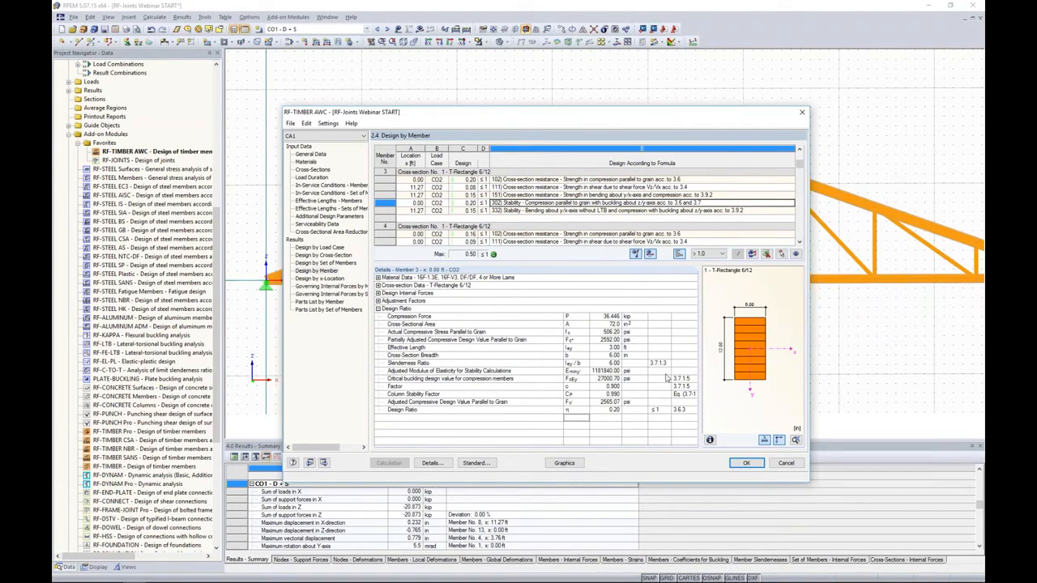
left_click_drag(672, 374, 664, 374)
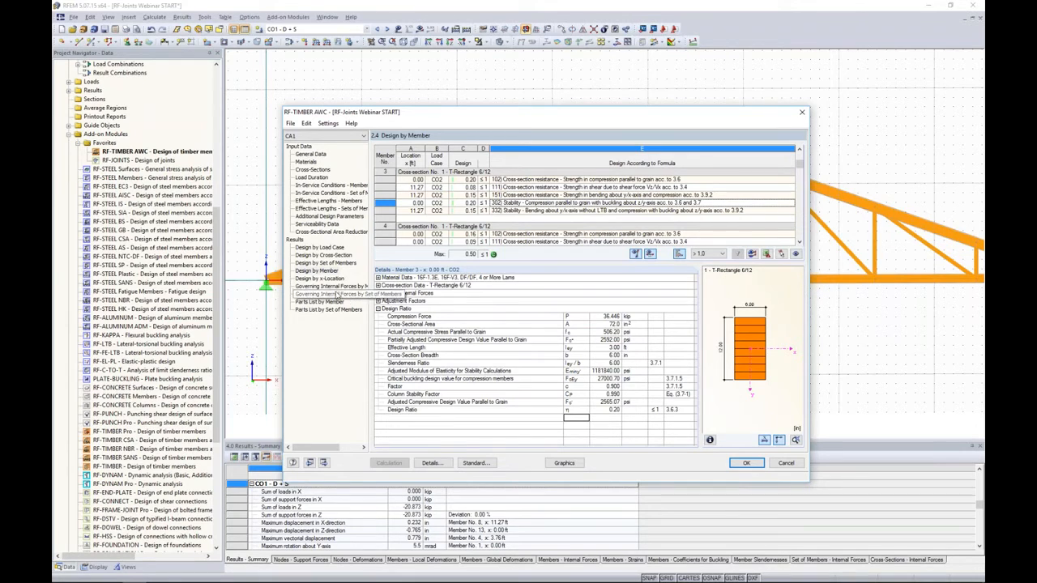
- Review the governing internal forces by member and the parts list by member
left_click(334, 288)
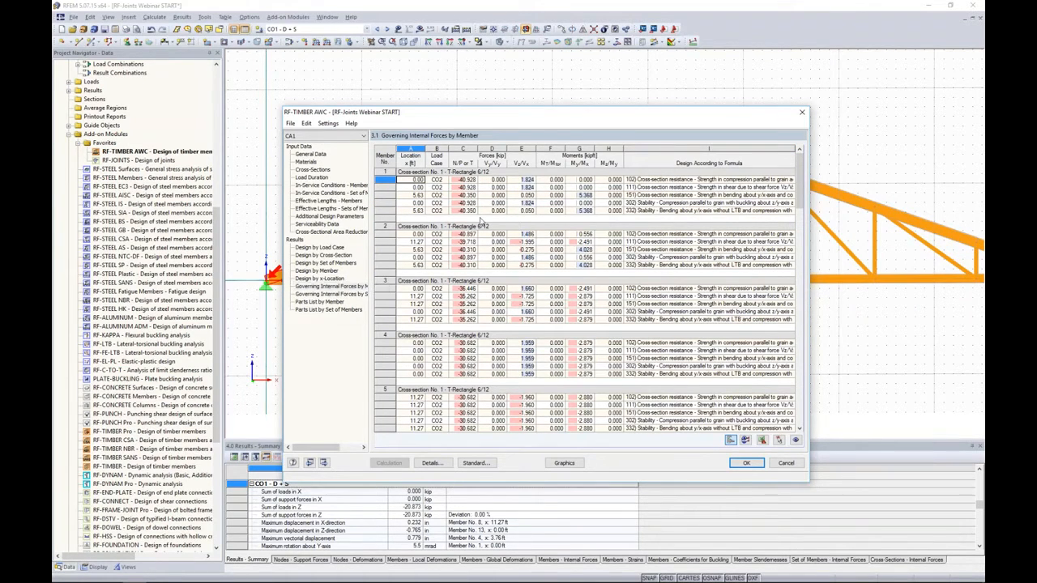
scroll(487, 230, "down", 1)
scroll(487, 230, "down", 8)
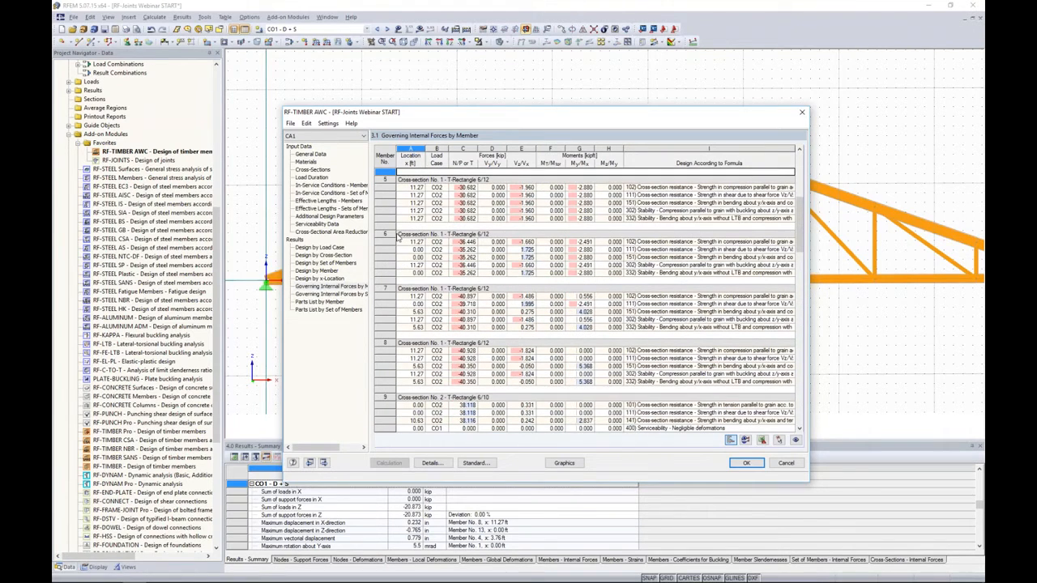
left_click(324, 302)
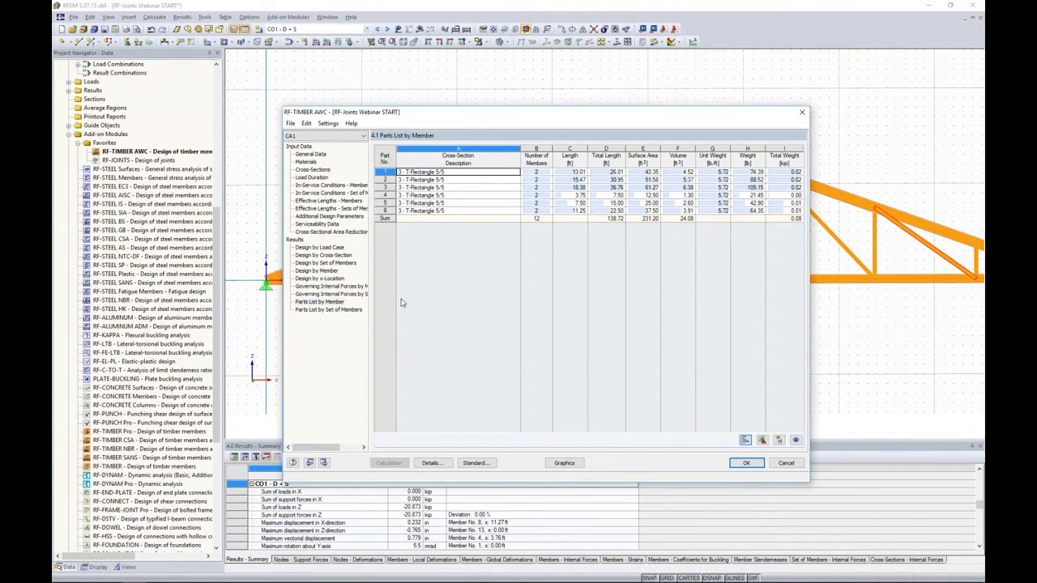
- Try to optimize the T-Rectangle 6/12 cross-section, with both width b and height h as optimization parameters
left_click(327, 171)
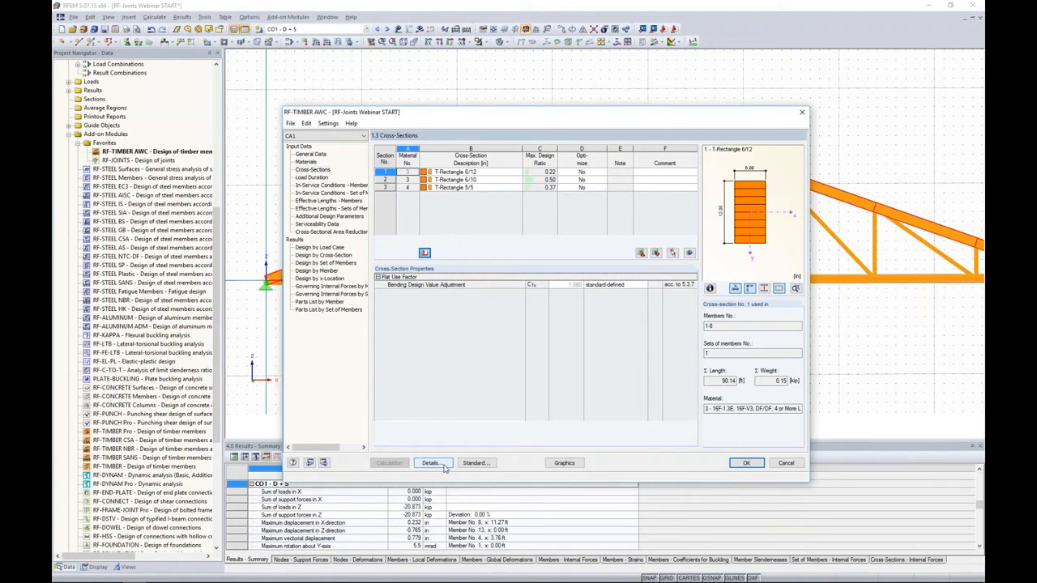
left_click(583, 172)
left_click(603, 172)
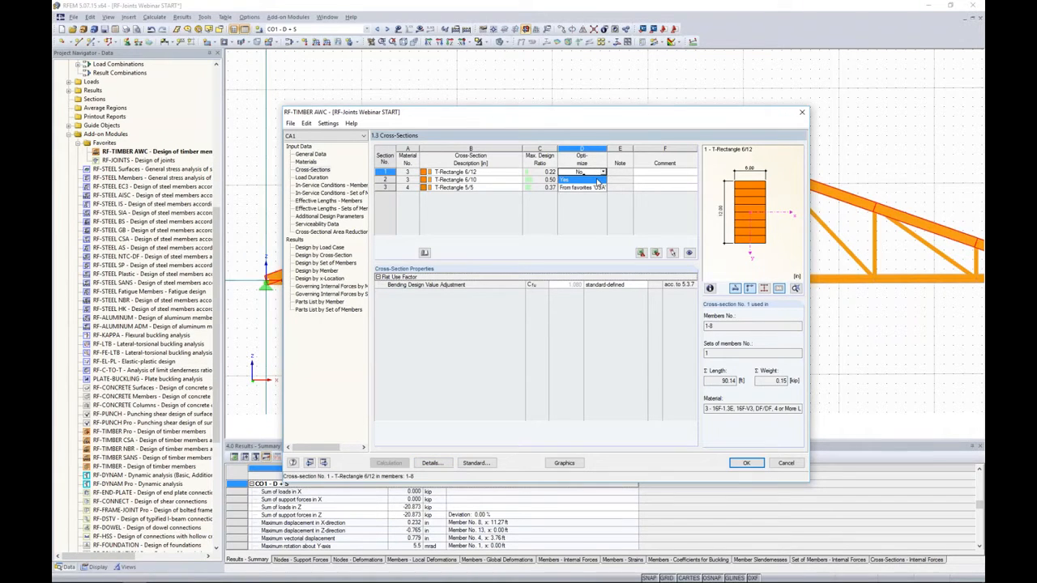
left_click(597, 181)
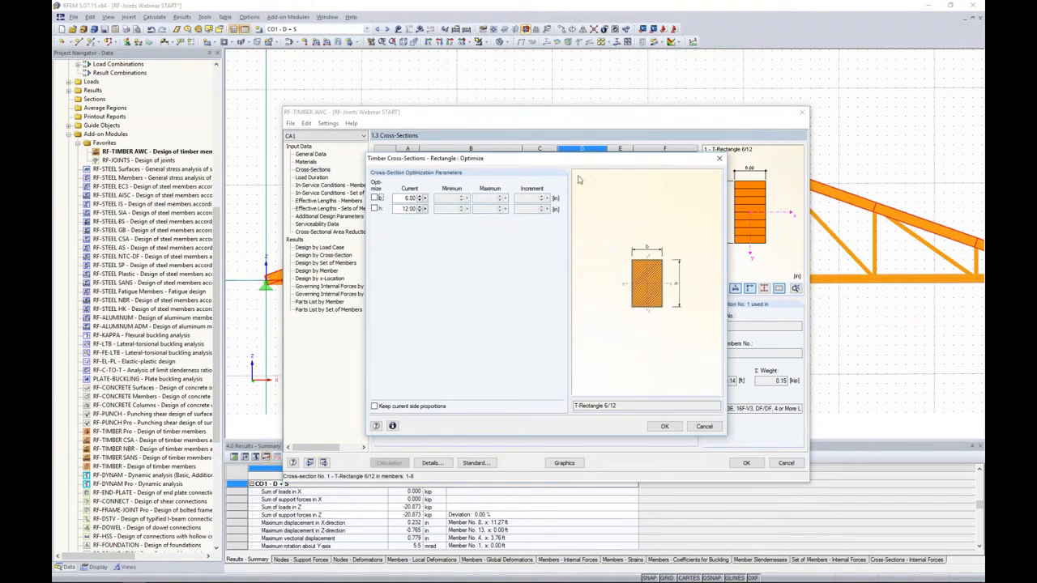
left_click(375, 198)
left_click(375, 208)
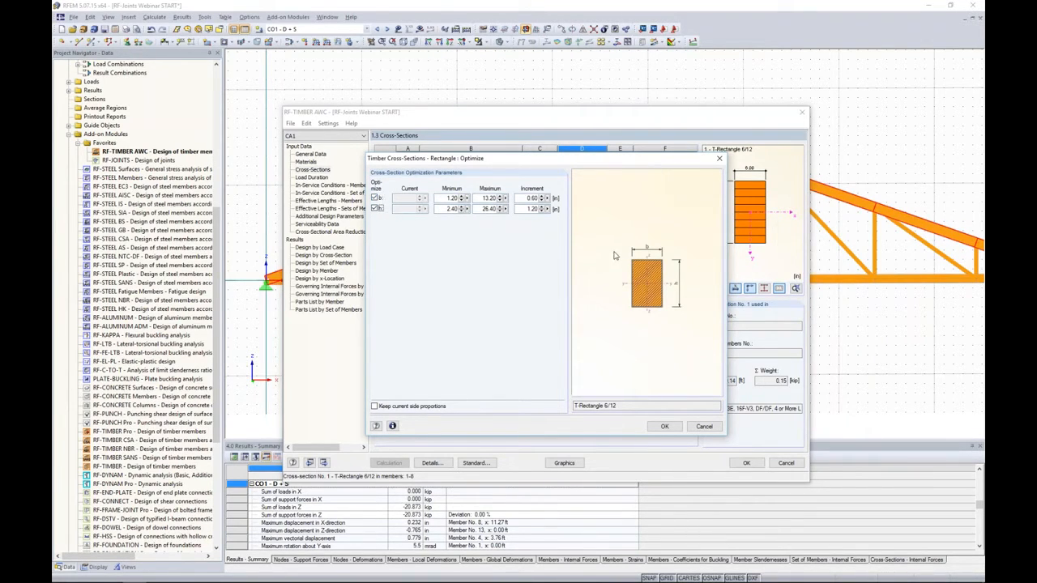
- Try a width range of 4 to 20 in with a 0.5 in increment, and discard the optimization settings
double_click(446, 198)
type("4")
key("Tab")
type("20")
key("Tab")
type("0.5")
left_click(704, 427)
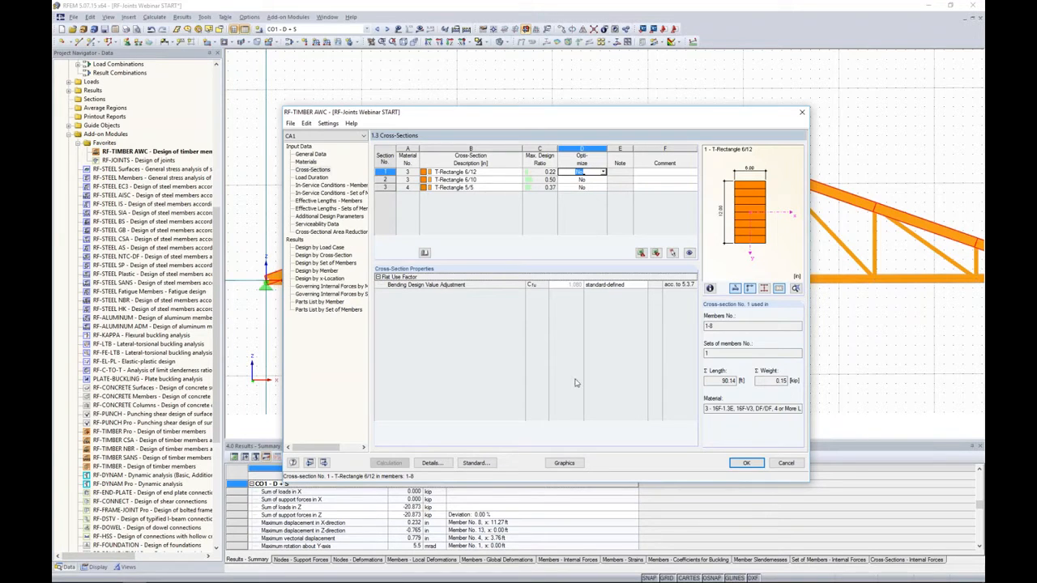
- Examine the ultimate limit state design ratios of the RF-TIMBER AWC case on the truss model with the design ratio scale
left_click(564, 462)
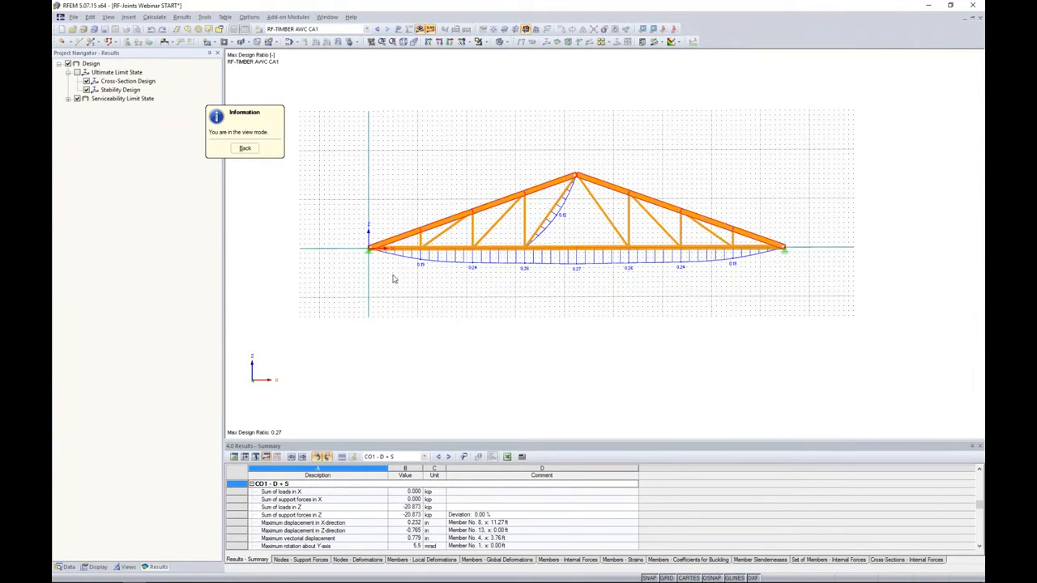
left_click(367, 28)
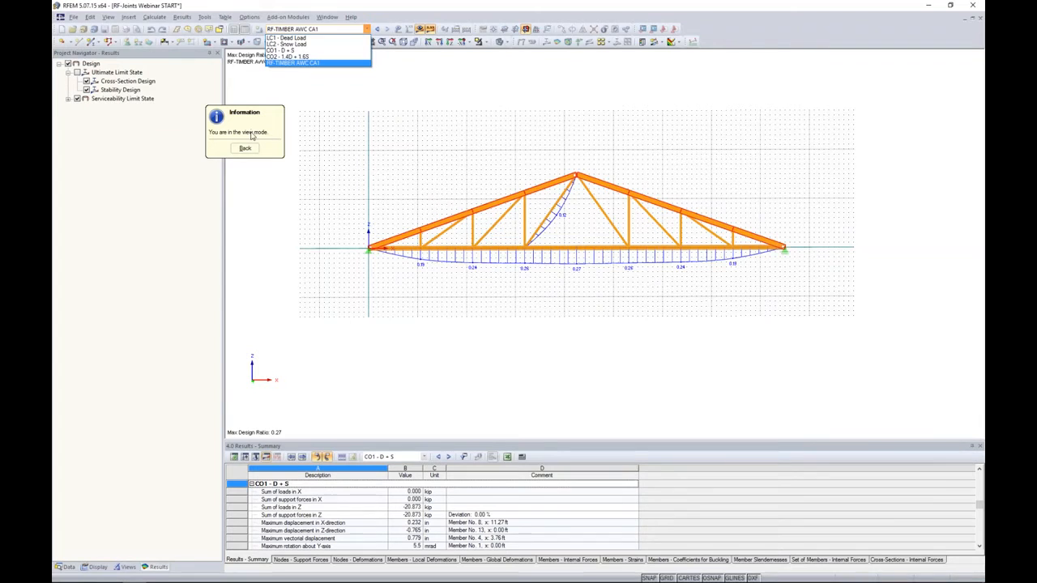
left_click(305, 65)
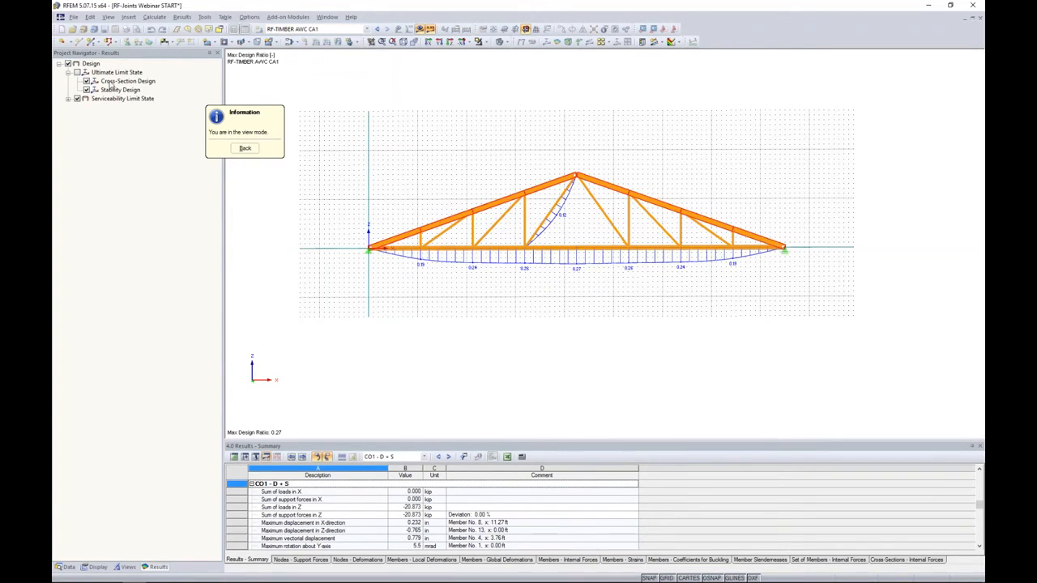
left_click(77, 73)
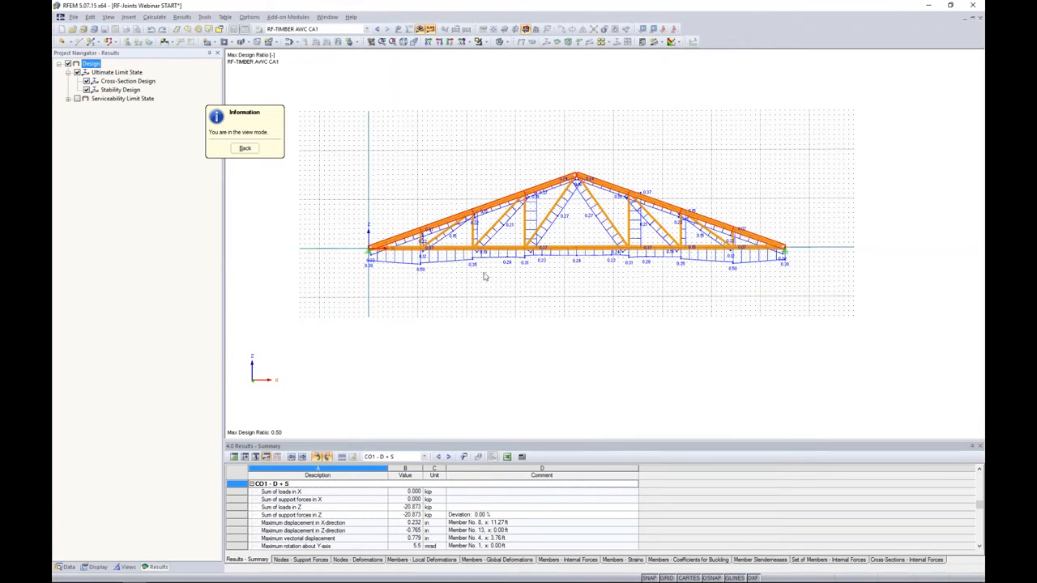
scroll(571, 263, "up", 4)
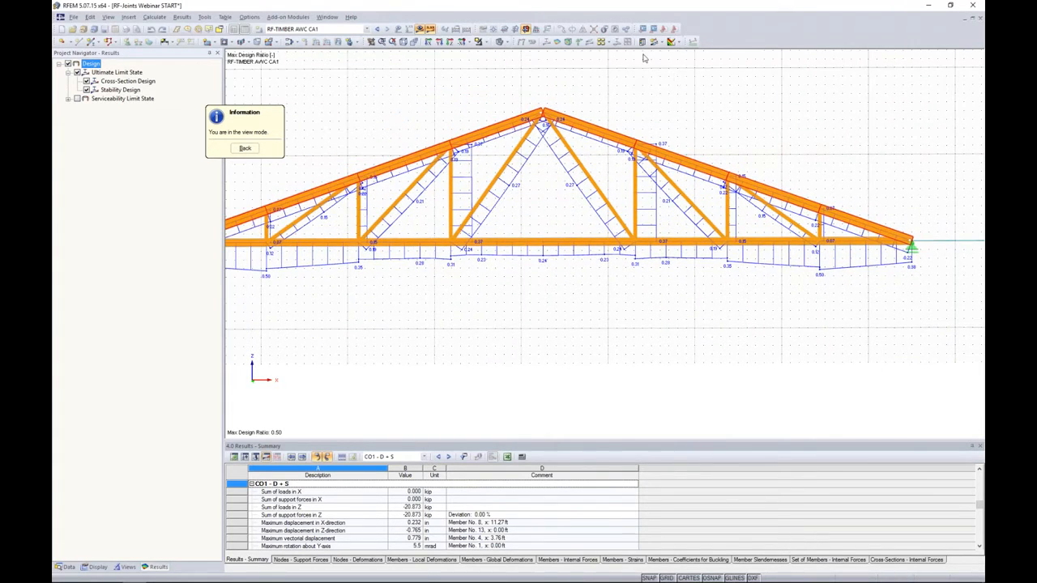
left_click(643, 41)
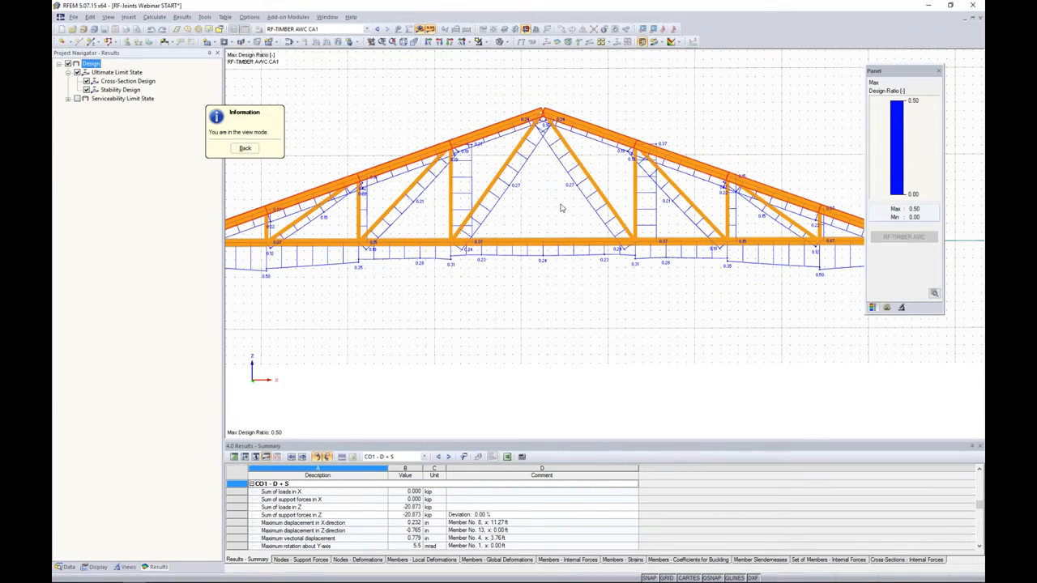
scroll(559, 223, "down", 1)
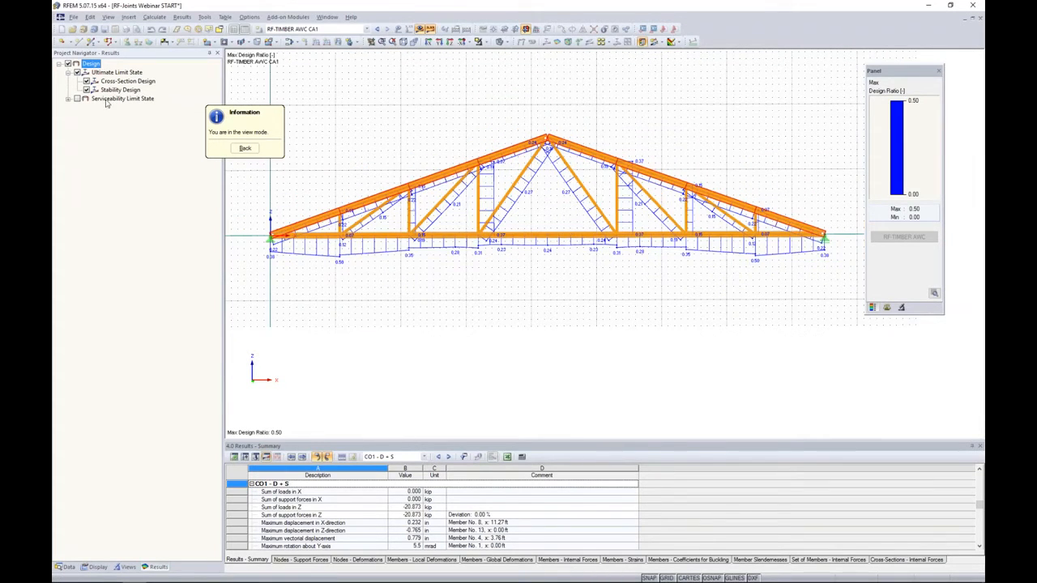
- Switch the graphical design ratios to the serviceability limit state only, and close the timber design module
left_click(78, 98)
left_click(78, 72)
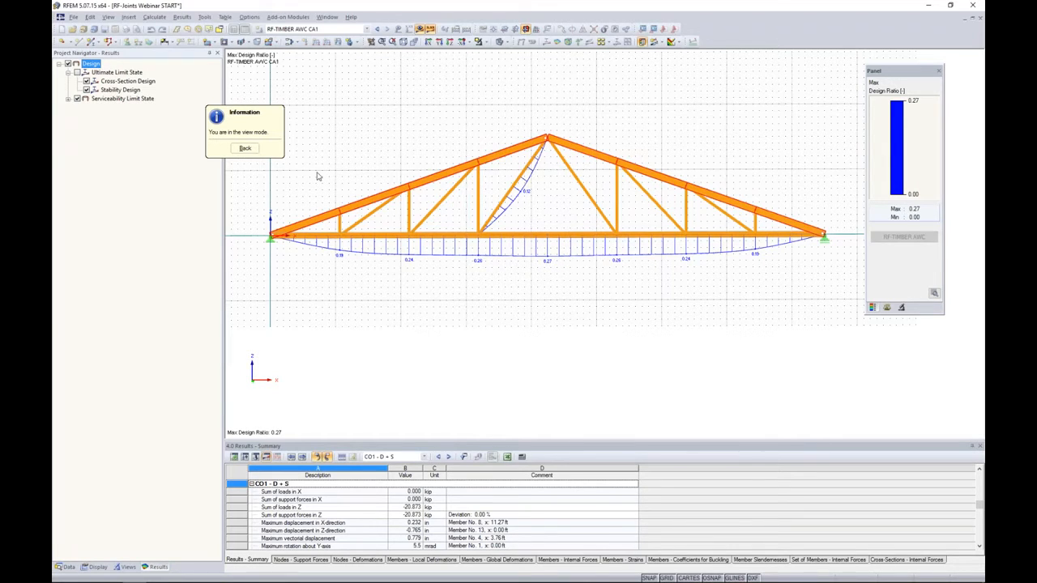
left_click(245, 149)
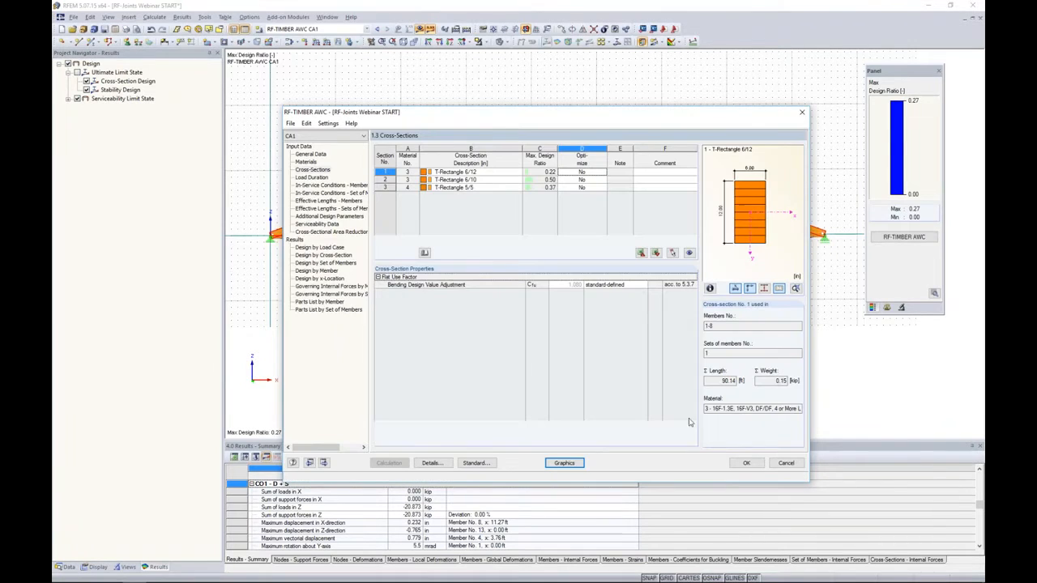
left_click(746, 464)
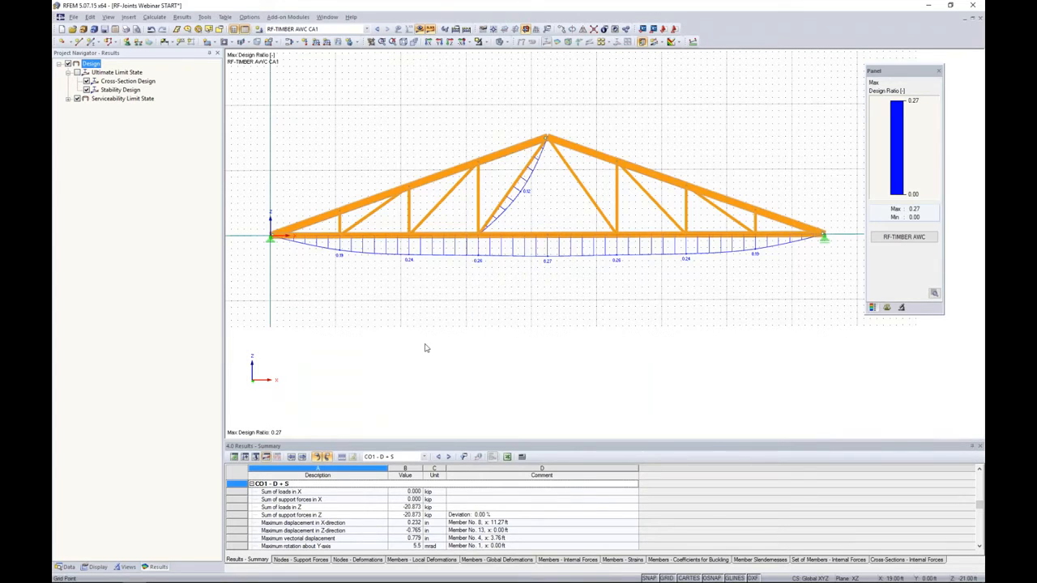
- Open the RF-JOINTS add-on module and set its design method to LRFD - Load and Resistance Factor Design
left_click(66, 568)
scroll(142, 378, "up", 5)
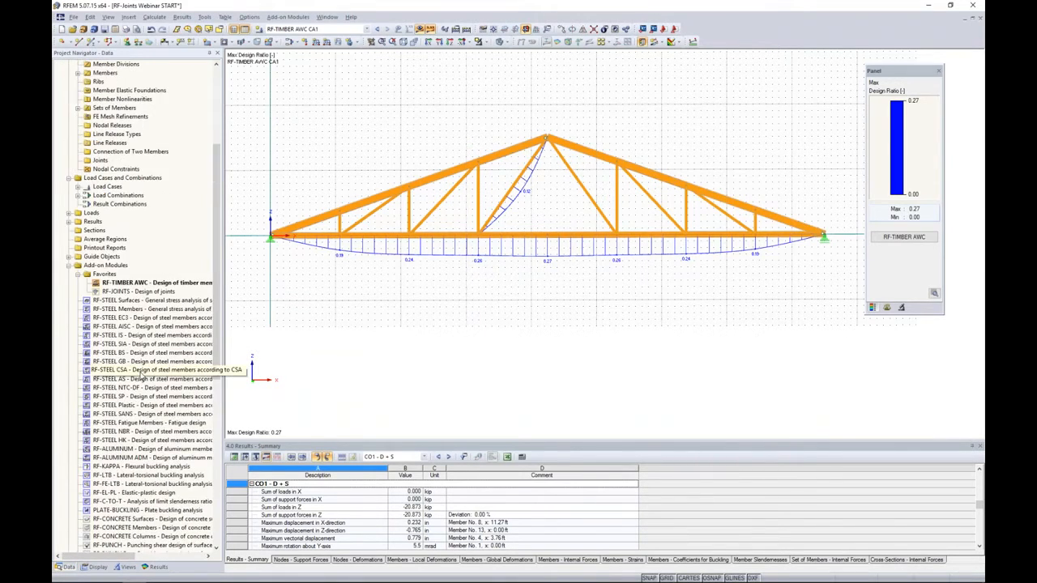
double_click(116, 292)
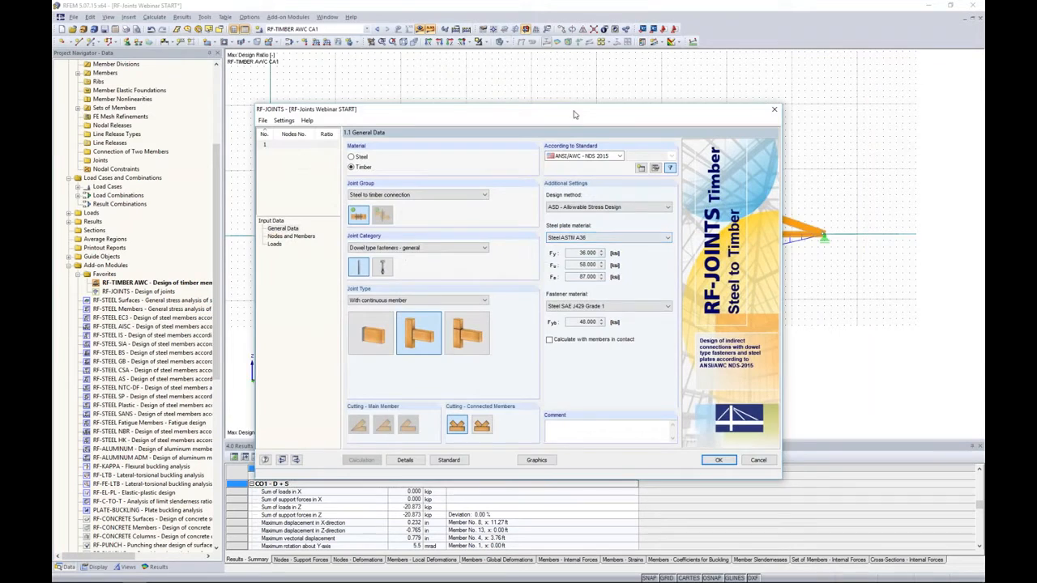
left_click_drag(576, 114, 607, 89)
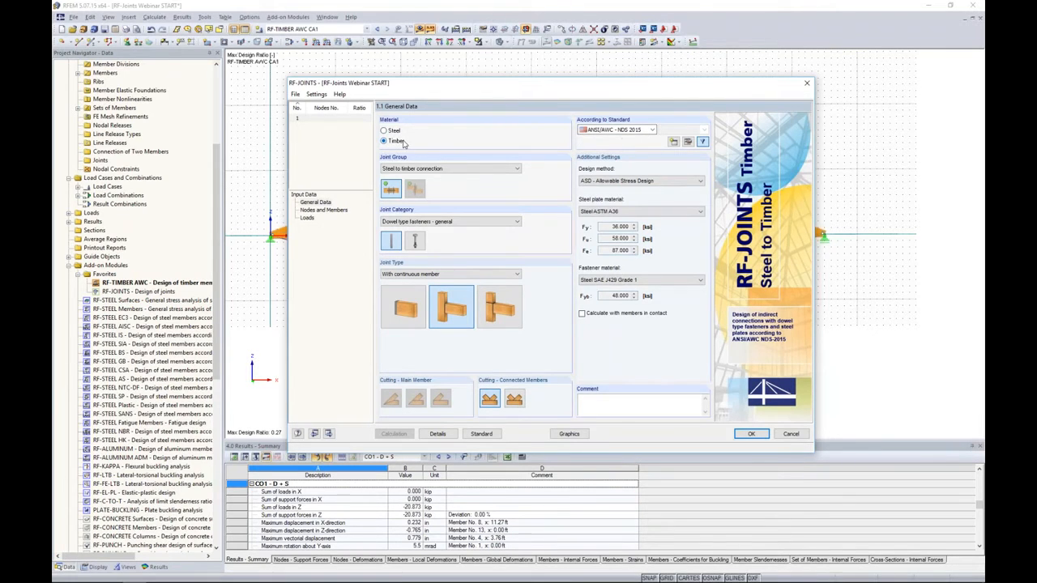
left_click(606, 182)
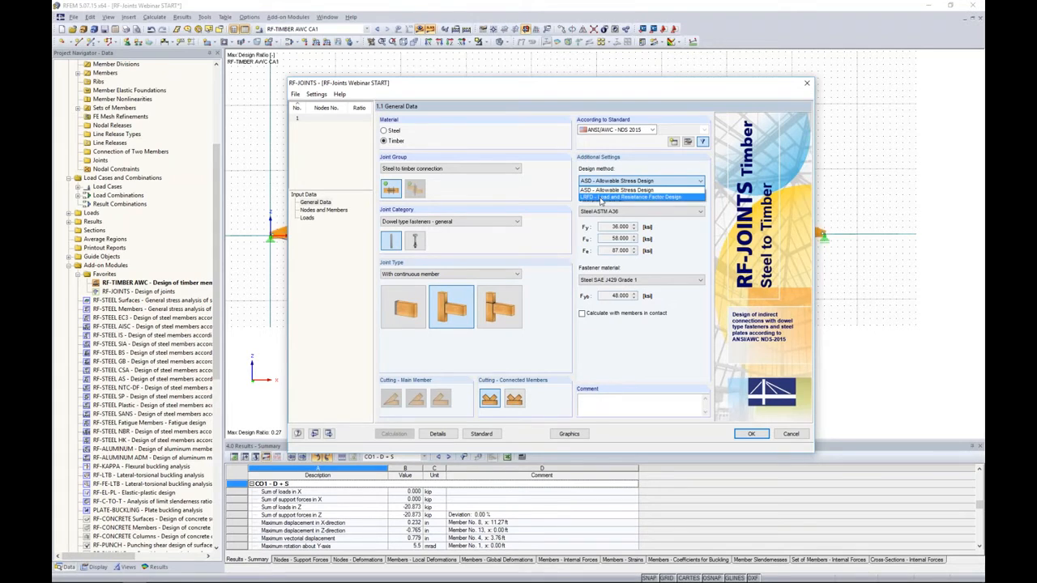
left_click(601, 197)
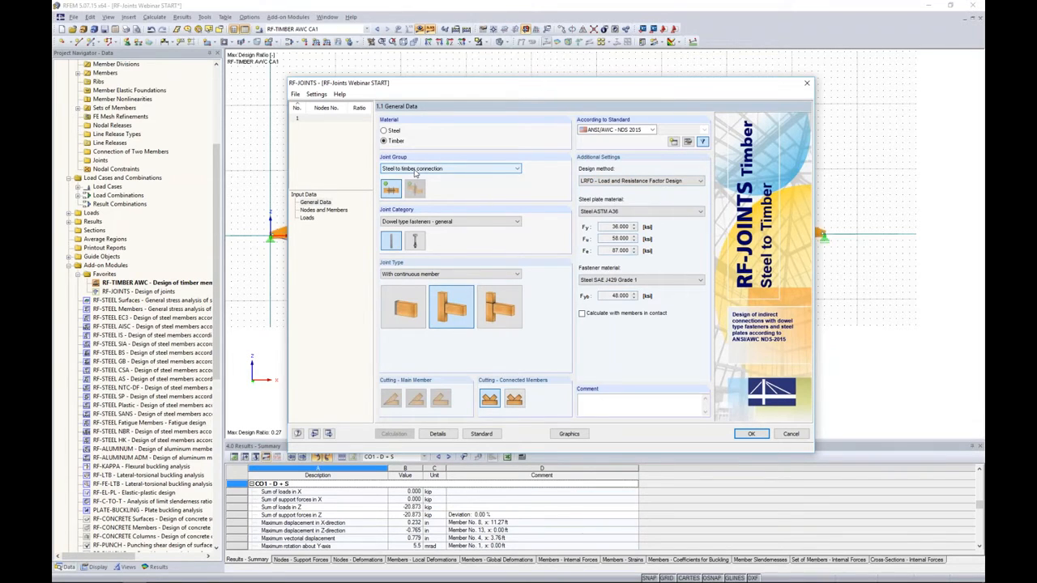
- Compare the general and bolt dowel type fastener categories, and the main member only and with continuous member joint types
left_click(415, 240)
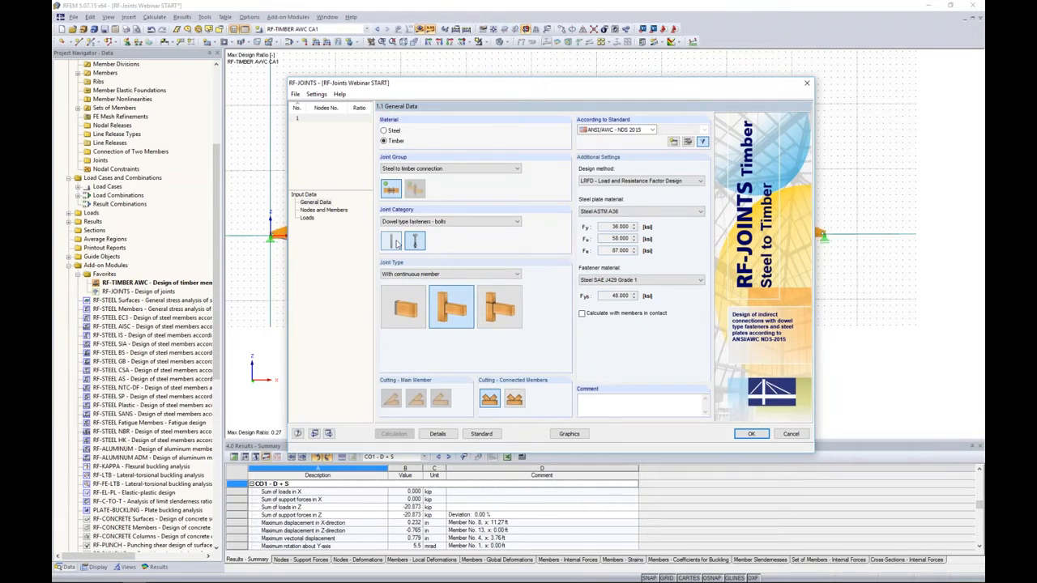
left_click(396, 242)
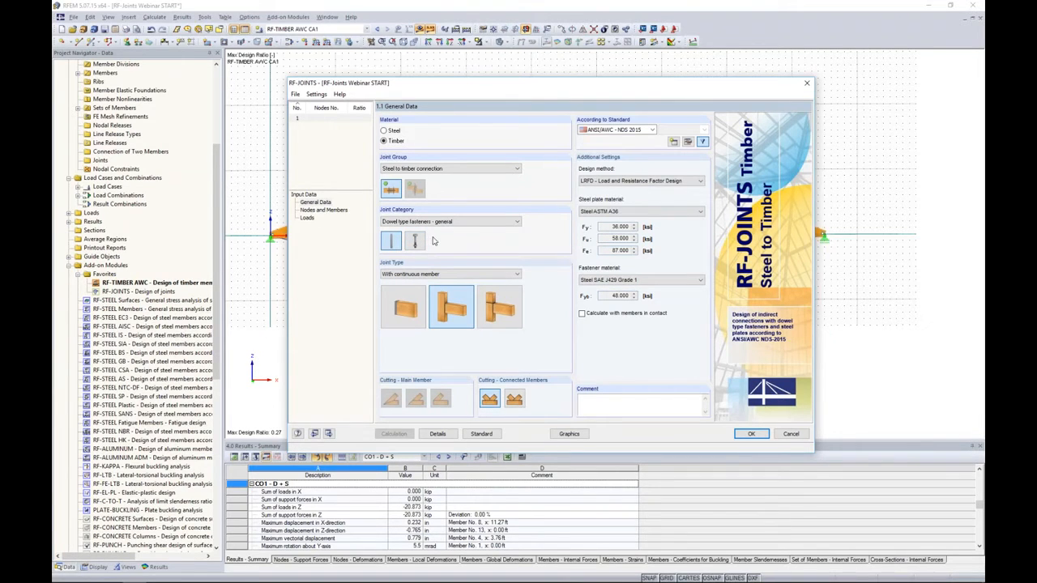
left_click(406, 316)
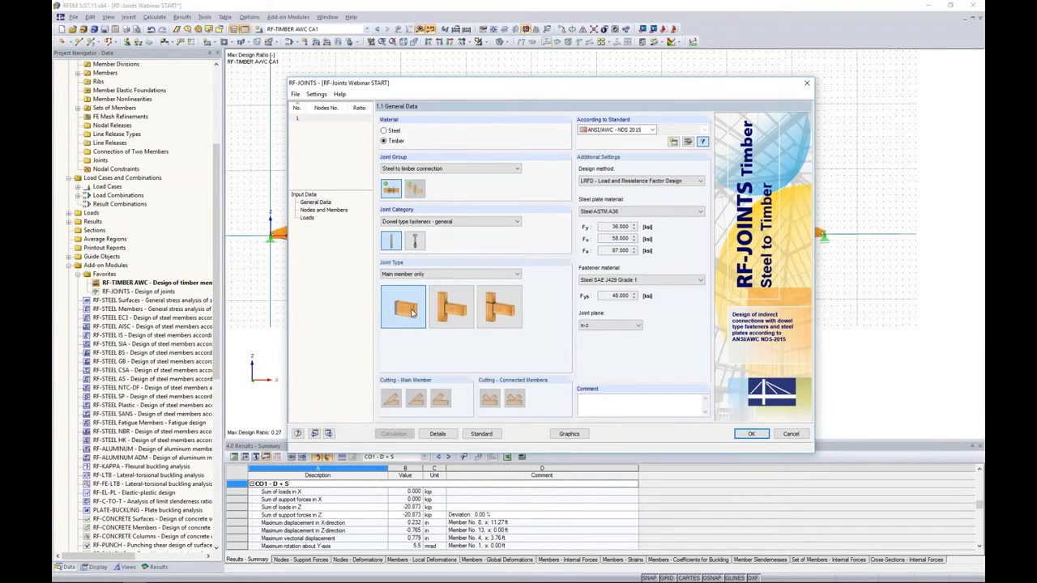
left_click(449, 315)
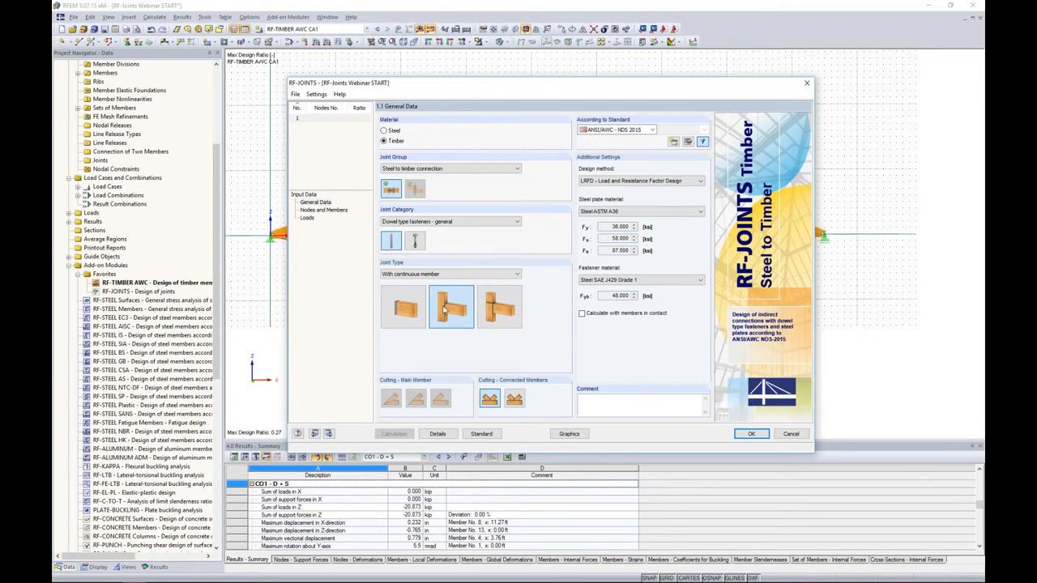
left_click_drag(473, 85, 689, 65)
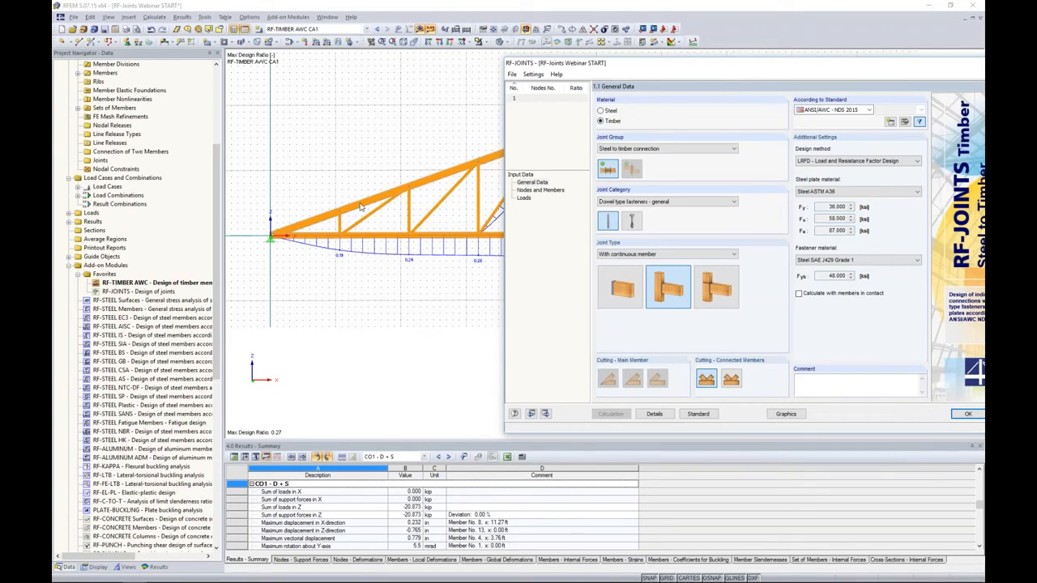
left_click_drag(665, 65, 426, 78)
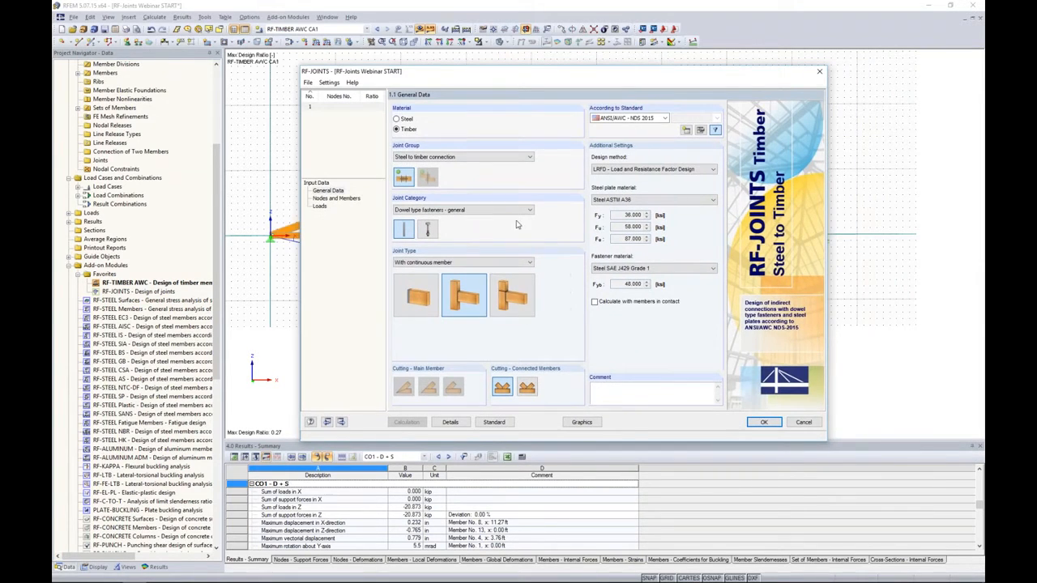
- Set the joint type to Without continuous member, with Steel ASTM A36 plates and Steel SAE J429 Grade 1 fasteners
left_click(512, 293)
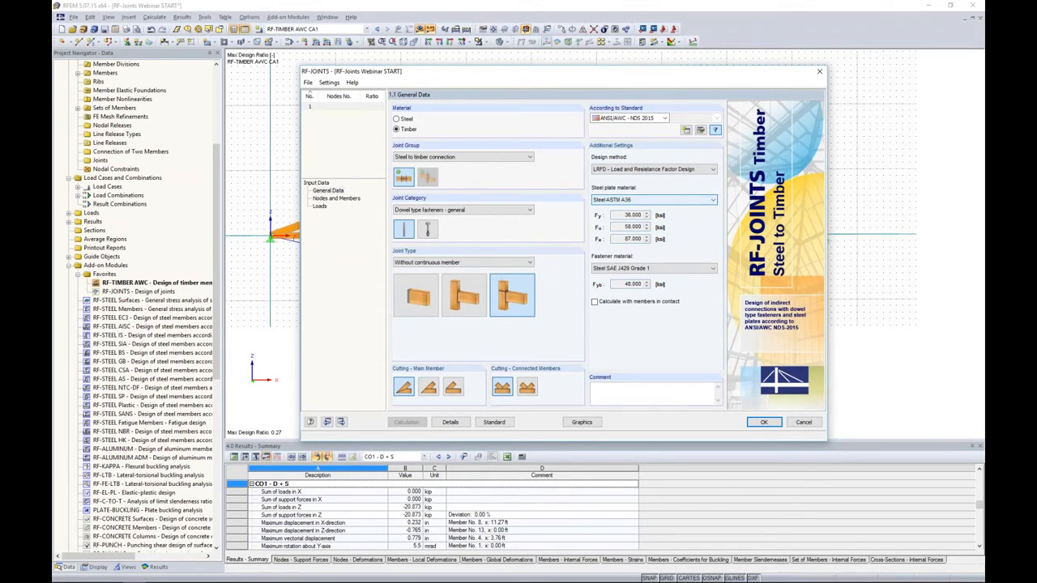
left_click(638, 201)
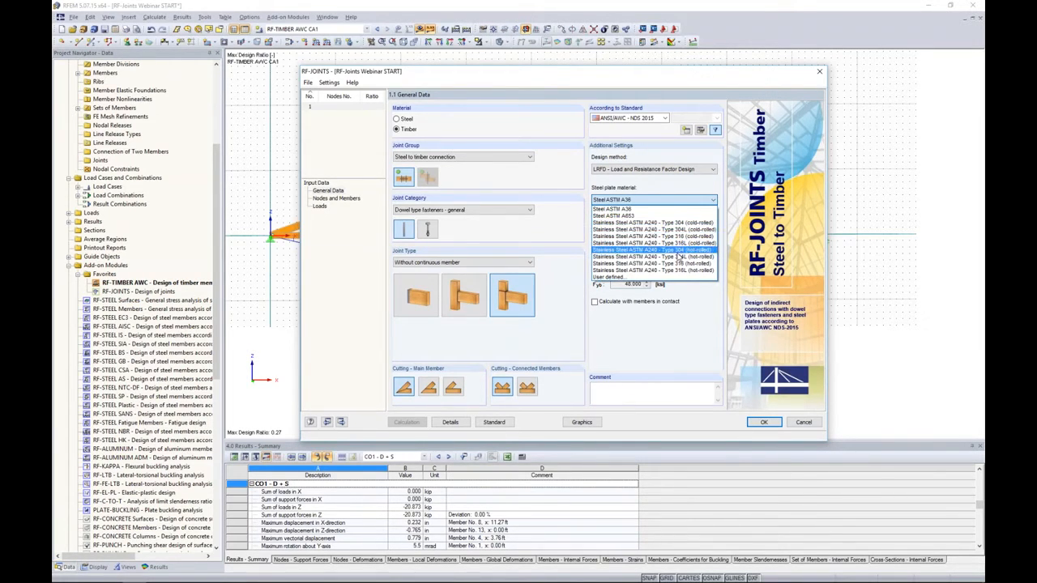
left_click(664, 277)
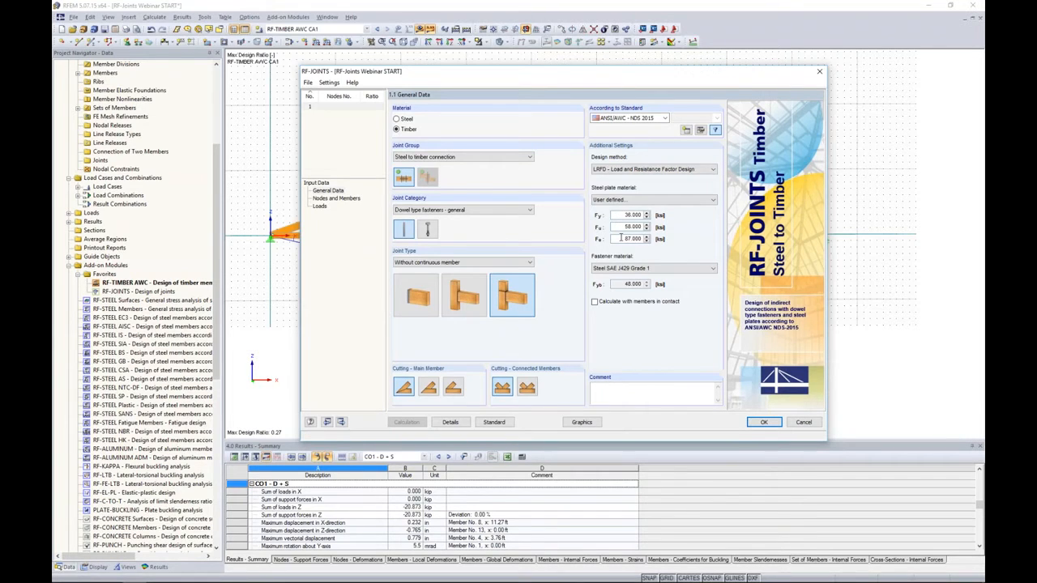
left_click(628, 200)
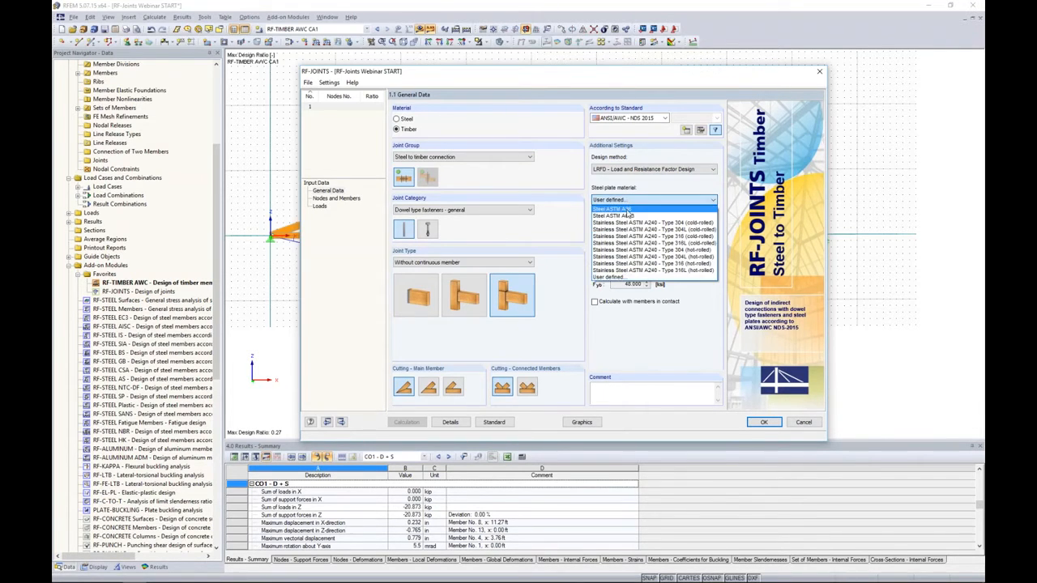
left_click(628, 212)
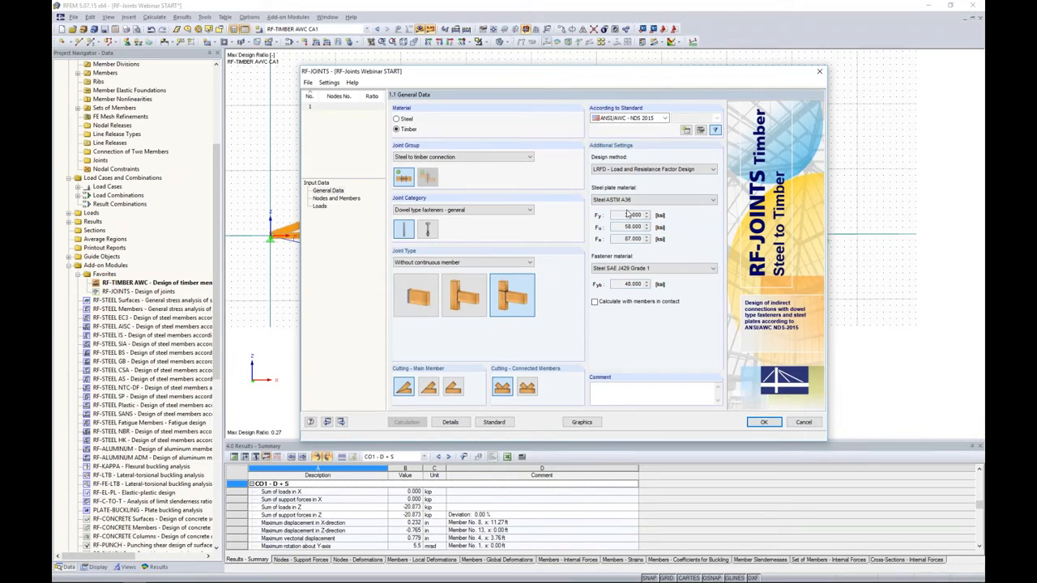
left_click(637, 268)
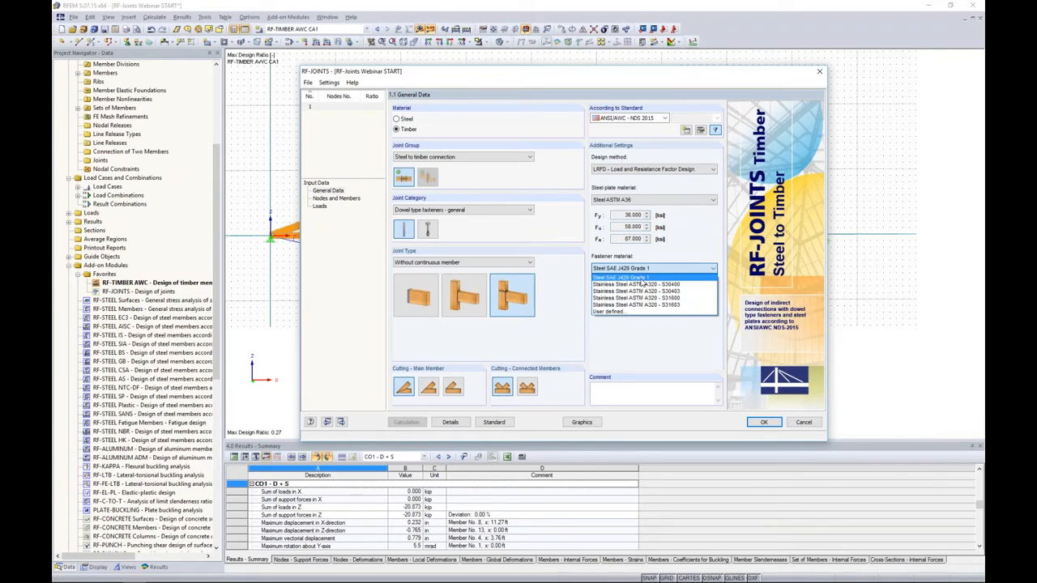
left_click(641, 278)
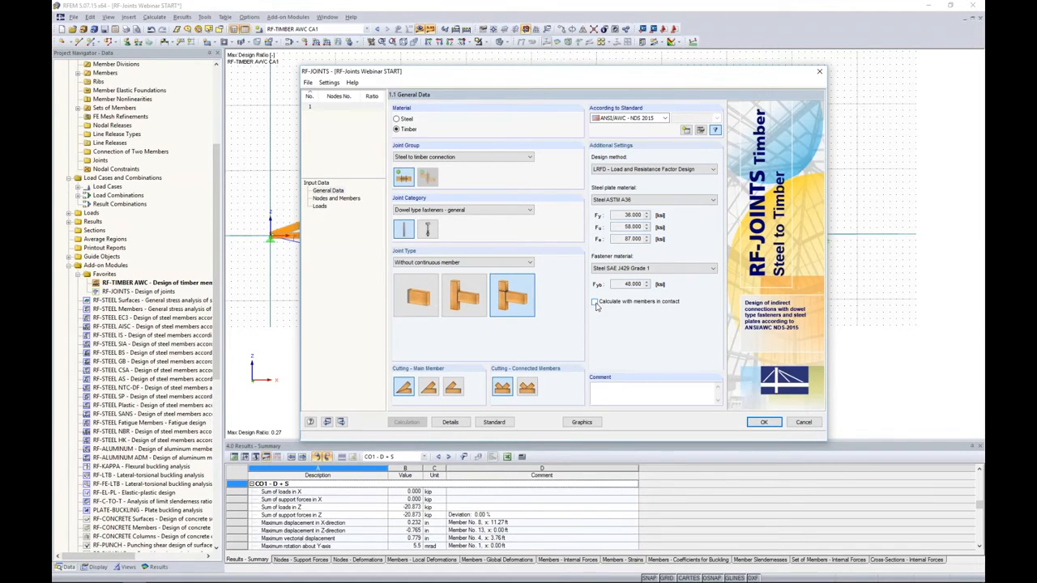
- Open the nodes and members data and compare manual definition with importing from the structural model
left_click(328, 198)
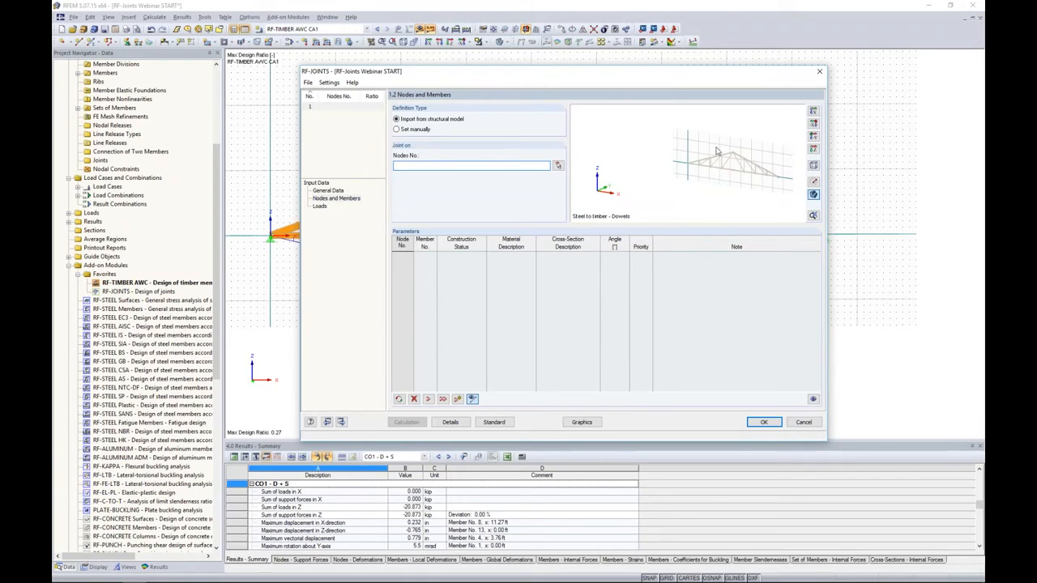
middle_click_drag(719, 154, 638, 150)
middle_click_drag(673, 193, 711, 174)
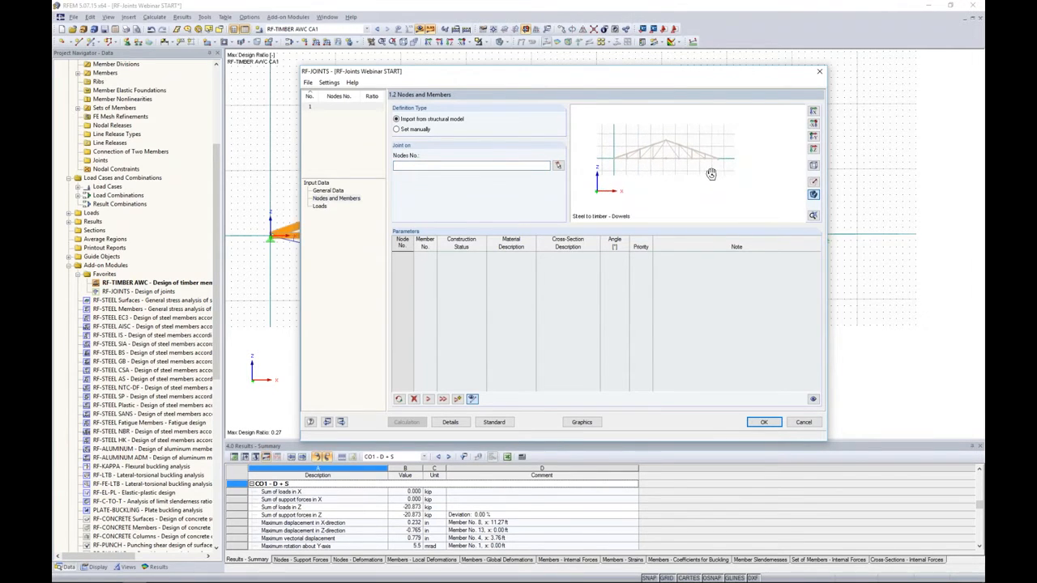
left_click(814, 136)
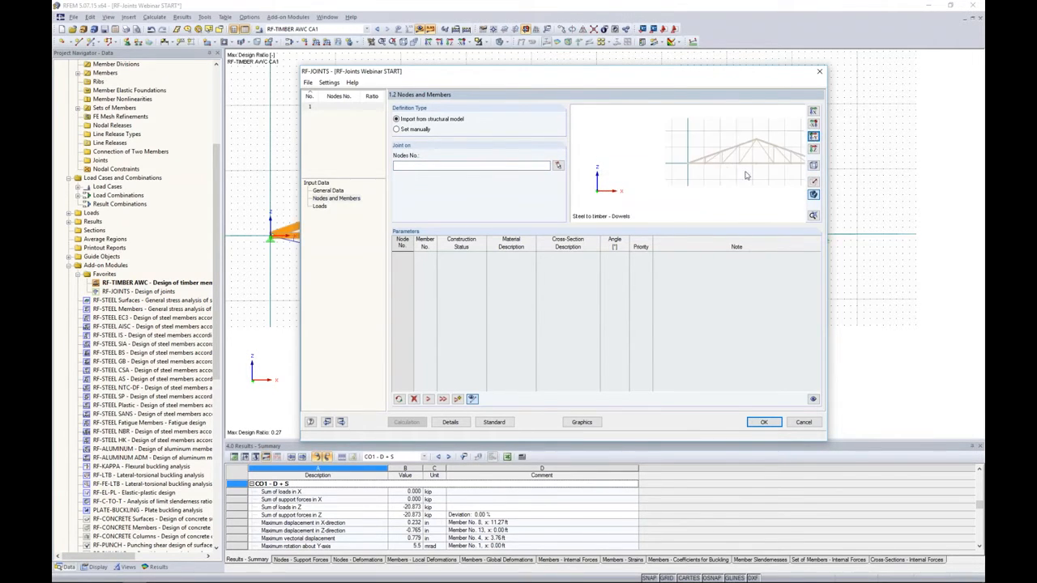
middle_click_drag(682, 185, 722, 188)
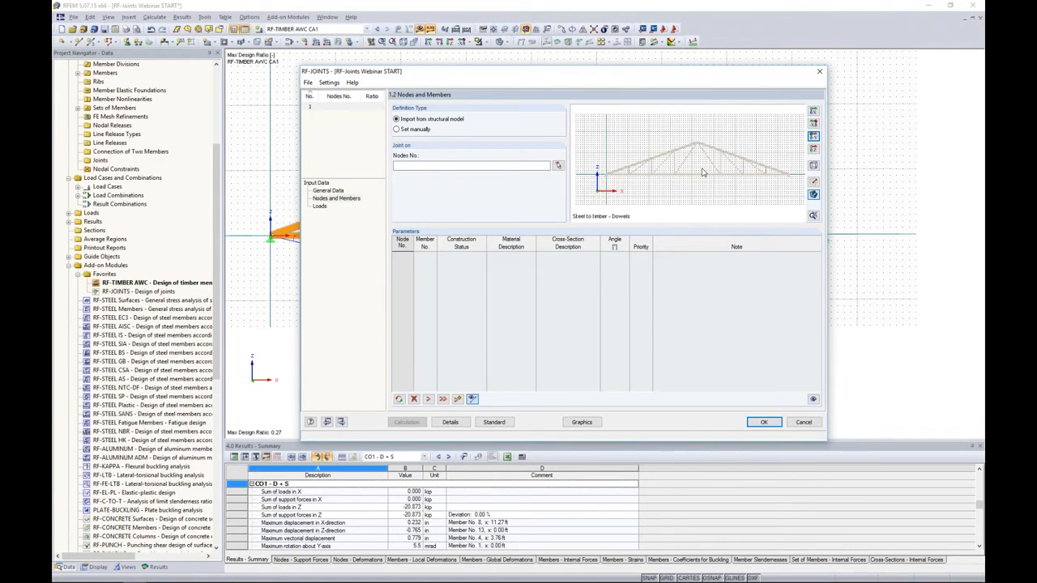
left_click(396, 129)
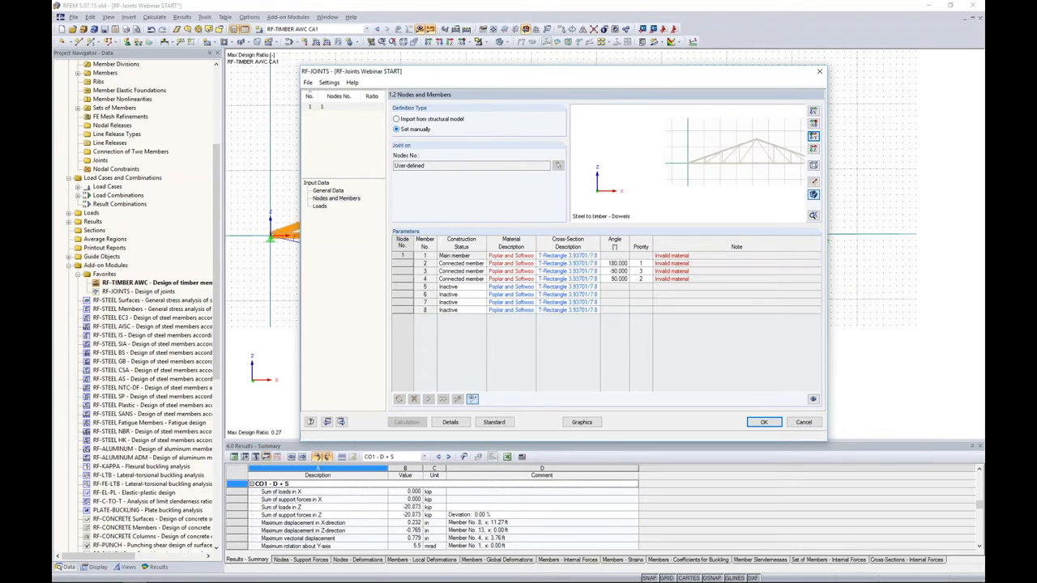
middle_click_drag(702, 173, 667, 174)
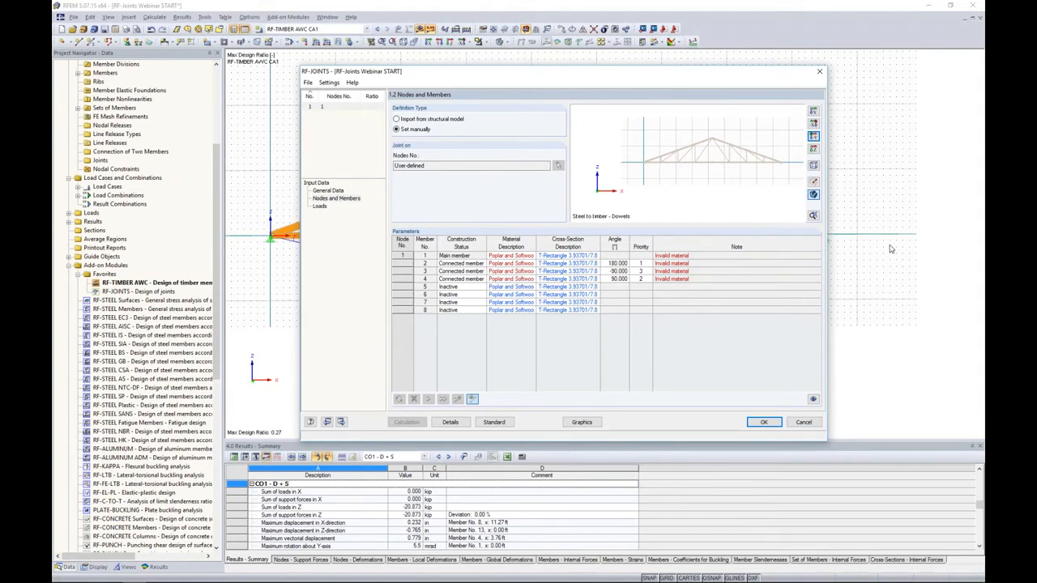
left_click(397, 119)
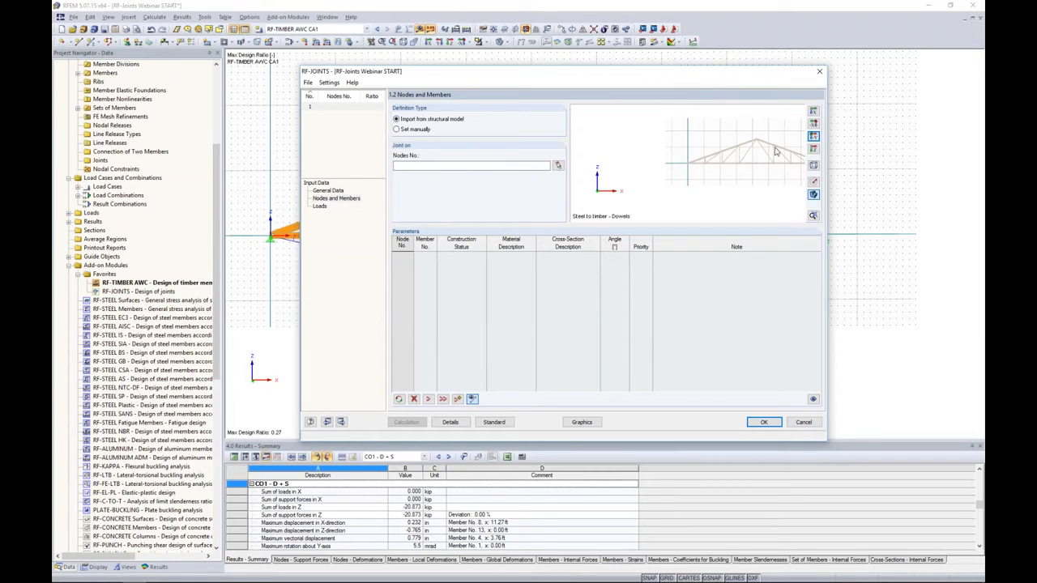
- Pick the truss's two support nodes, 1 and 2, from the structural model for the joint and accept the default connection geometry
middle_click_drag(726, 157, 663, 166)
scroll(664, 167, "up", 5)
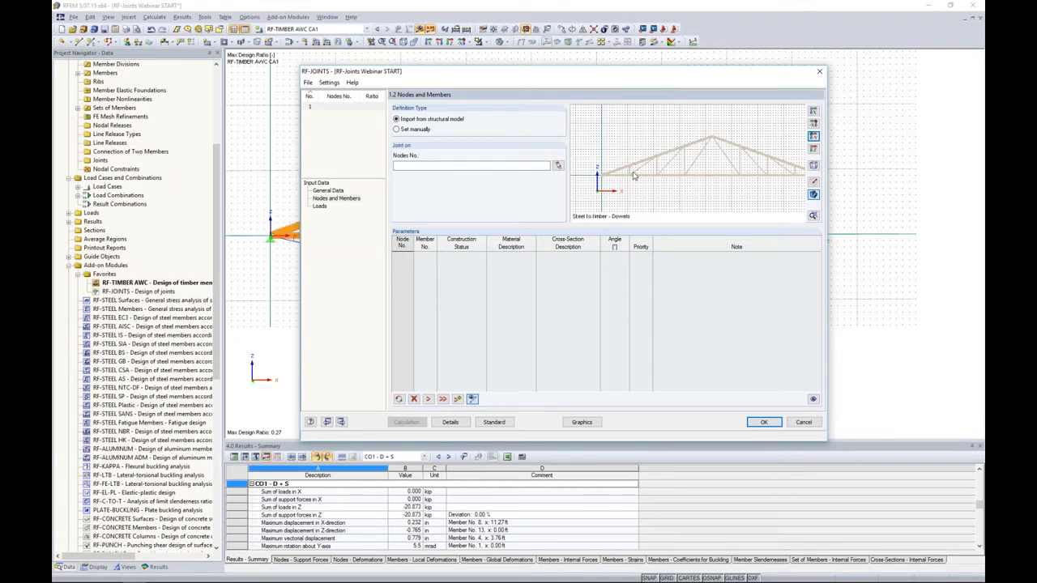
left_click(558, 167)
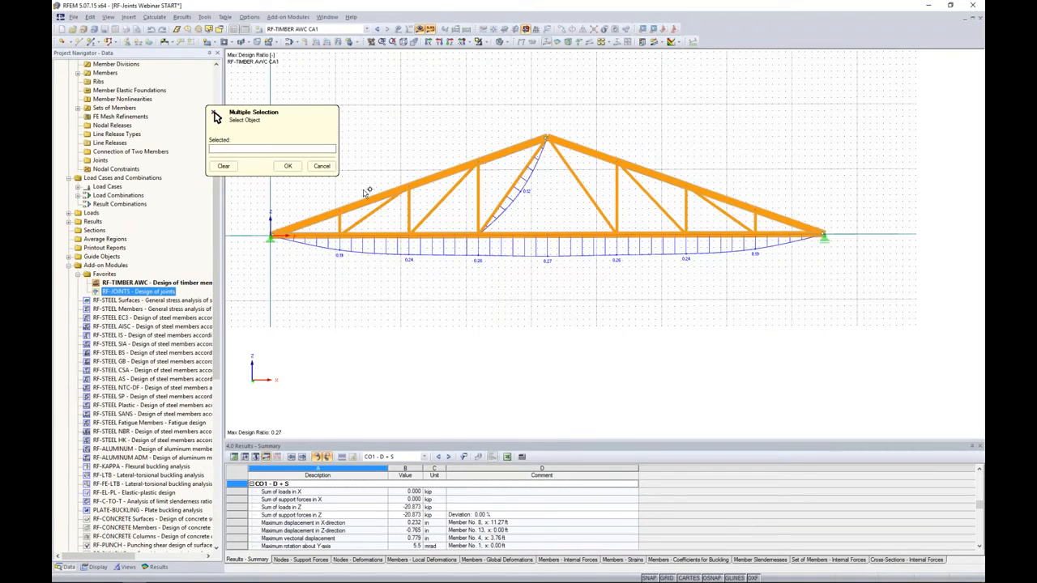
left_click(271, 236)
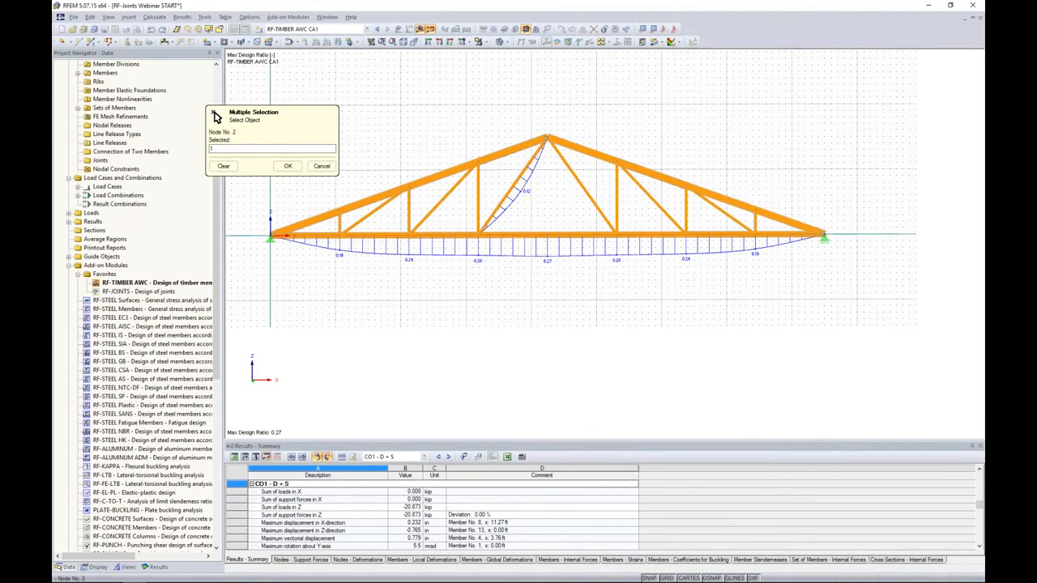
left_click(287, 165)
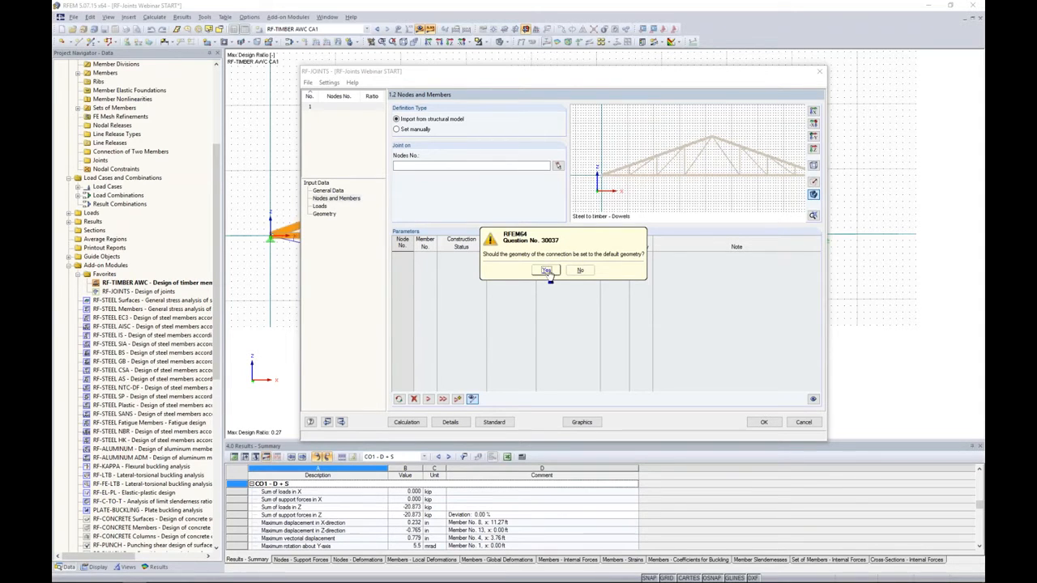
left_click(547, 270)
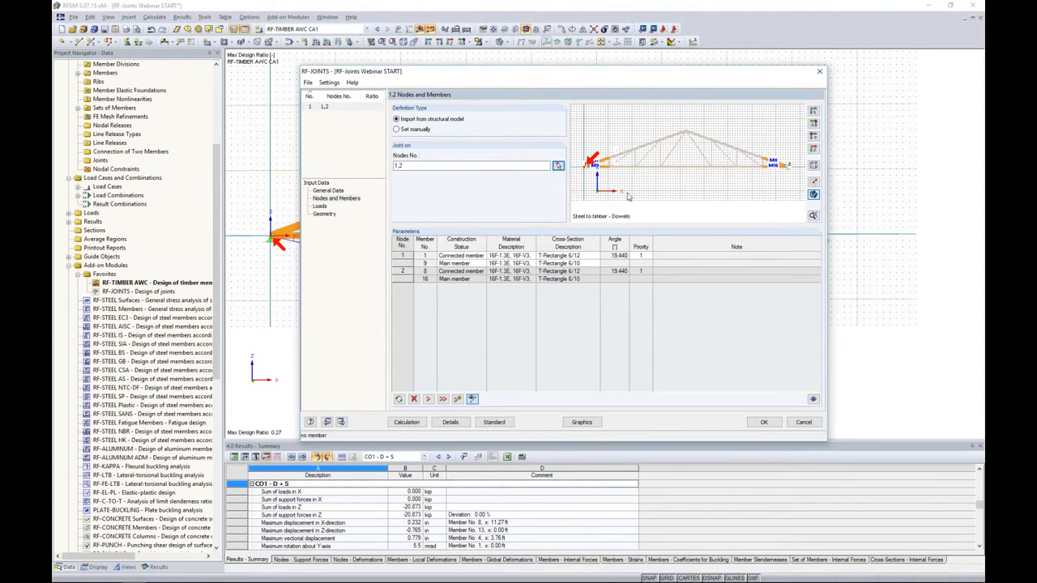
- Examine the construction status assigned to members 1 and 9 at node 1 and the status options available
middle_click_drag(614, 175, 700, 178)
scroll(682, 167, "up", 4)
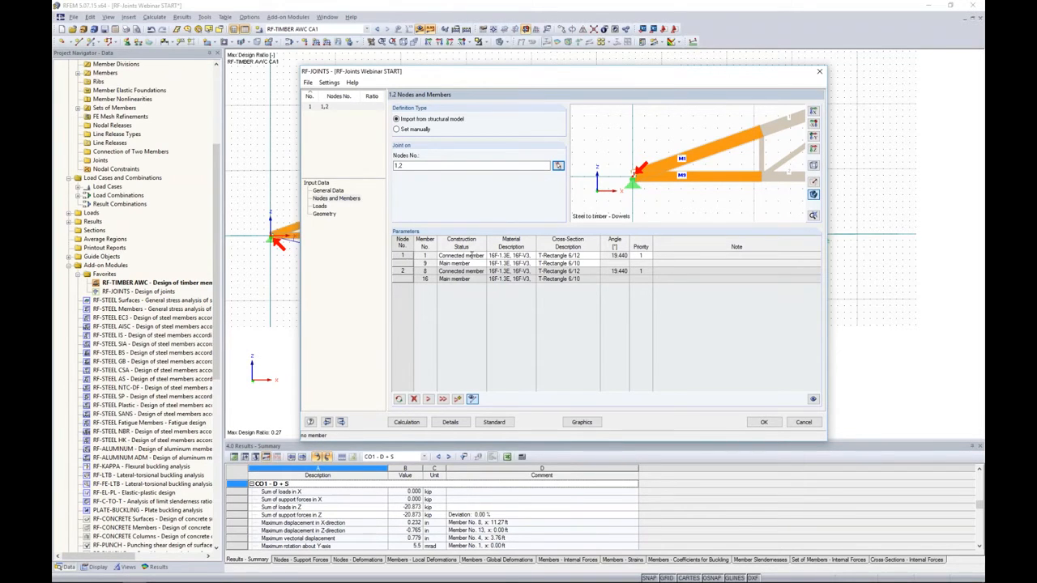
left_click(477, 256)
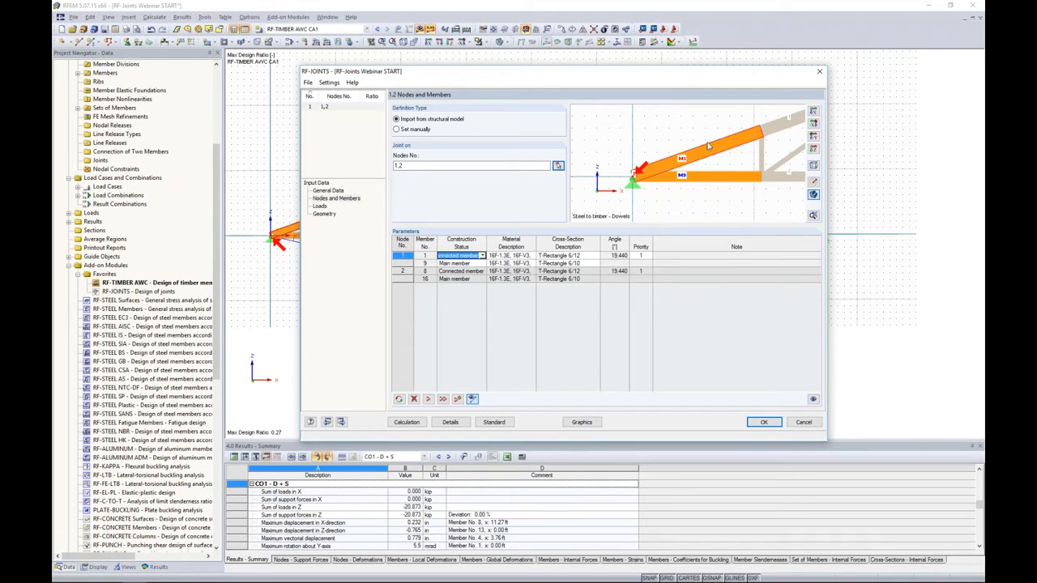
left_click(482, 256)
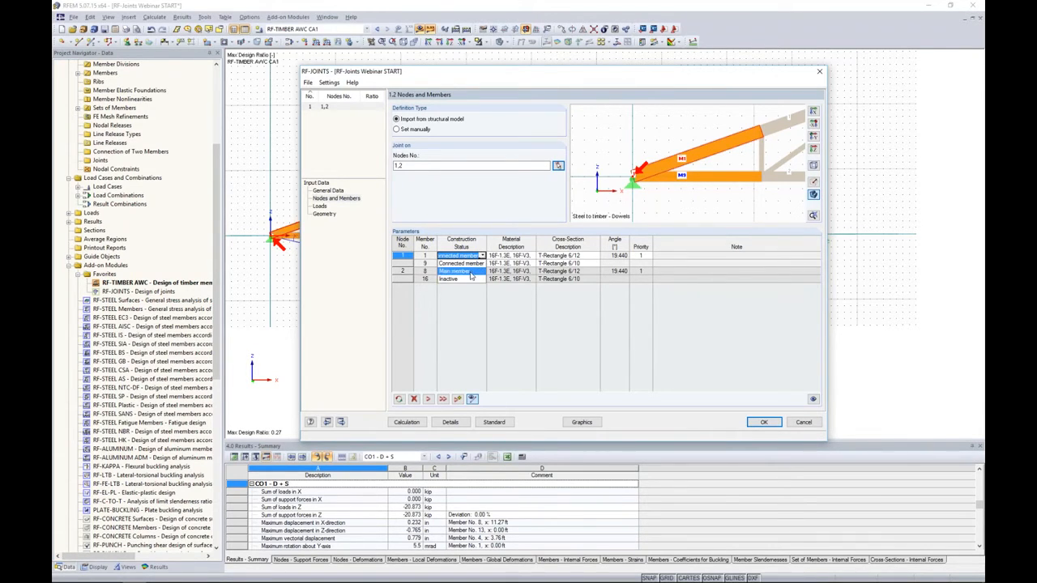
left_click(482, 325)
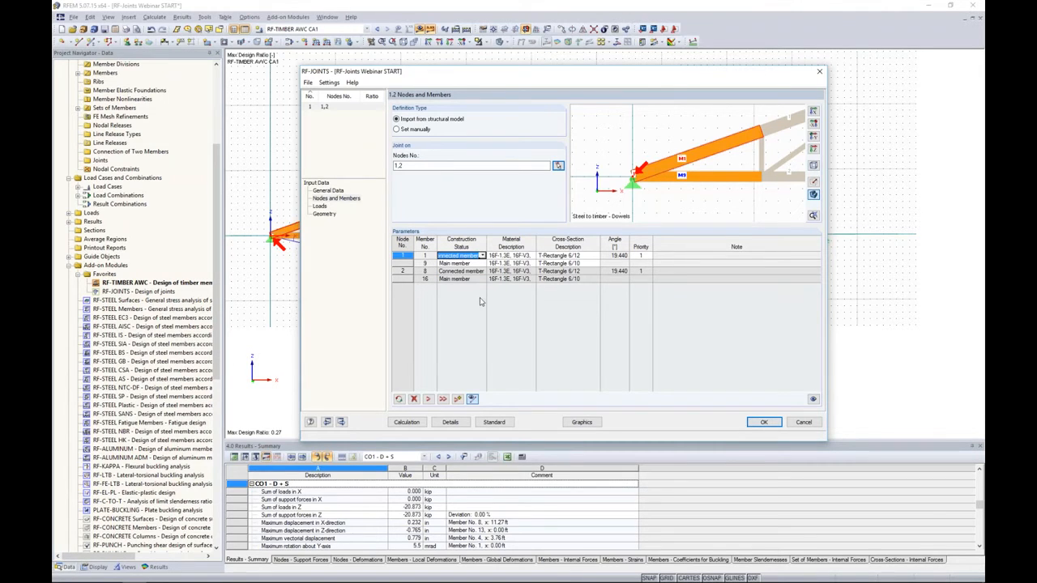
left_click(474, 264)
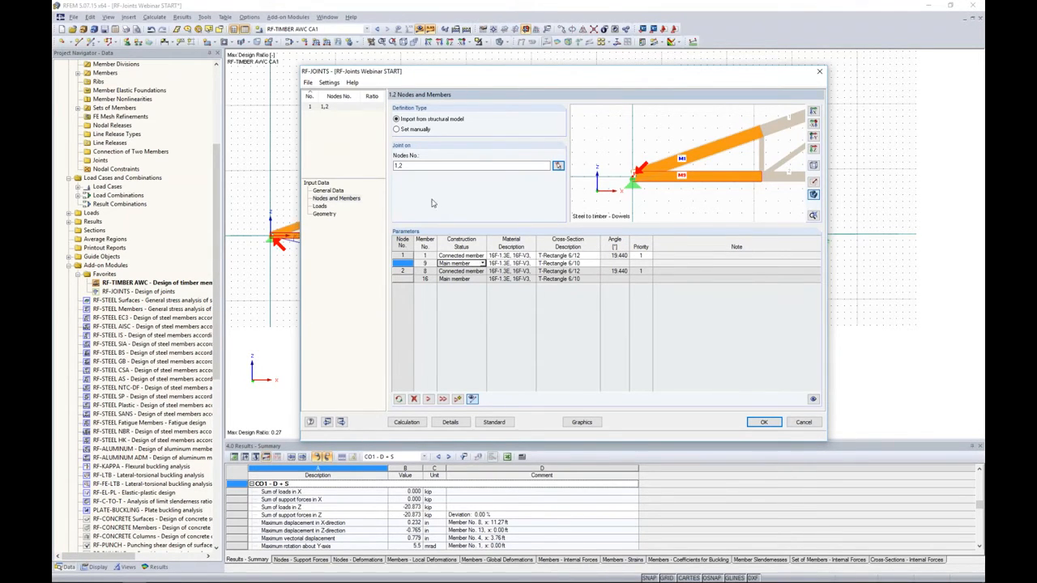
- Change the main member cutting to the middle option and inspect how the members and dowel groups meet in the joint geometry
left_click(325, 214)
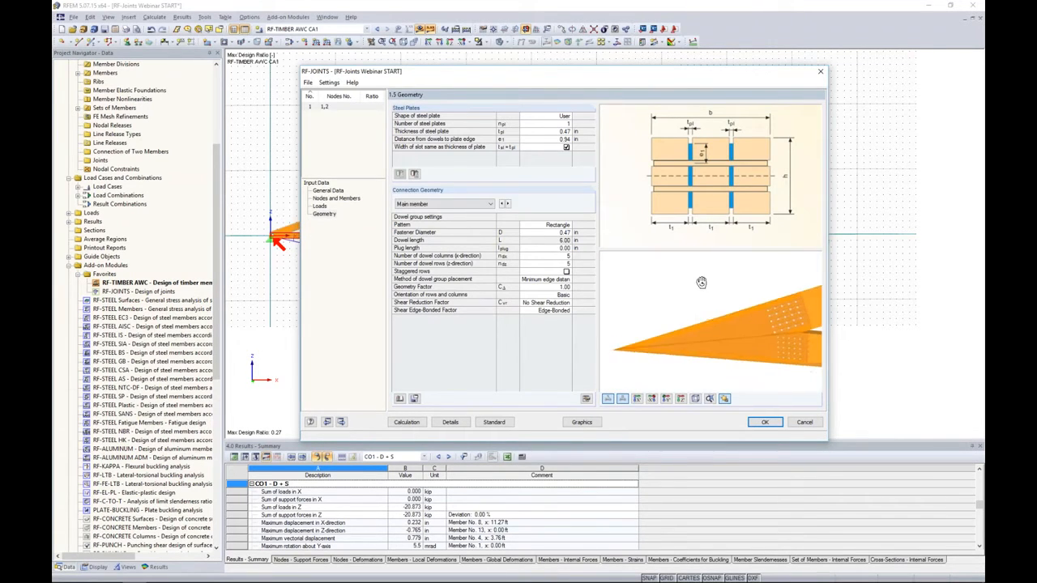
middle_click_drag(710, 296, 699, 347, "ctrl")
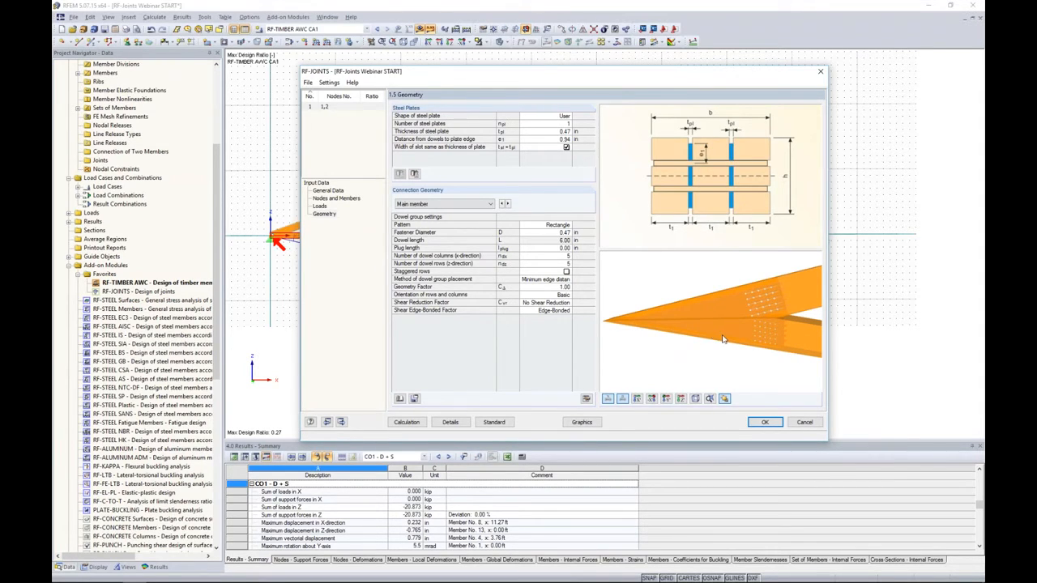
left_click(333, 192)
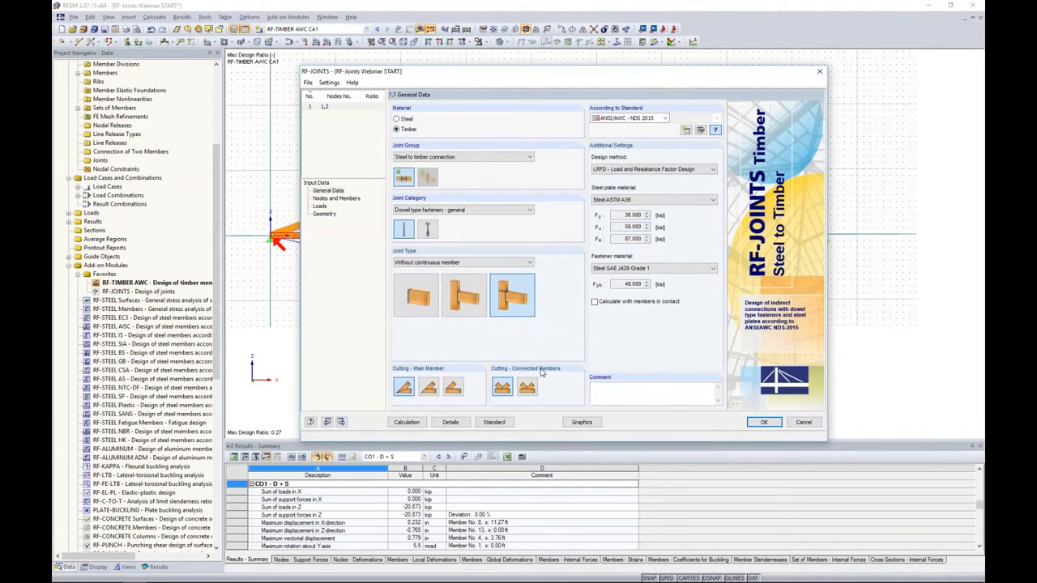
left_click(429, 388)
left_click(324, 214)
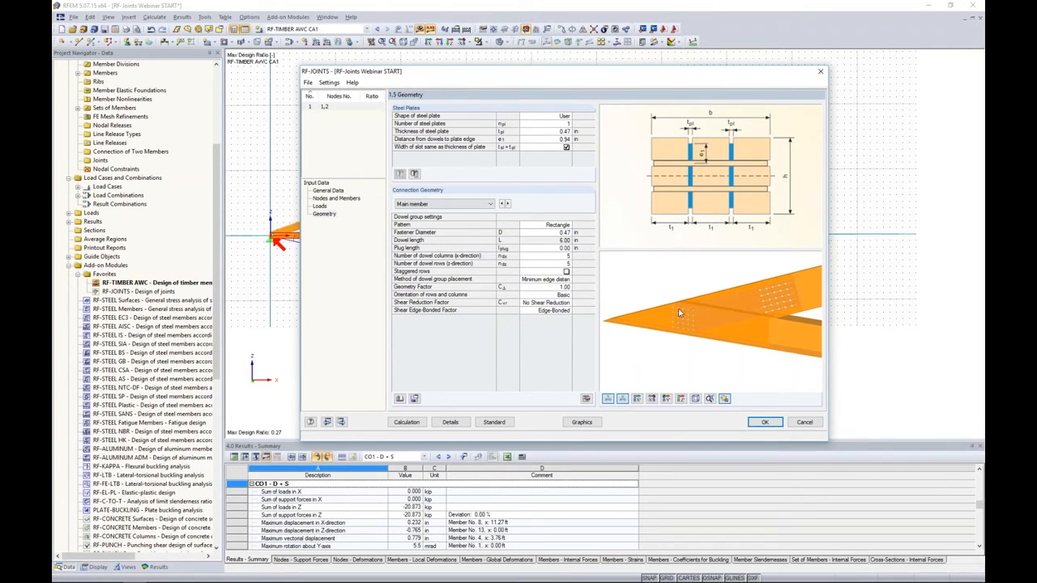
middle_click_drag(750, 381, 738, 320, "ctrl")
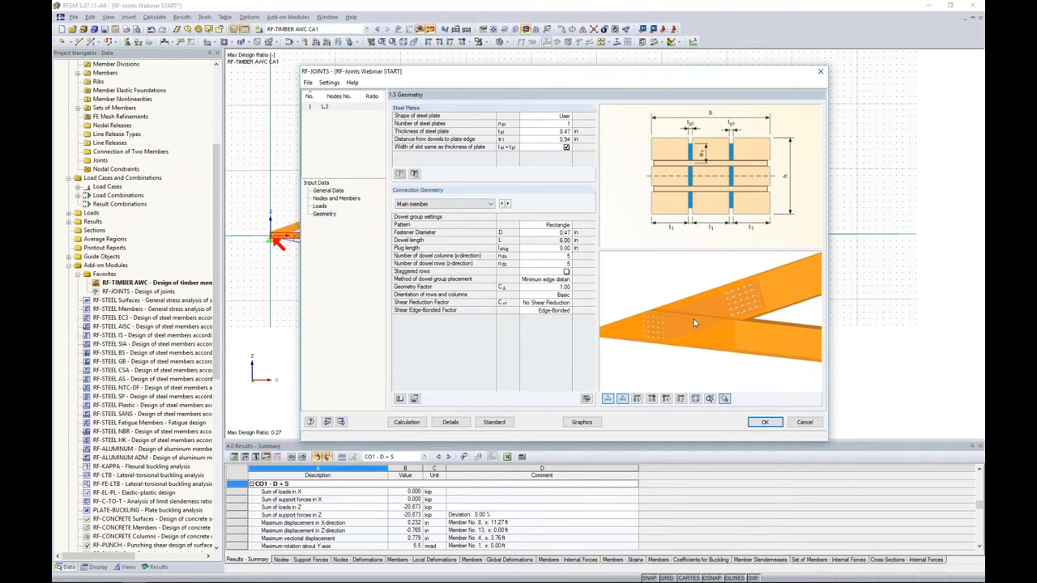
- Make member 1 the main member and member 9 the connected member, resetting node 2 to match with the default connection geometry
left_click(344, 198)
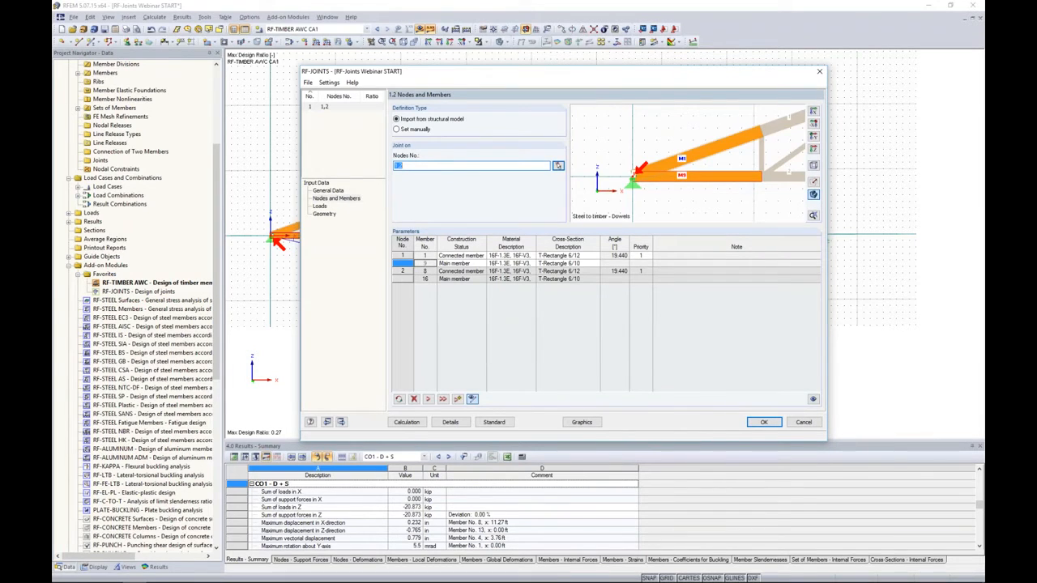
left_click(451, 256)
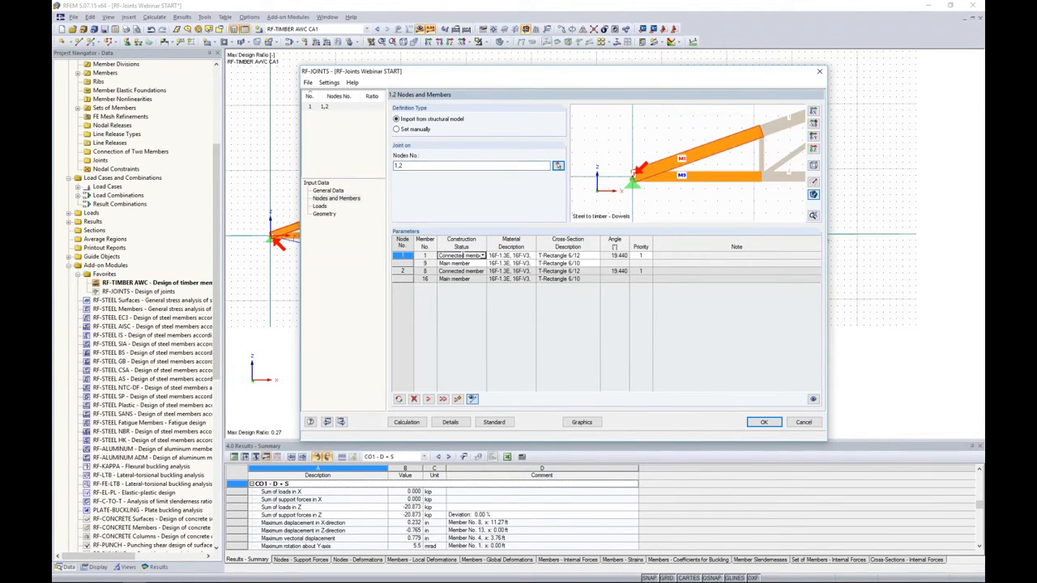
left_click(482, 256)
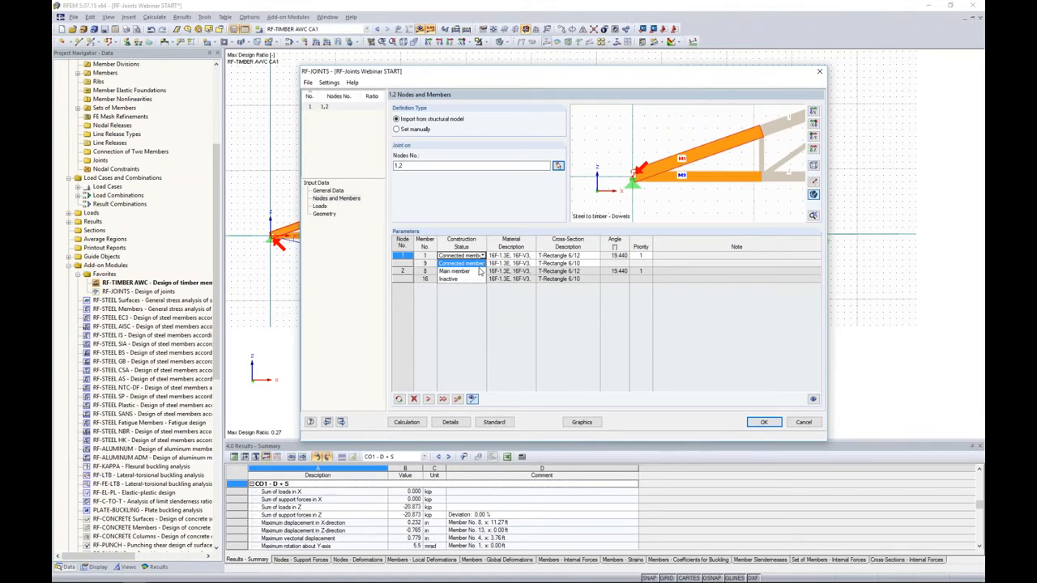
left_click(470, 270)
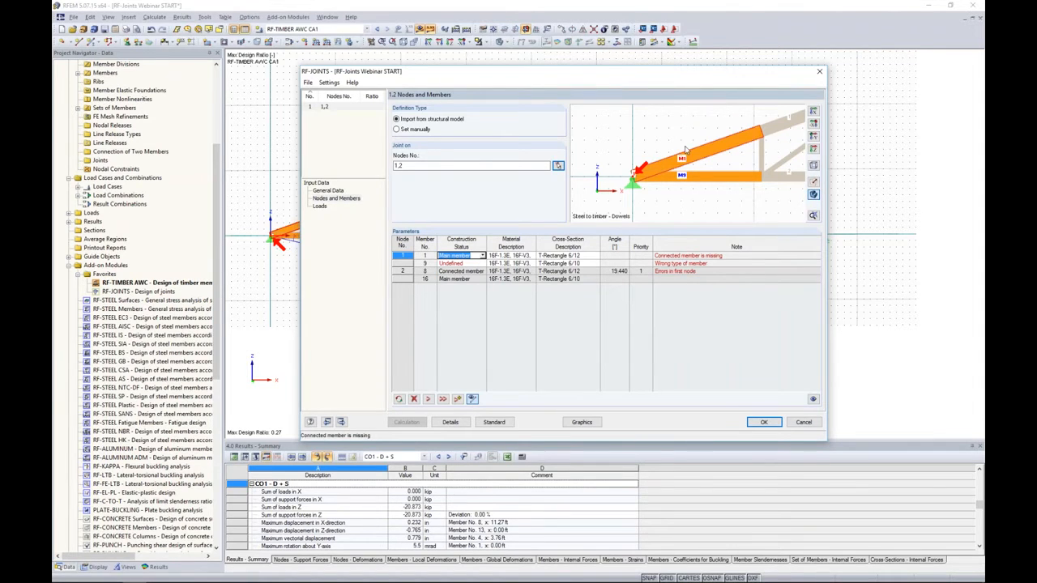
left_click(477, 263)
left_click(482, 263)
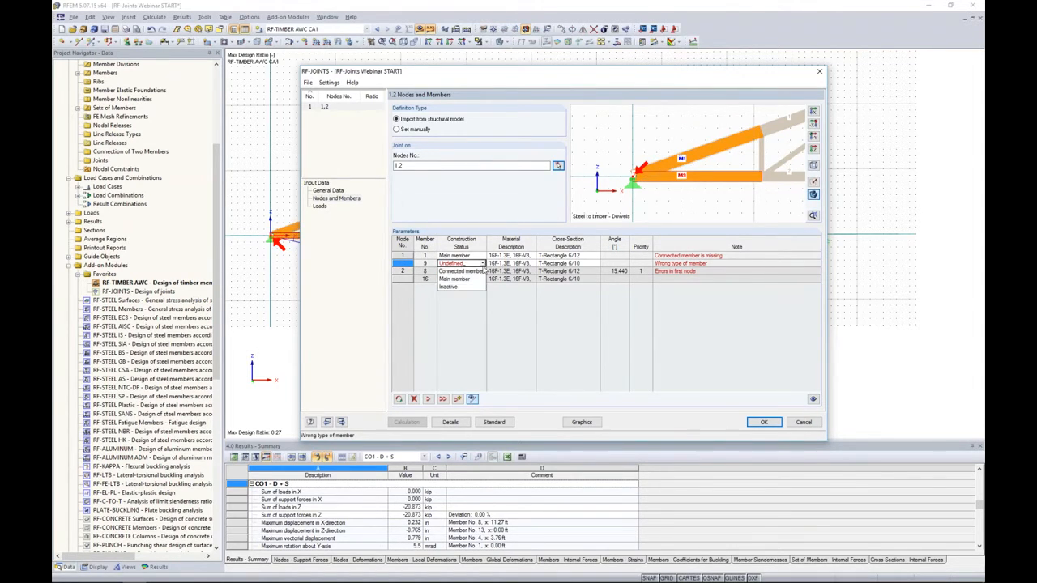
left_click(479, 273)
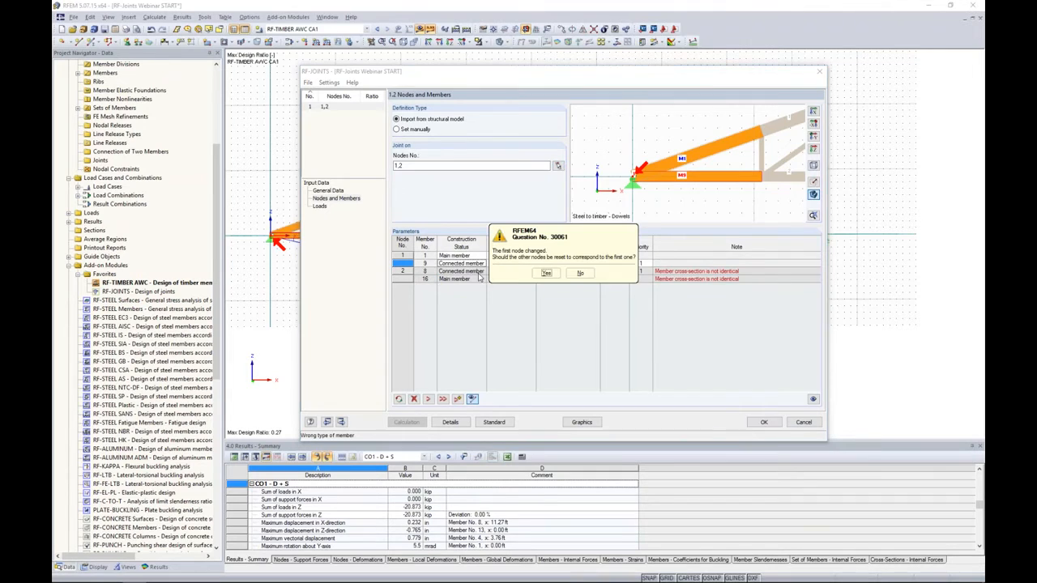
left_click(547, 273)
left_click(548, 270)
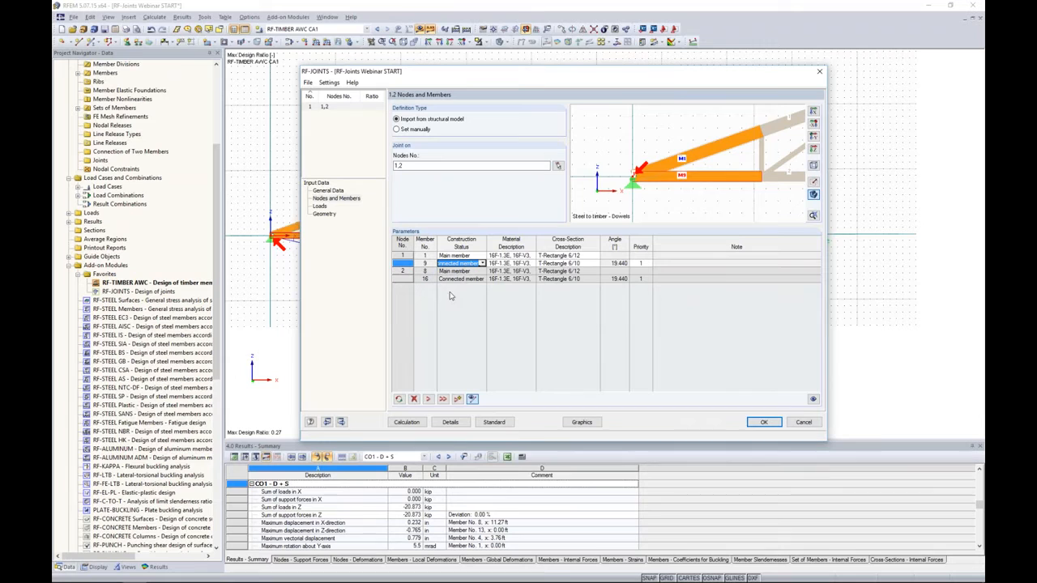
left_click(329, 215)
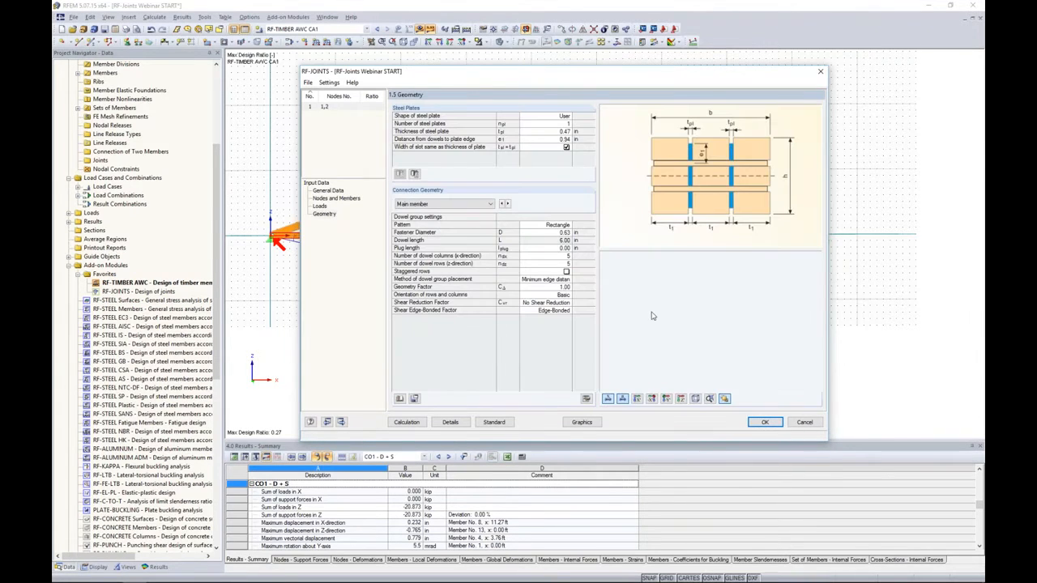
middle_click_drag(730, 347, 703, 326, "ctrl")
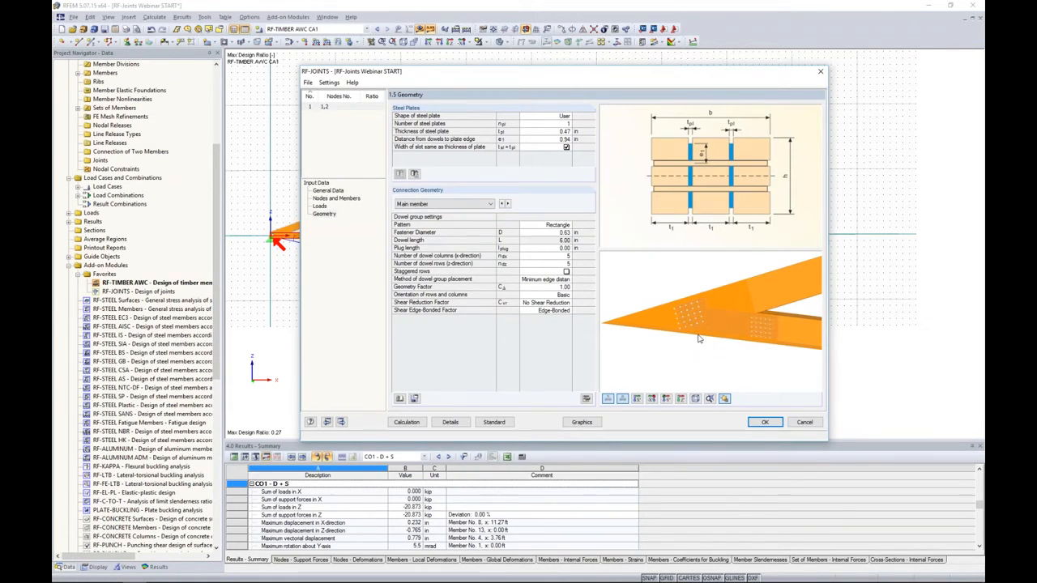
- Select load combination CO2 (1.4D + 1.6S) for the joint design and open the load duration and service conditions
left_click(339, 200)
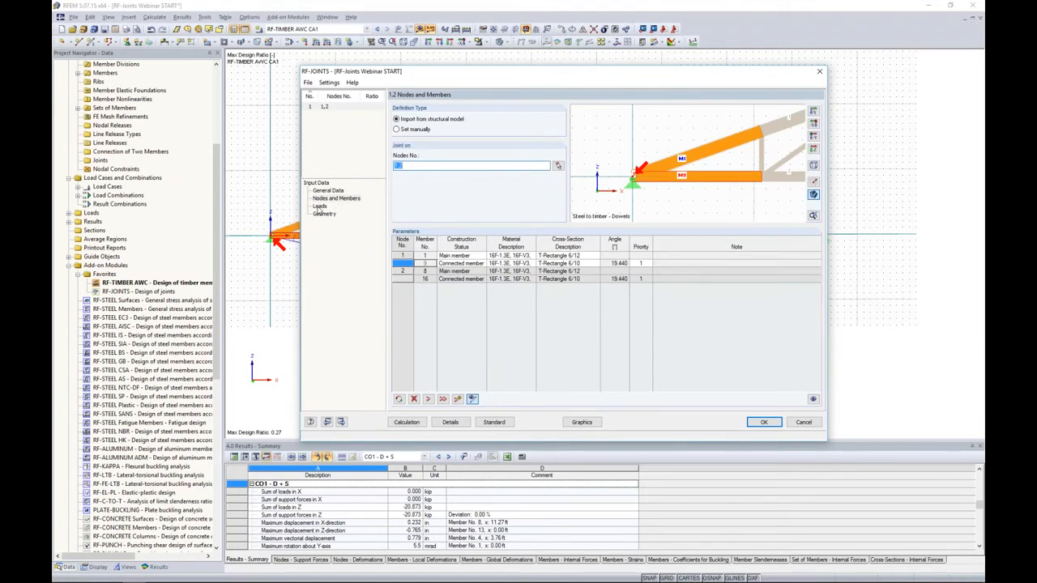
left_click(319, 206)
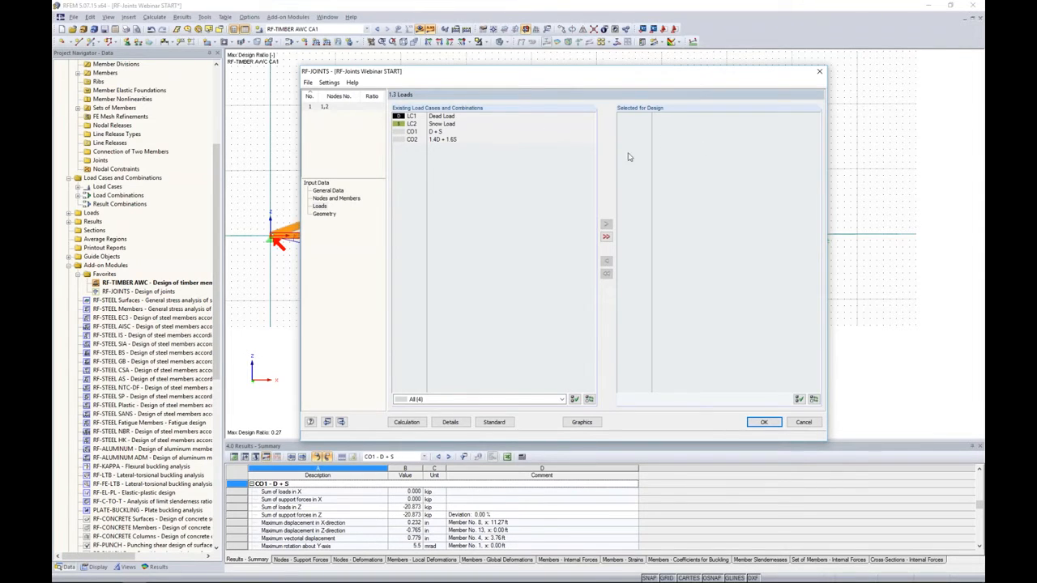
double_click(446, 141)
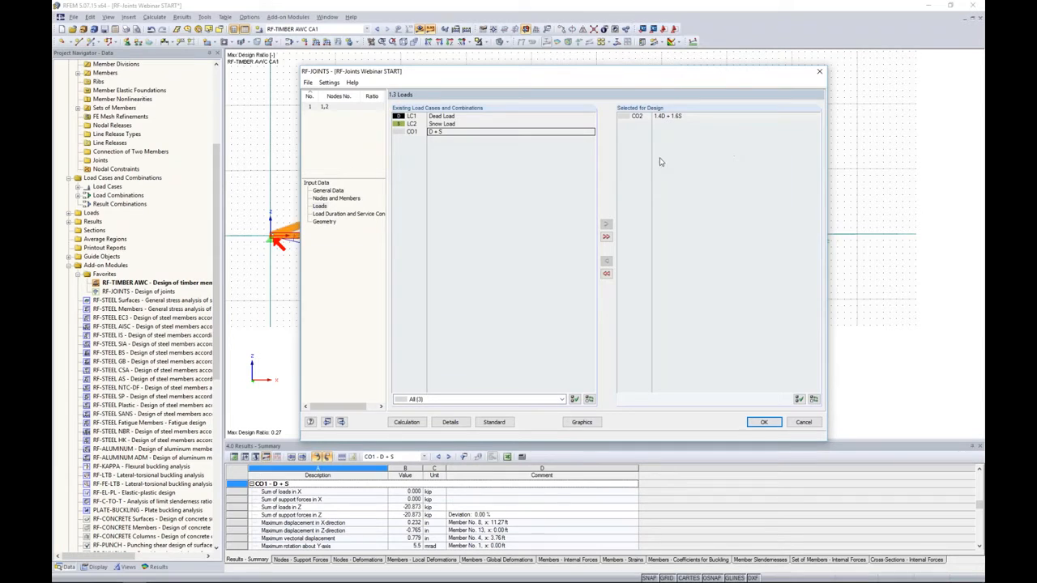
left_click(349, 214)
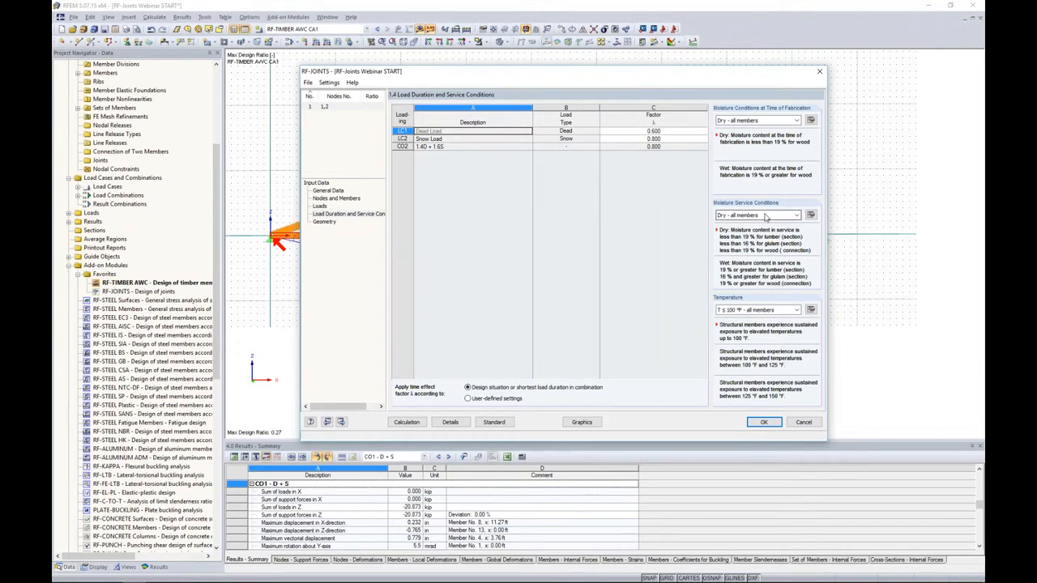
- Review the NDS 2015 standard settings for load duration, connection adjustment factors and member adjustment factors, leaving them as they are
left_click(494, 422)
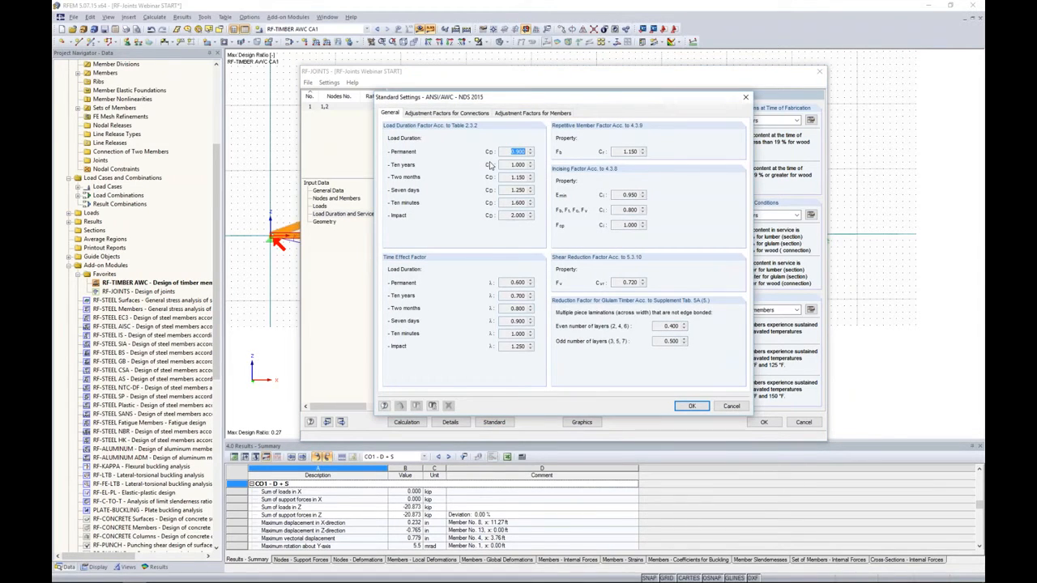
left_click(459, 115)
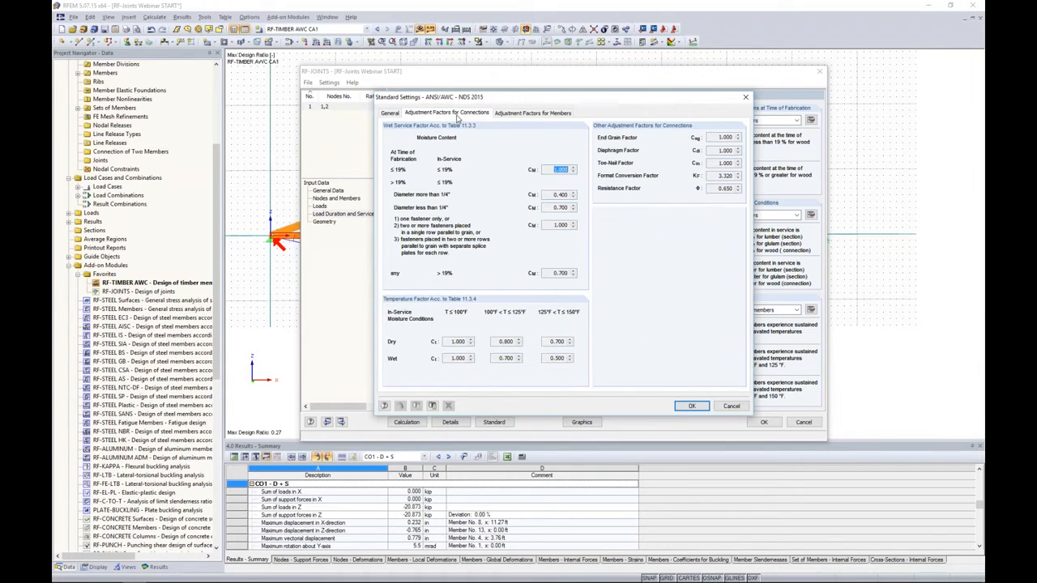
left_click(532, 115)
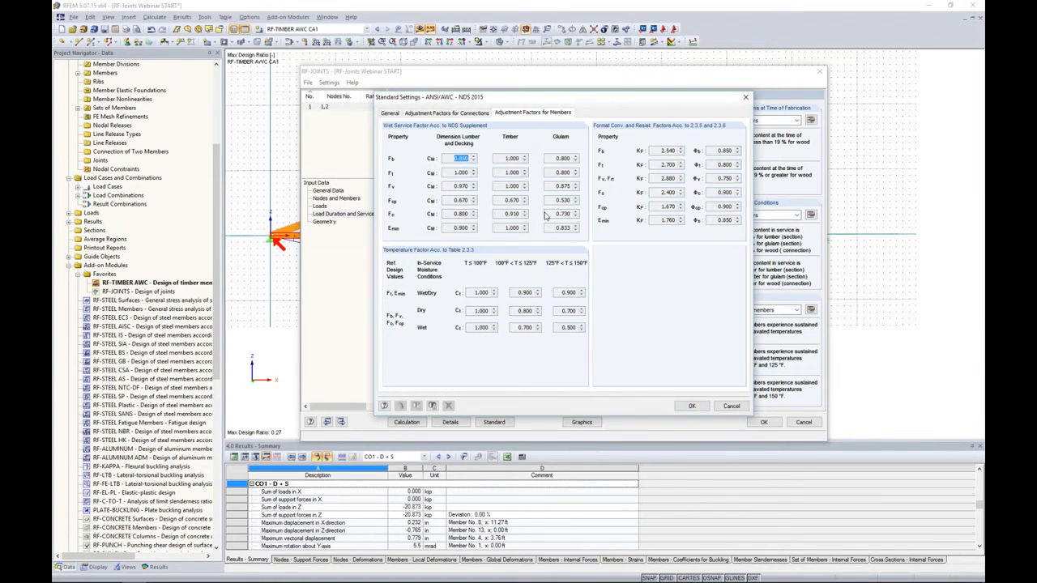
left_click(732, 407)
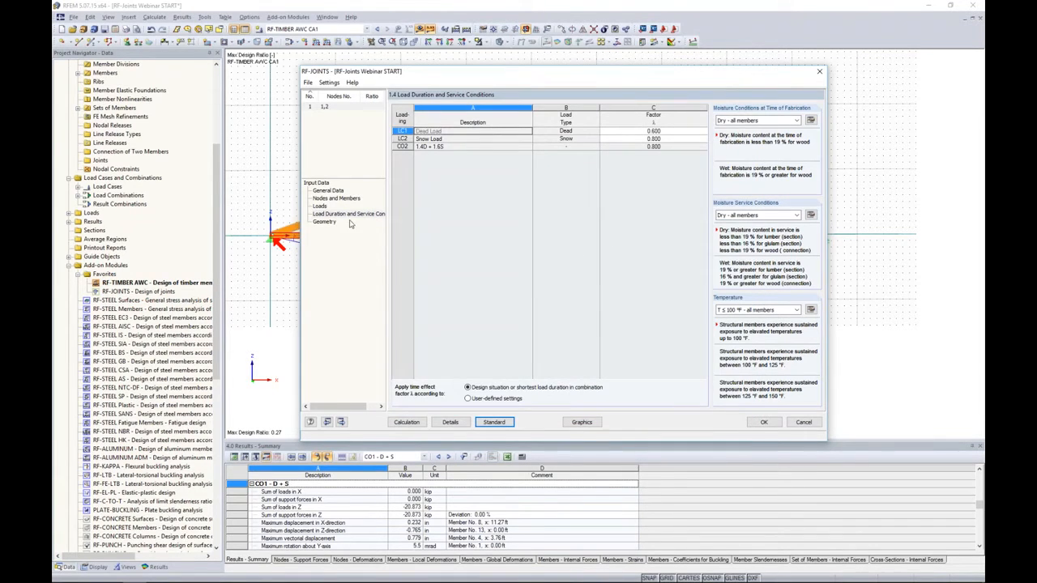
- Open the joint geometry and examine the user-shaped steel plate spanning the two dowel groups
left_click(324, 222)
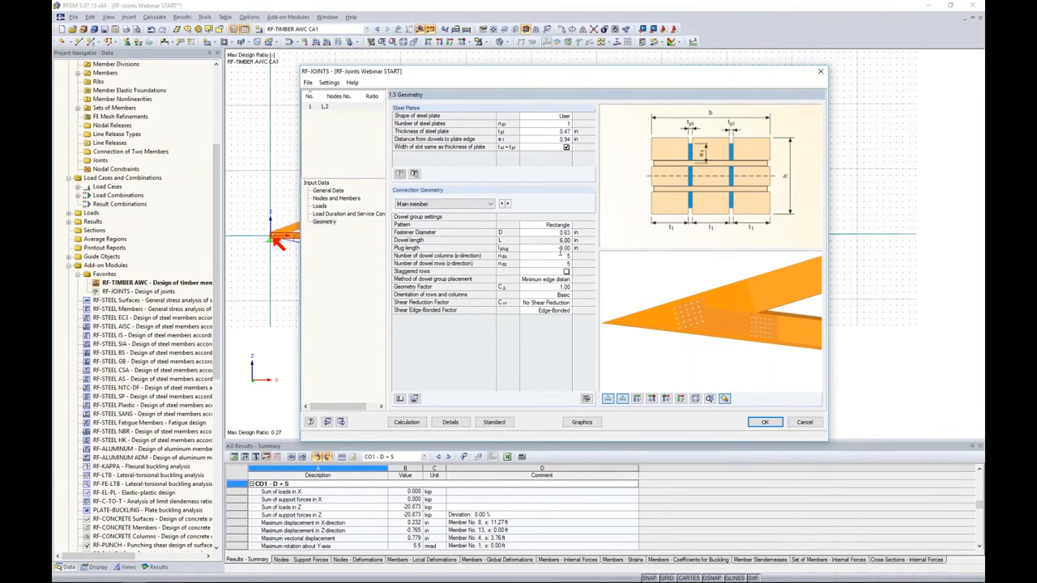
left_click(548, 116)
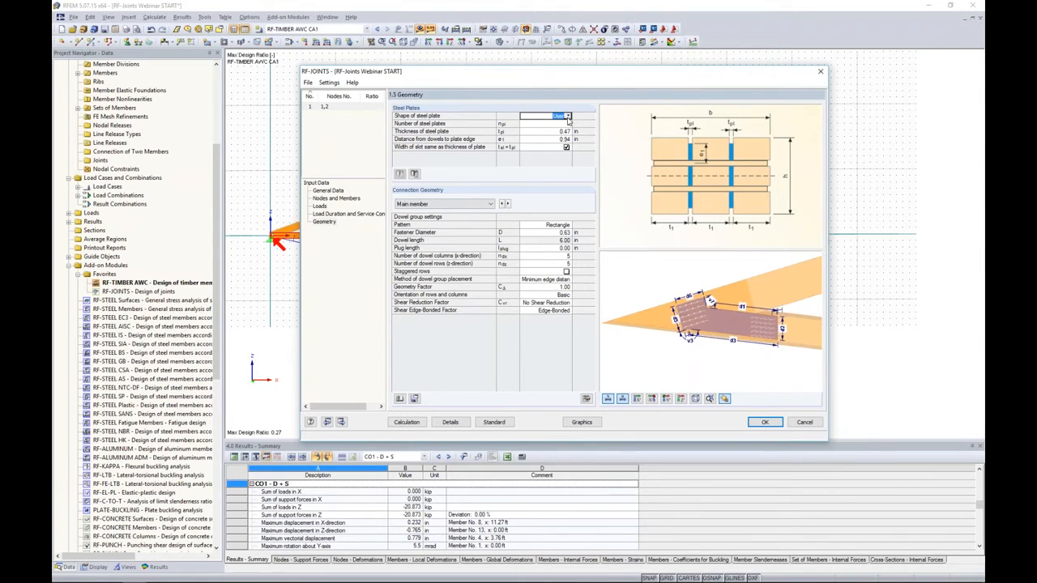
scroll(695, 313, "up", 5)
middle_click_drag(716, 330, 717, 367)
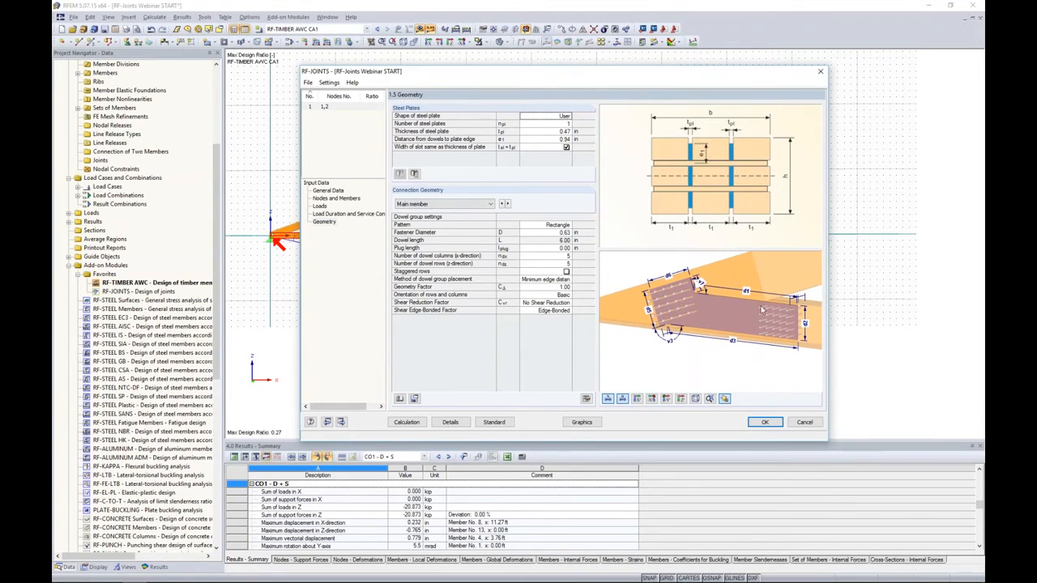
- Try the convex hull and rectangle shapes for the steel plate and return it to the User shape
left_click(559, 116)
left_click(569, 115)
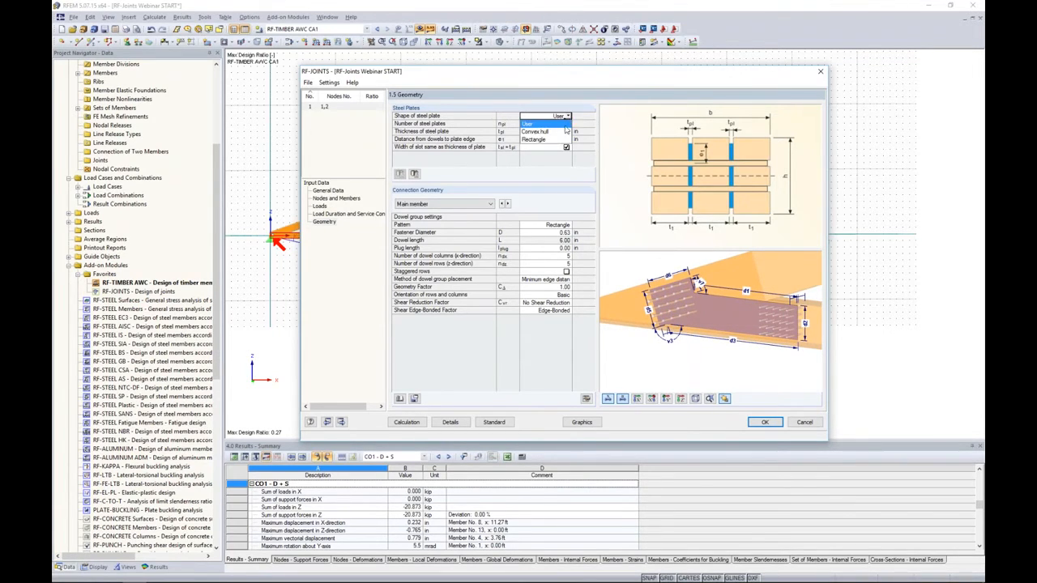
left_click(565, 130)
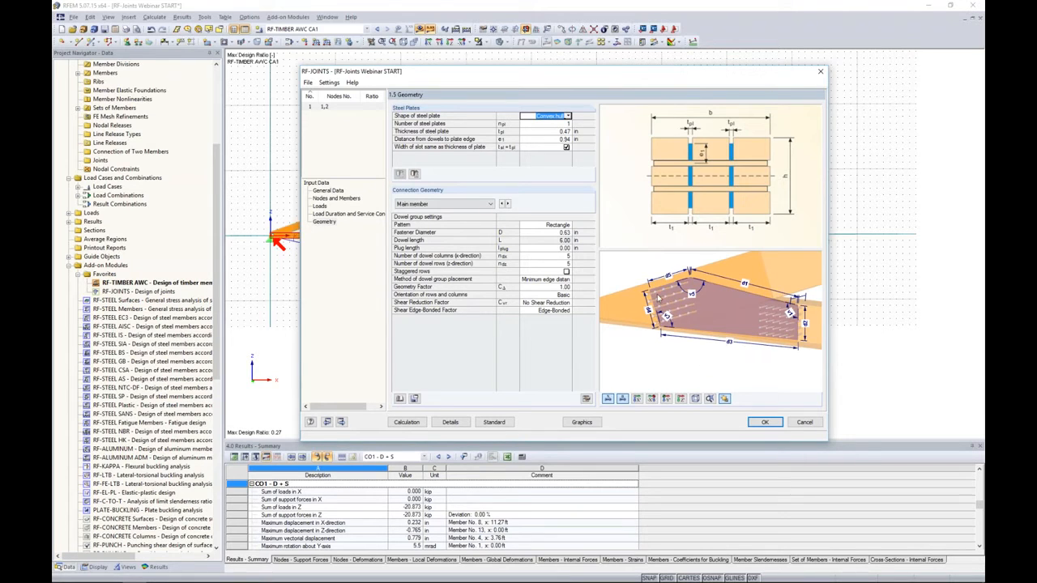
left_click(569, 116)
left_click(566, 139)
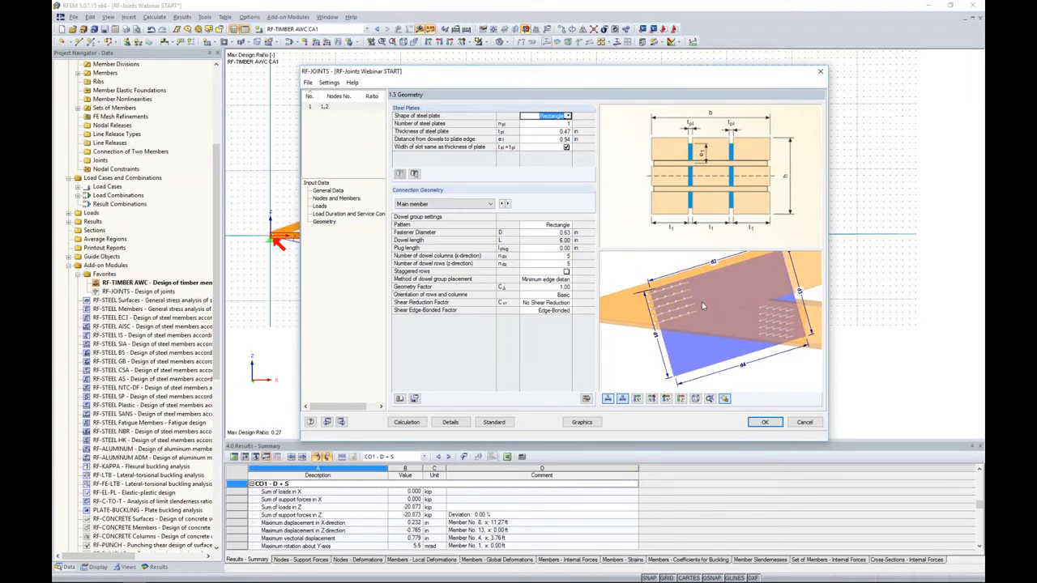
scroll(702, 302, "down", 3)
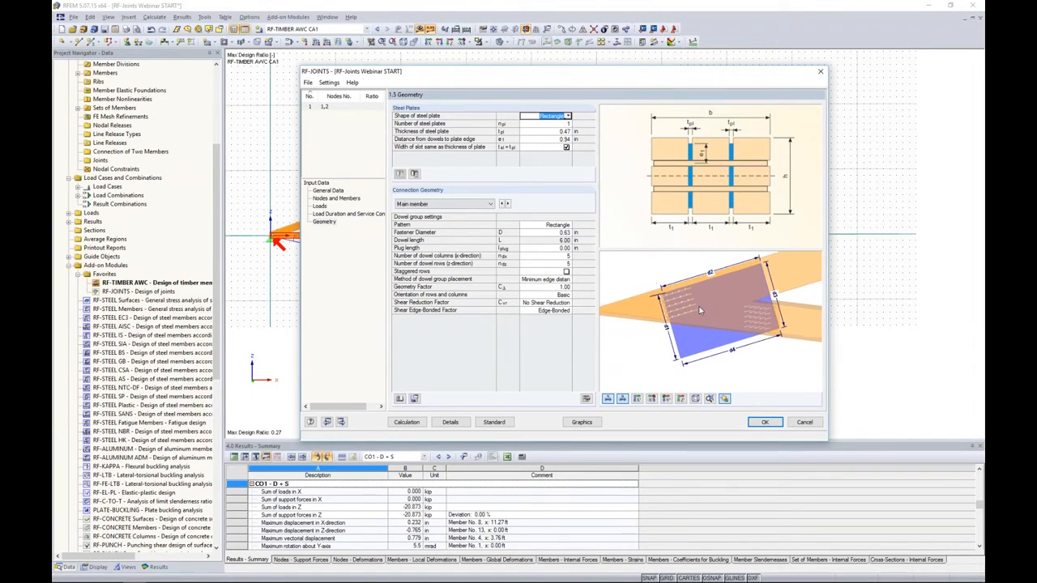
mouse_move(757, 357)
middle_mouse_down()
mouse_move(691, 363)
mouse_move(769, 347)
middle_mouse_up()
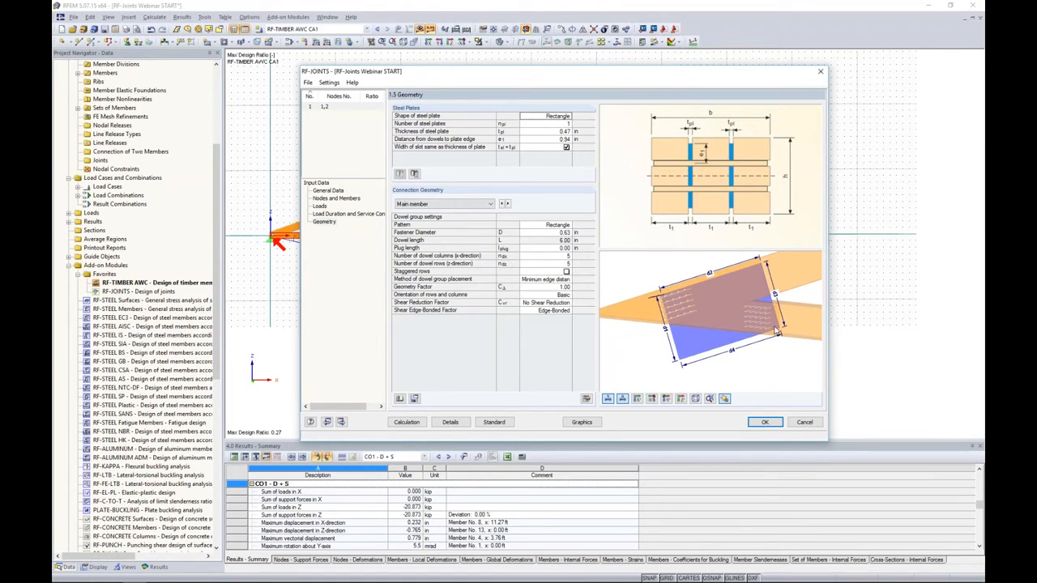
left_click(551, 116)
left_click(569, 116)
left_click(566, 130)
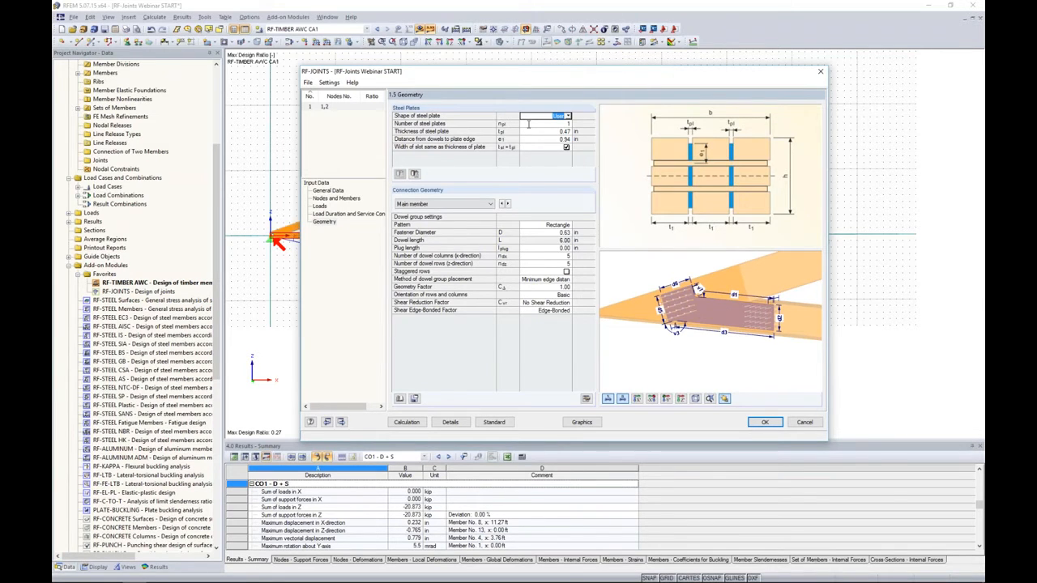
- Set the steel plate thickness to 0.50 in and the dowel-to-plate-edge distance to 1.20 in, with the slot width matching the plate thickness
left_click(530, 132)
key("Return")
type("1.2")
left_click(566, 147)
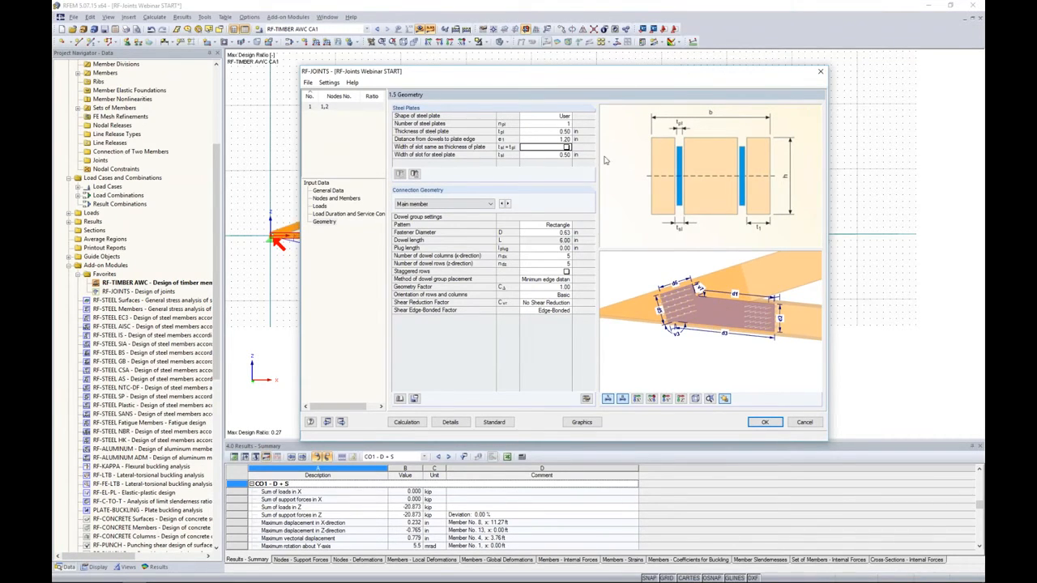
left_click(567, 148)
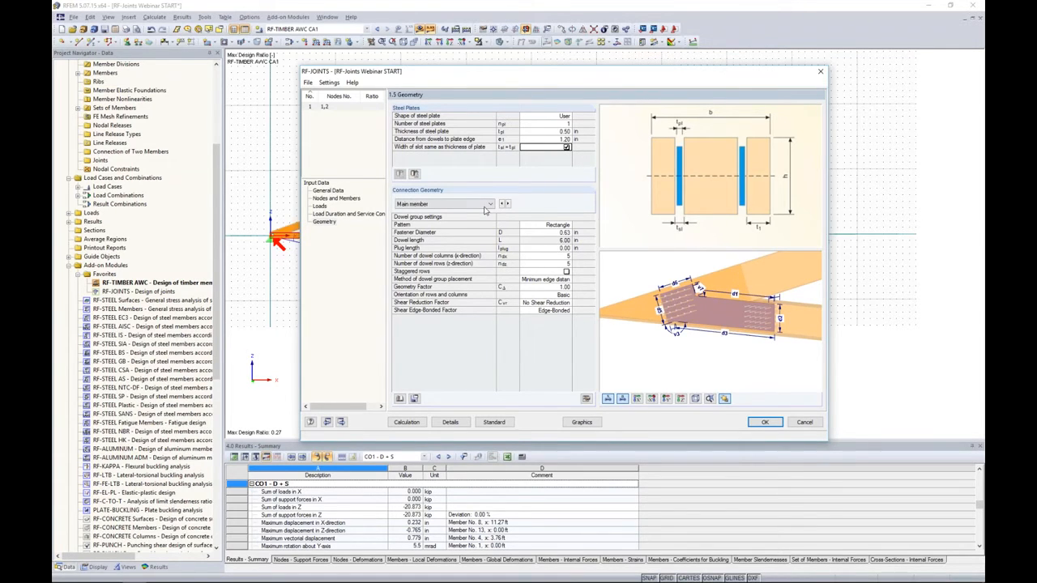
- Show the main member's dowel group face-on and set its fastener diameter to 0.50 in
left_click(438, 205)
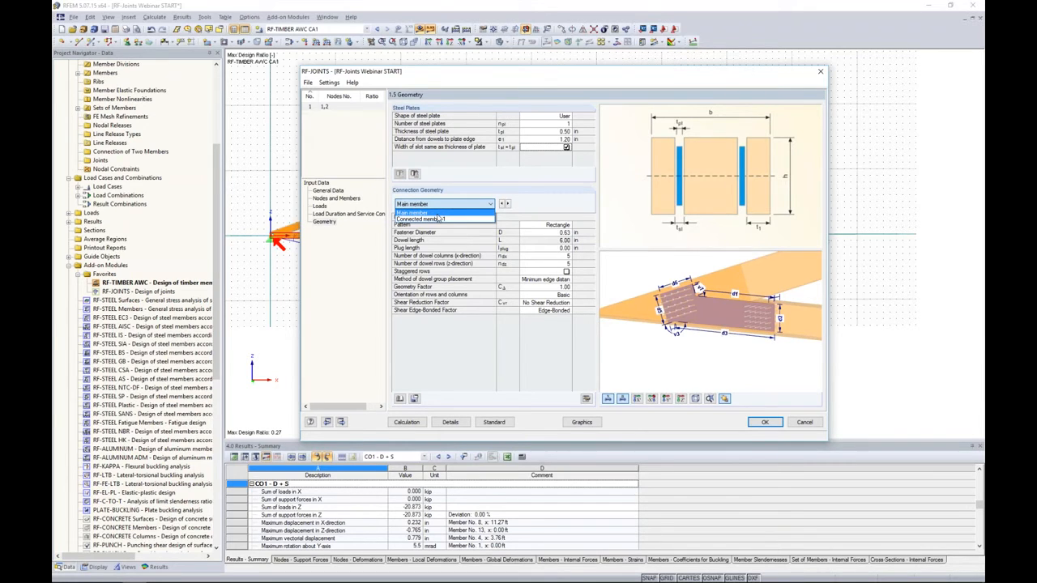
left_click(434, 213)
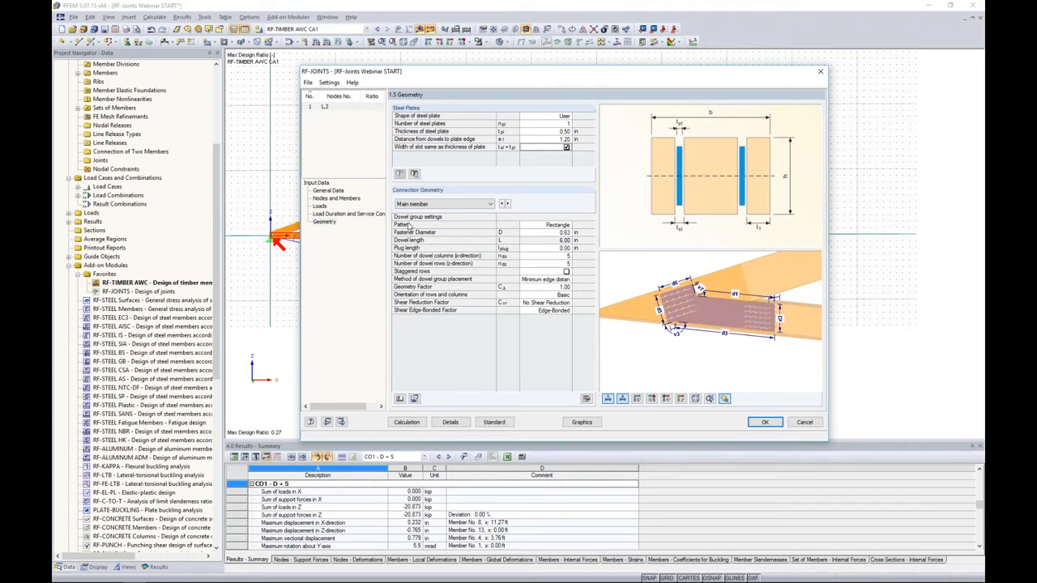
left_click(550, 233)
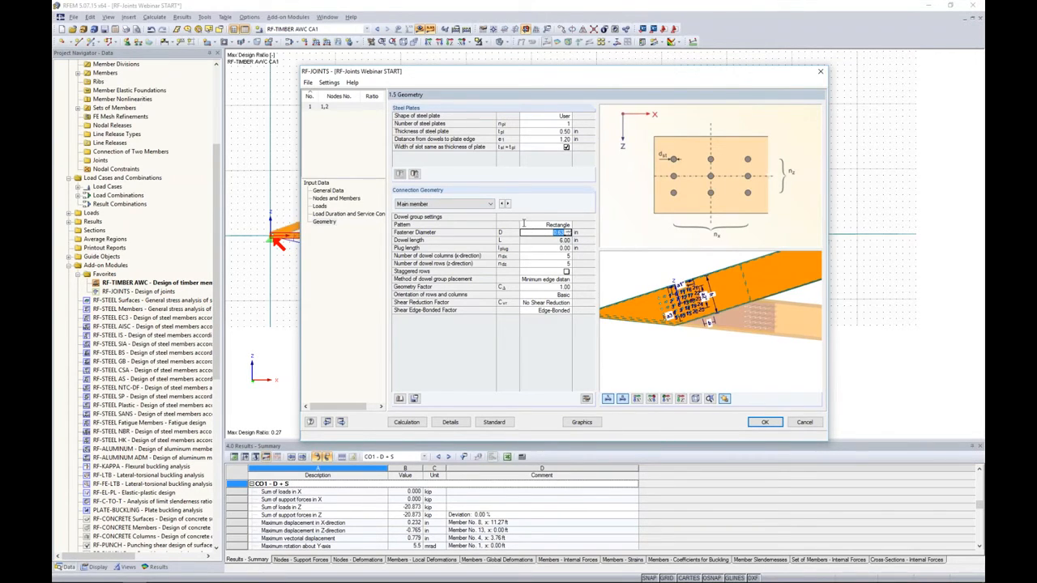
left_click(666, 399)
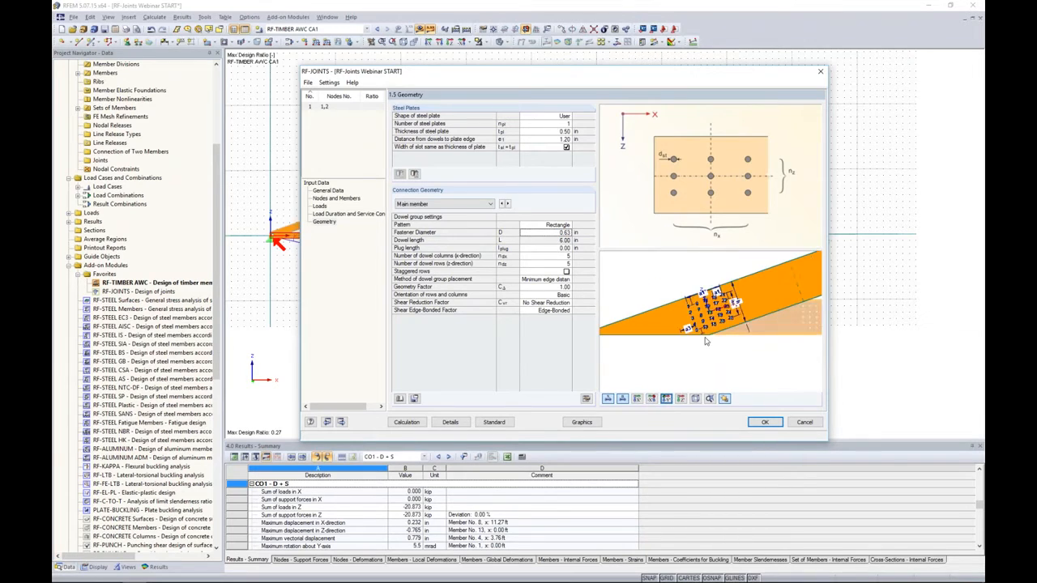
scroll(705, 341, "up", 5)
middle_click_drag(750, 307, 726, 320)
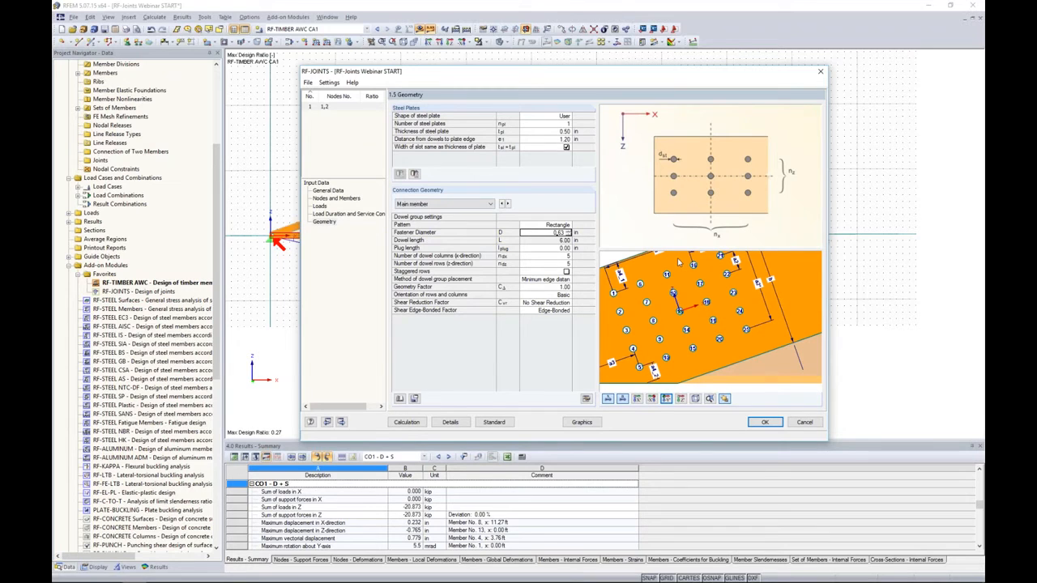
key("Return")
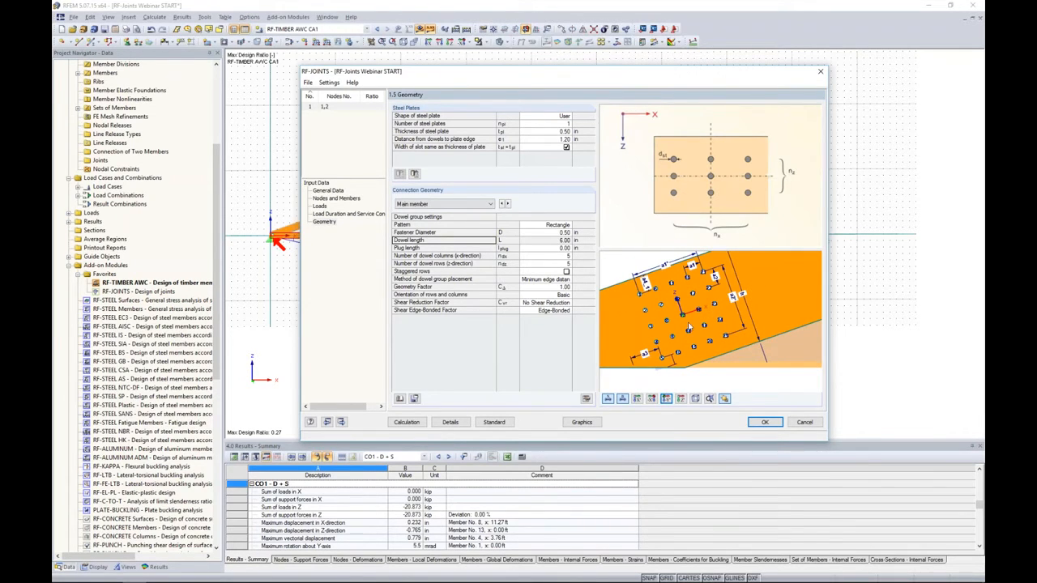
- Try a plug length of 0.50 in for the main member's dowels and reset it to 0.00 in
left_click(558, 240)
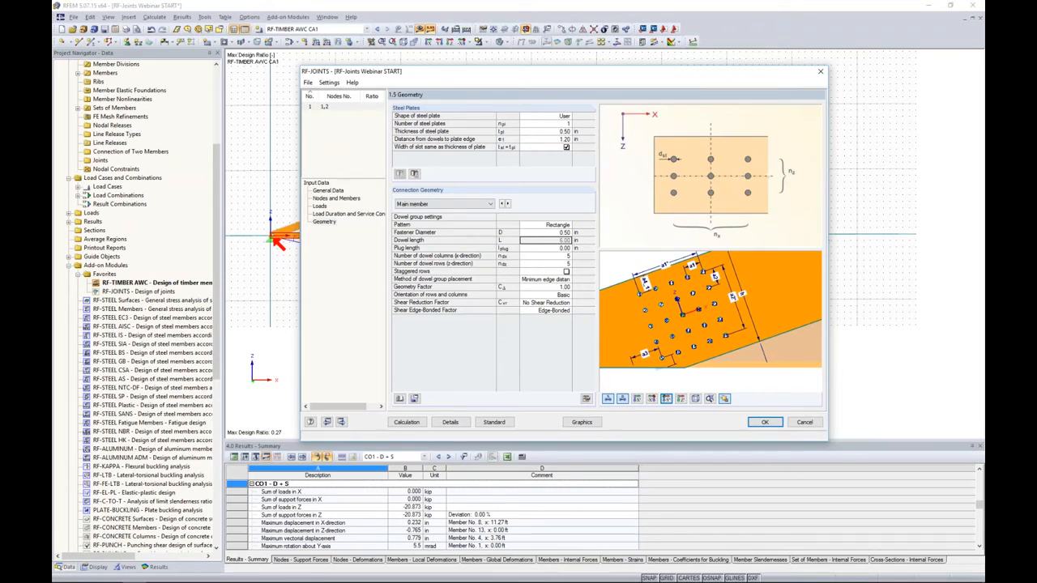
left_click(551, 247)
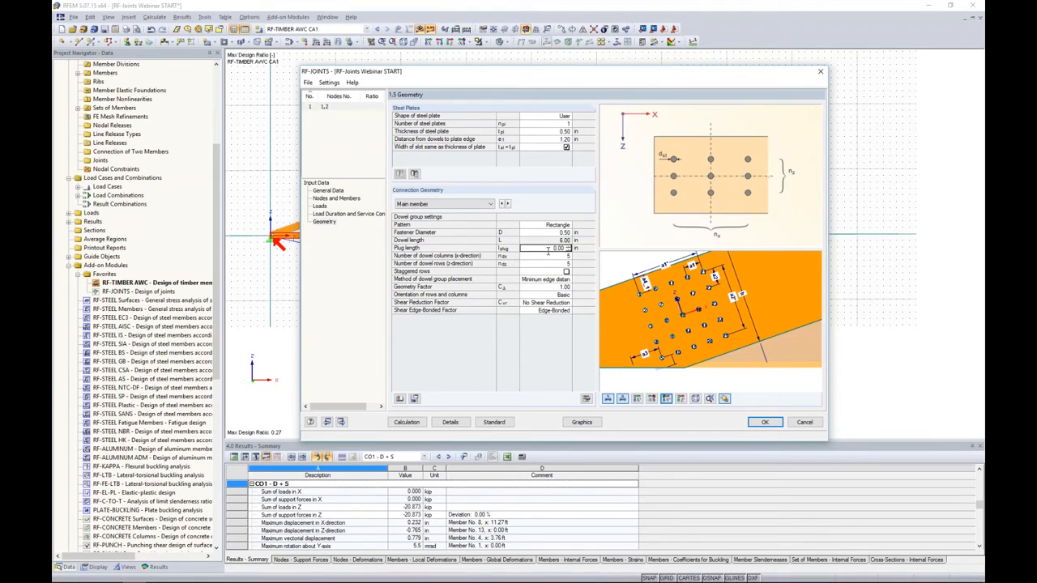
key("Return")
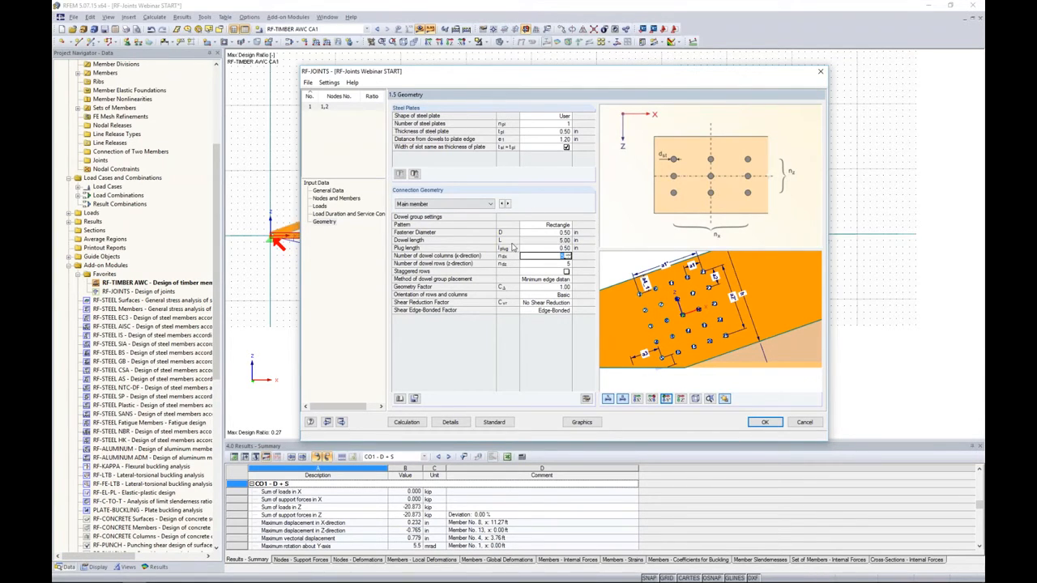
left_click(558, 247)
key("Return")
- Arrange the main member's dowel group in 8 columns and 4 rows, with staggered rows enabled
type("8")
key("Return")
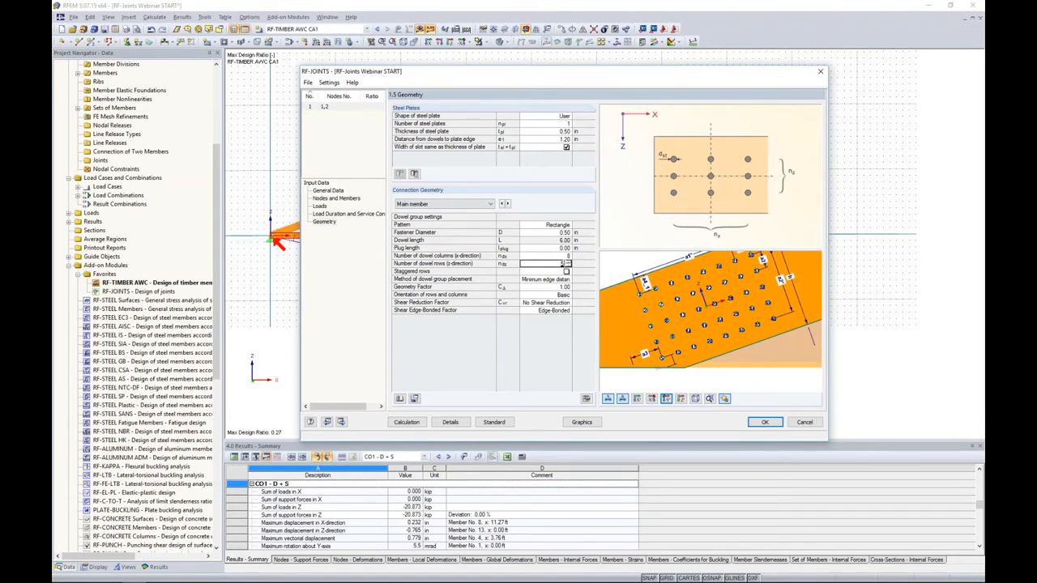
left_click(568, 265)
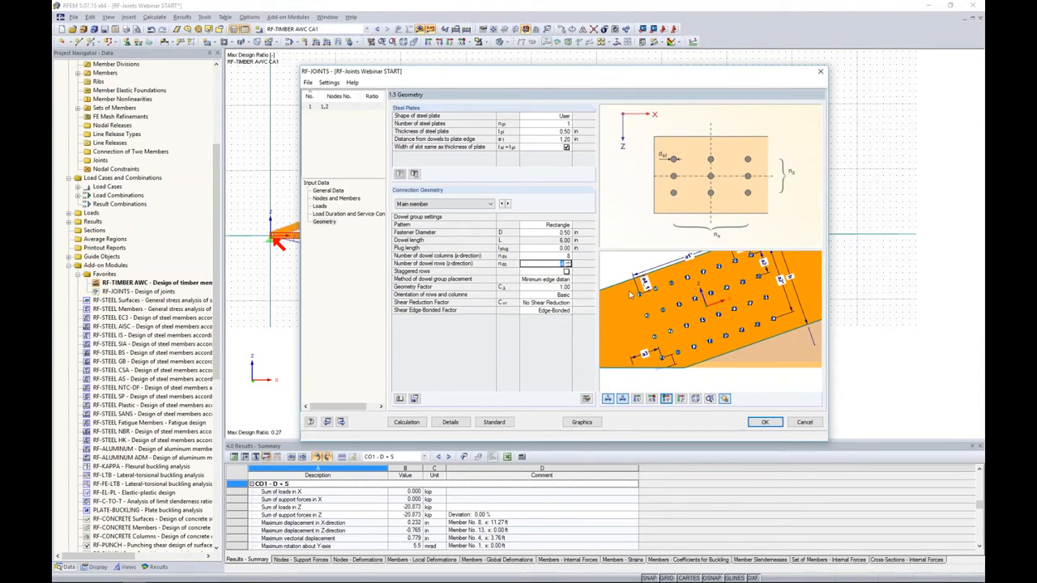
left_click(566, 272)
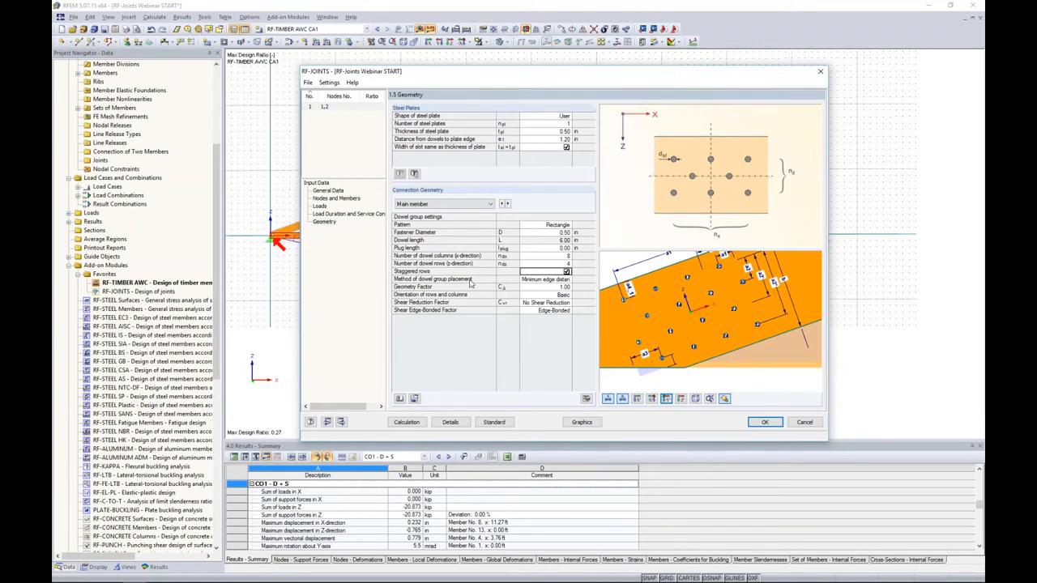
- Review the dowel group placement methods, keeping minimum edge distance, and check the geometry factor
left_click(545, 279)
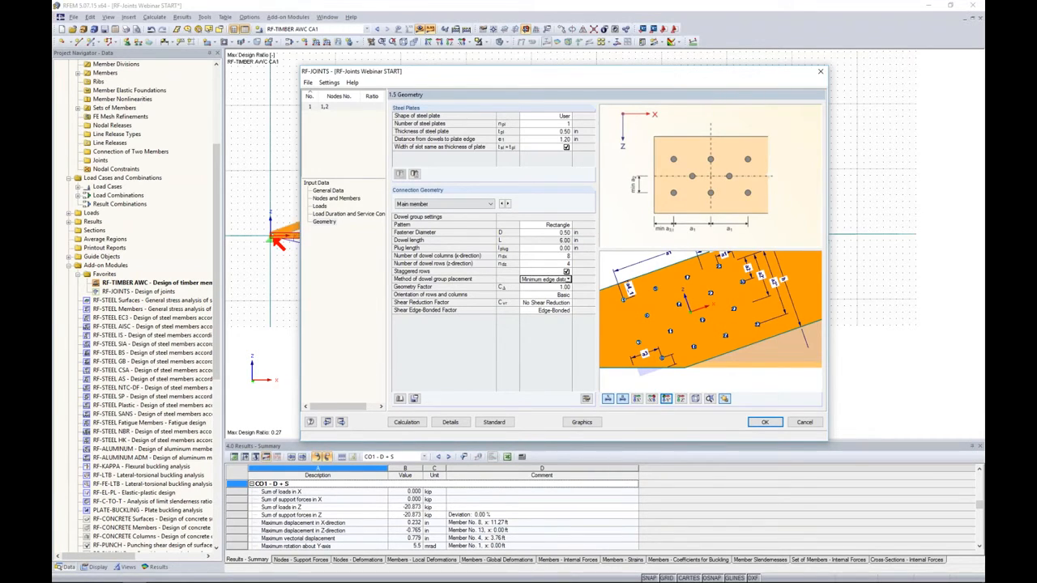
left_click(569, 279)
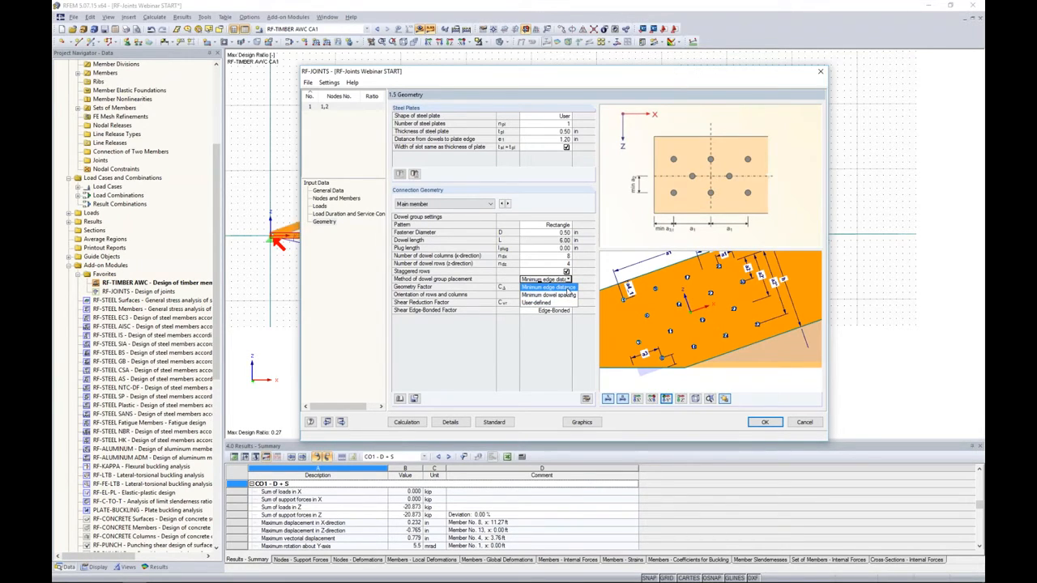
left_click(559, 288)
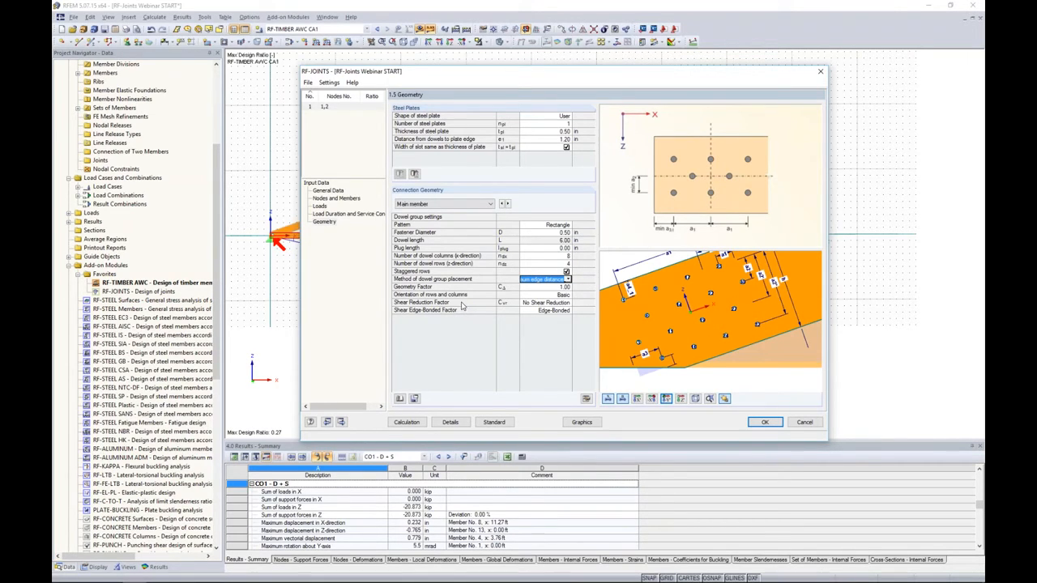
left_click(553, 288)
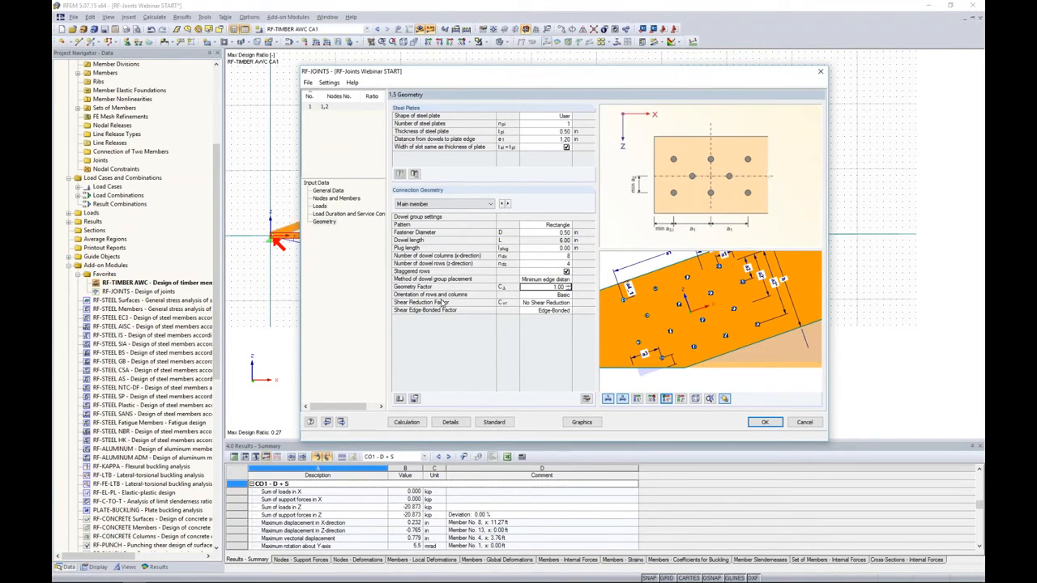
- Preview the rotated orientation for the main member's dowel rows and columns and switch it to Slanting
left_click(551, 295)
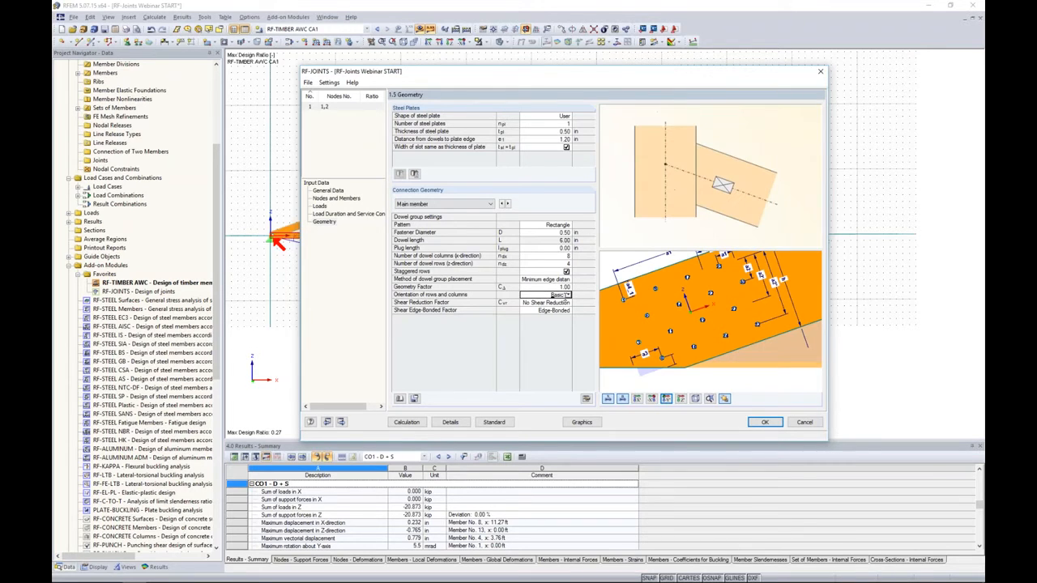
left_click(569, 295)
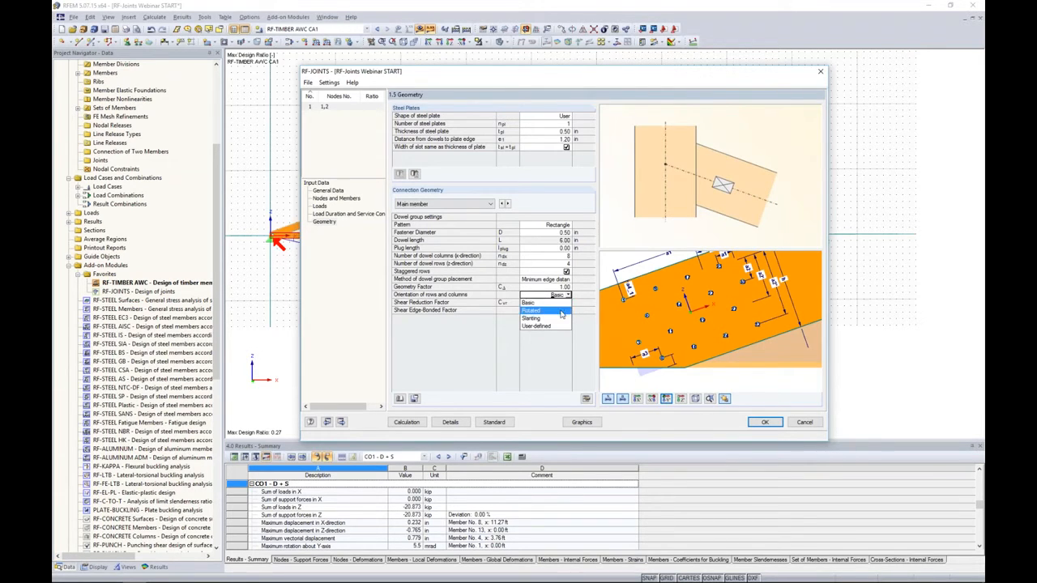
left_click(559, 312)
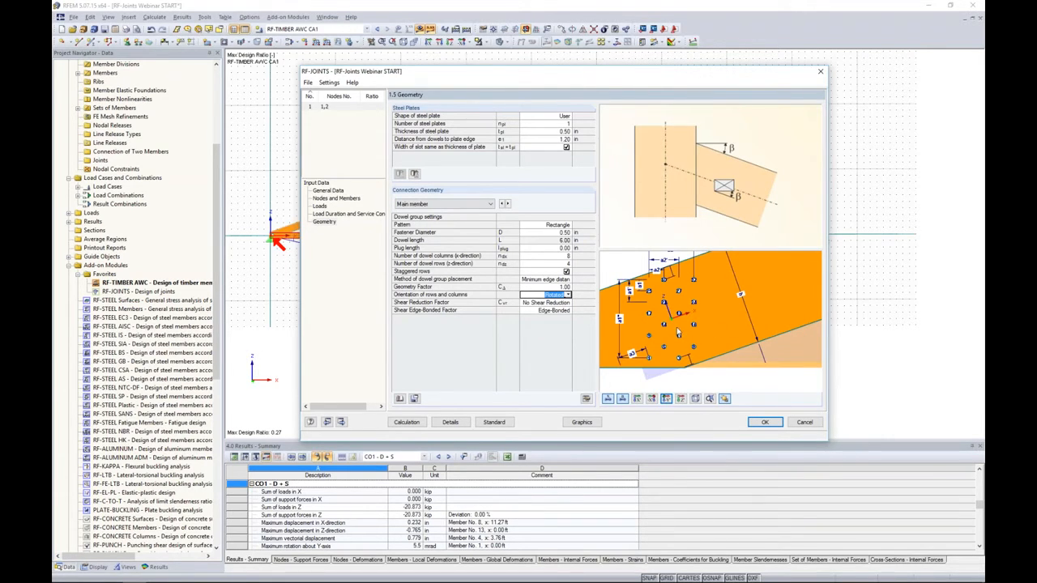
left_click(568, 294)
left_click(533, 318)
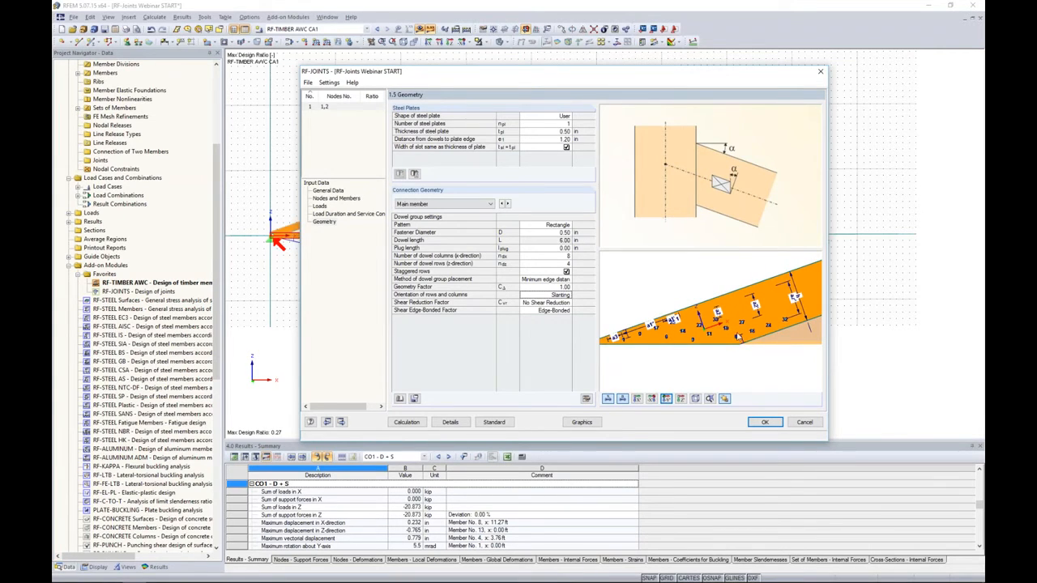
- Try the user-defined orientation for the main member's dowel rows and columns, and set it to Basic
scroll(699, 337, "up", 3)
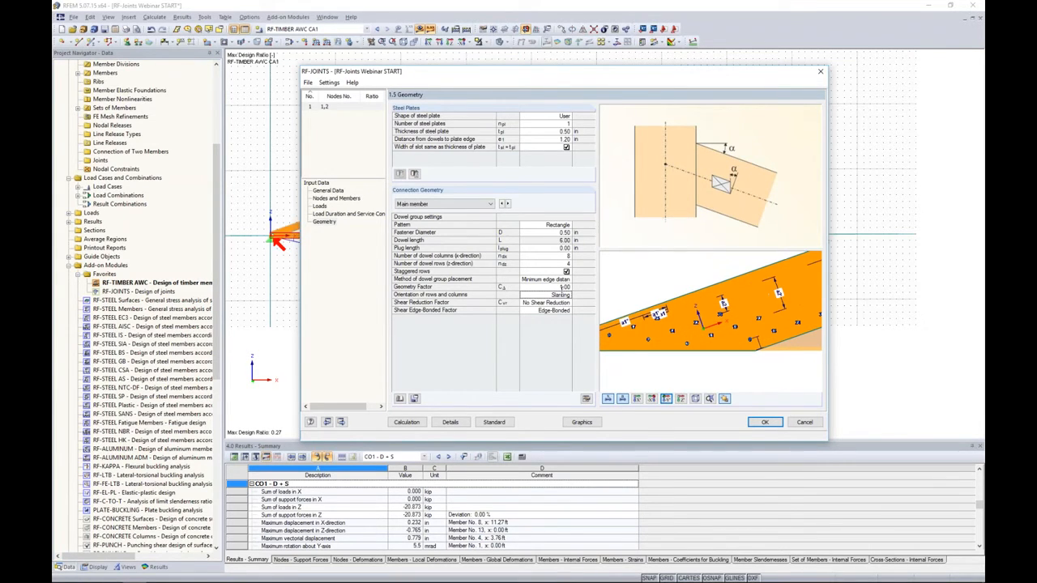
left_click(562, 295)
left_click(569, 295)
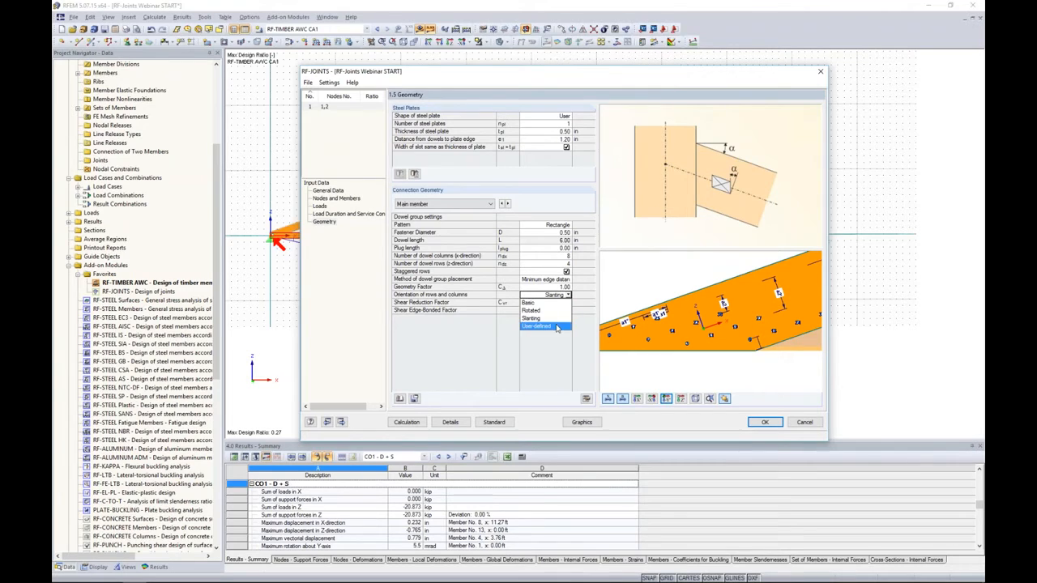
left_click(561, 326)
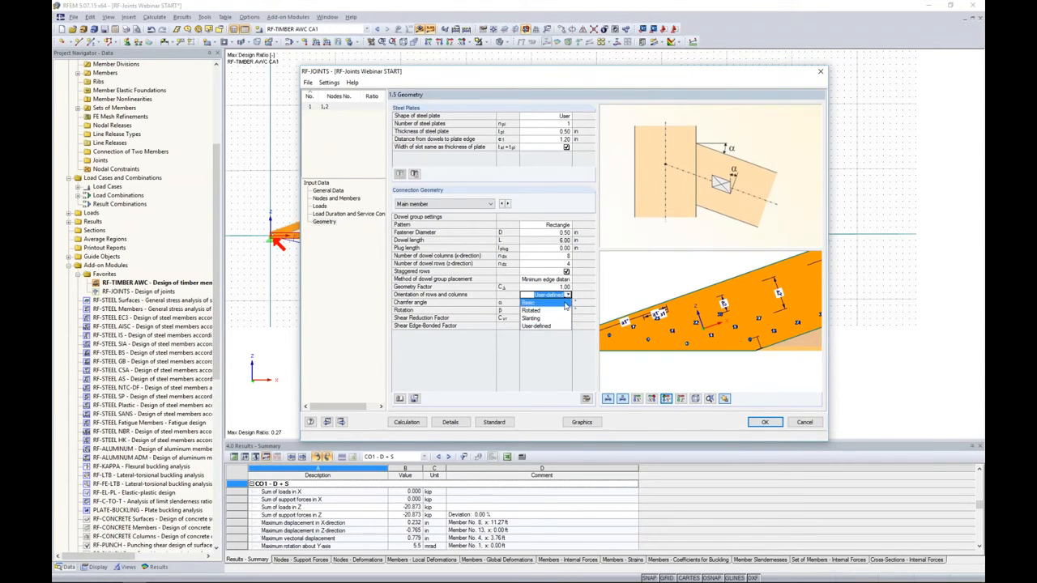
left_click(531, 302)
middle_click_drag(795, 322, 748, 321)
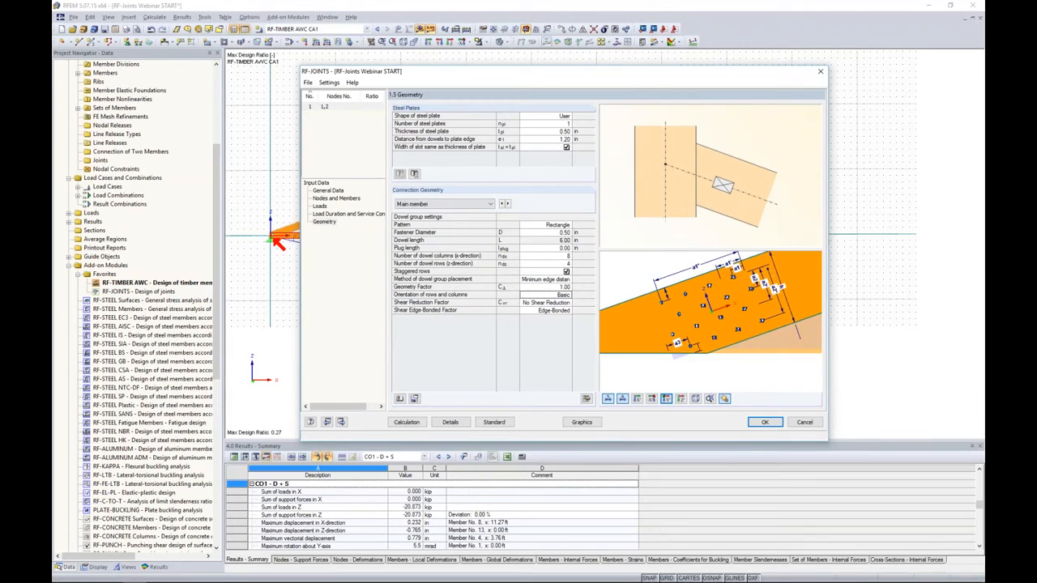
scroll(749, 320, "up", 2)
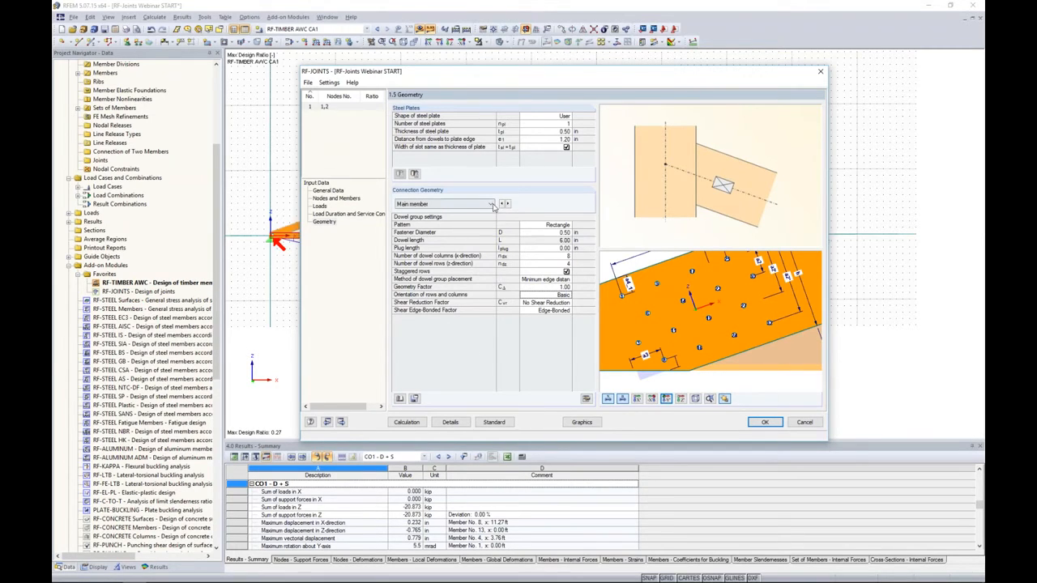
- Switch the connection geometry to Connected member 1 and set its fastener diameter to 0.50 in
scroll(669, 300, "down", 3)
middle_click_drag(757, 320, 643, 312)
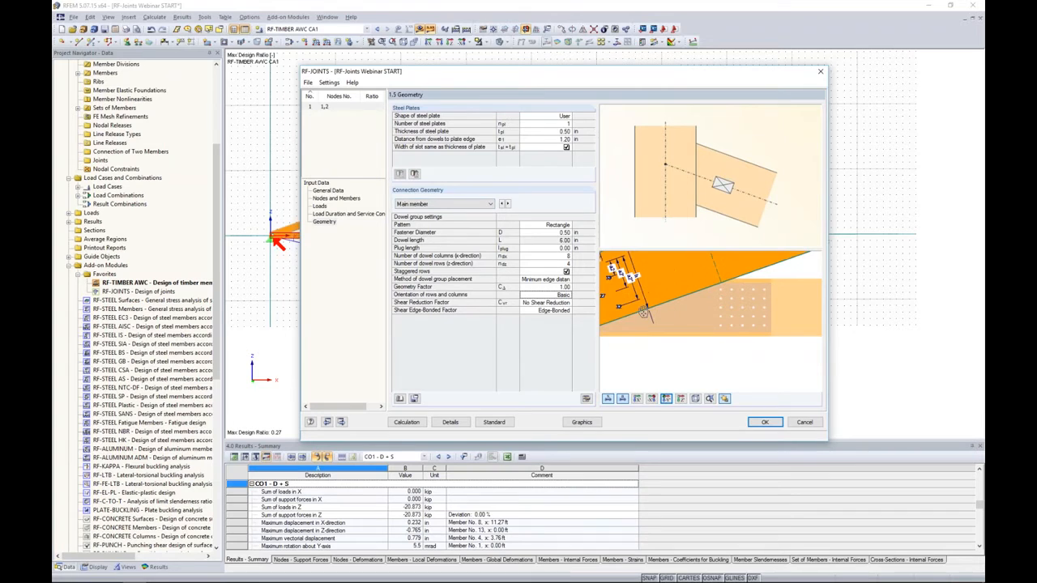
left_click(472, 204)
left_click(459, 220)
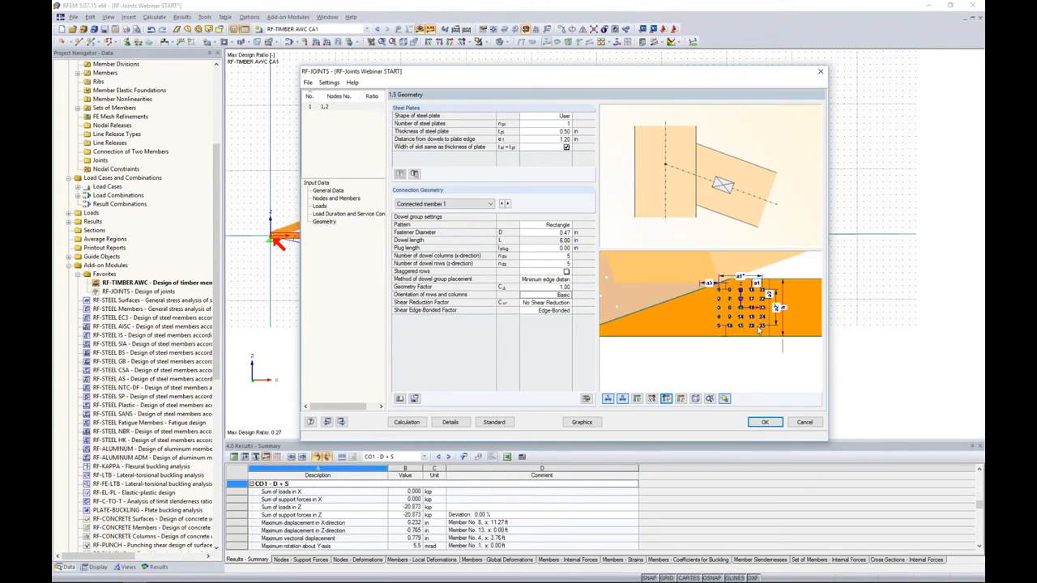
scroll(758, 320, "up", 2)
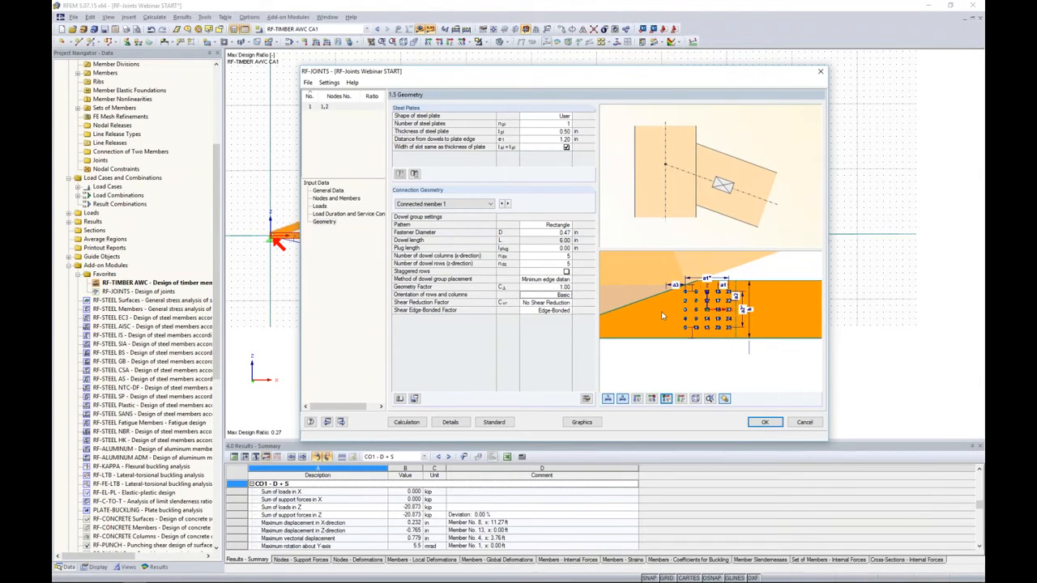
left_click(553, 234)
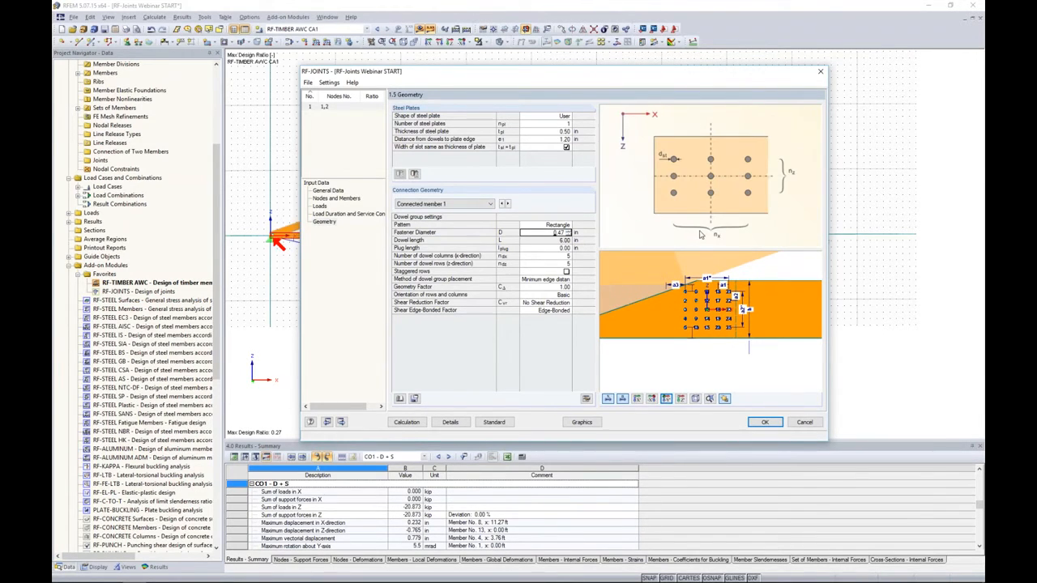
type("0.50")
key("Return")
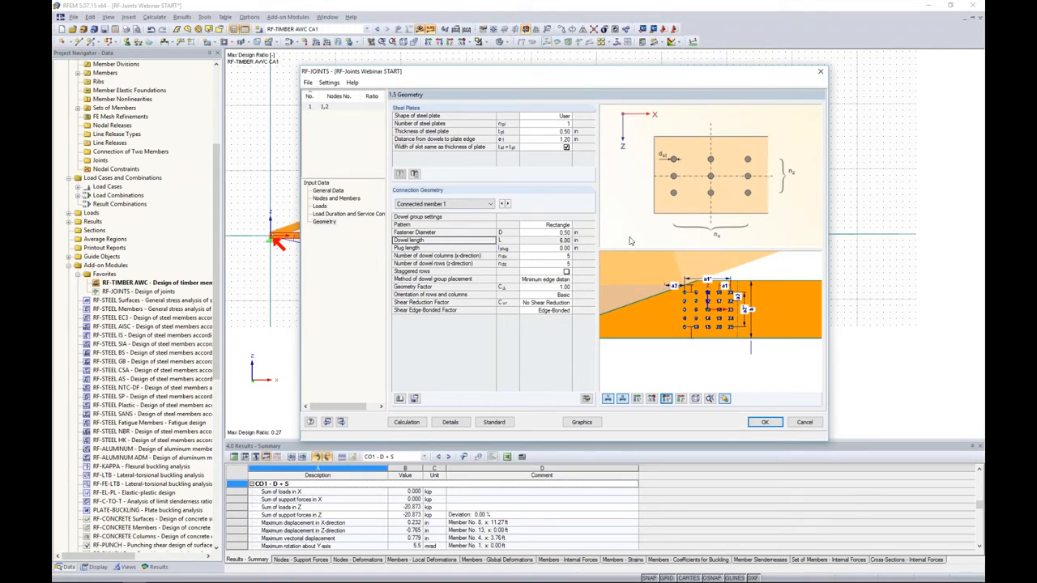
- Arrange connected member 1's dowel group in 10 columns and 2 rows, with staggered rows enabled
left_click(560, 255)
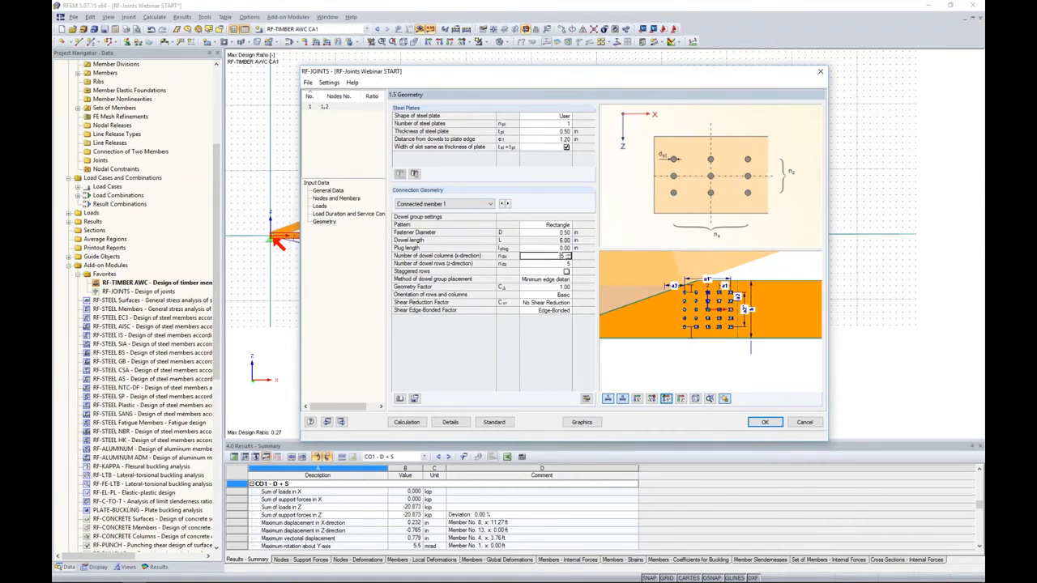
type("10")
key("Return")
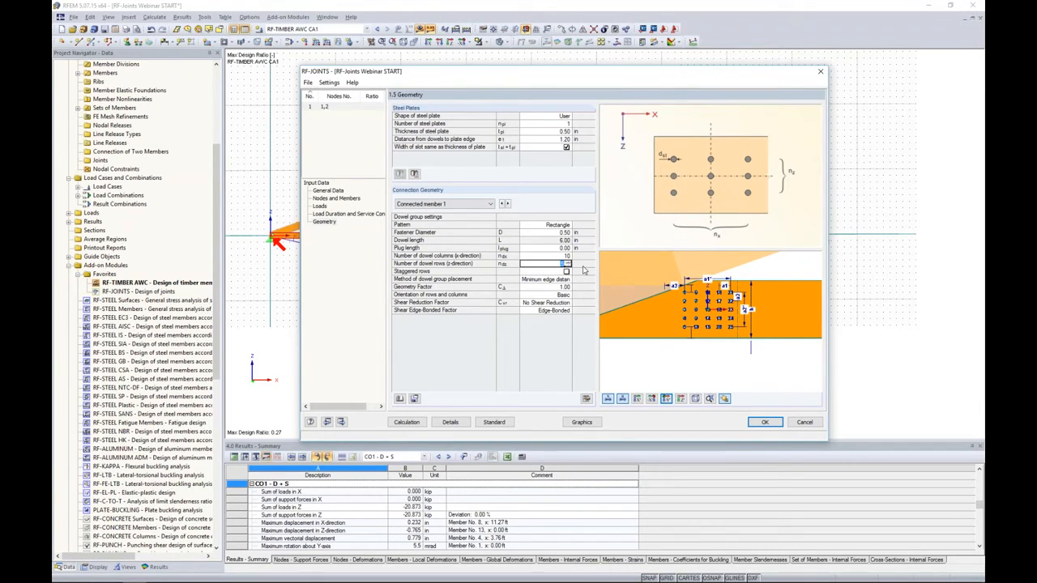
type("2")
key("Return")
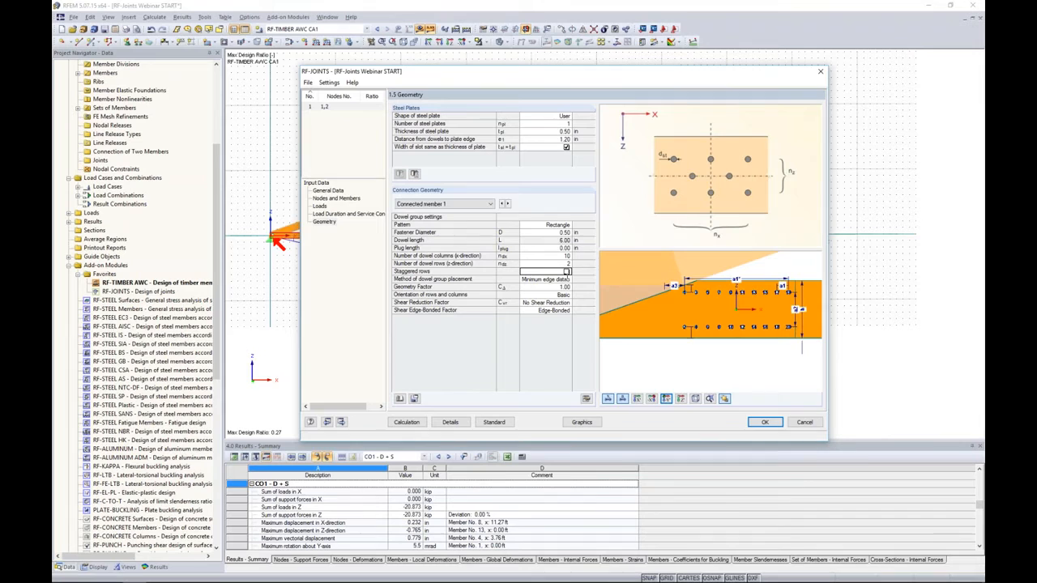
left_click(567, 271)
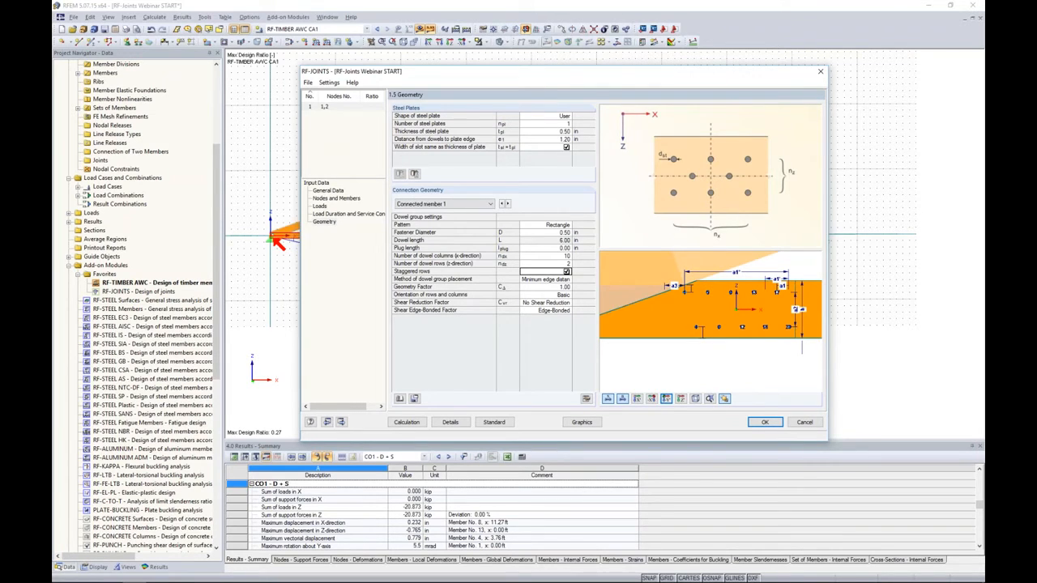
- Run the joint calculation and look through the design summary for the main and connected members
left_click(406, 422)
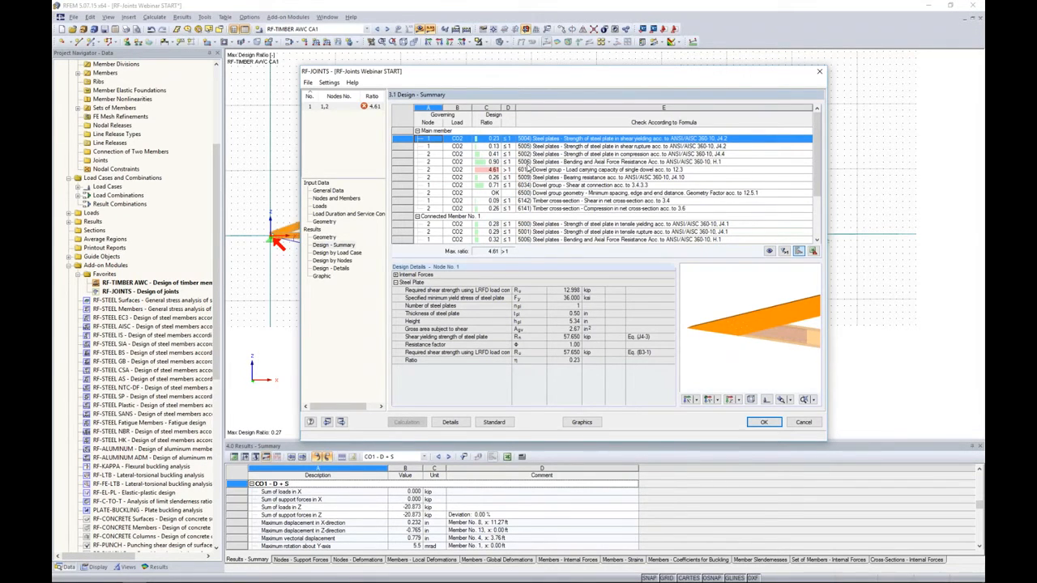
scroll(560, 208, "down", 3)
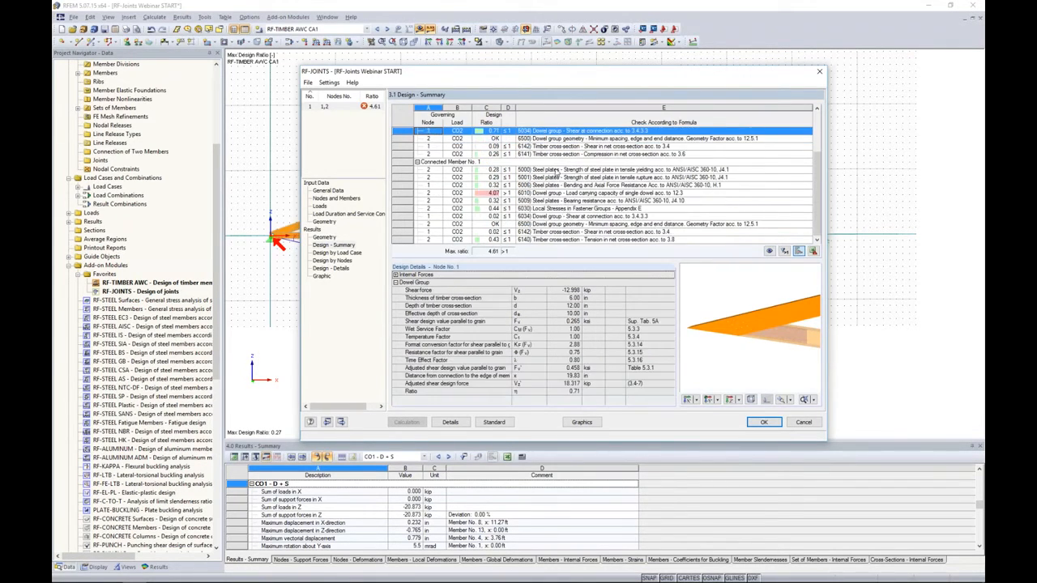
scroll(550, 217, "up", 3)
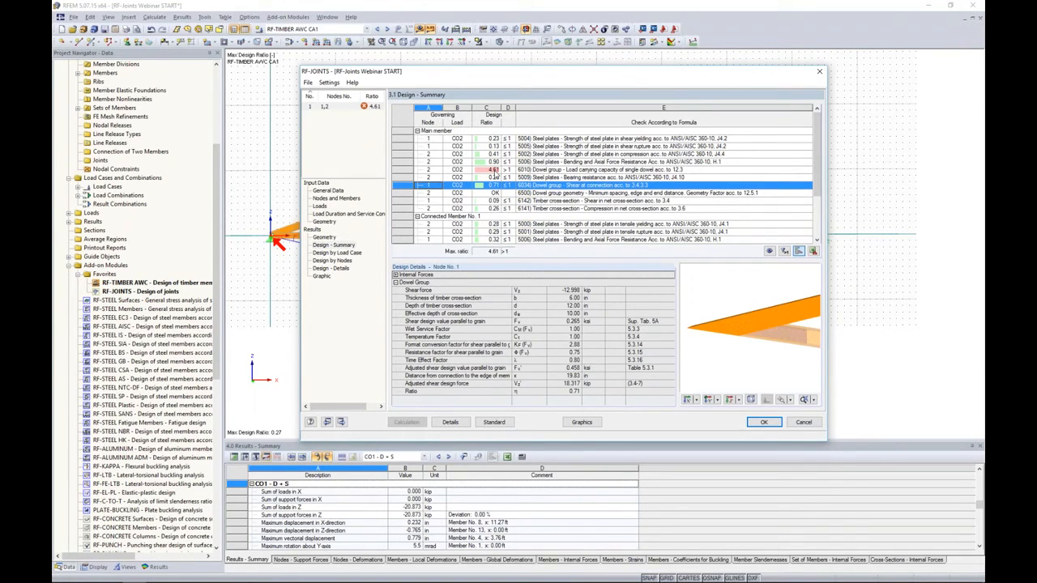
- Review the main member's steel plate checks for shear yielding, shear rupture, compression, and combined bending and axial force
left_click(529, 142)
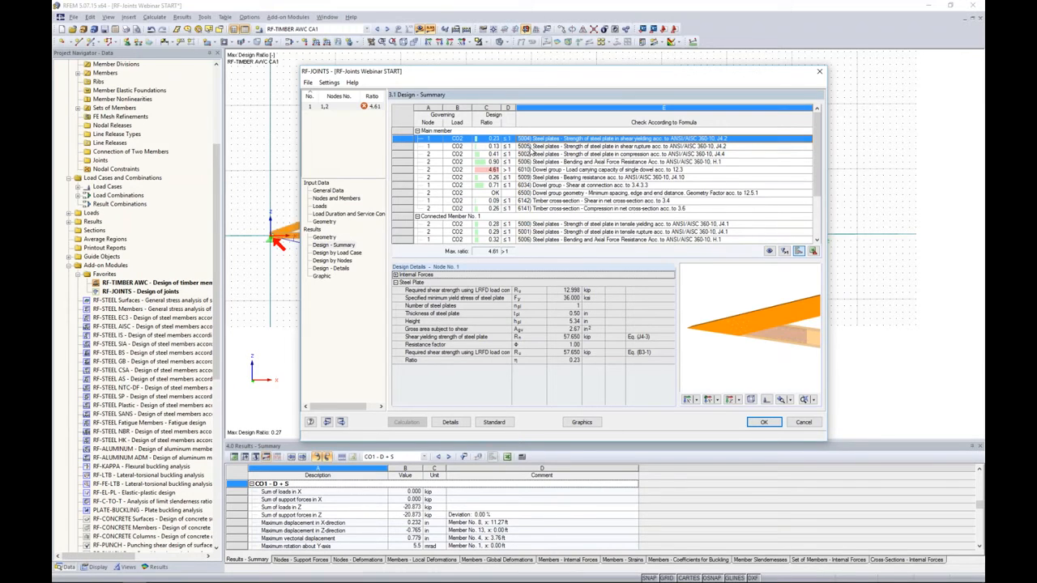
left_click(530, 146)
left_click(535, 154)
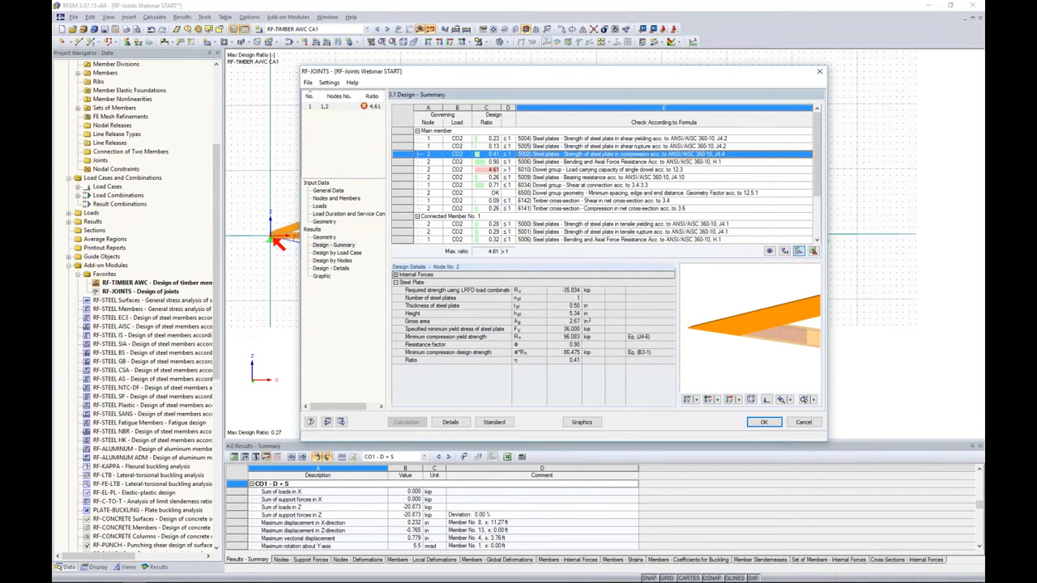
left_click(535, 163)
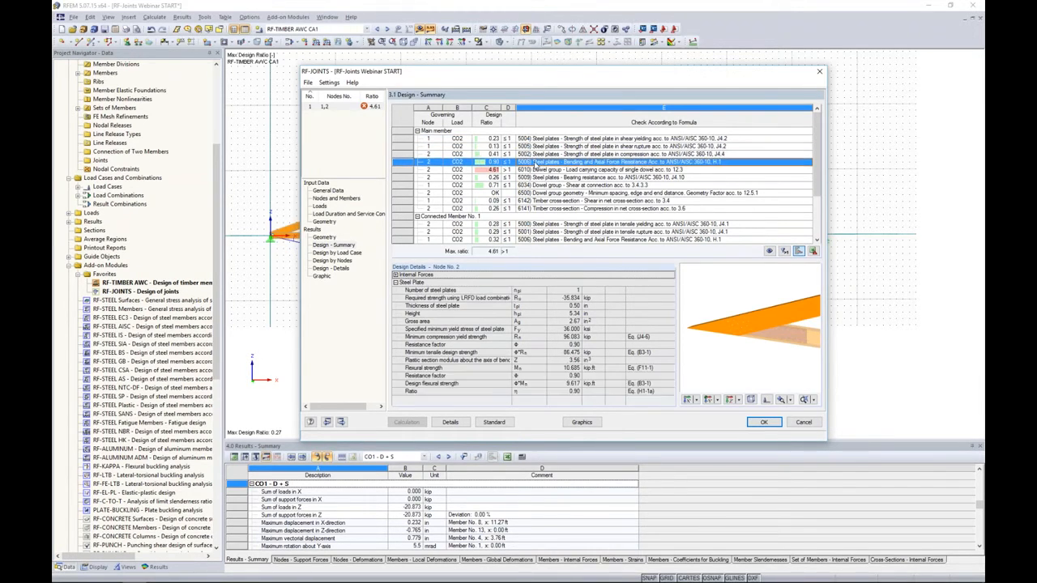
- Examine the main member's single-dowel load capacity details down to the design ratio, and the steel plate bearing resistance check
left_click(535, 170)
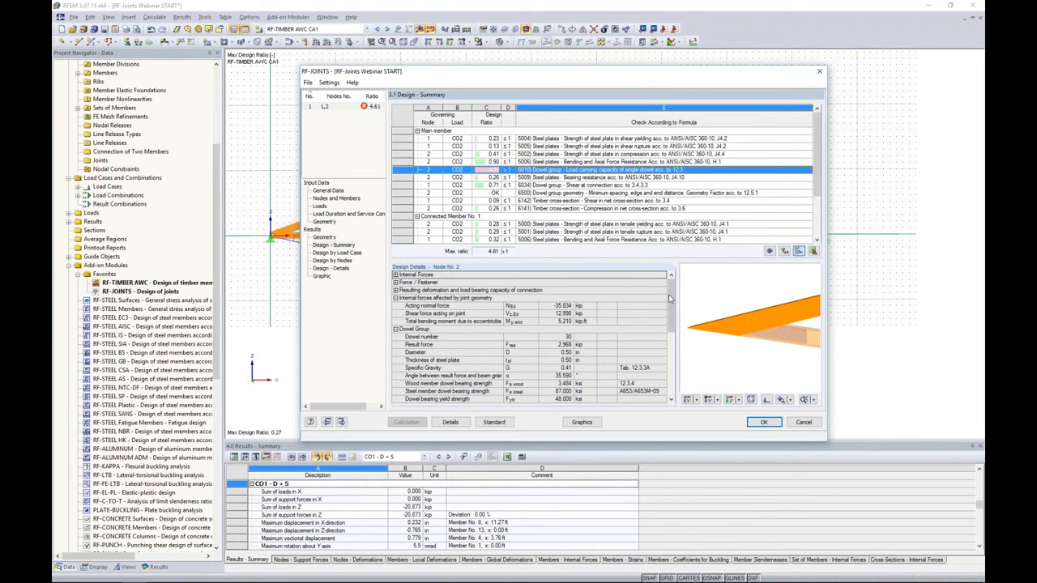
left_click_drag(671, 299, 671, 330)
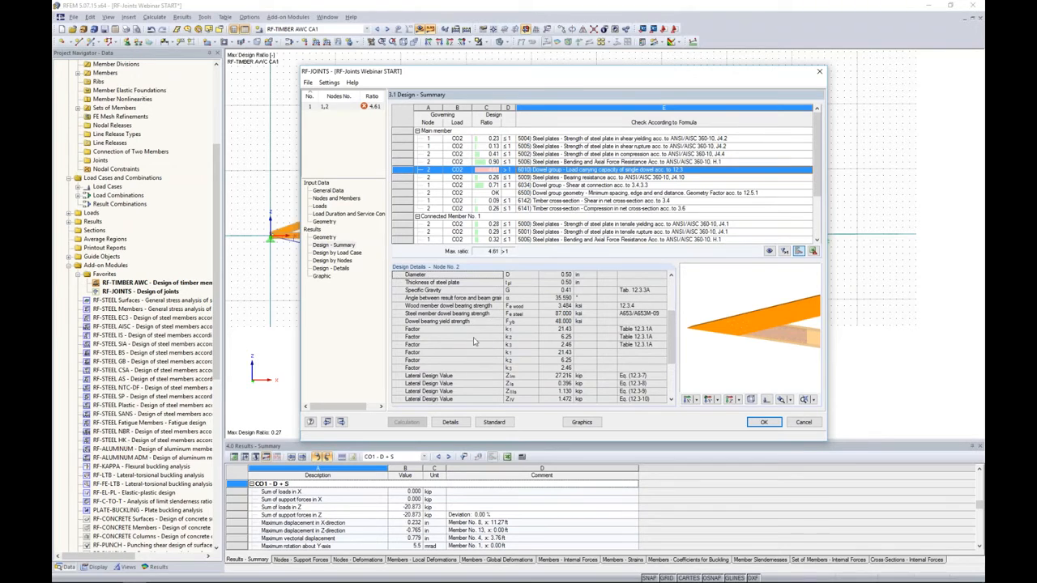
left_click_drag(671, 355, 672, 370)
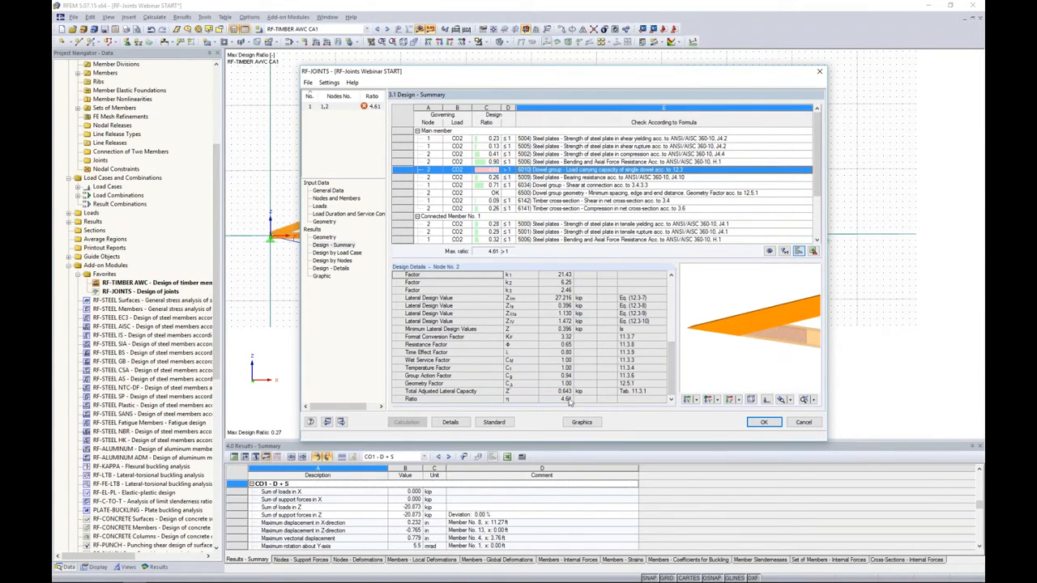
left_click(601, 177)
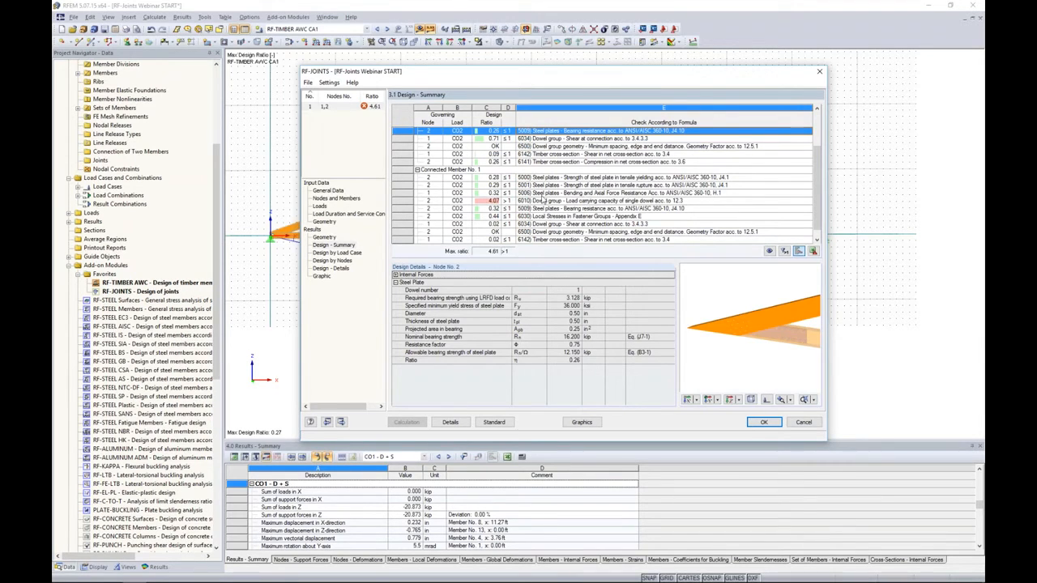
- Return to the joint geometry input and set the number of steel plates to 2, accepting deletion of the results
left_click(326, 221)
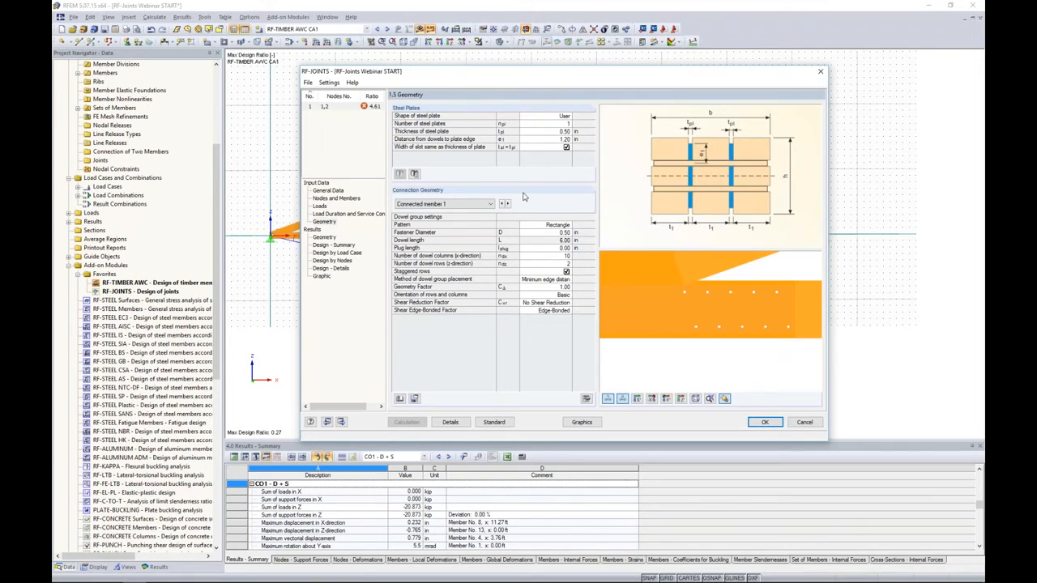
scroll(667, 292, "down", 4)
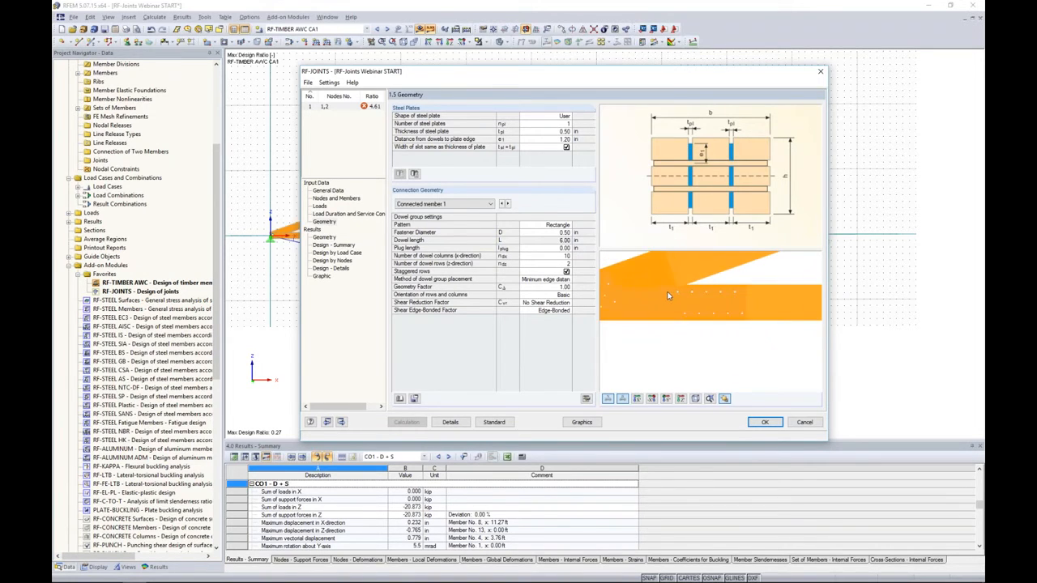
middle_click_drag(668, 293, 711, 305)
left_click(567, 124)
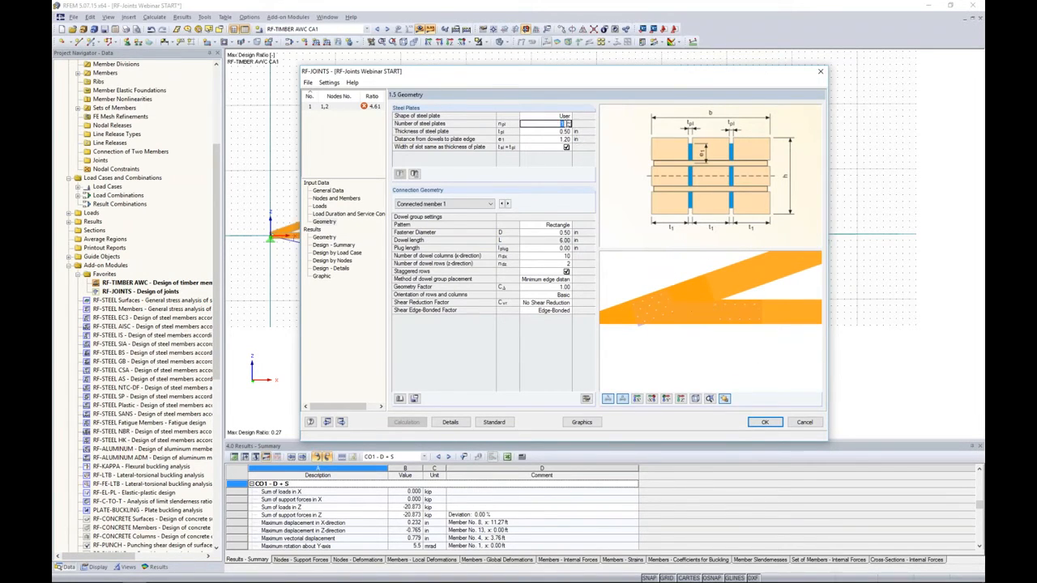
left_click(569, 122)
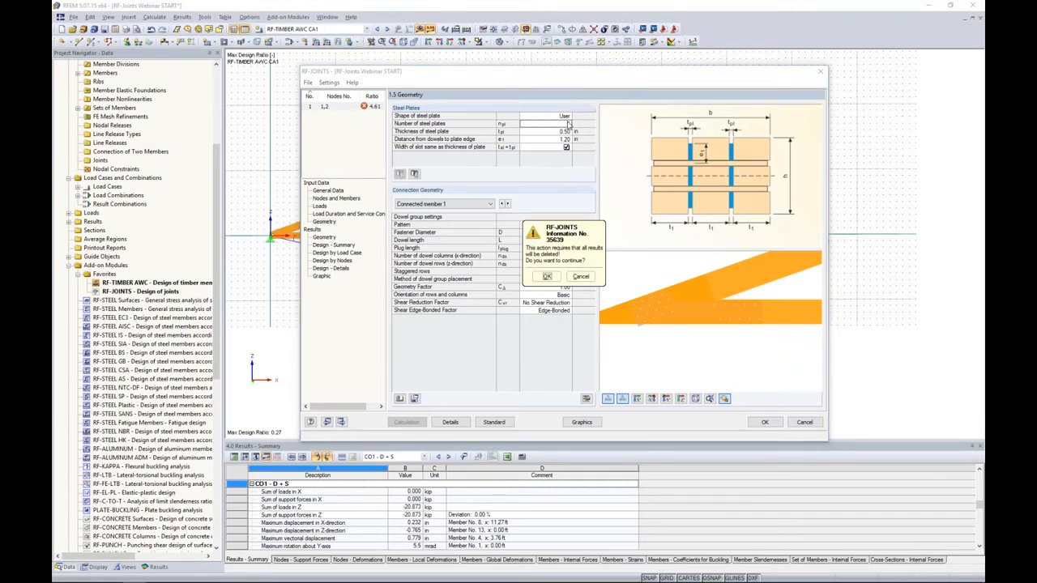
left_click(548, 277)
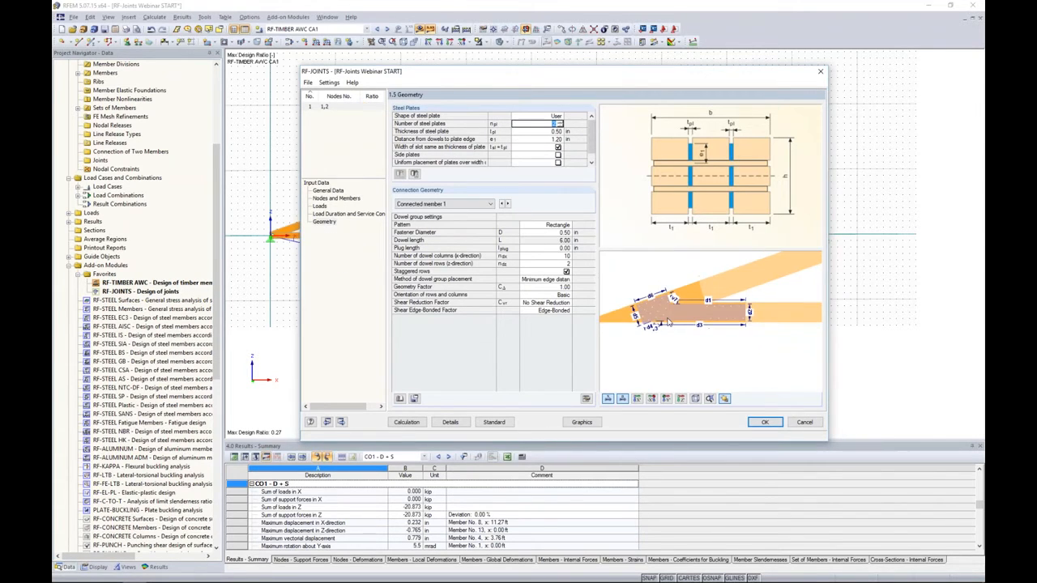
middle_click_drag(703, 333, 732, 352, "ctrl")
scroll(690, 328, "up", 4)
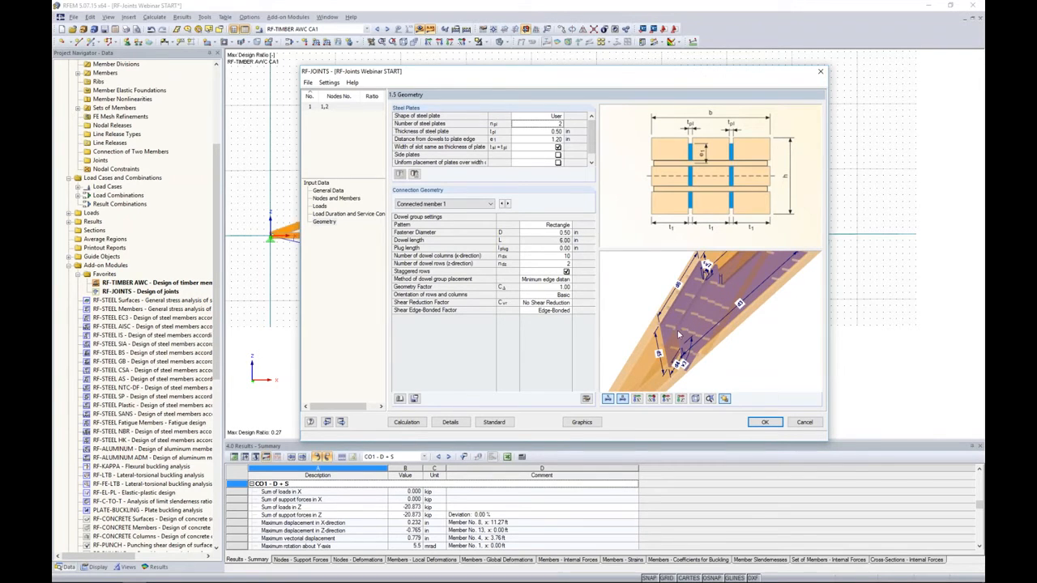
middle_click_drag(687, 323, 701, 342, "ctrl")
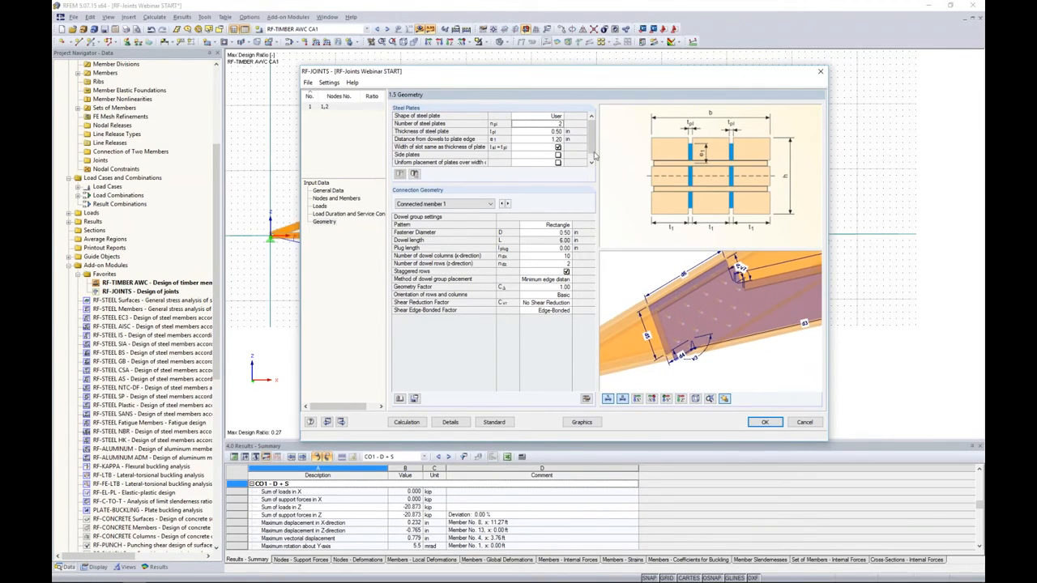
- Enable side plates for the two steel plates and inspect their placement on the joint in the 3D preview
left_click_drag(592, 150, 592, 158)
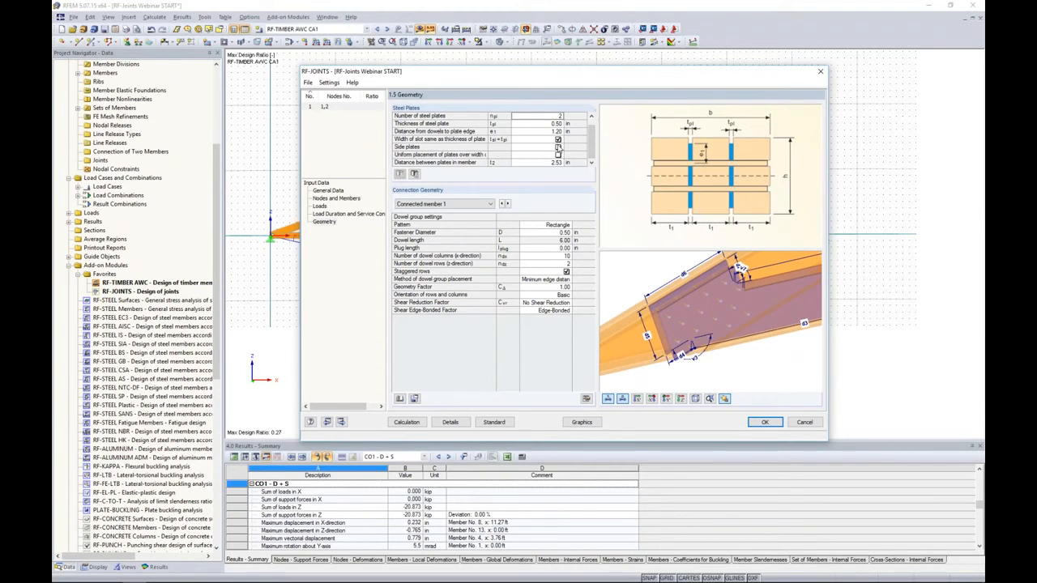
left_click(560, 148)
scroll(734, 299, "down", 3)
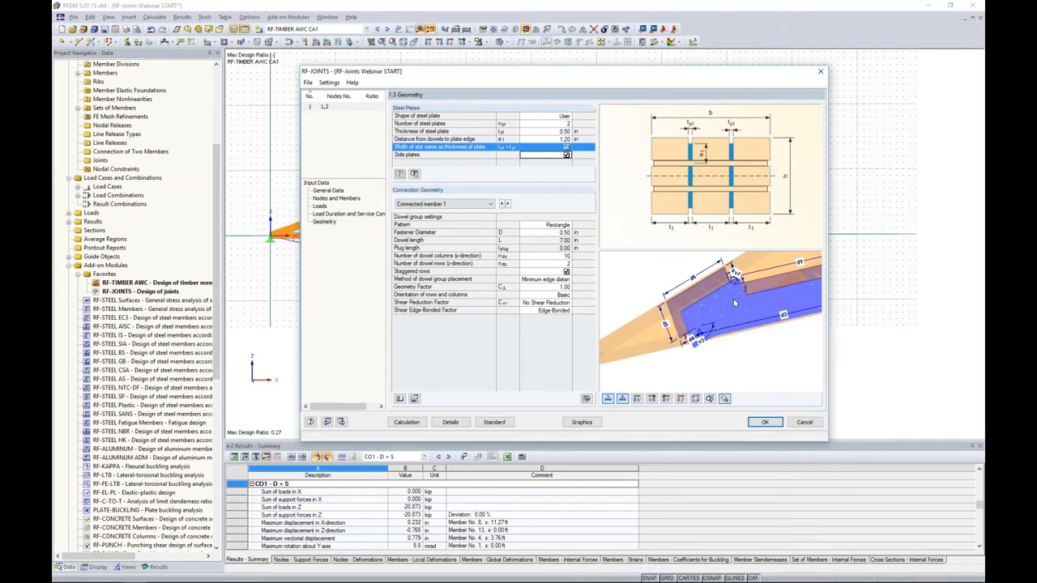
middle_click_drag(728, 322, 760, 300)
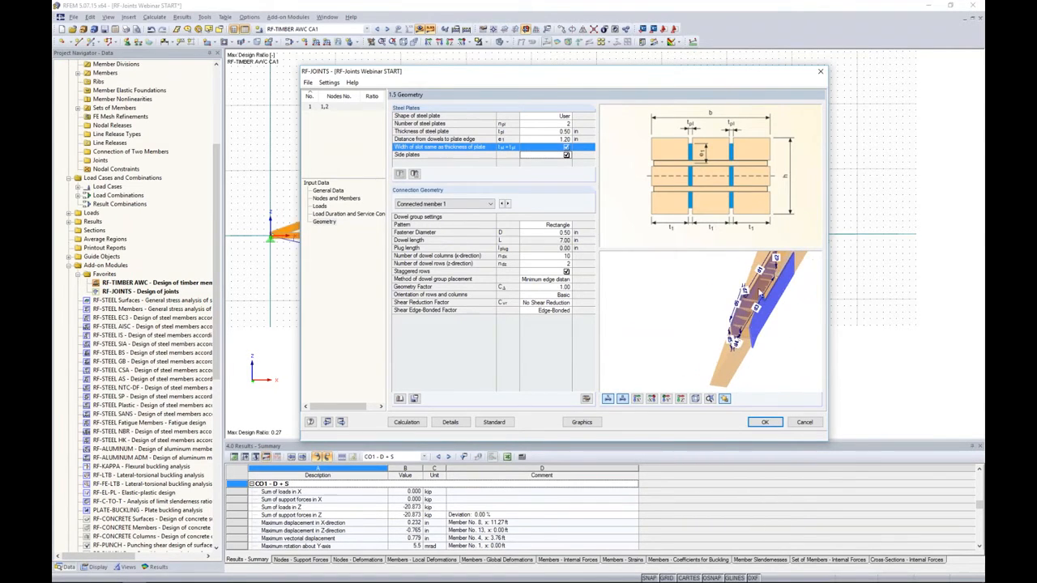
mouse_move(710, 333)
middle_mouse_down()
mouse_move(774, 333)
mouse_move(699, 325)
middle_mouse_up()
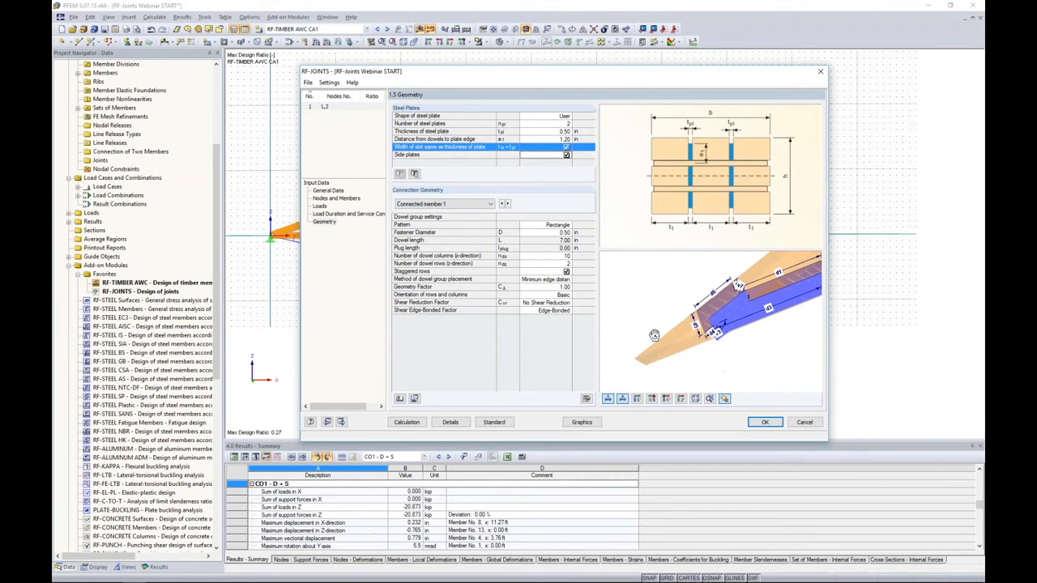
- Turn off side plates and uniform placement of plates over the member width, and open the distance between plates in the member for editing
left_click(567, 155)
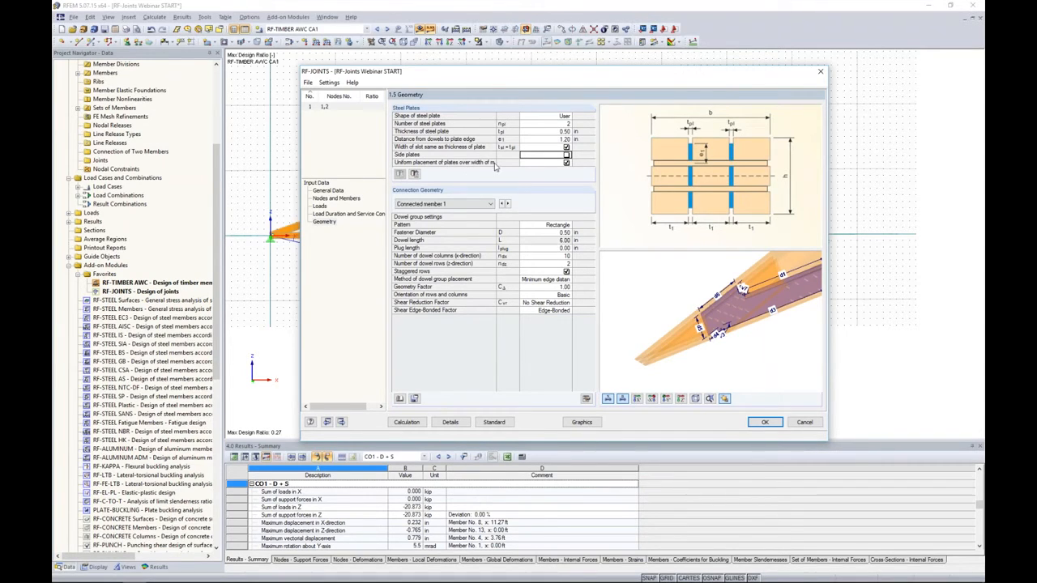
left_click(567, 162)
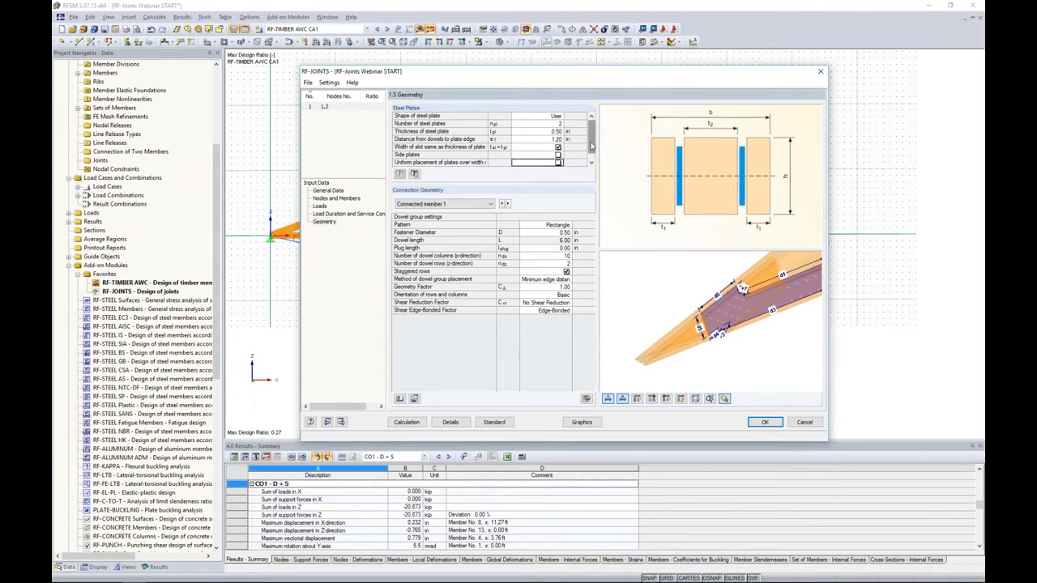
left_click(538, 162)
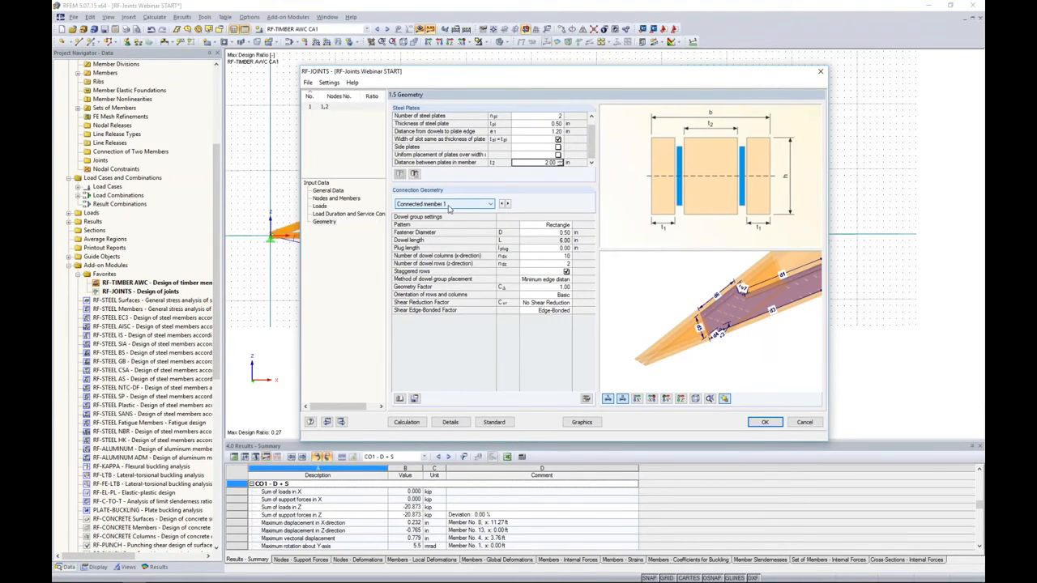
- Switch the connection geometry to the main member and set its method of dowel group placement to User-defined
left_click(541, 279)
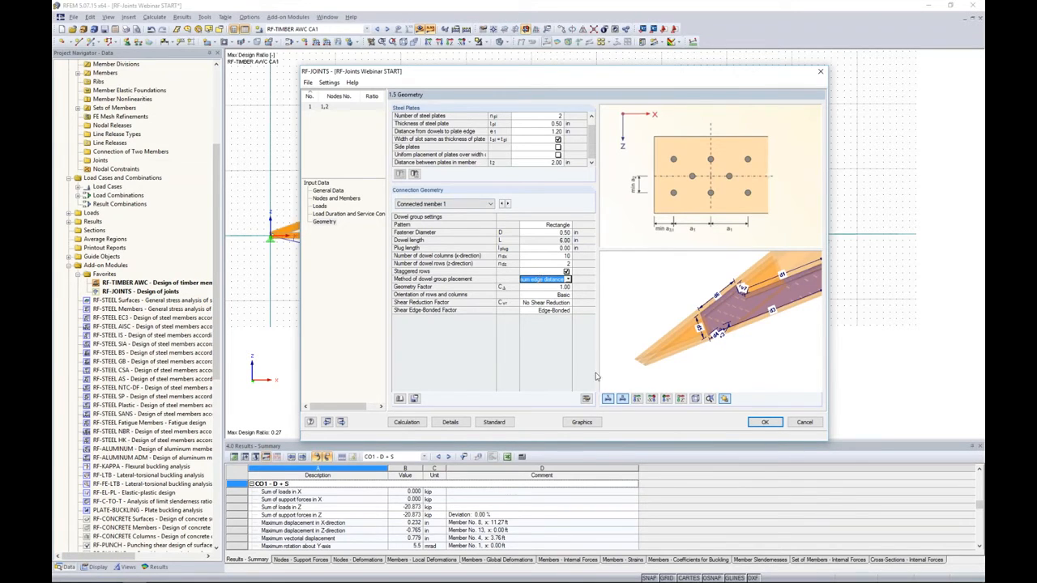
left_click(666, 398)
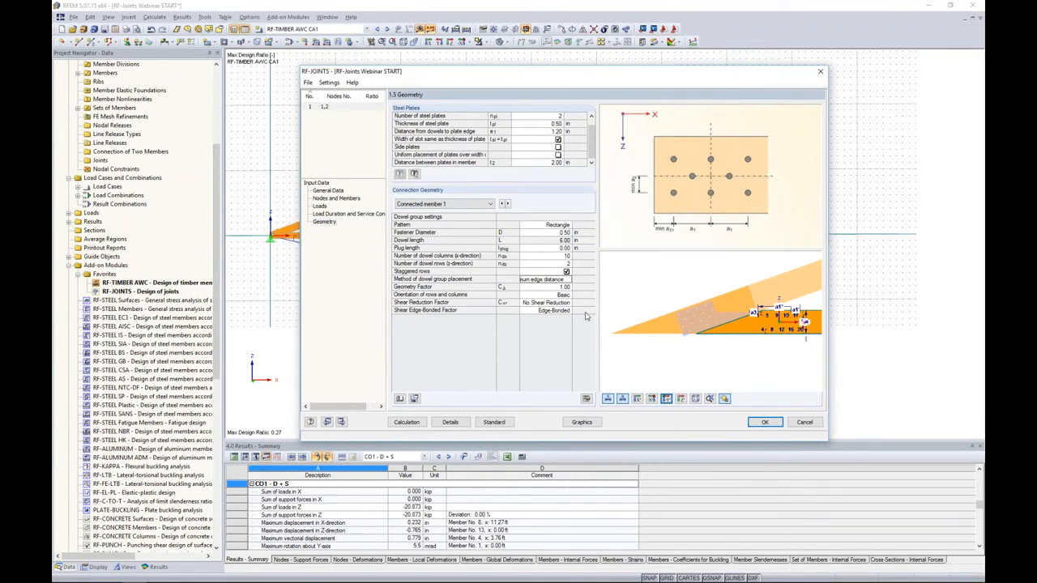
left_click(468, 204)
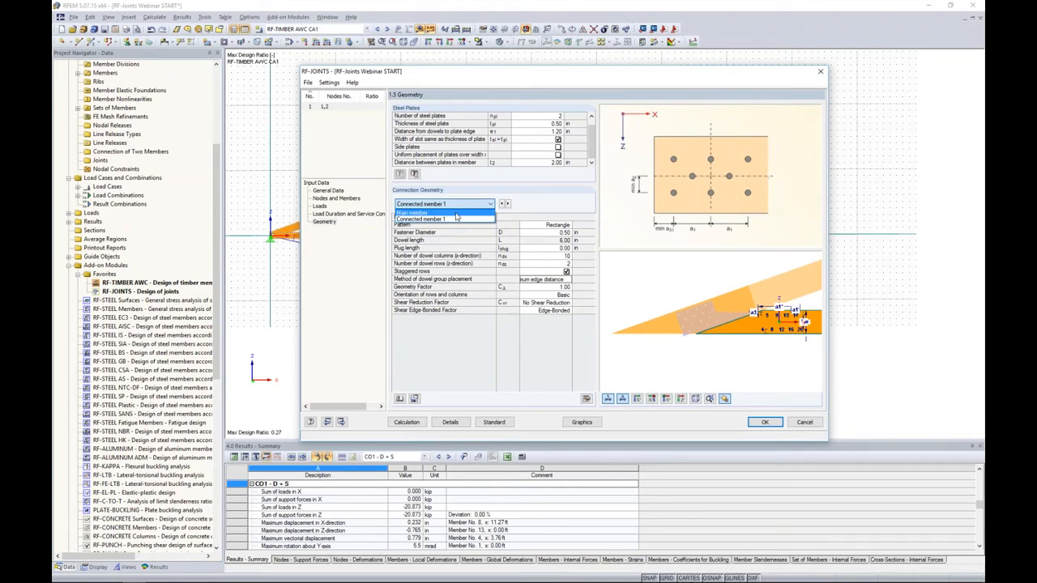
left_click(456, 214)
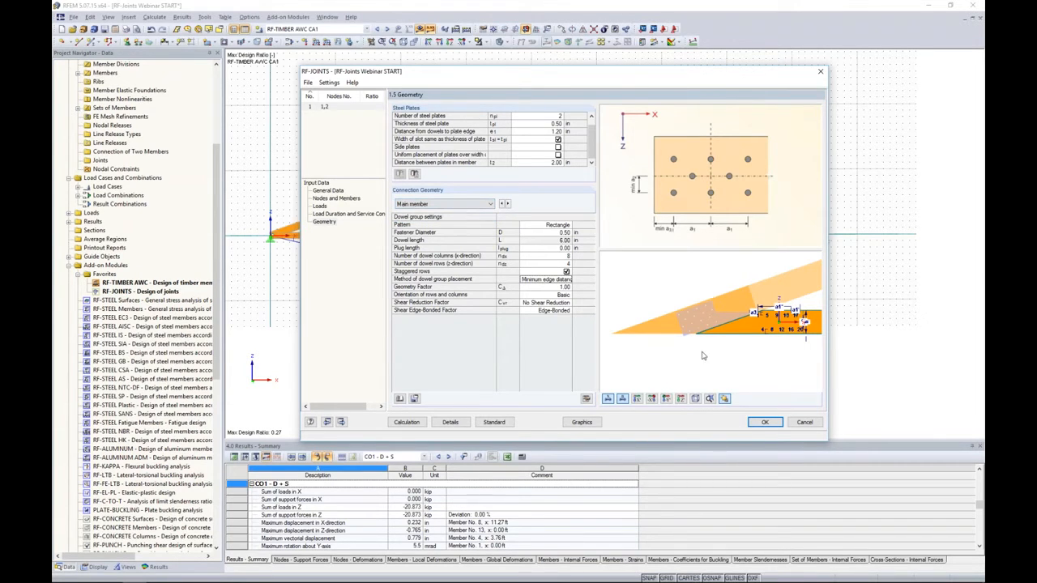
scroll(703, 328, "up", 5)
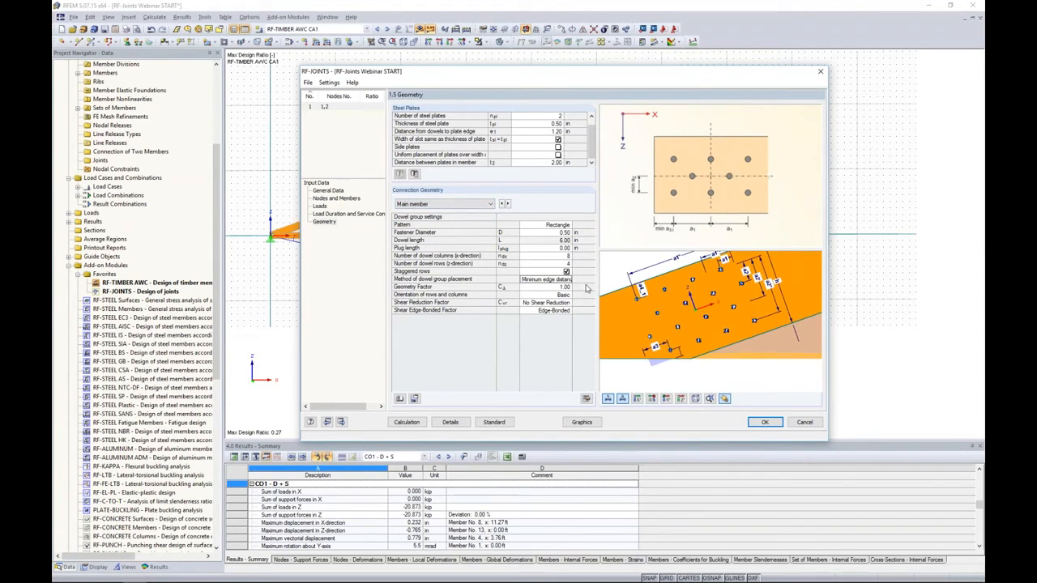
left_click(559, 279)
left_click(567, 279)
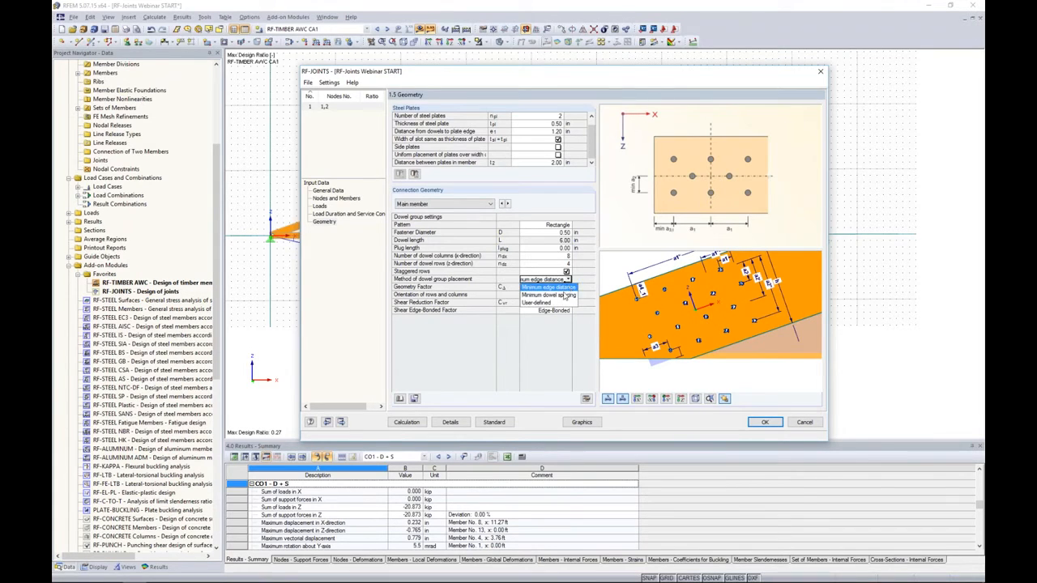
left_click(544, 301)
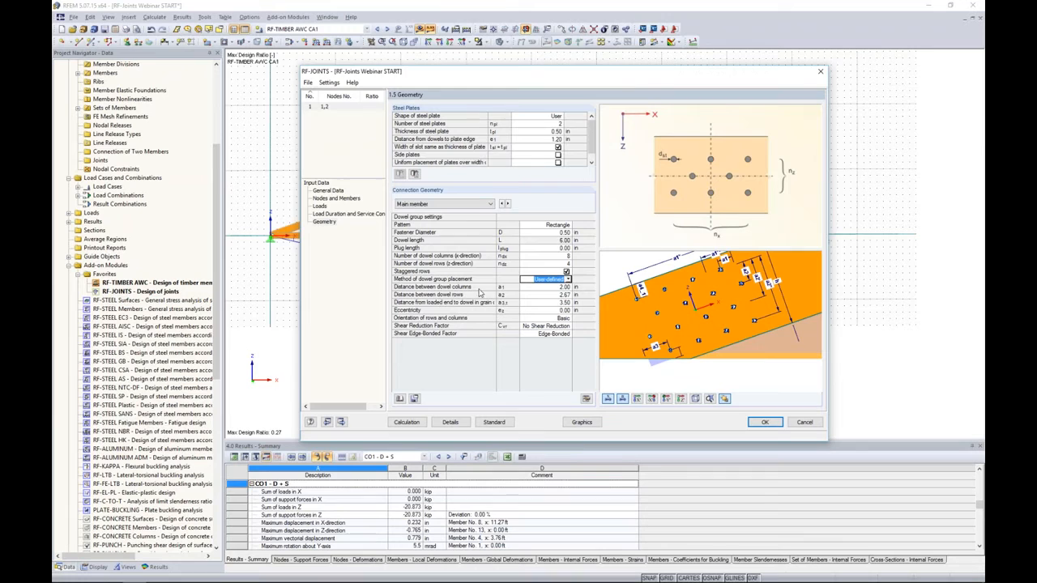
- Set the main member's distance between dowel columns to 5.00 in and between dowel rows to 2.50 in
left_click(551, 288)
scroll(652, 350, "up", 3)
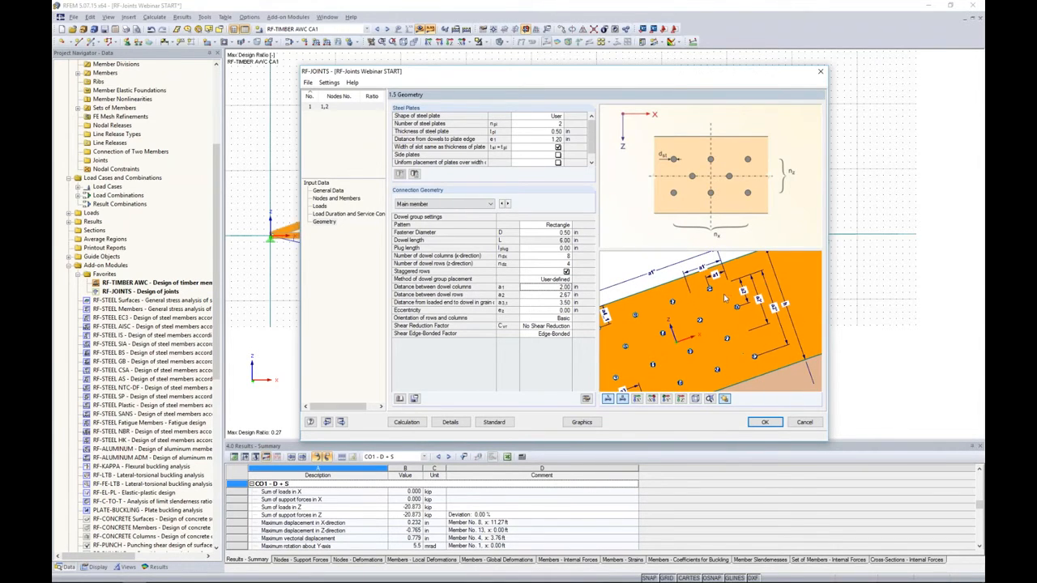
left_click(548, 288)
key("Tab")
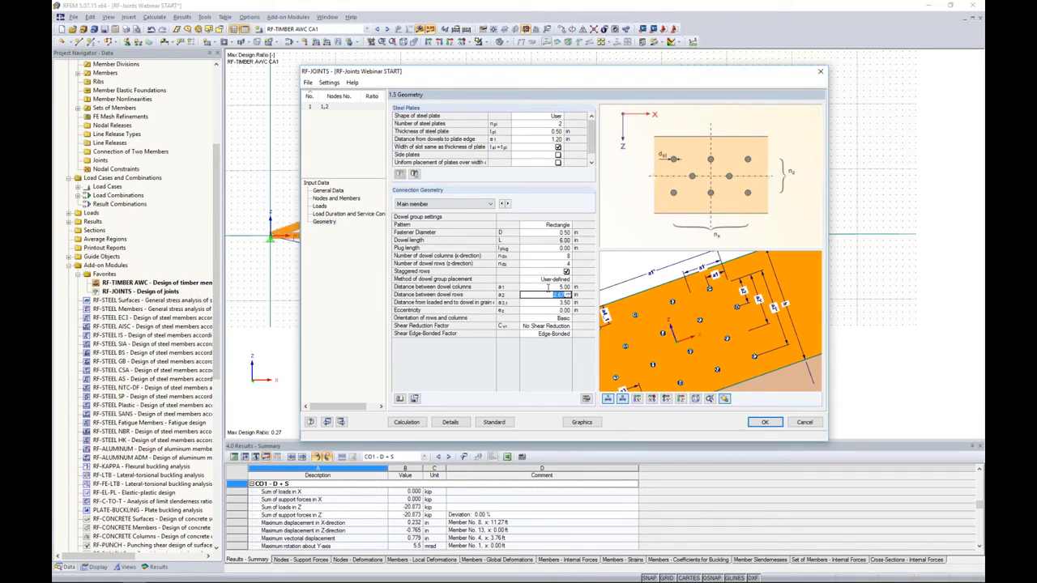
type("2.5")
key("Tab")
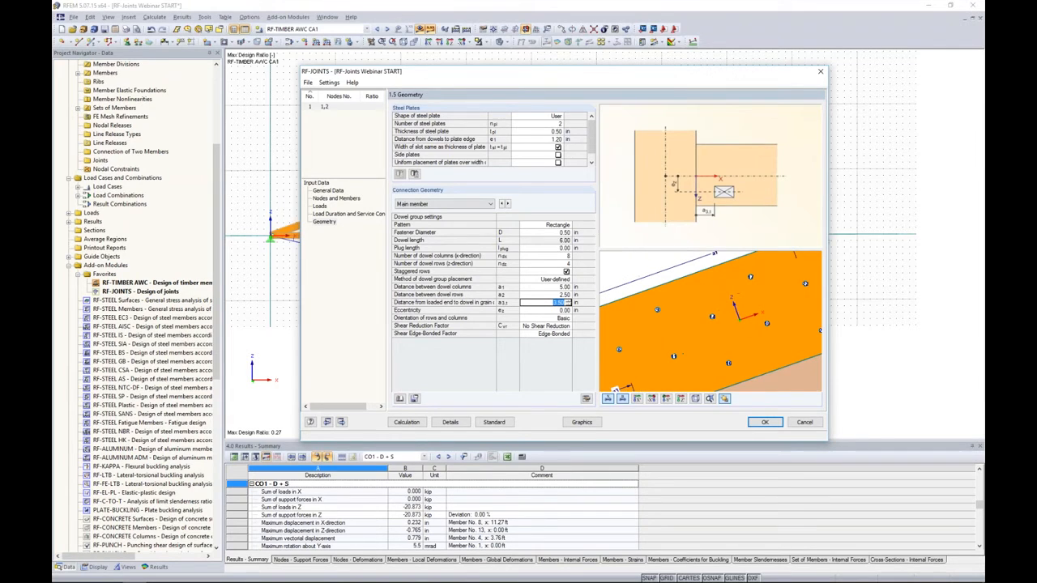
- Set the main member's distance from loaded end to dowel to 6.00 in and inspect the dowel layout in the preview
middle_click_drag(656, 376, 678, 361)
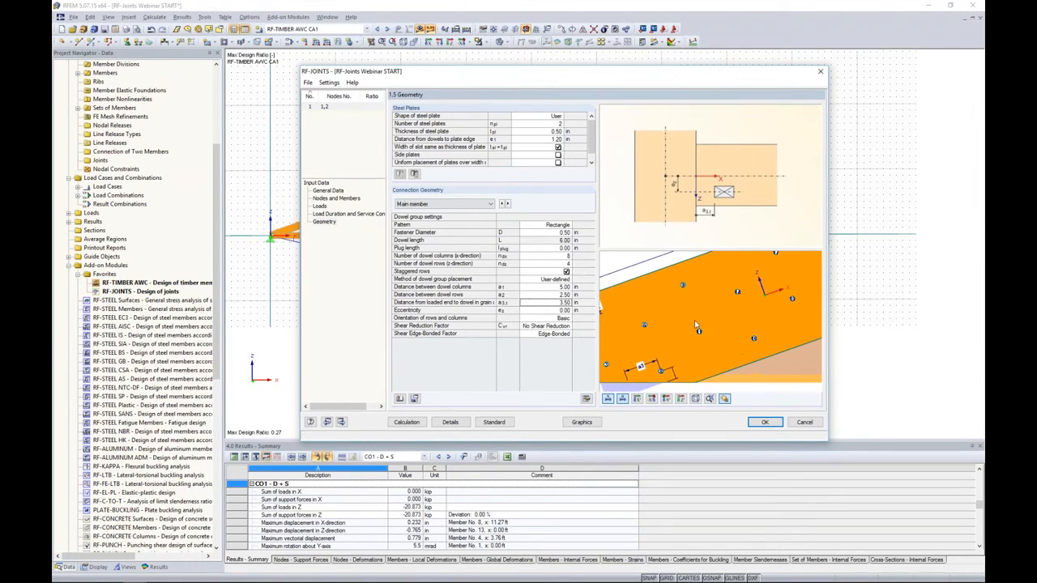
left_click(562, 302)
key("BackSpace")
key("BackSpace")
type("6.0")
key("Tab")
middle_click_drag(751, 301, 742, 324)
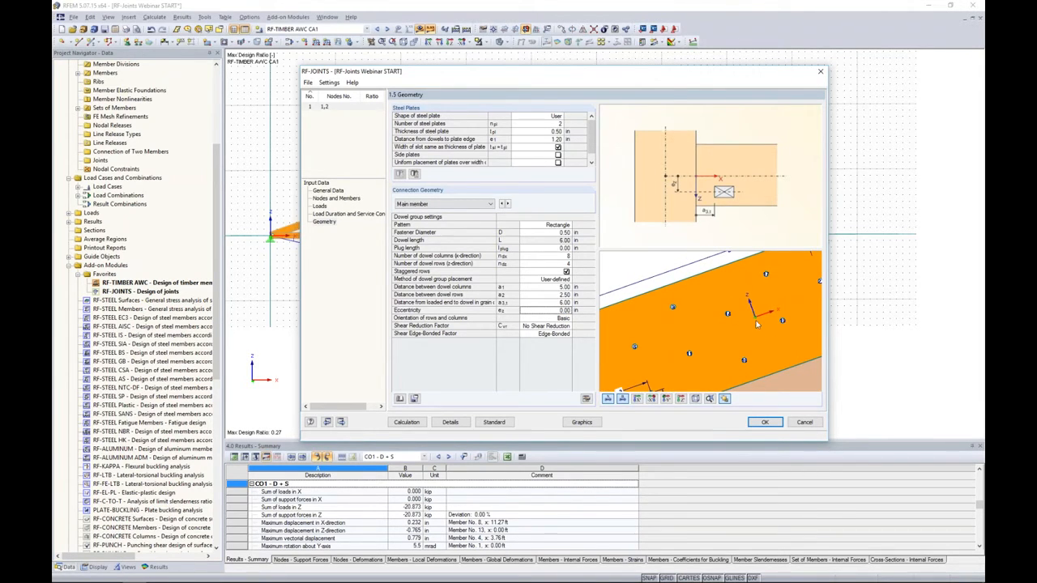
scroll(759, 332, "down", 5)
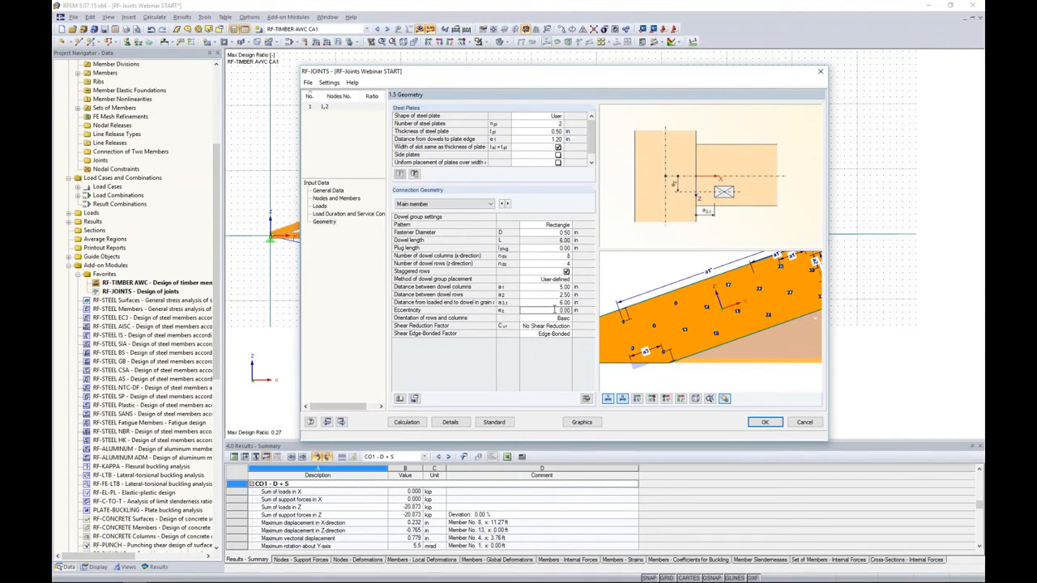
middle_click_drag(784, 297, 749, 293)
- Switch to connected member 1 and set its method of dowel group placement to User-defined
left_click(485, 205)
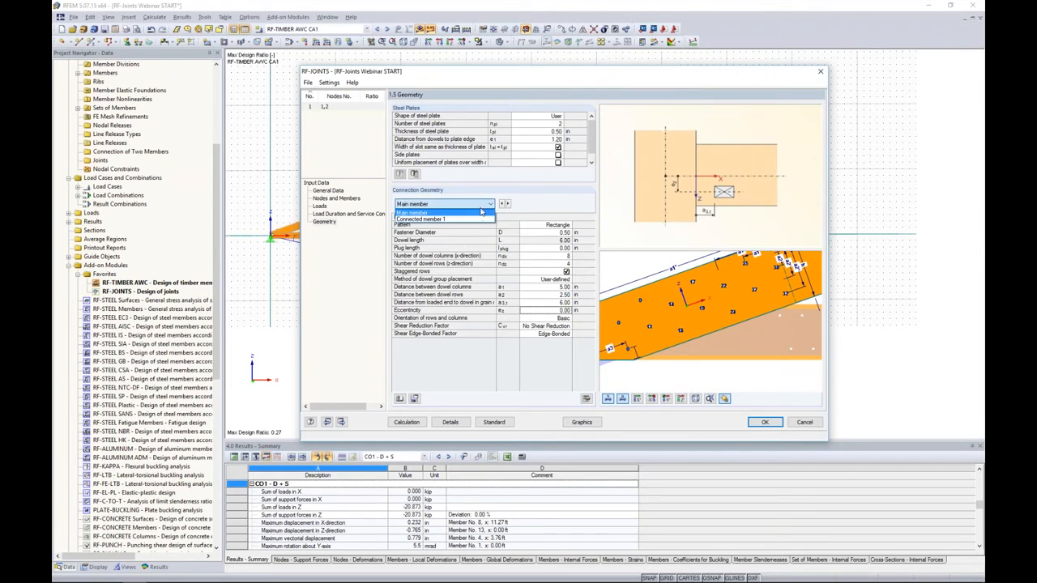
left_click(481, 219)
middle_click_drag(749, 313, 594, 297)
scroll(648, 308, "down", 1)
scroll(648, 310, "down", 3)
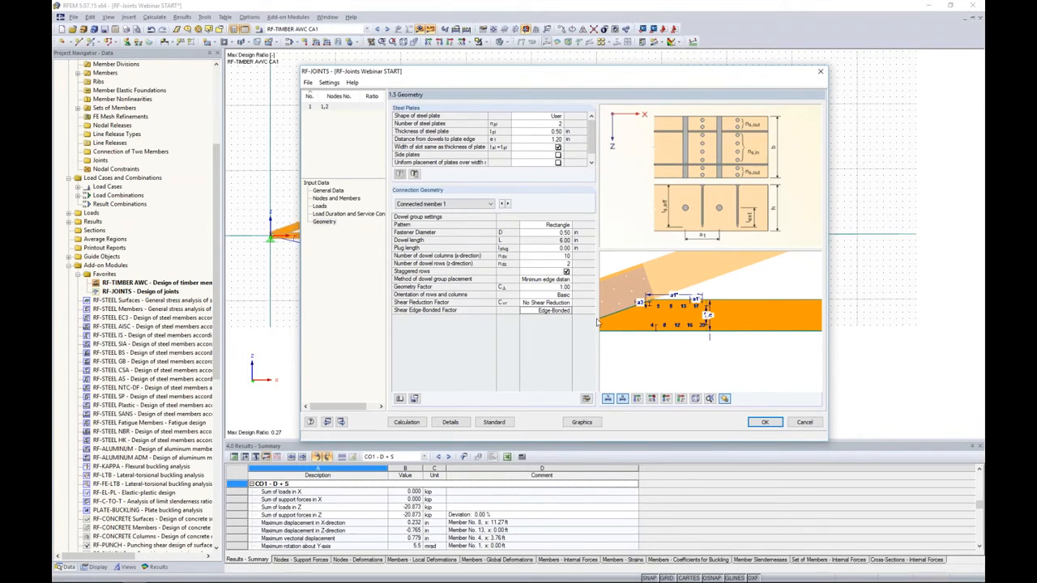
left_click(547, 279)
left_click(568, 279)
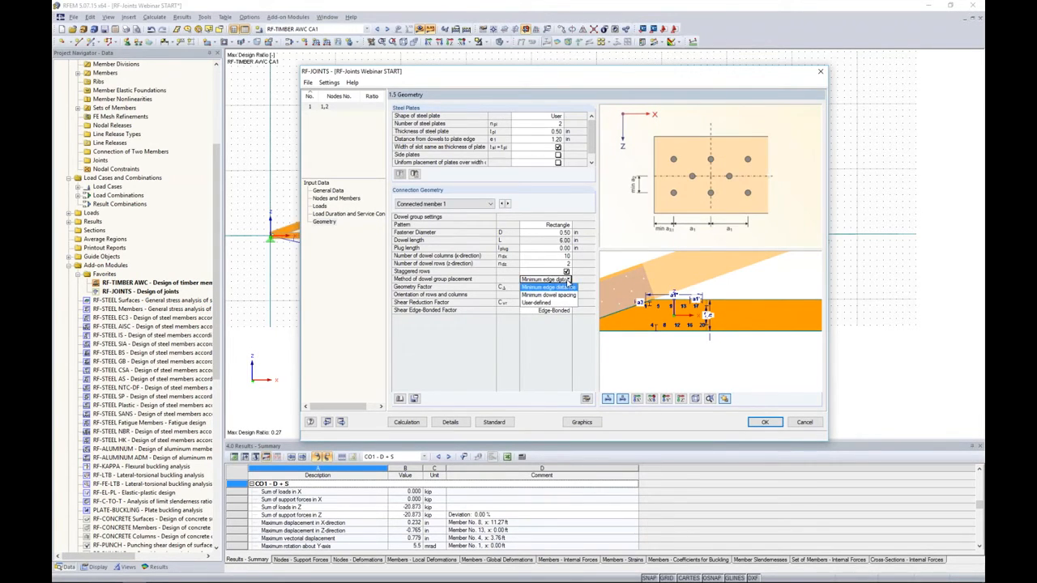
left_click(549, 302)
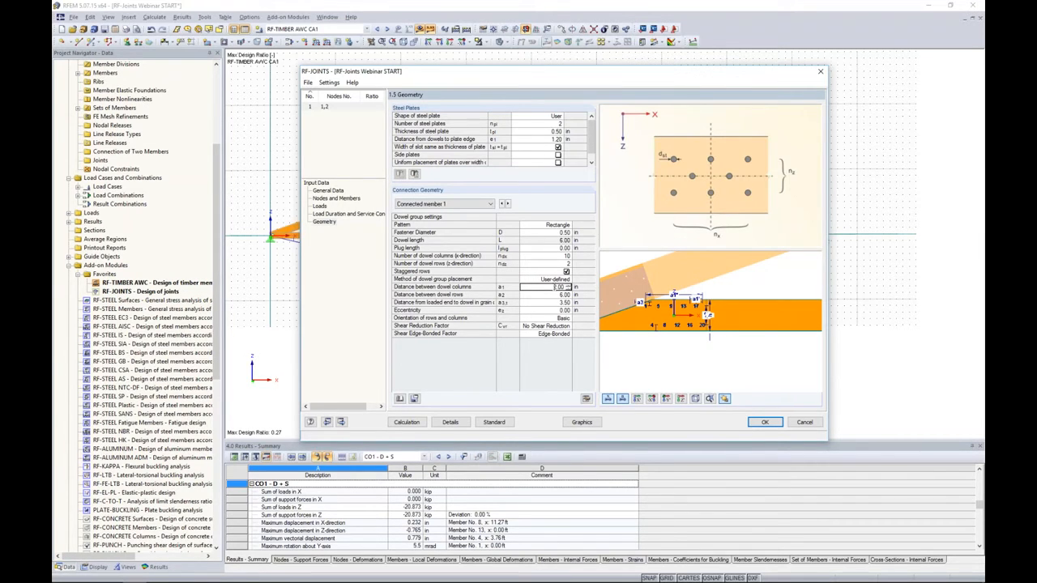
- Set connected member 1's dowel column distance to 5.00 in, row distance to 6.00 in, and loaded-end distance to 6.00 in
type("5")
key("Return")
type("6")
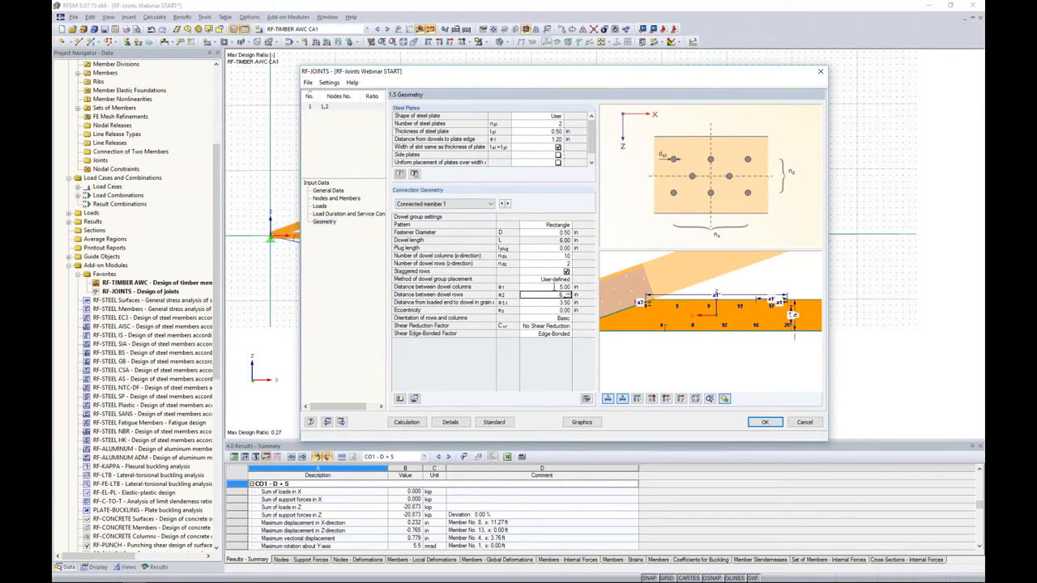
type(".0")
key("Return")
type("6.0")
key("Return")
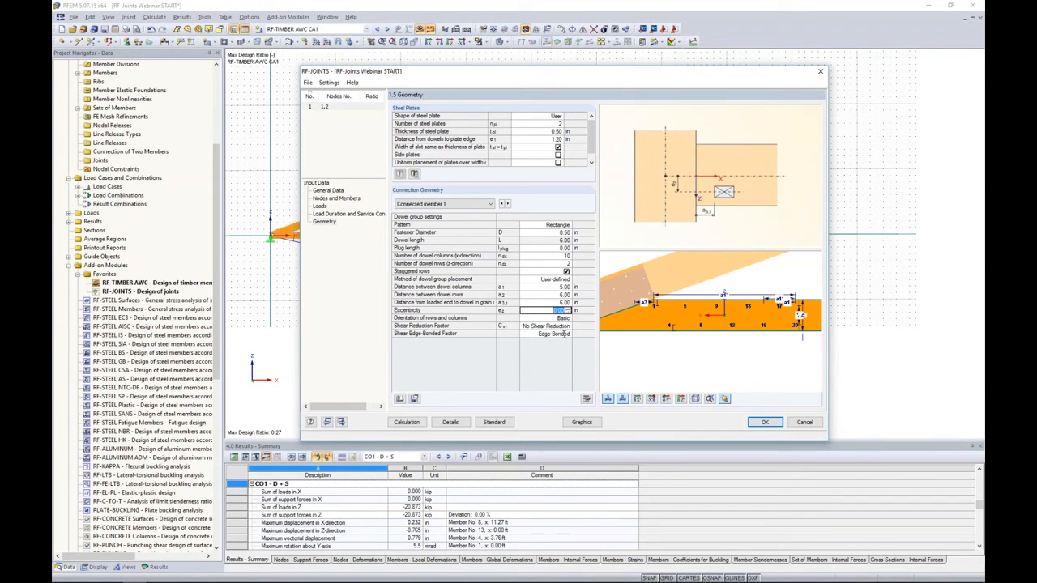
- Calculate the joint and review the design ratios of the main member and connected member 1 in the summary
left_click(407, 422)
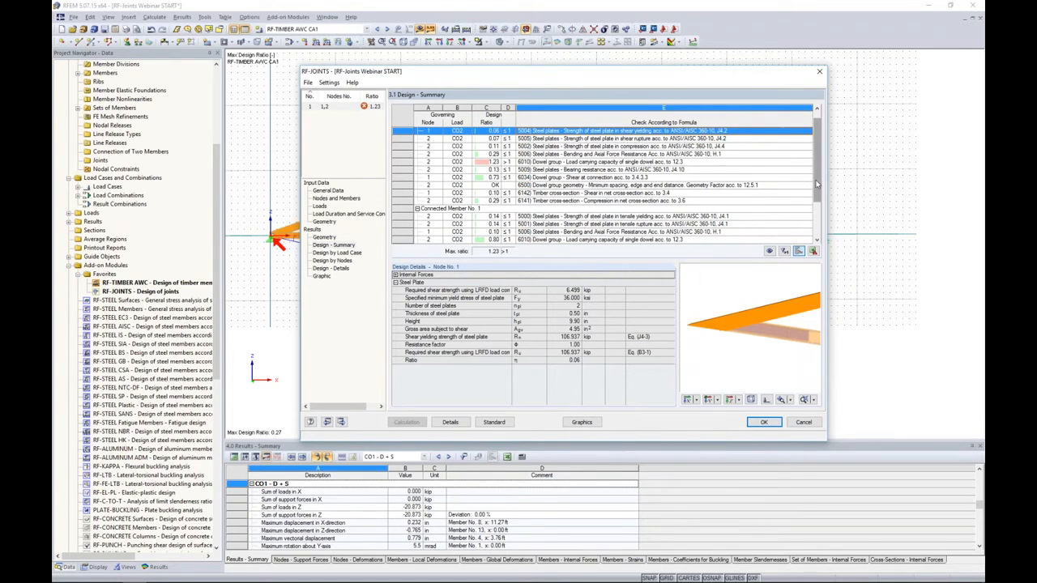
scroll(815, 187, "down", 1)
scroll(816, 187, "down", 6)
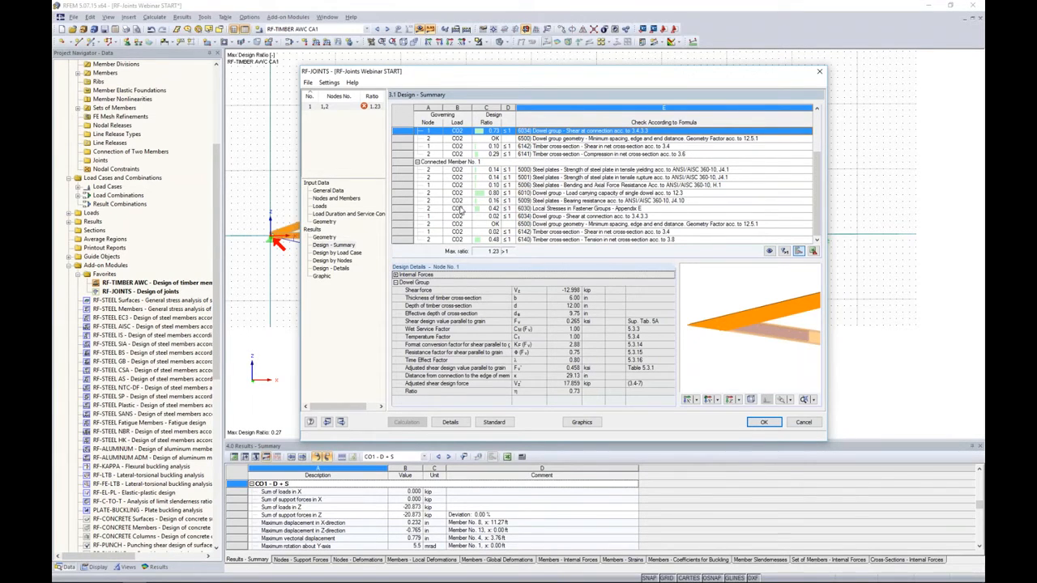
scroll(492, 204, "up", 2)
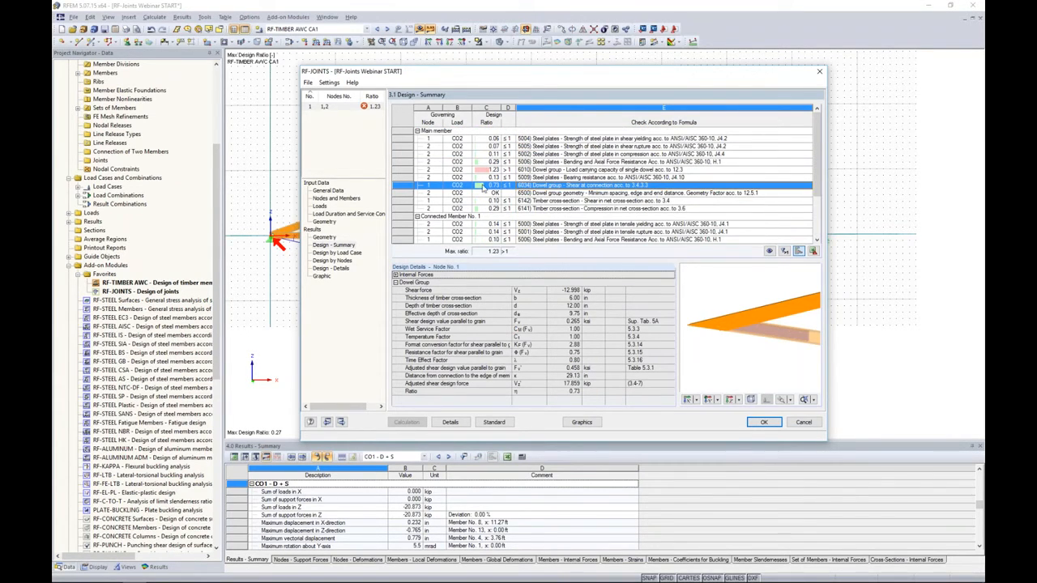
- Return to the main member's geometry input and turn off staggered dowel rows, accepting deletion of the results
left_click(323, 222)
left_click(444, 203)
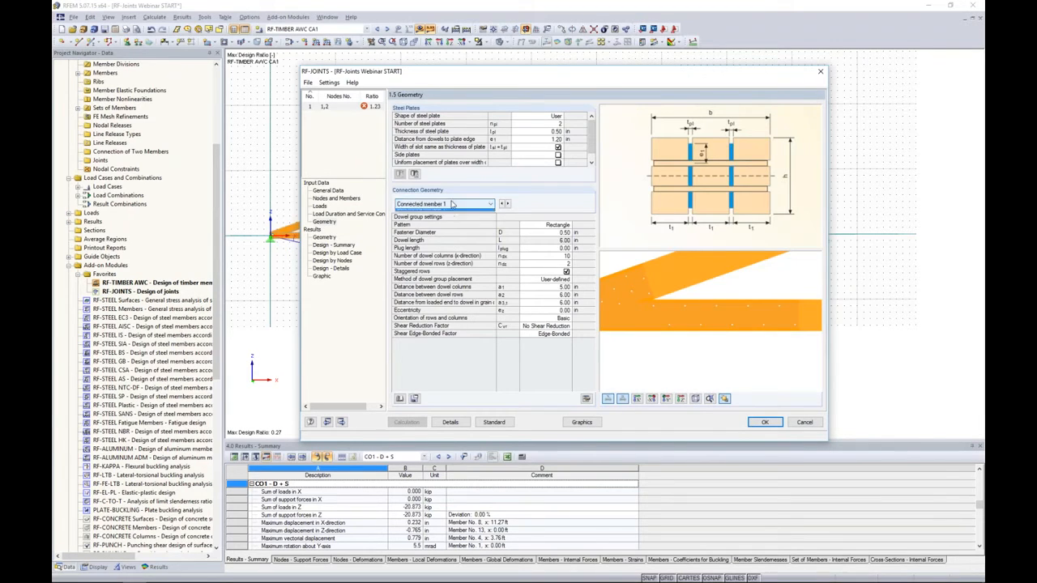
left_click(438, 212)
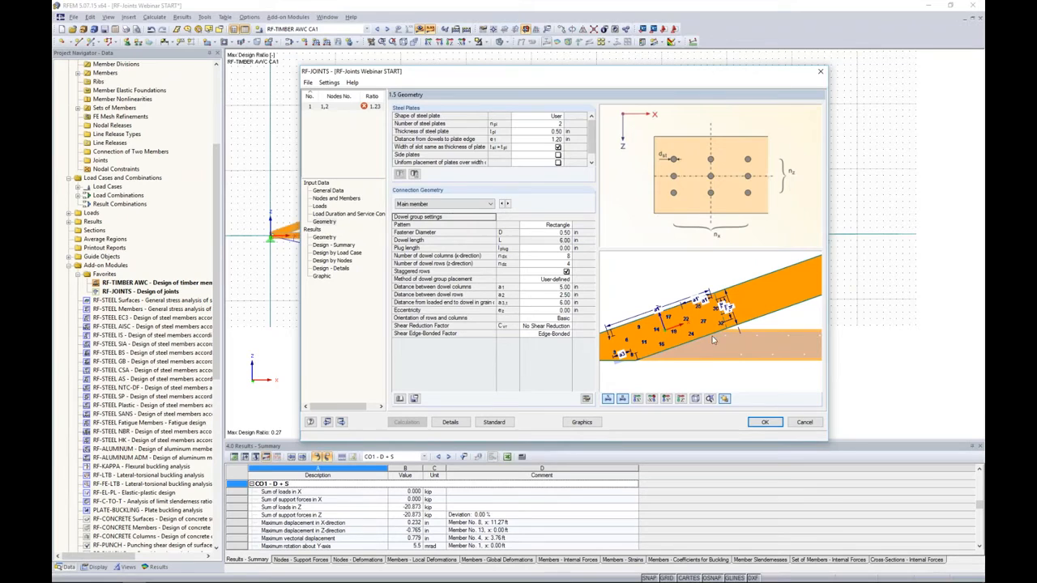
left_click(559, 233)
left_click(567, 272)
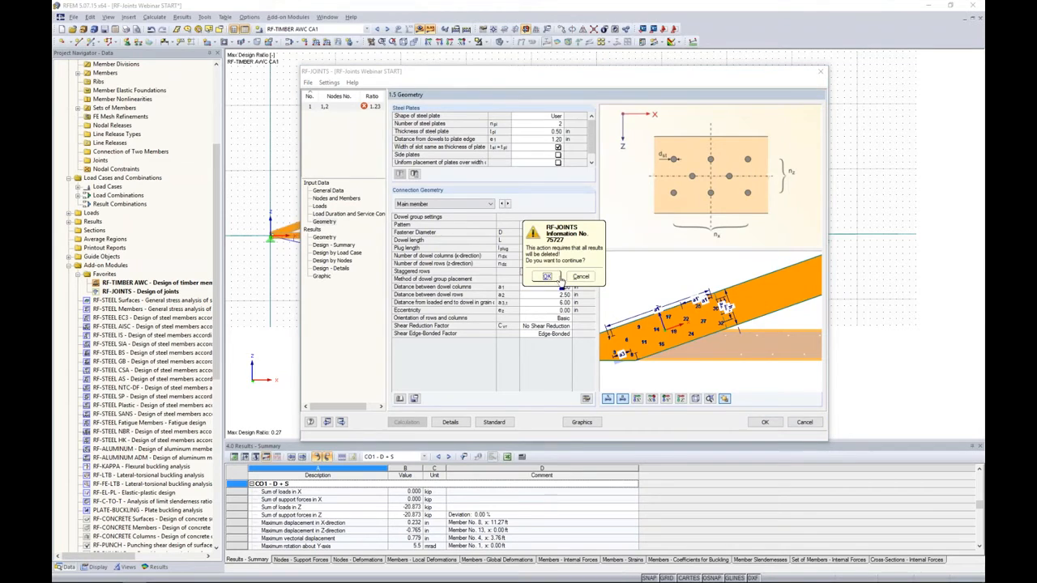
left_click(548, 277)
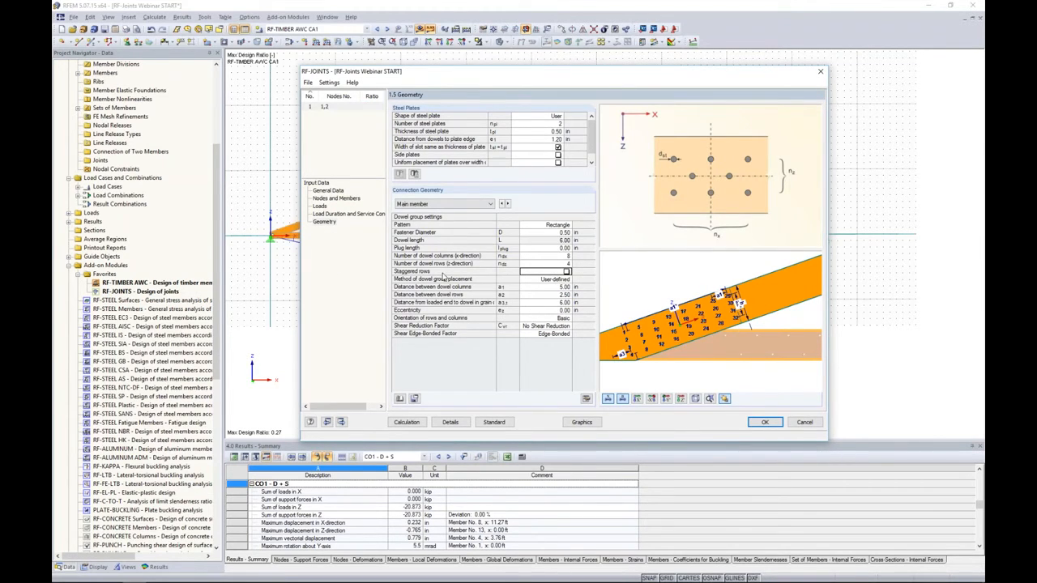
scroll(699, 348, "up", 2)
scroll(623, 341, "up", 1)
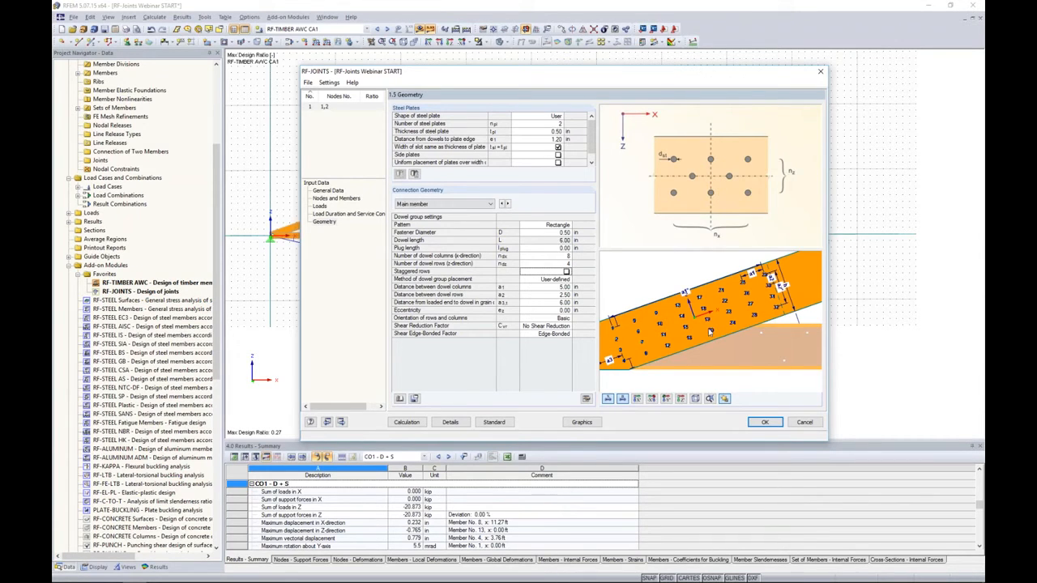
- Recalculate the joint and review the main member's single-dowel capacity check and the designs by load case, by nodes, and in detail
left_click(407, 422)
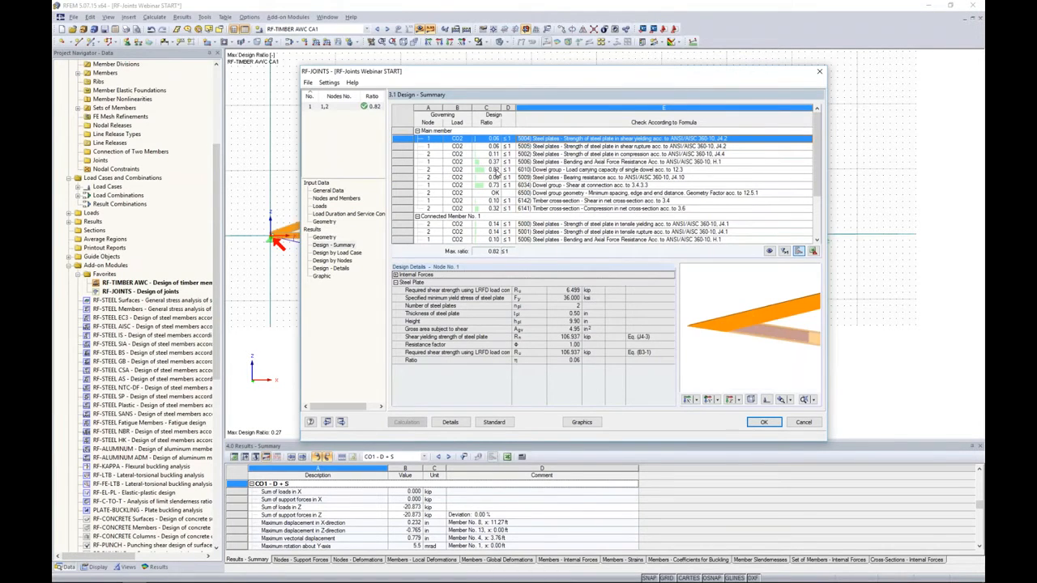
left_click(496, 171)
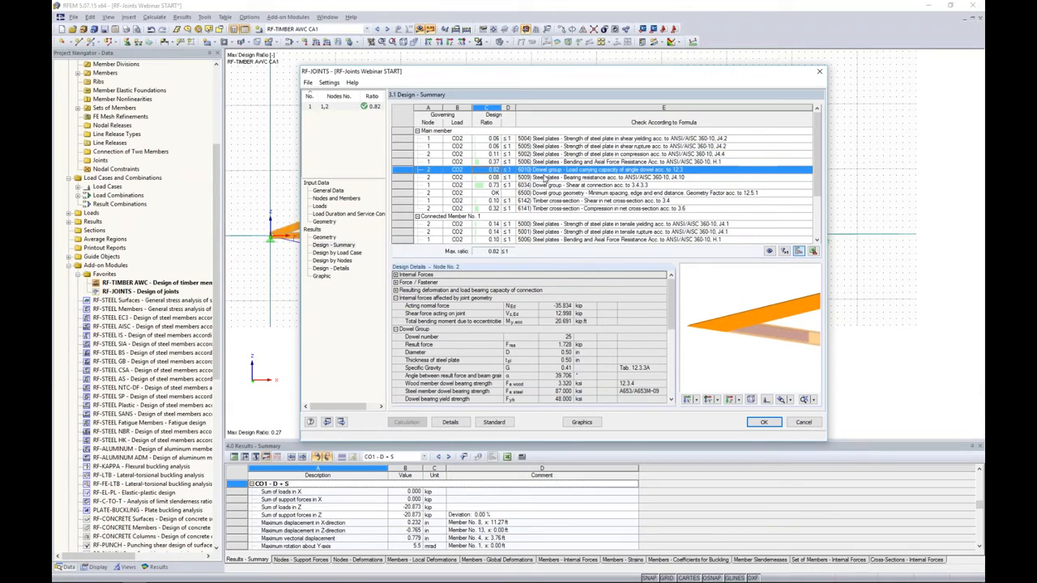
left_click(356, 256)
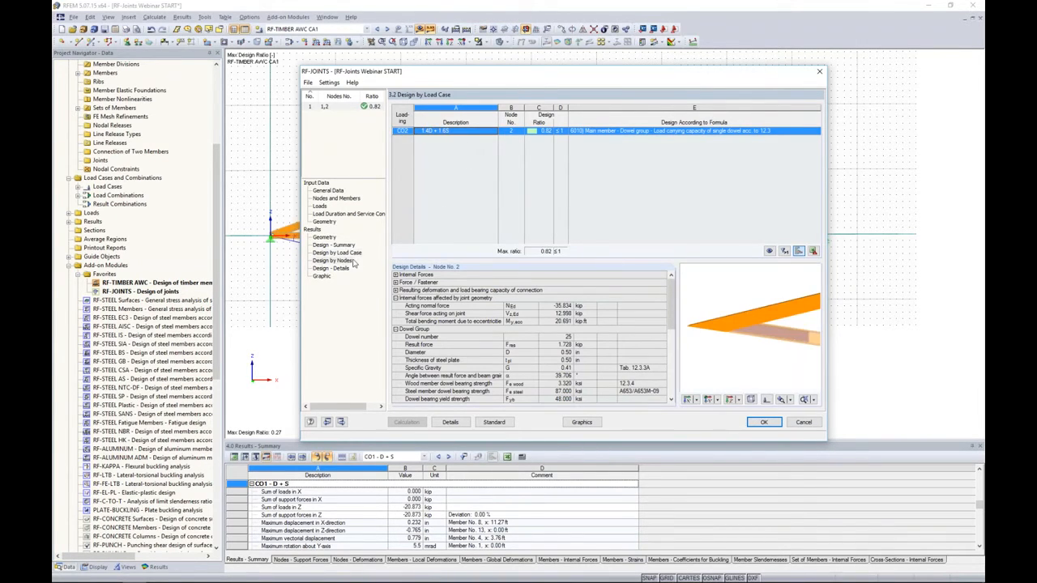
left_click(349, 260)
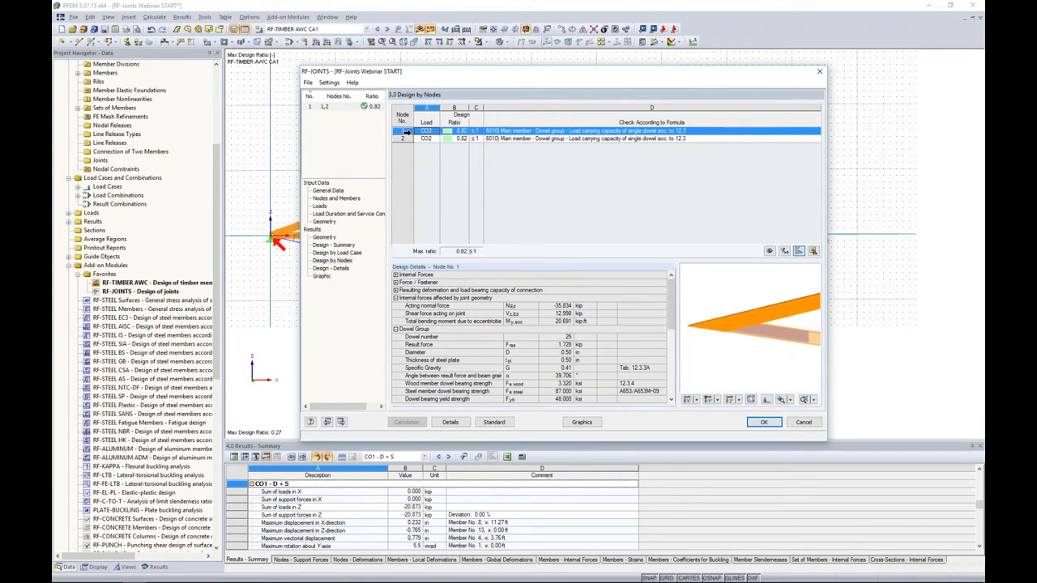
left_click(342, 269)
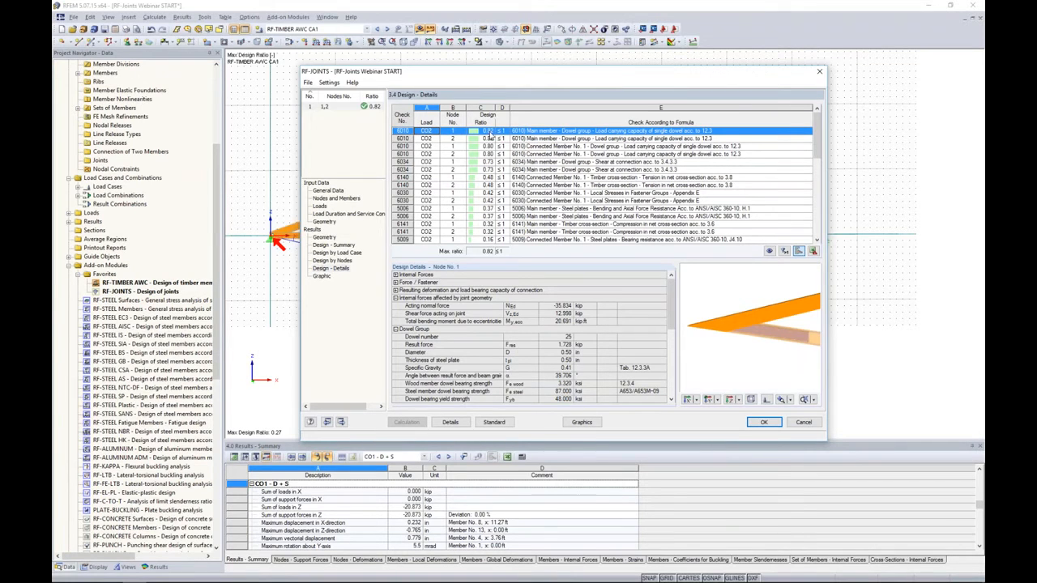
- Go through the remaining detailed design checks and examine the main member's steel plate shear yielding and rupture checks with the internal forces
scroll(807, 192, "down", 4)
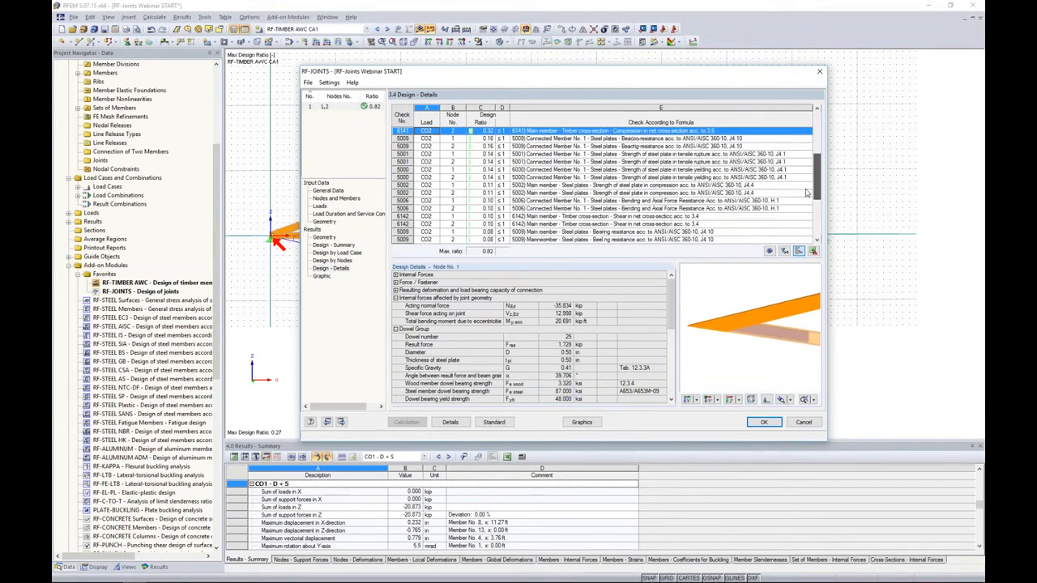
scroll(807, 192, "down", 4)
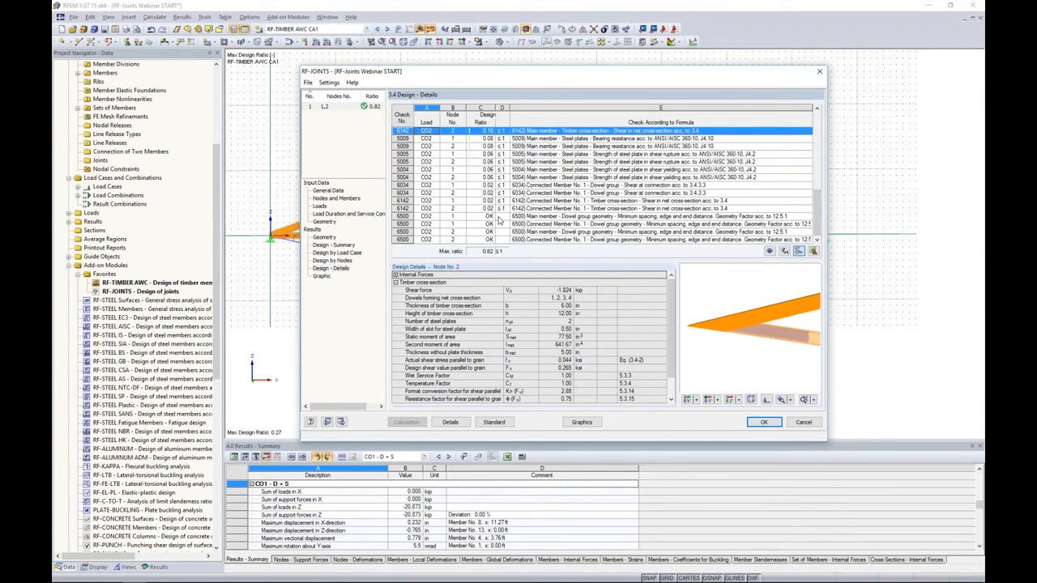
left_click(585, 178)
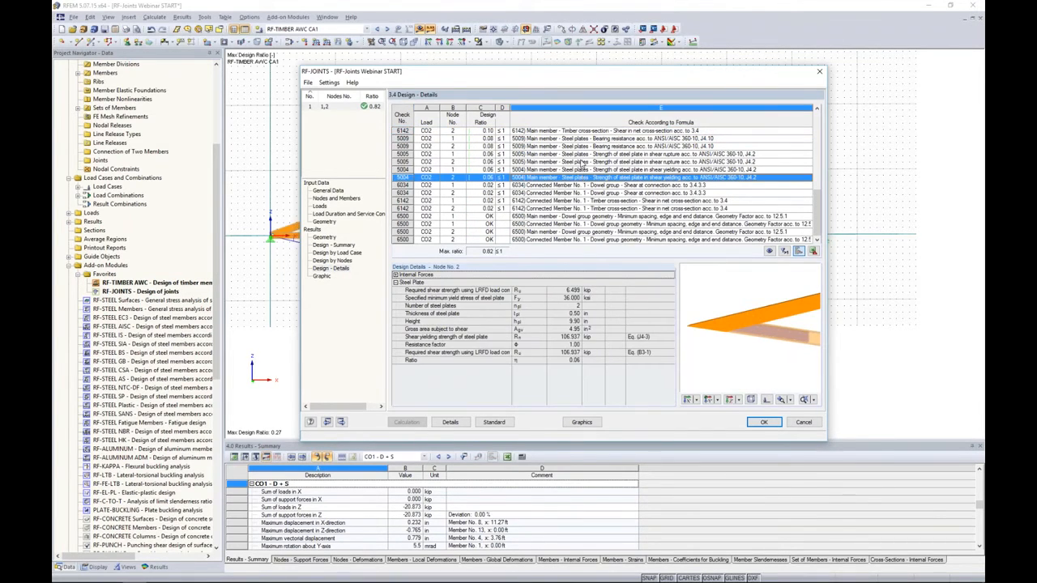
left_click(581, 155)
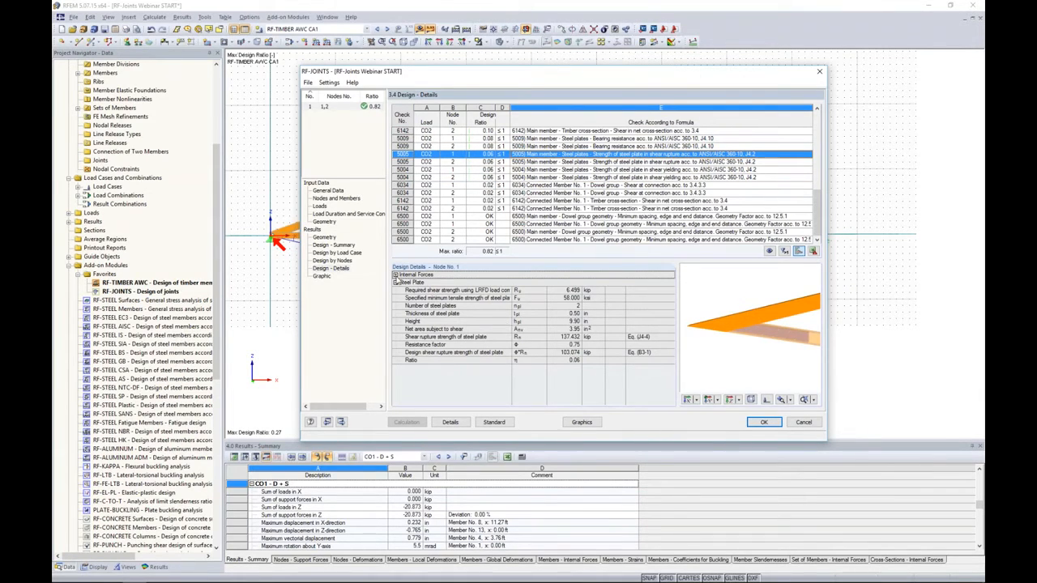
left_click(396, 276)
scroll(585, 349, "down", 3)
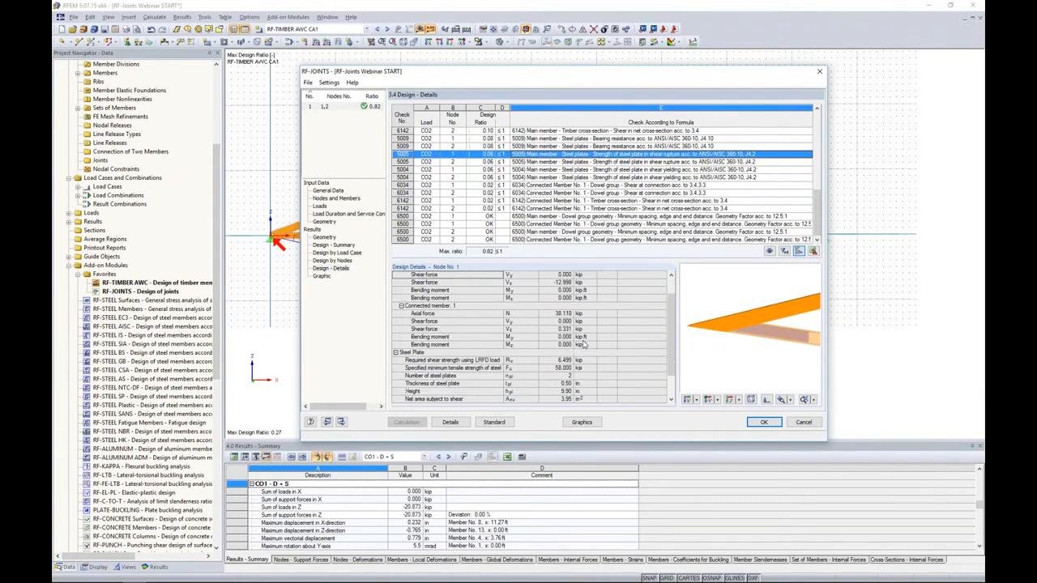
scroll(584, 344, "up", 3)
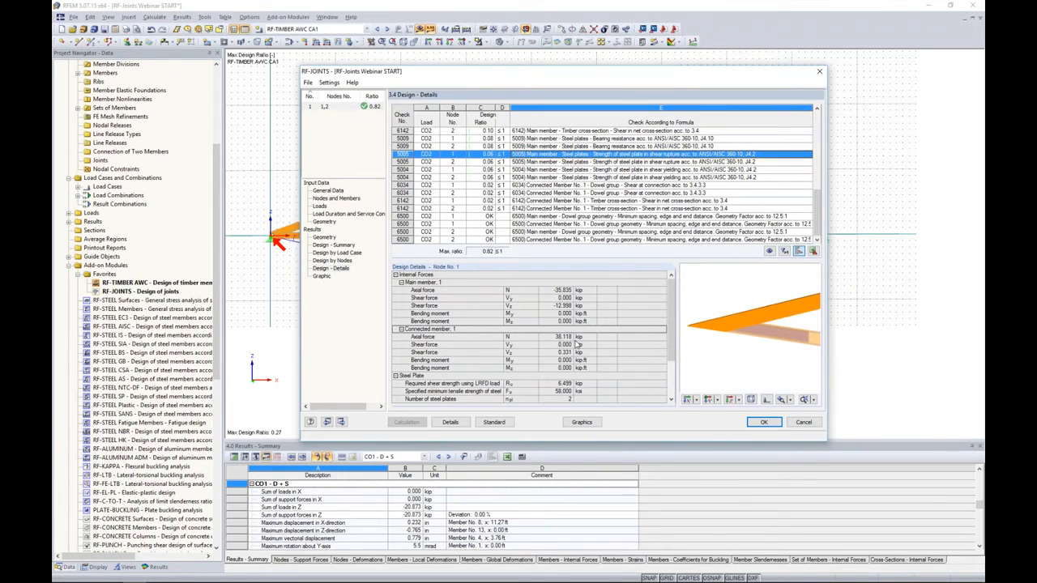
- Review the resulting geometry parameters of both members and inspect the joint's plates and dowels in the 3D graphic
left_click(324, 237)
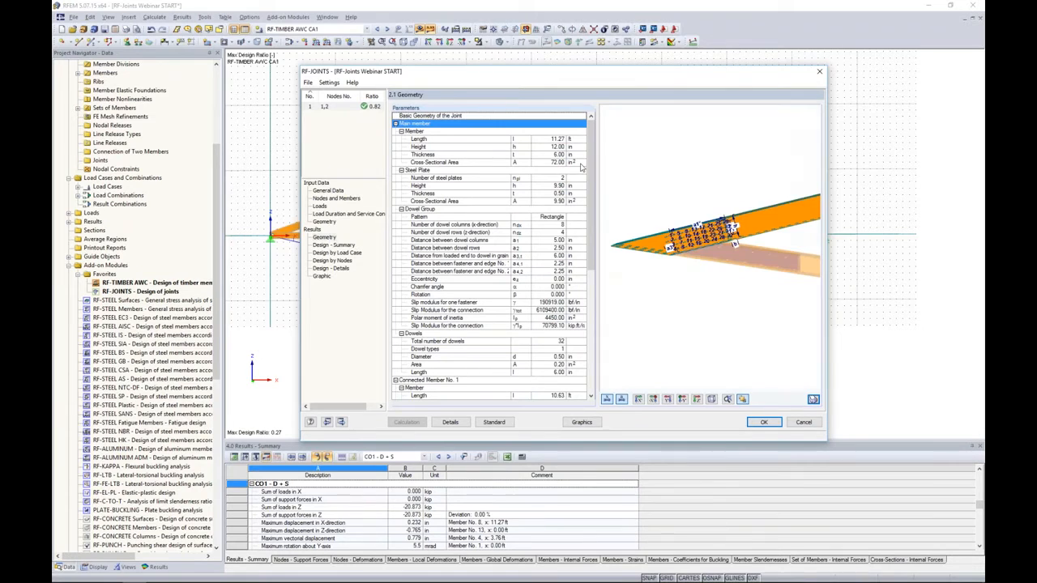
left_click_drag(589, 188, 589, 245)
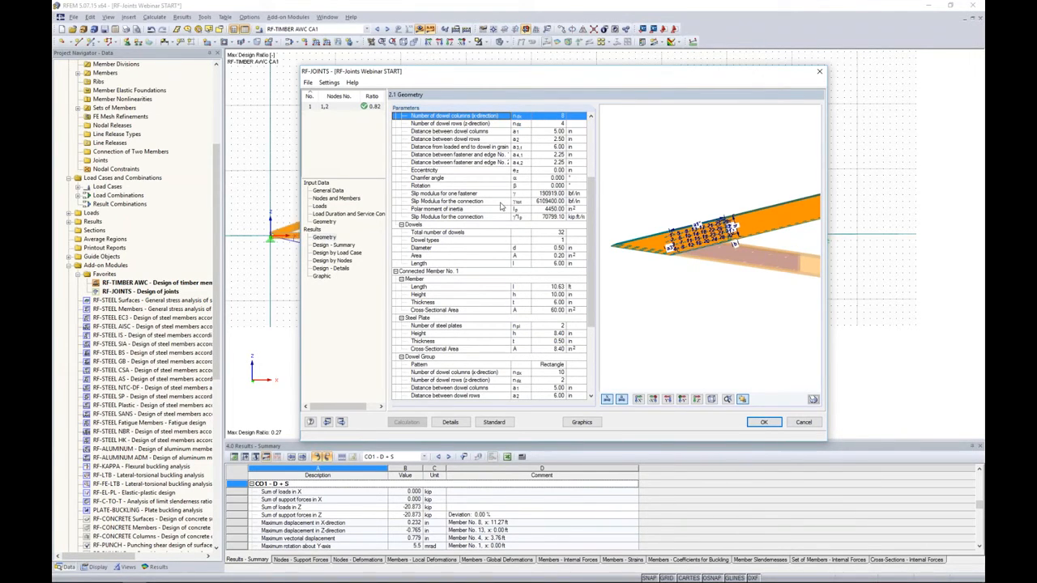
left_click(321, 276)
middle_click_drag(676, 310, 636, 282)
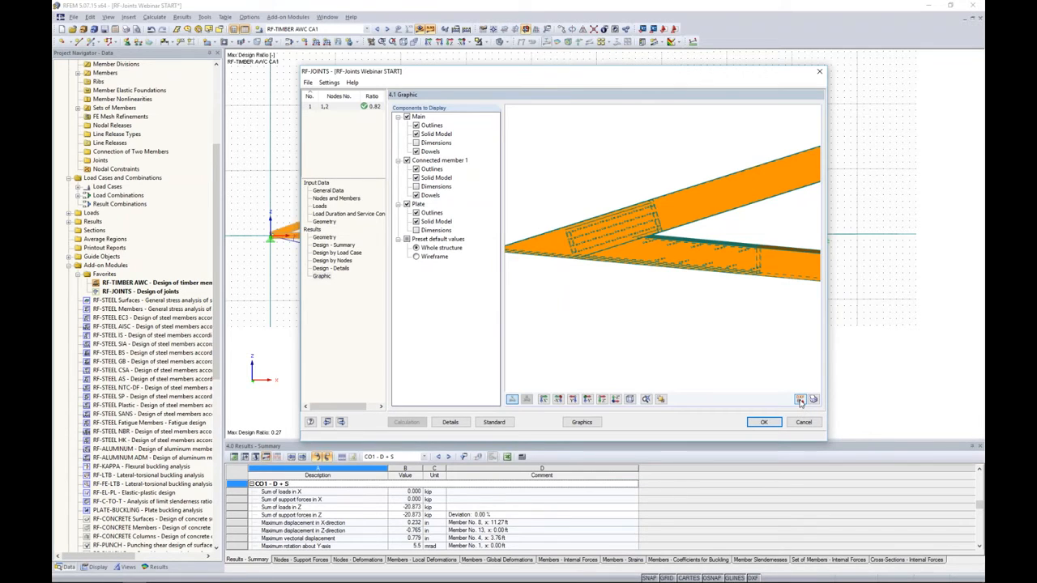
middle_click_drag(626, 280, 763, 245, "ctrl")
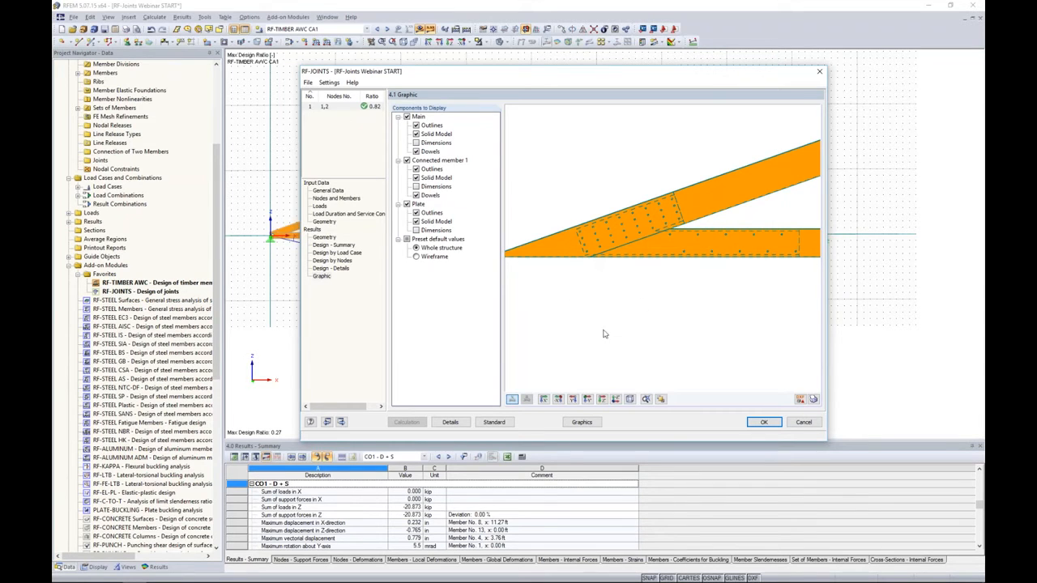
- Inspect the designed support joint's plates and dowels in the full truss model from several angles, and return to RF-JOINTS
left_click(581, 422)
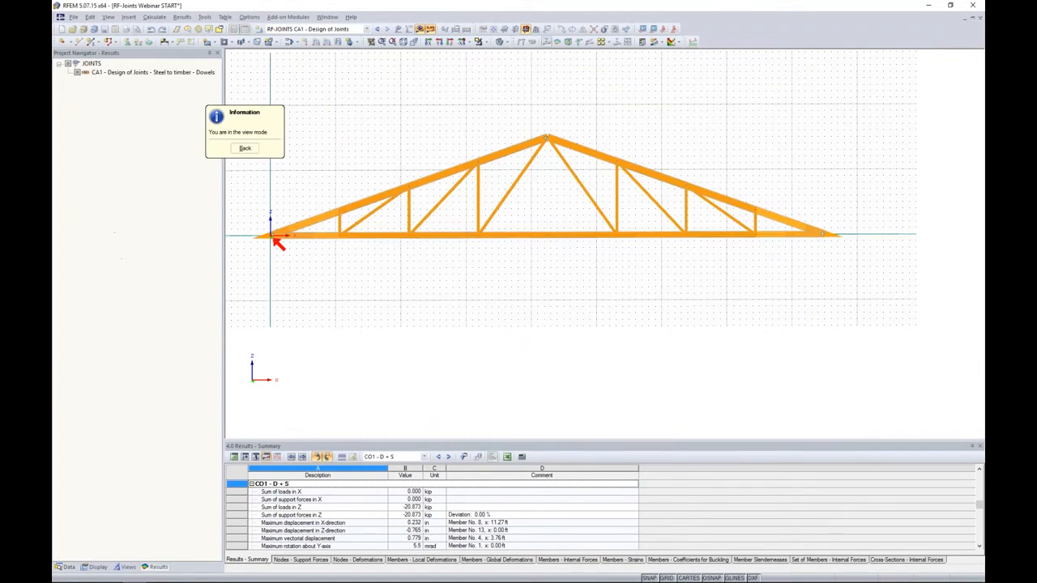
scroll(295, 240, "up", 6)
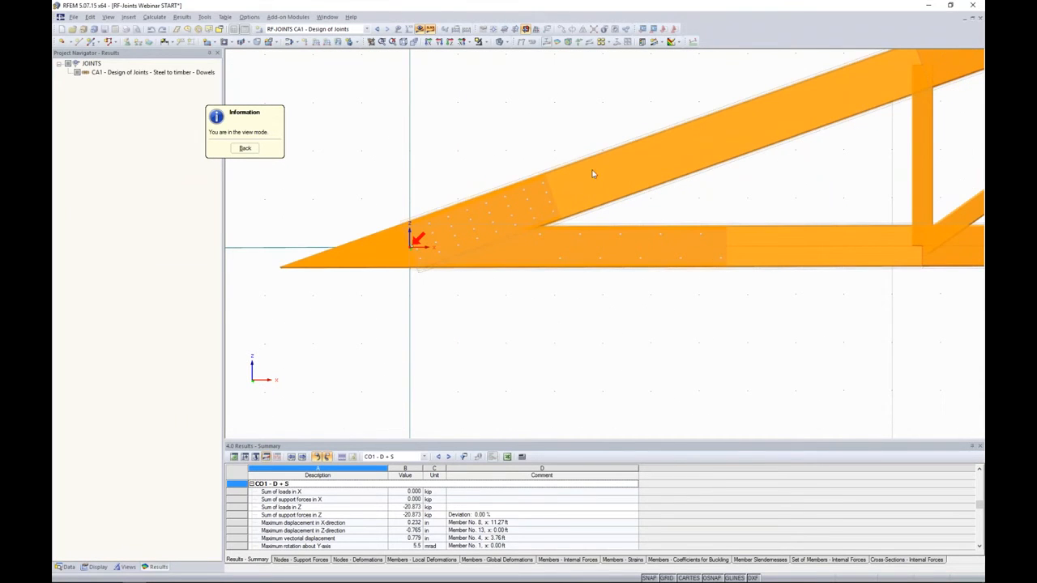
scroll(483, 247, "down", 2)
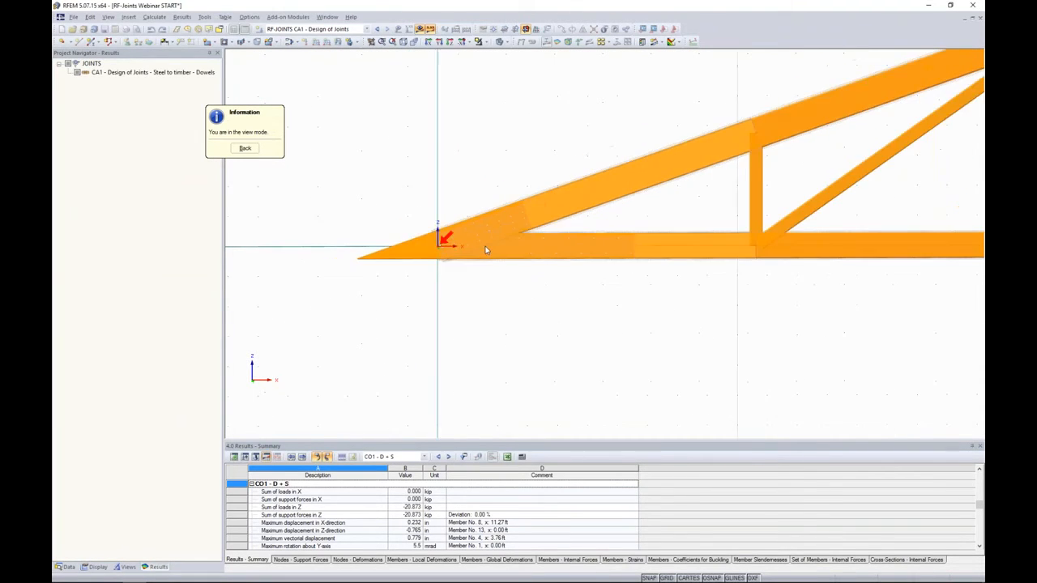
scroll(486, 250, "down", 3)
middle_click_drag(521, 268, 811, 347, "ctrl")
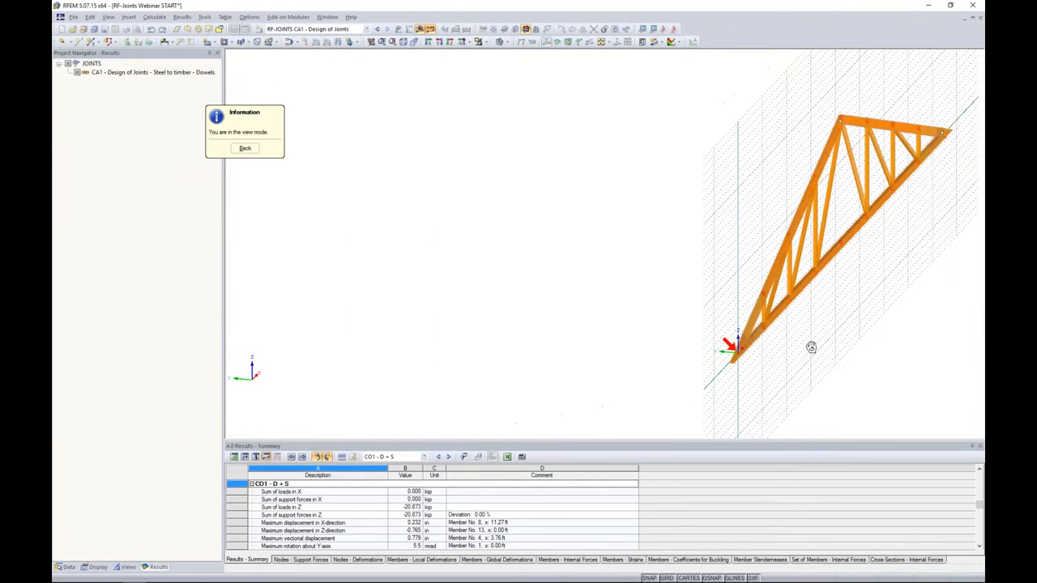
scroll(754, 345, "up", 6)
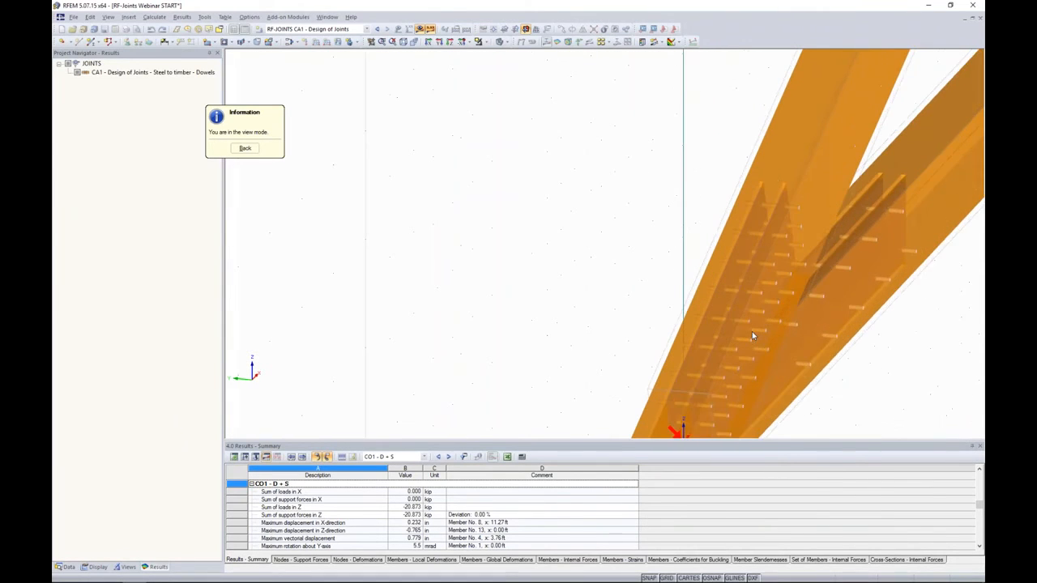
scroll(752, 332, "up", 2)
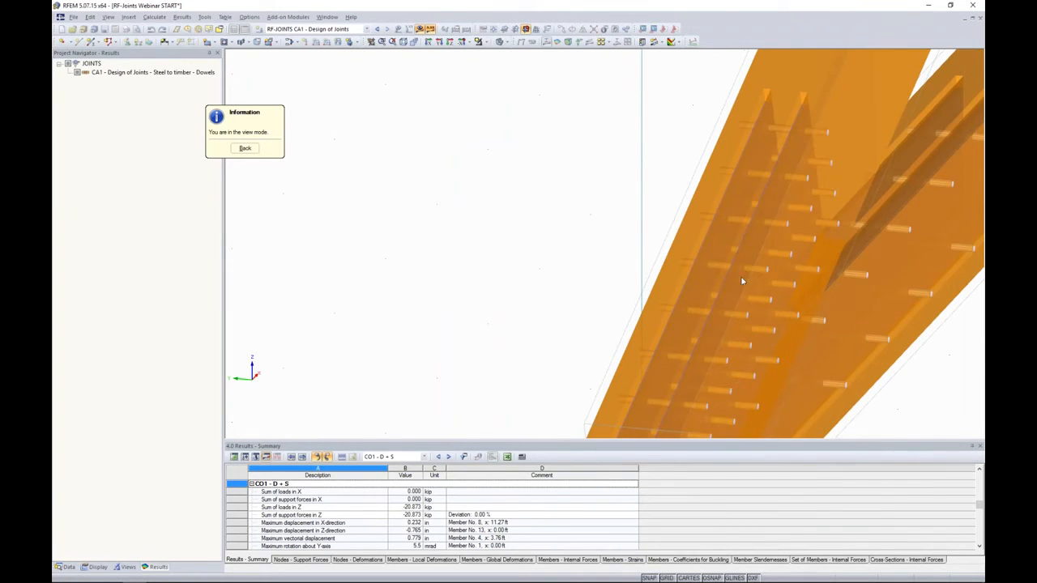
scroll(721, 271, "down", 7)
middle_click_drag(718, 274, 614, 289, "ctrl")
scroll(755, 182, "down", 4)
middle_click_drag(614, 290, 687, 130, "ctrl")
middle_click_drag(598, 273, 466, 208, "ctrl")
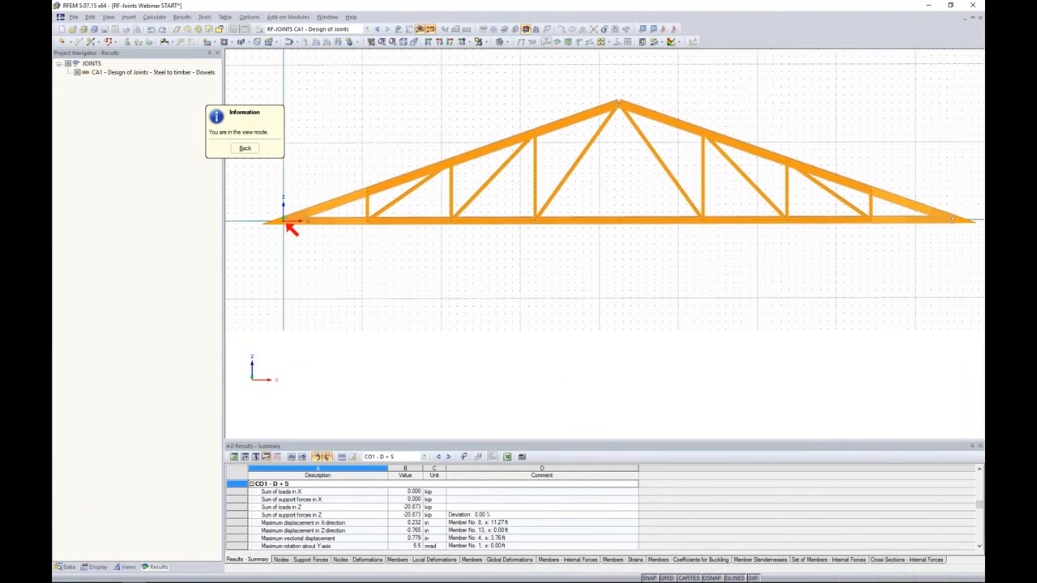
left_click(245, 149)
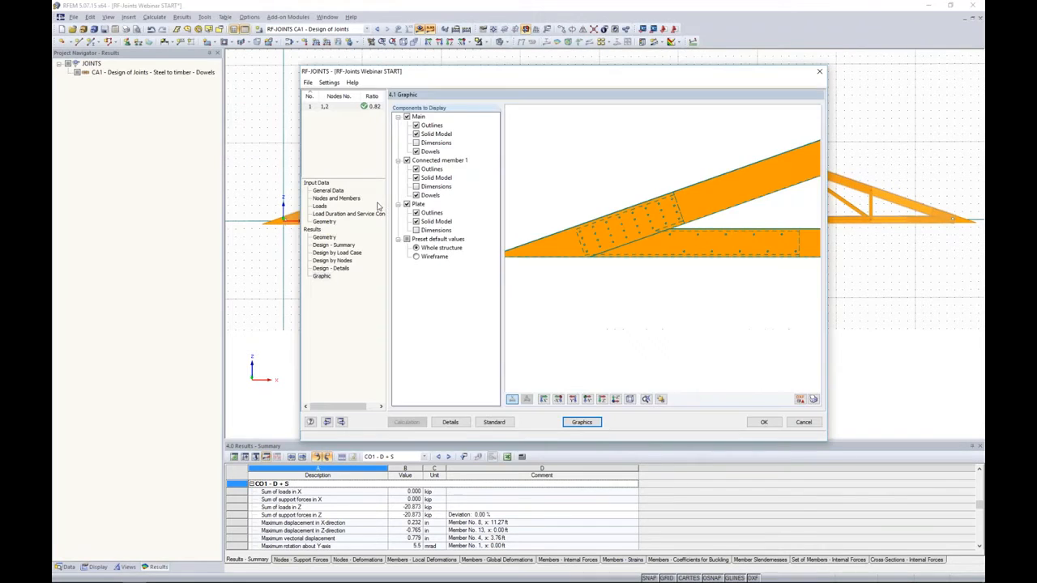
- Add a second steel-to-timber joint of the type without continuous member, using the LRFD design method
left_click(308, 83)
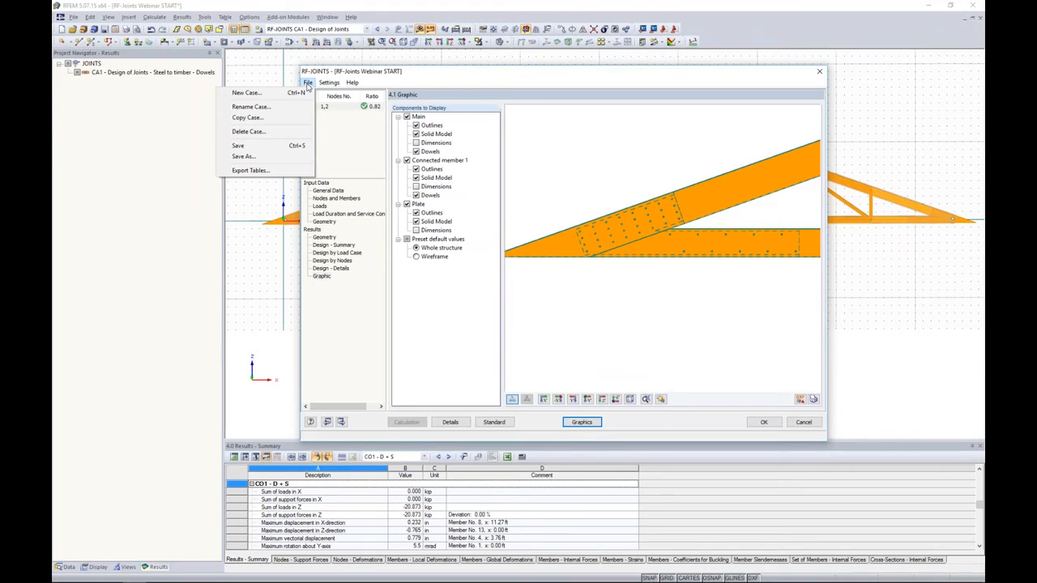
left_click(300, 94)
left_click(588, 276)
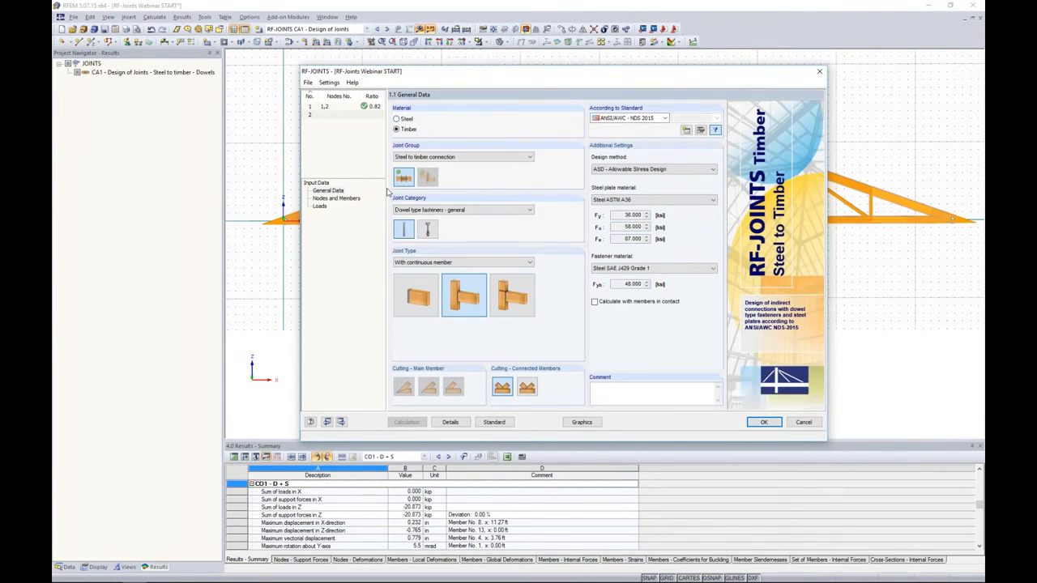
left_click(495, 285)
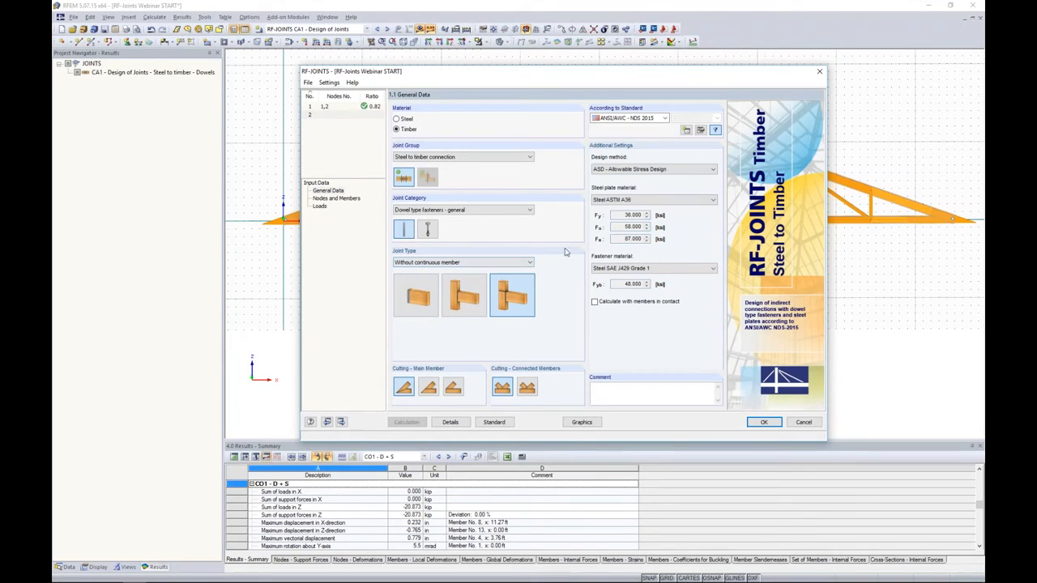
left_click(640, 169)
left_click(630, 186)
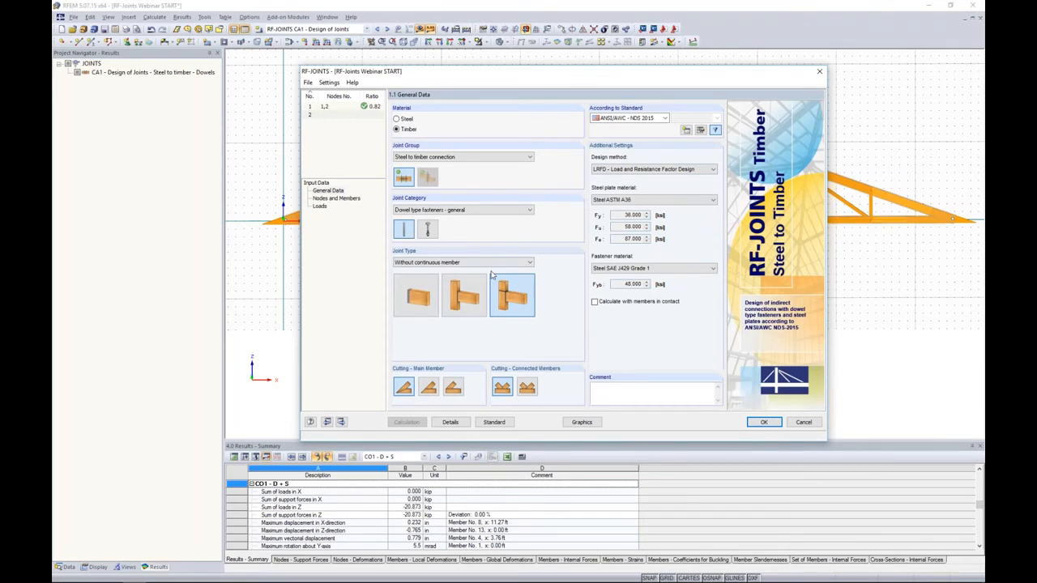
- Assign the second joint to node 6 at the truss apex, picked from the structural model
left_click(335, 198)
left_click(557, 165)
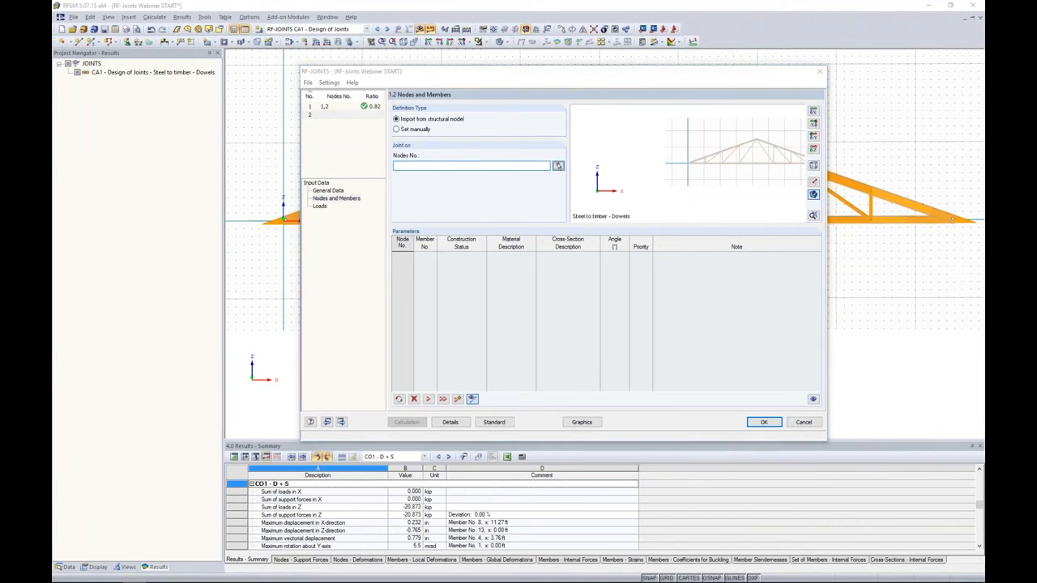
left_click(594, 142)
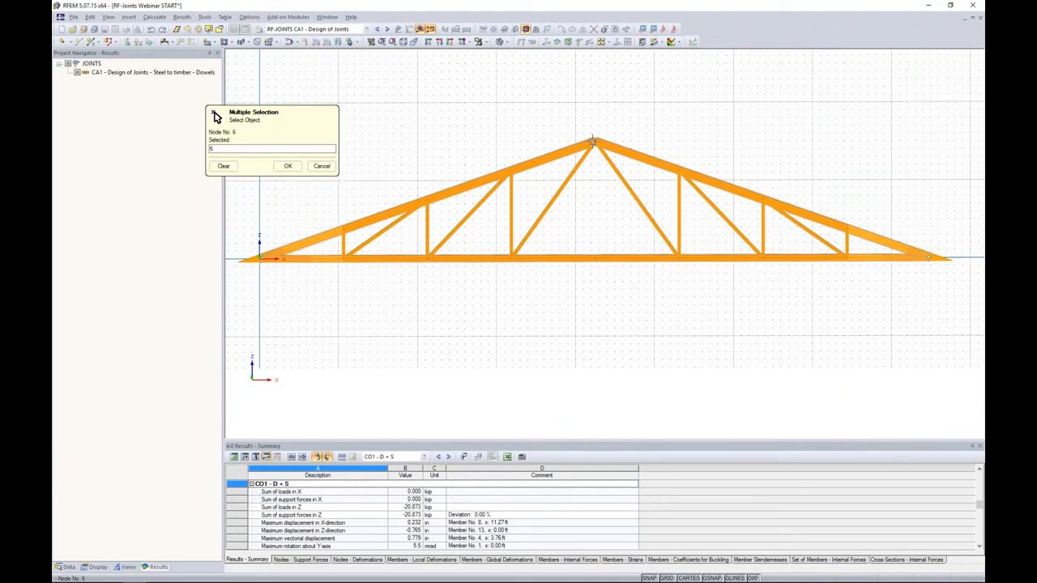
left_click(288, 166)
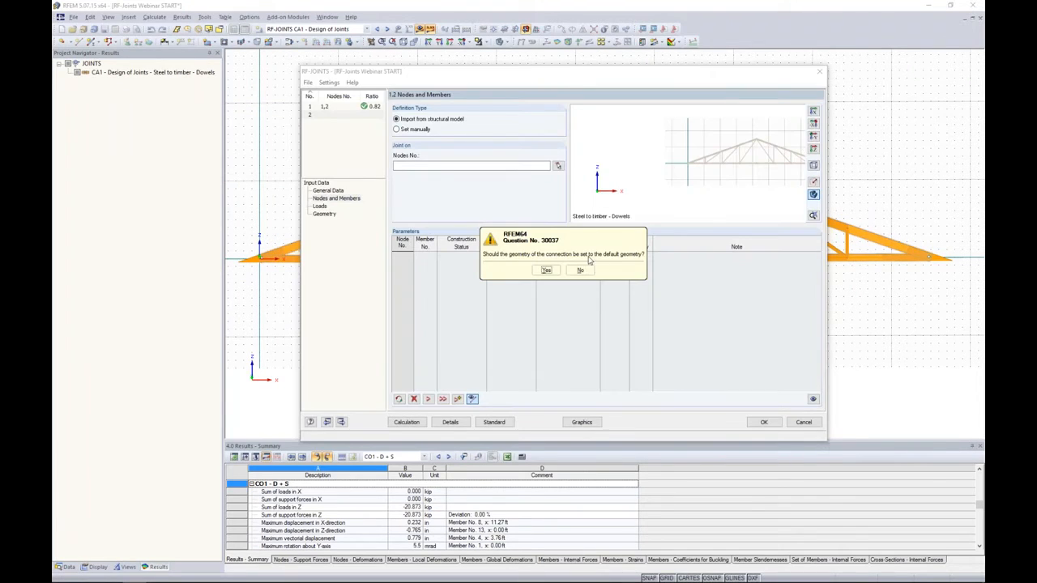
left_click(613, 269)
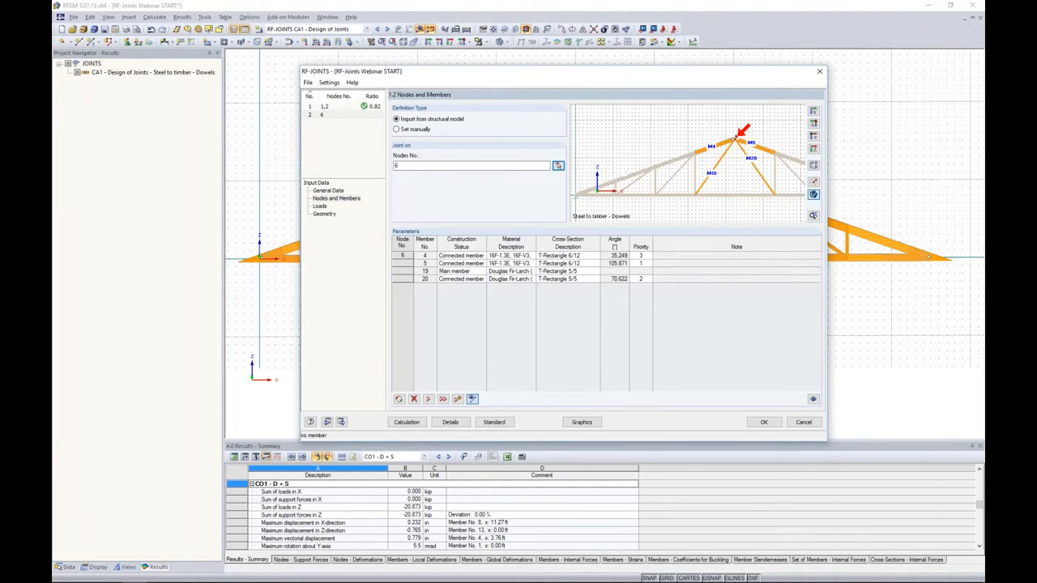
- Examine the members meeting at the apex node and the joint's initial plate and dowel geometry
scroll(733, 206, "up", 5)
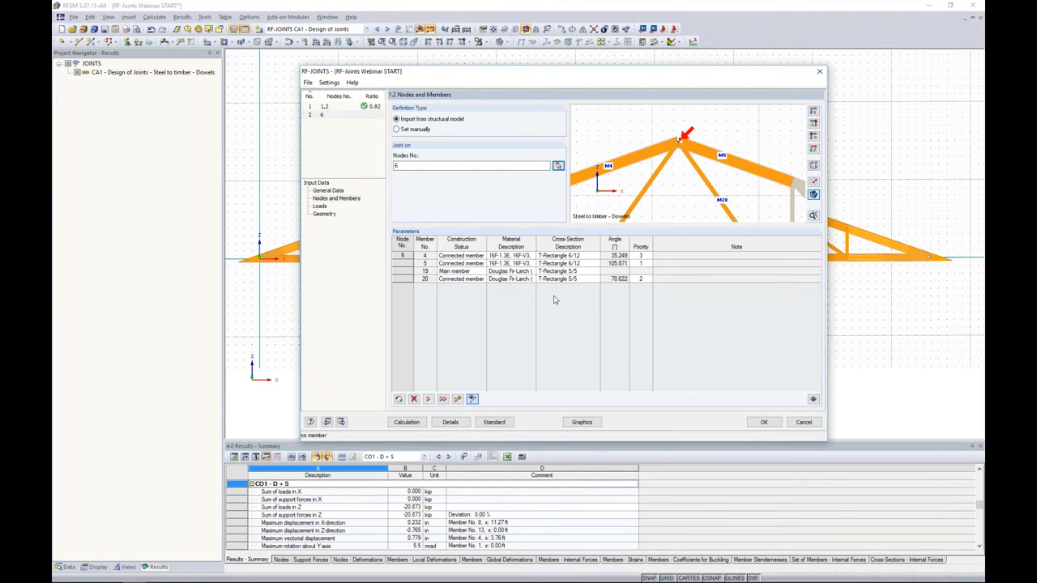
left_click(324, 213)
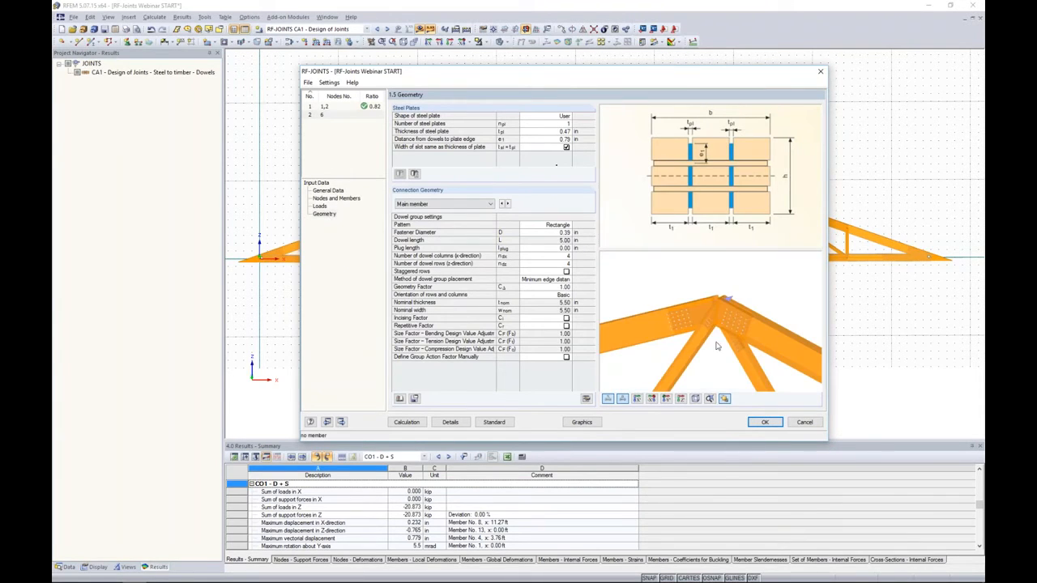
middle_click_drag(718, 356, 725, 327, "ctrl")
scroll(723, 327, "up", 4)
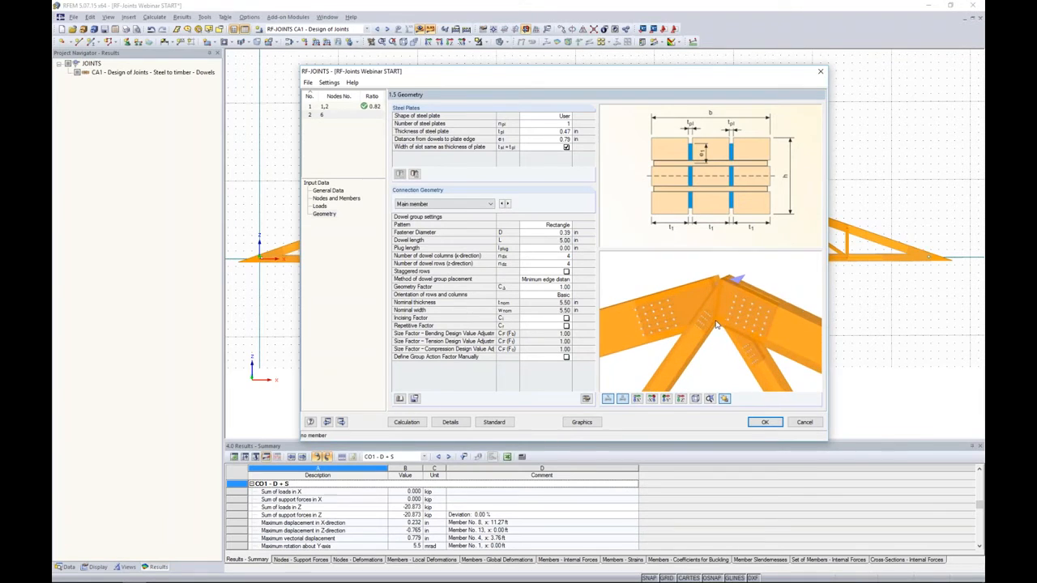
scroll(716, 324, "up", 2)
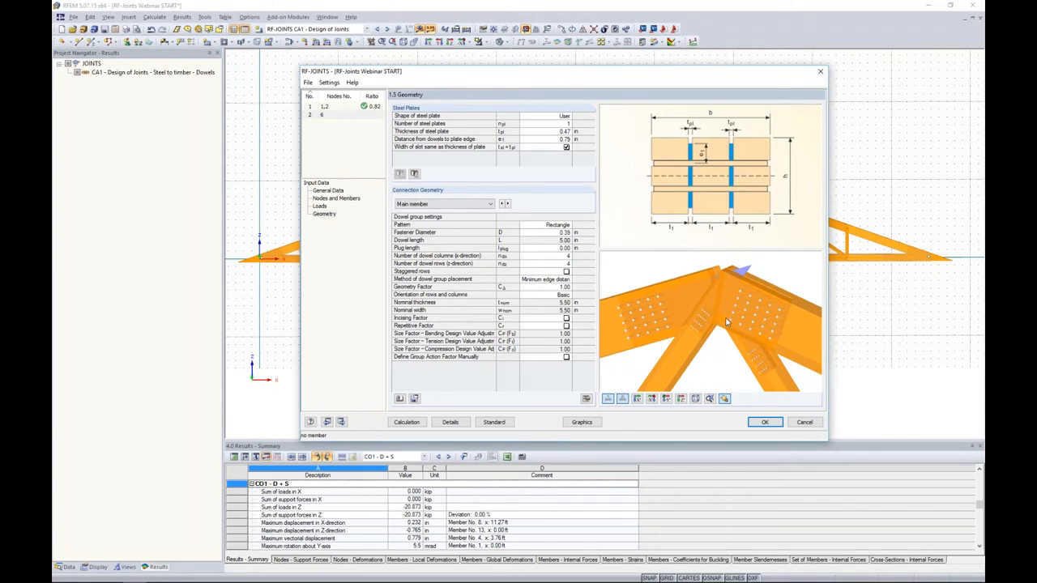
- Make member 4 the main member and member 19 a connected member of the apex joint, accepting the default connection geometry
left_click(331, 201)
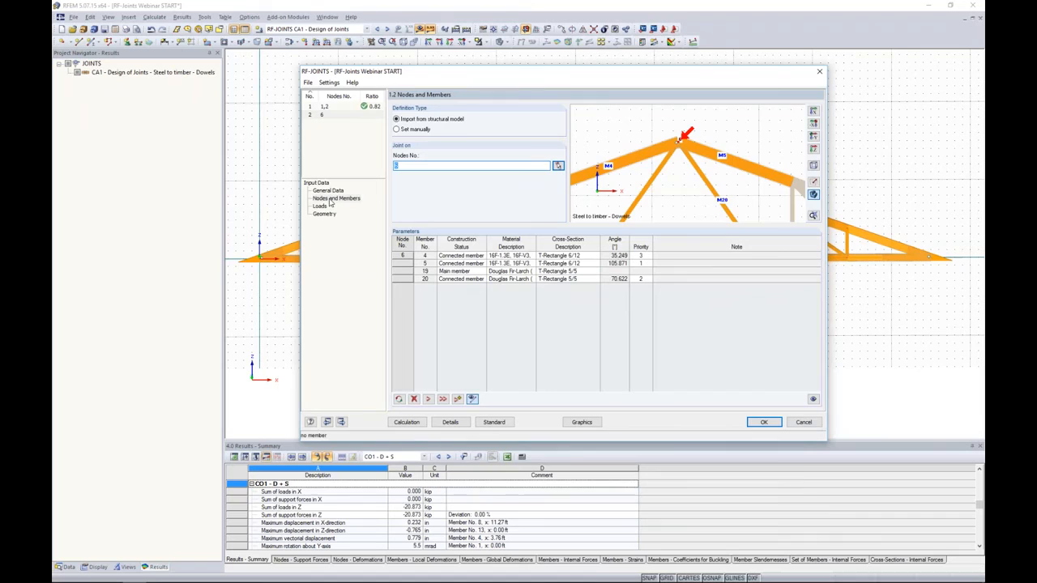
left_click(463, 272)
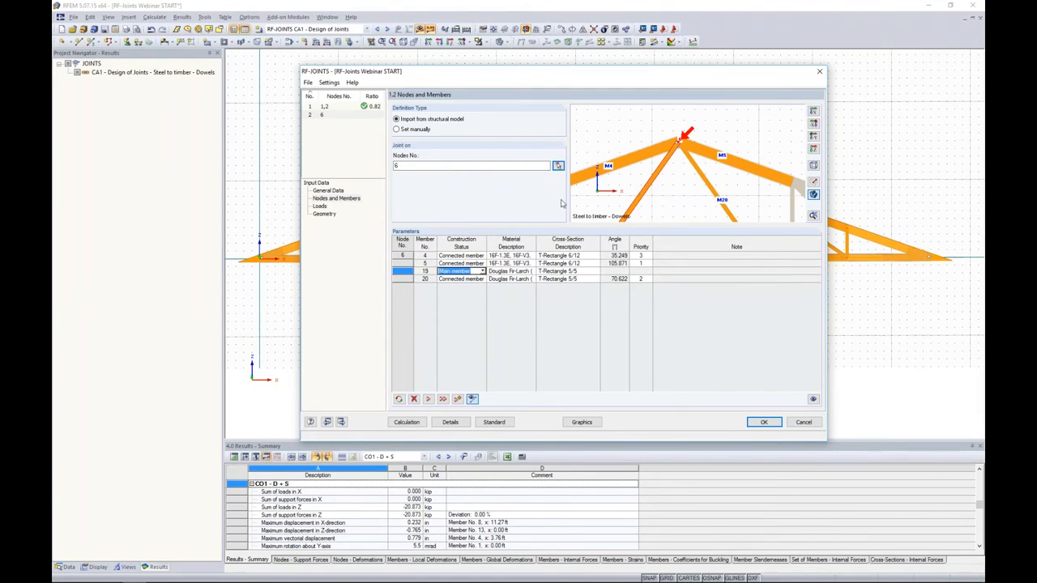
left_click(479, 256)
left_click(483, 256)
left_click(478, 271)
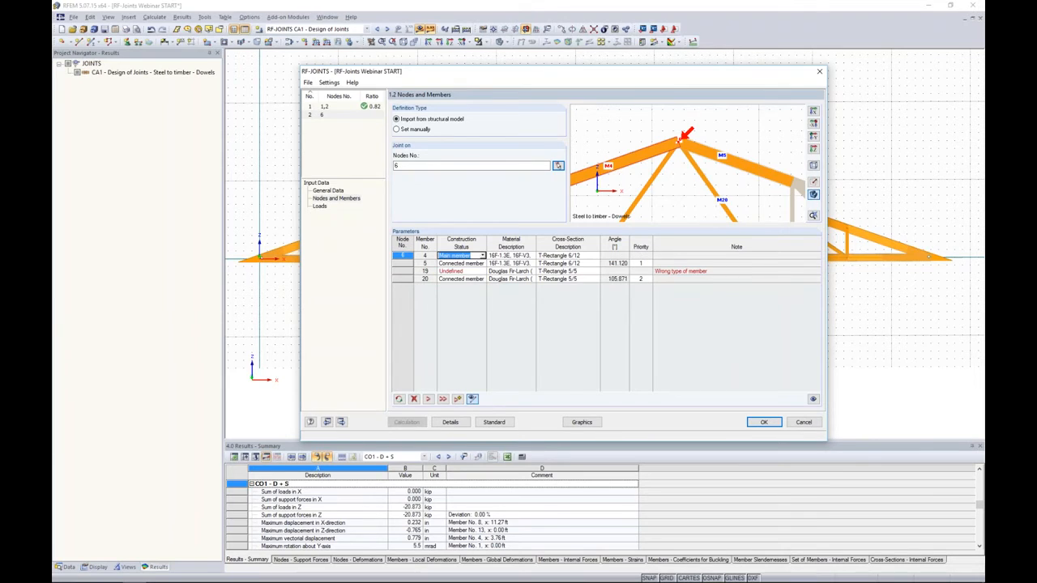
left_click(481, 272)
left_click(483, 271)
left_click(481, 285)
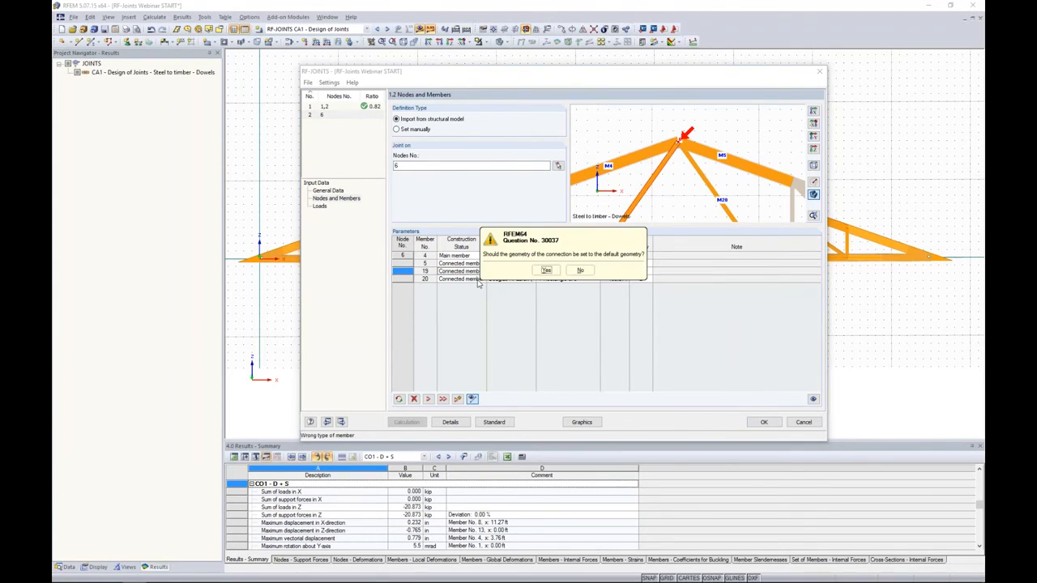
left_click(546, 270)
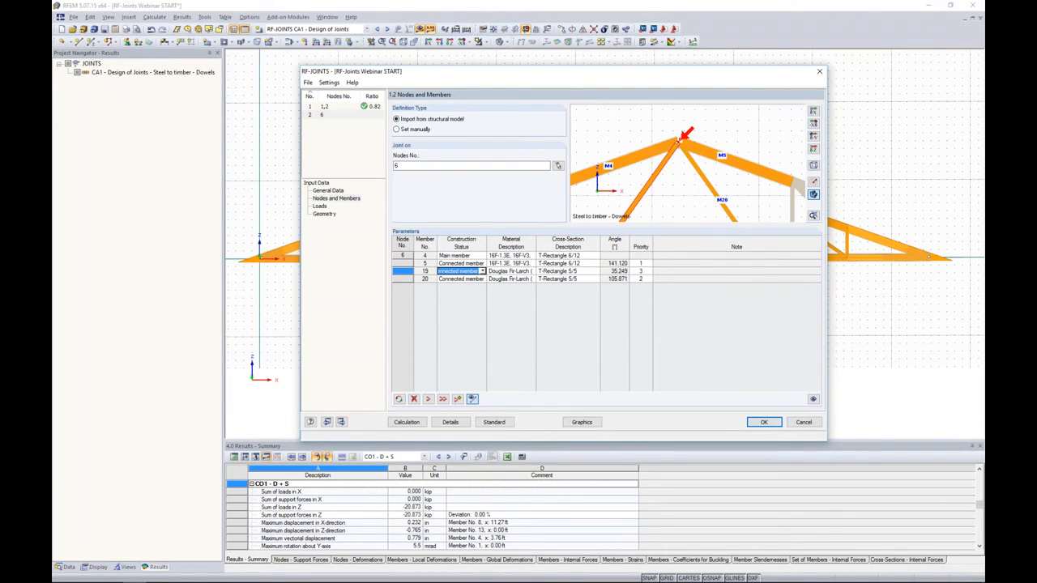
- Try setting connected member 5's priority to 3 in the apex joint and compare the geometry with the existing arrangement
left_click(325, 214)
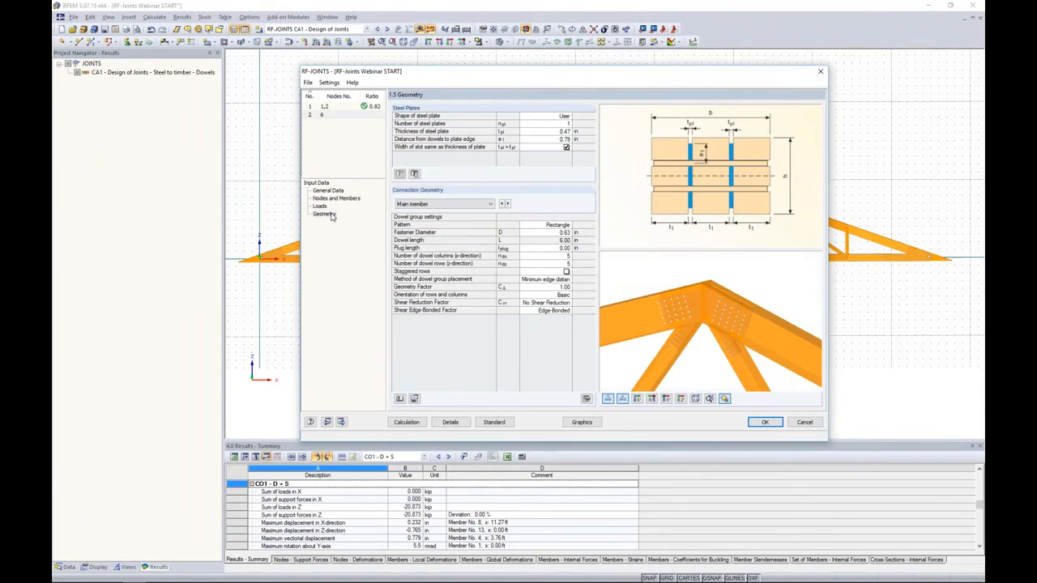
middle_click_drag(735, 349, 815, 310, "ctrl")
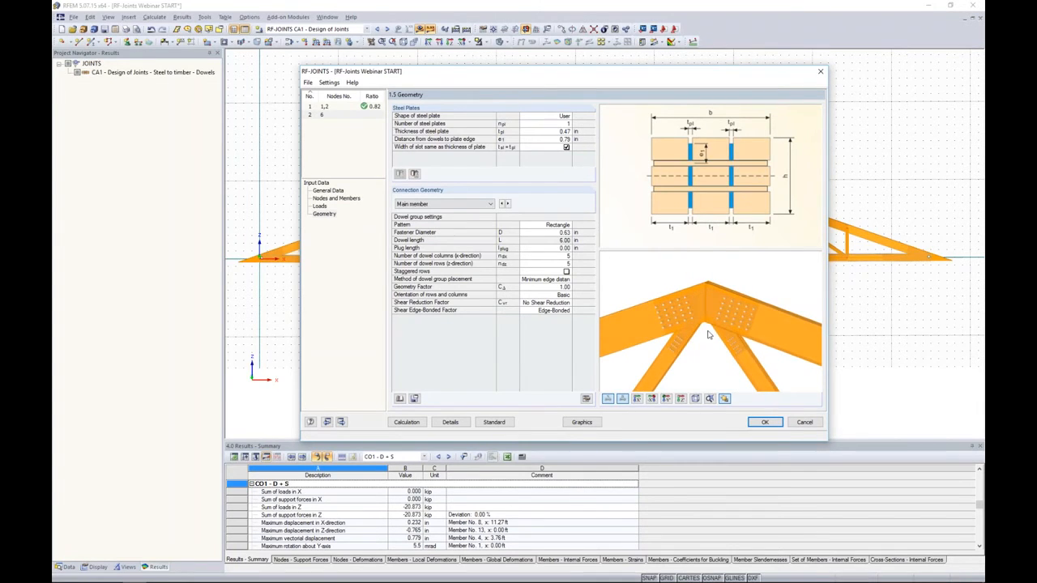
scroll(711, 331, "up", 3)
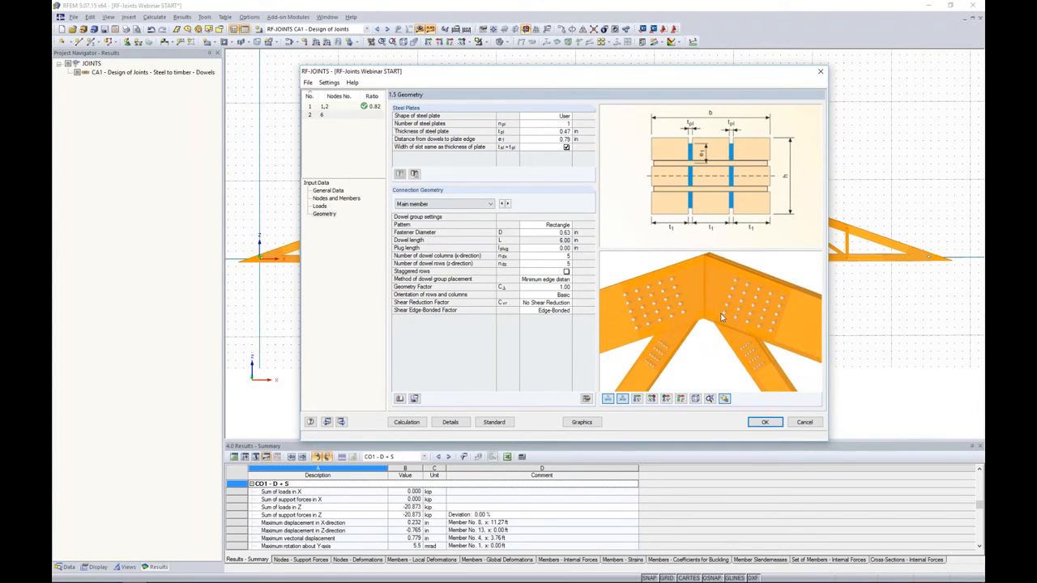
left_click(339, 198)
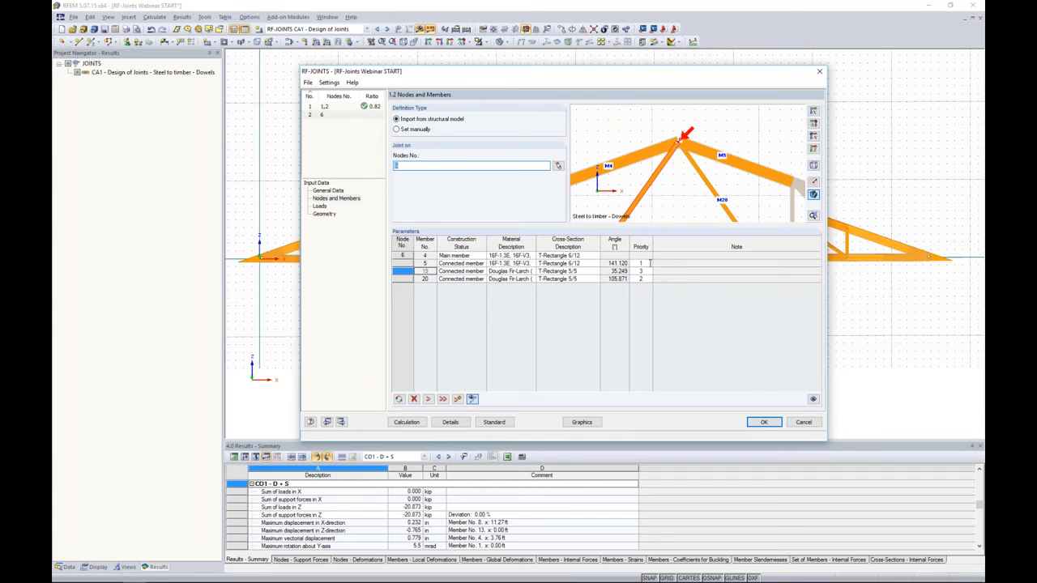
left_click(645, 262)
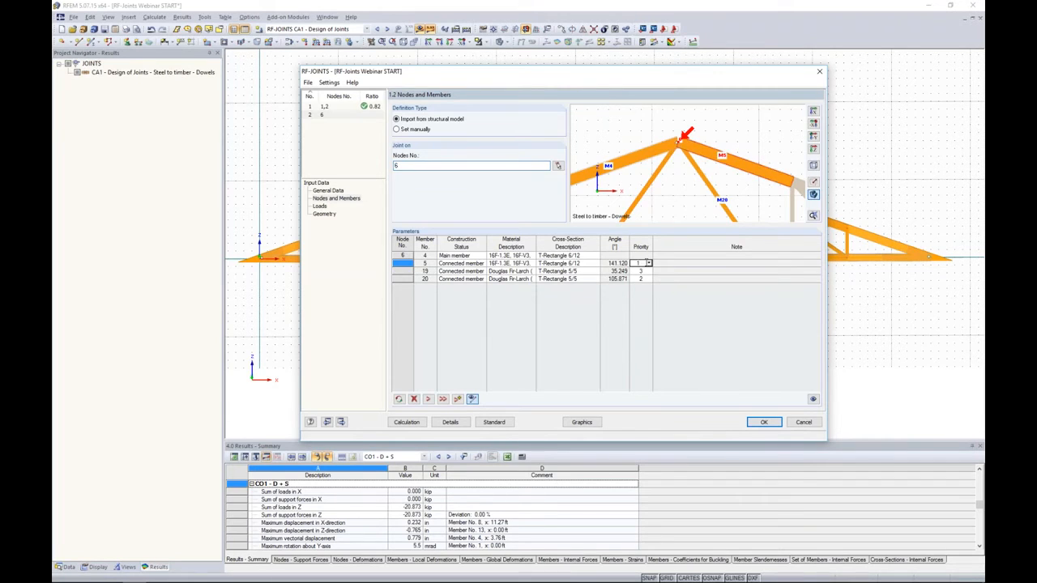
left_click(648, 263)
left_click(639, 287)
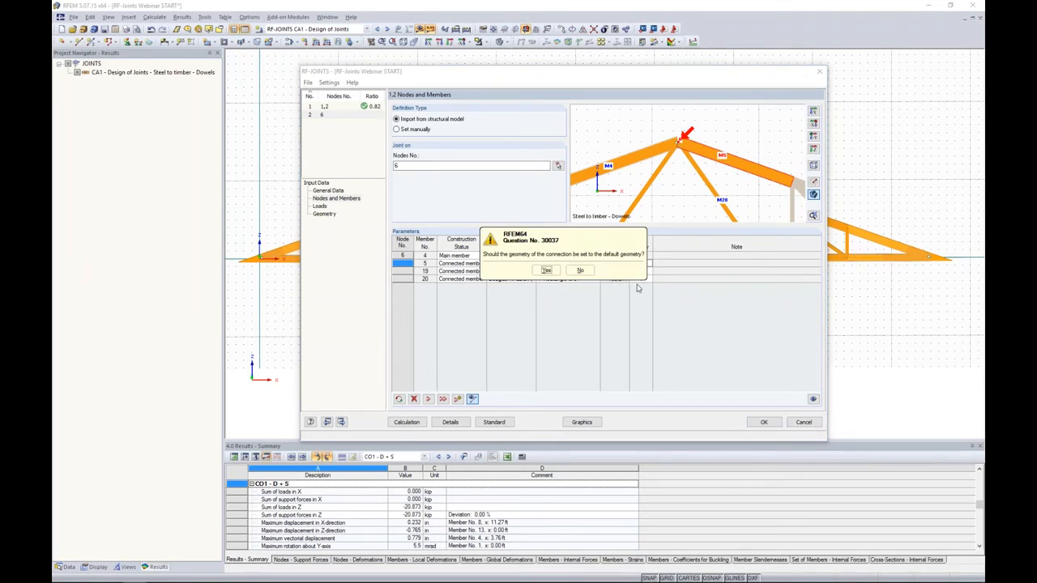
left_click(578, 276)
left_click(324, 214)
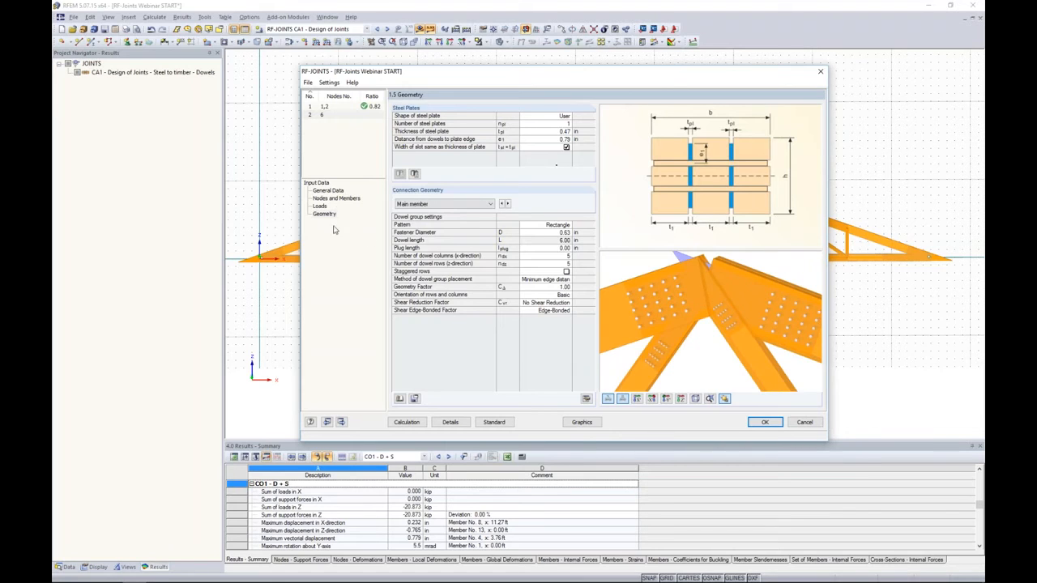
- Set connected member 5's priority back to 1 and reset the connection to the default geometry
left_click(337, 199)
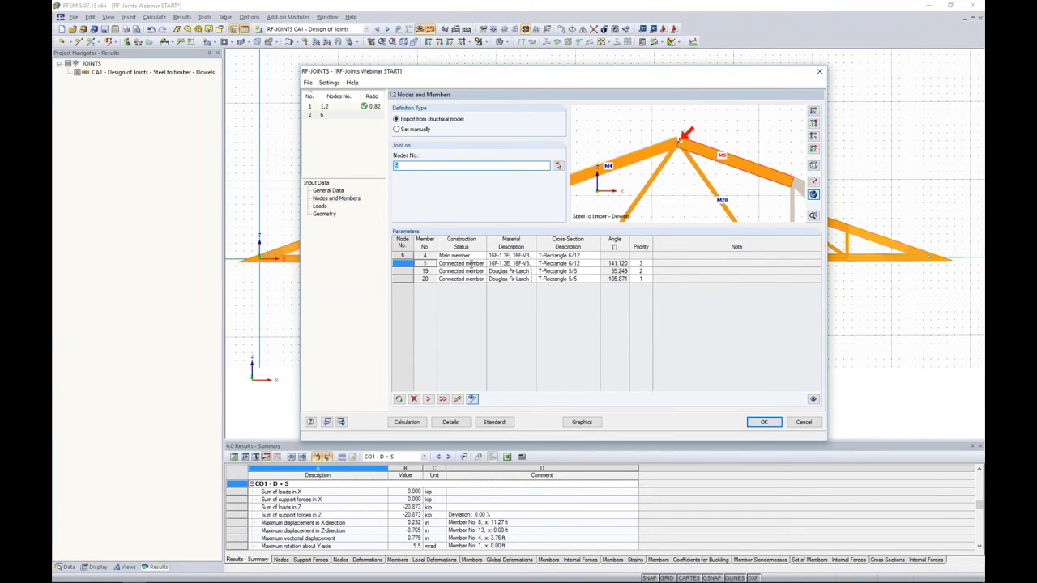
left_click(333, 191)
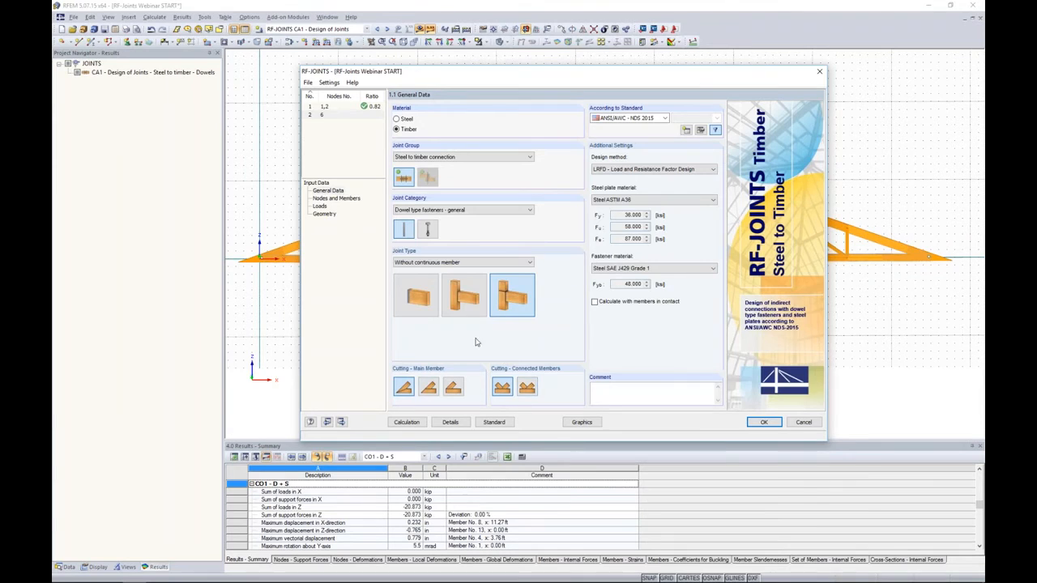
left_click(337, 199)
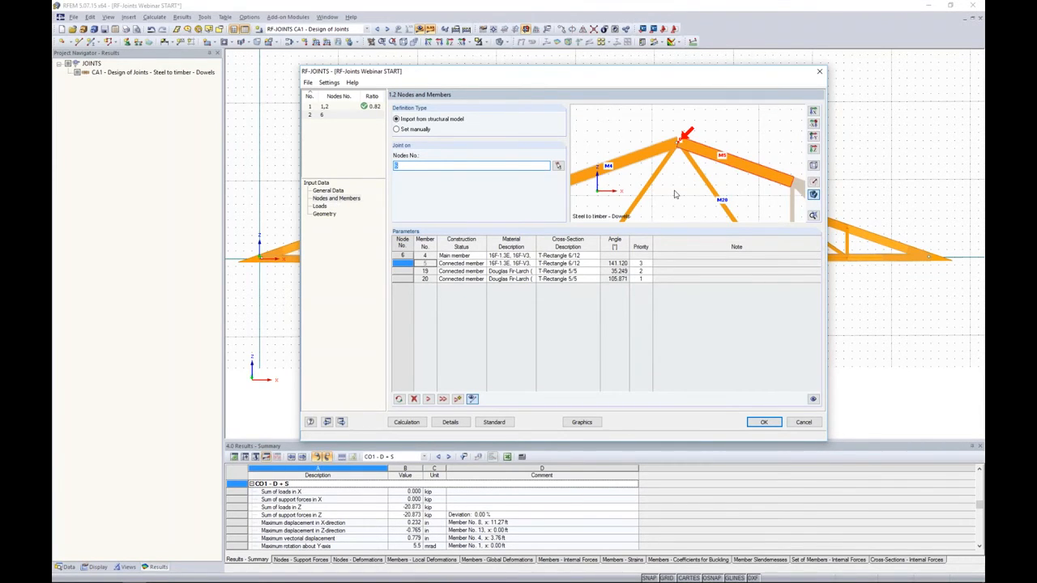
left_click(645, 263)
left_click(654, 268)
left_click(640, 279)
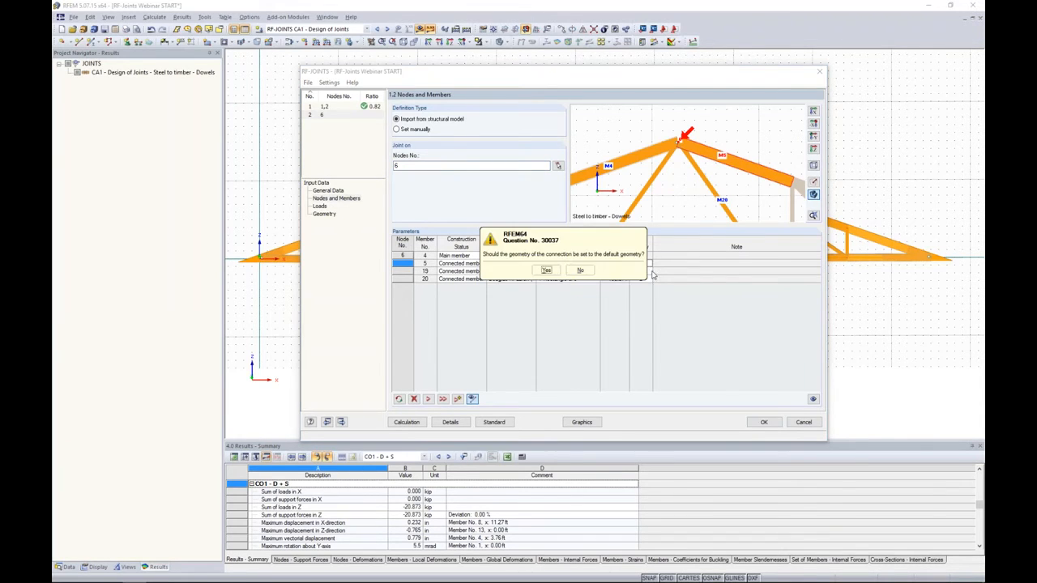
left_click(547, 271)
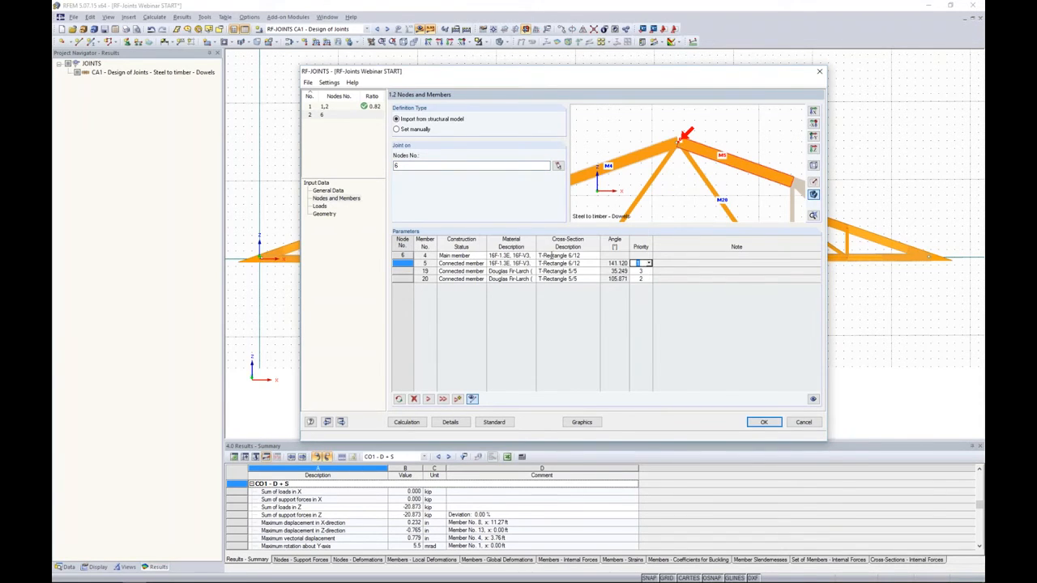
- Select load combination CO2 (1.4D + 1.6S) for the apex joint's design and check its load duration and service conditions
left_click(320, 205)
double_click(448, 139)
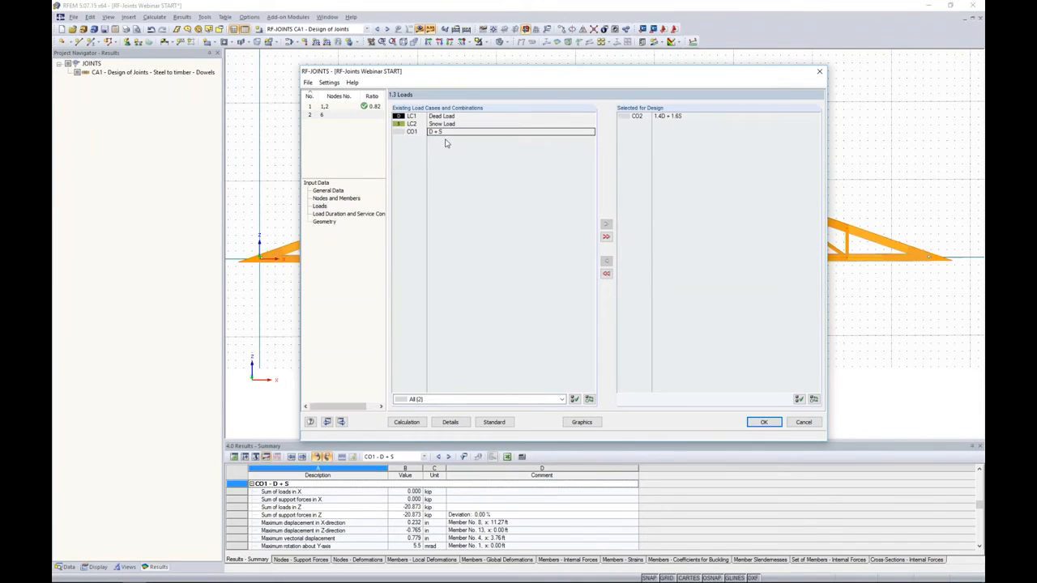
left_click(336, 214)
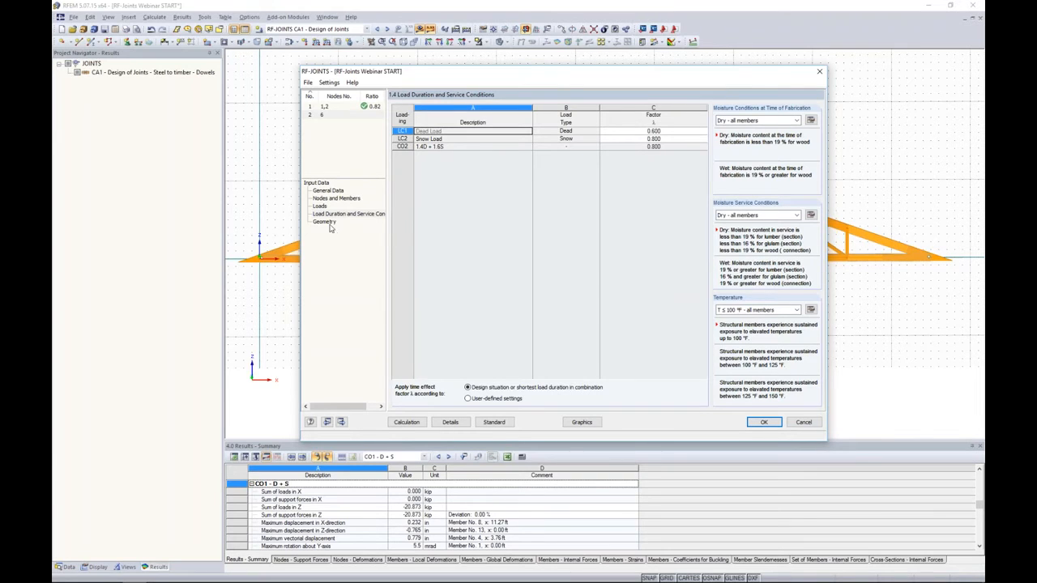
- Define two 0.50 in thick steel plates for the apex joint, 2.00 in apart, with 1.20 in from dowels to plate edge
left_click(324, 222)
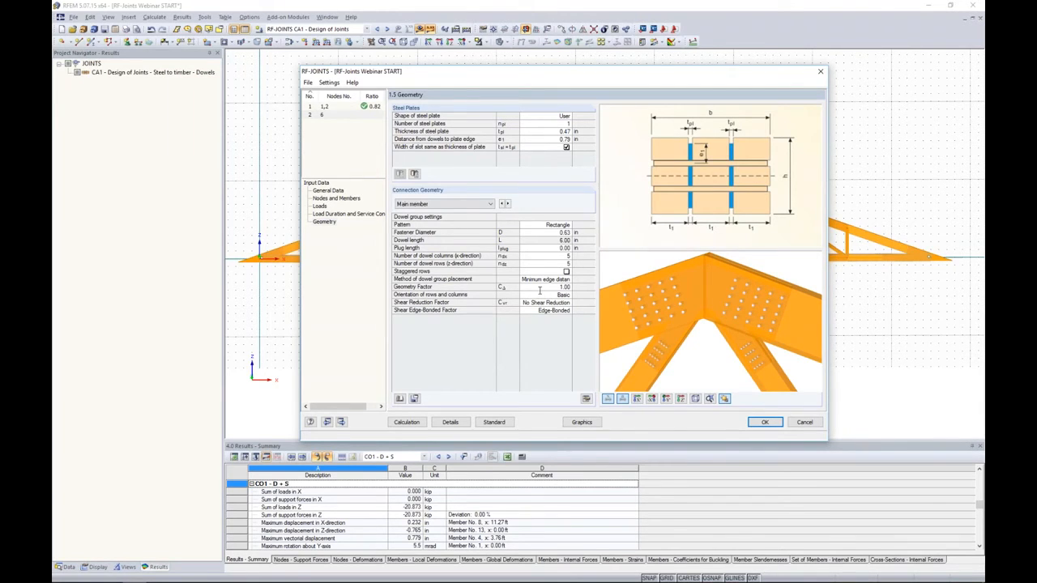
left_click(557, 124)
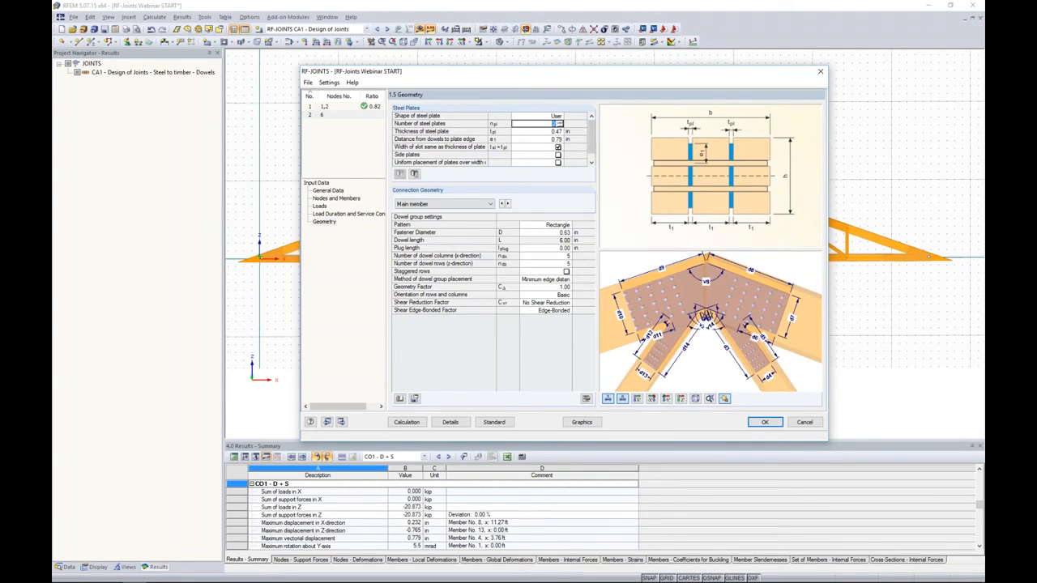
left_click(559, 127)
key("Return")
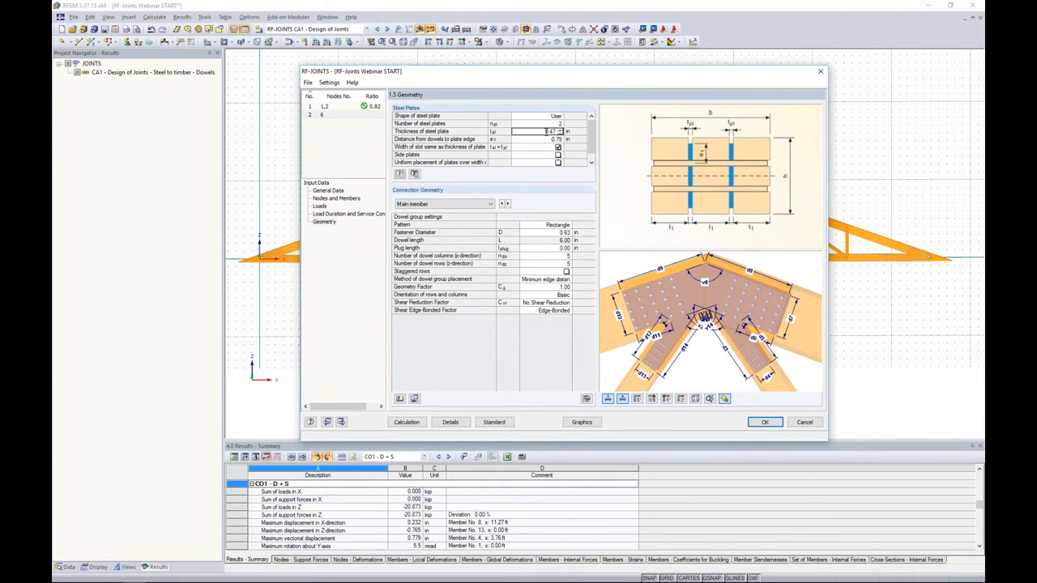
key("Return")
type("1.2")
key("Return")
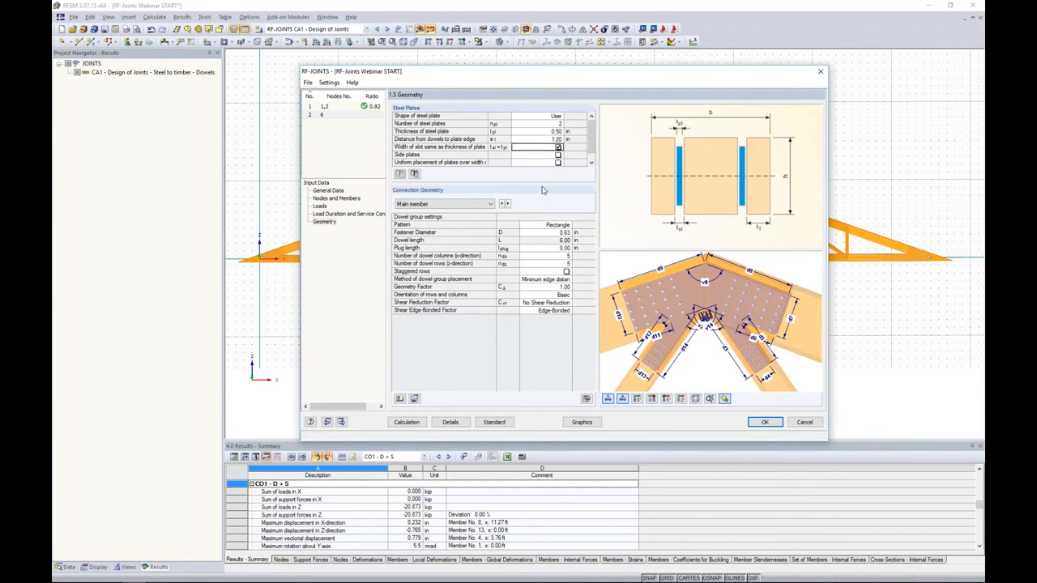
scroll(592, 154, "down", 1)
left_click(553, 162)
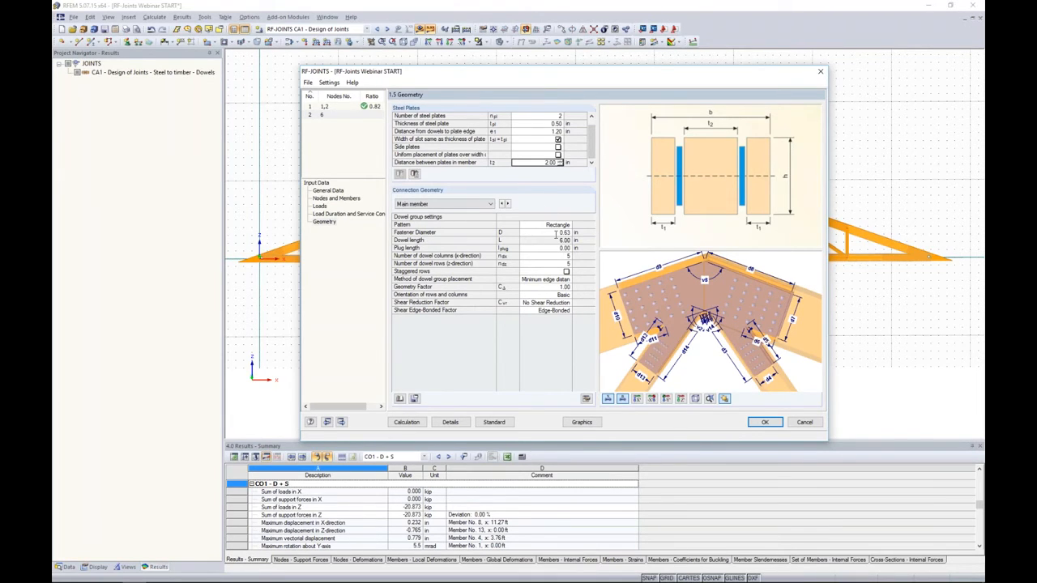
- Set the main member's dowel diameter to 0.50 in for the apex joint
left_click(489, 205)
left_click(479, 215)
left_click(541, 232)
type("0.5")
key("Return")
- Arrange the main member's dowels in 8 columns and 3 staggered rows
left_click(541, 256)
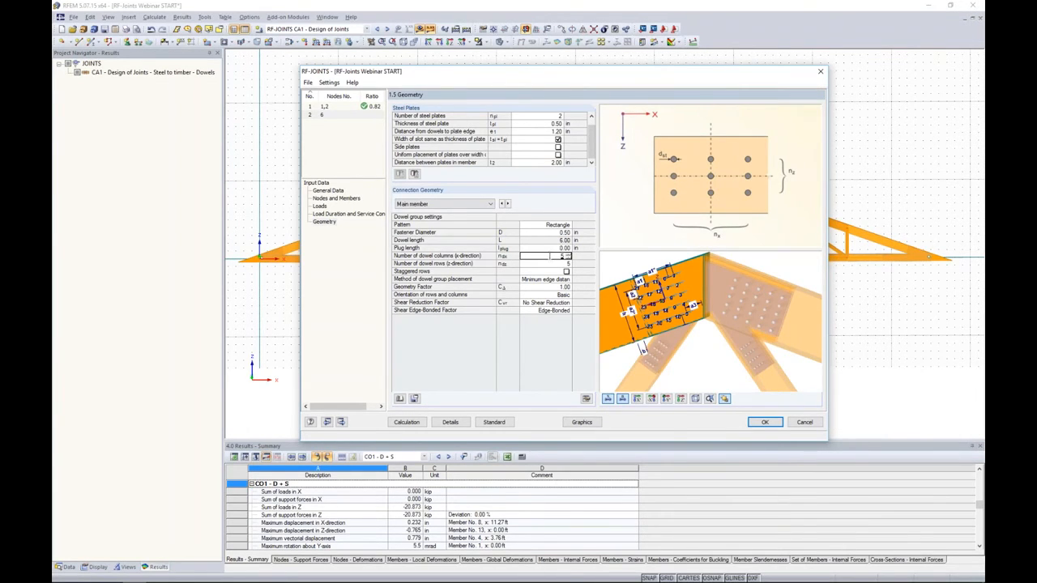
type("8")
key("Return")
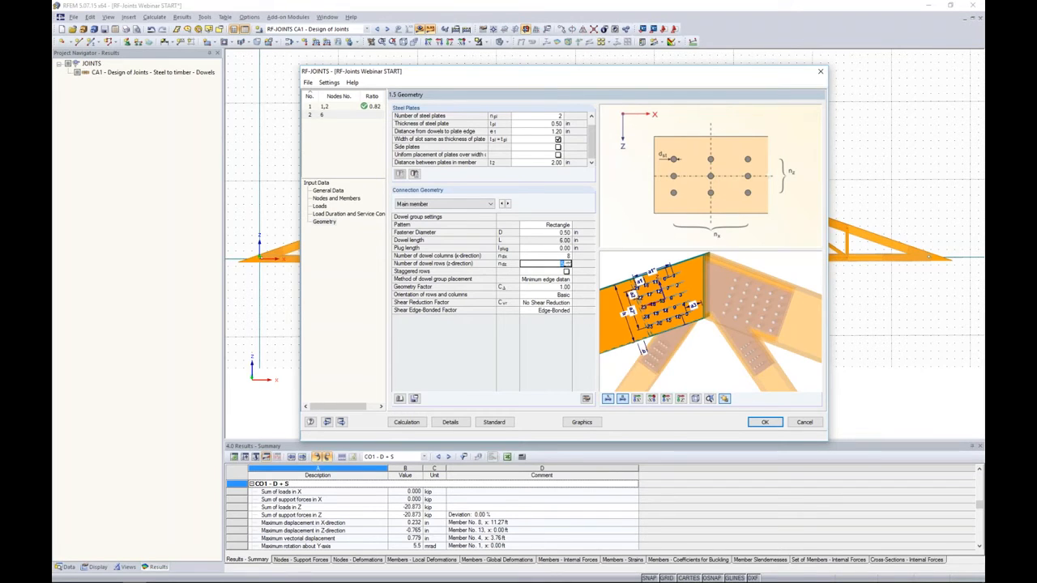
type("2")
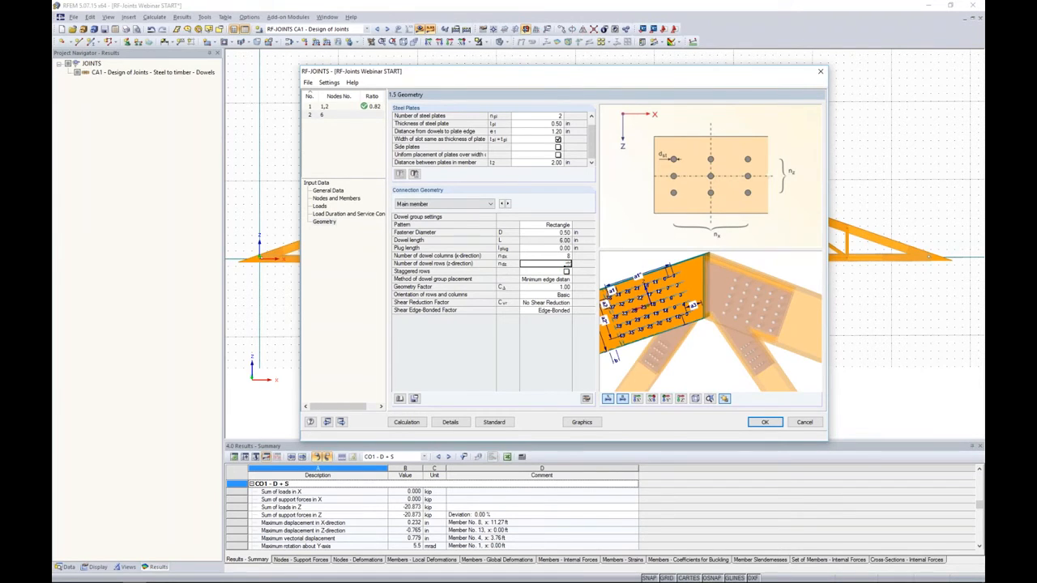
key("Return")
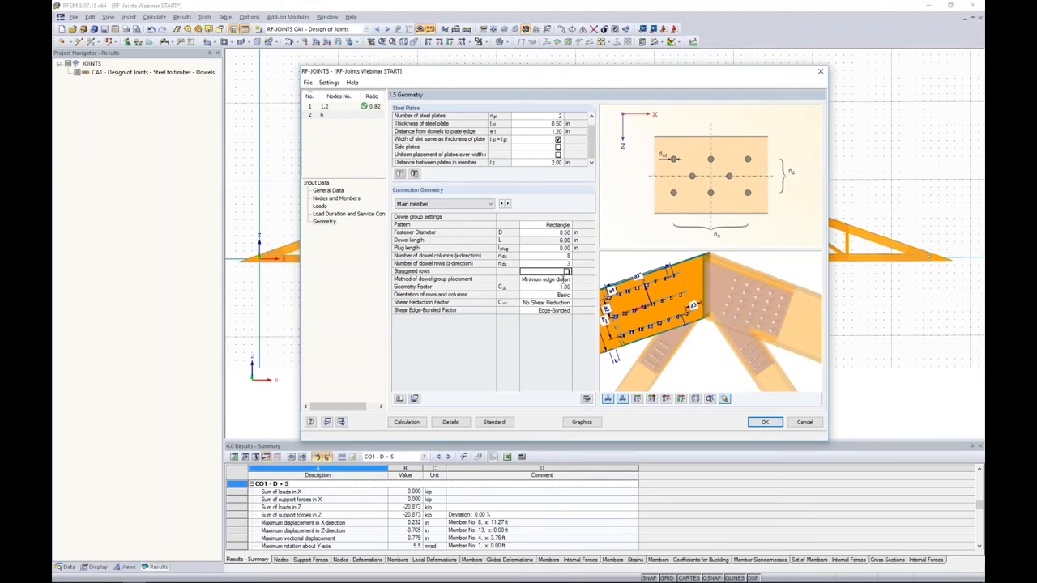
left_click(566, 271)
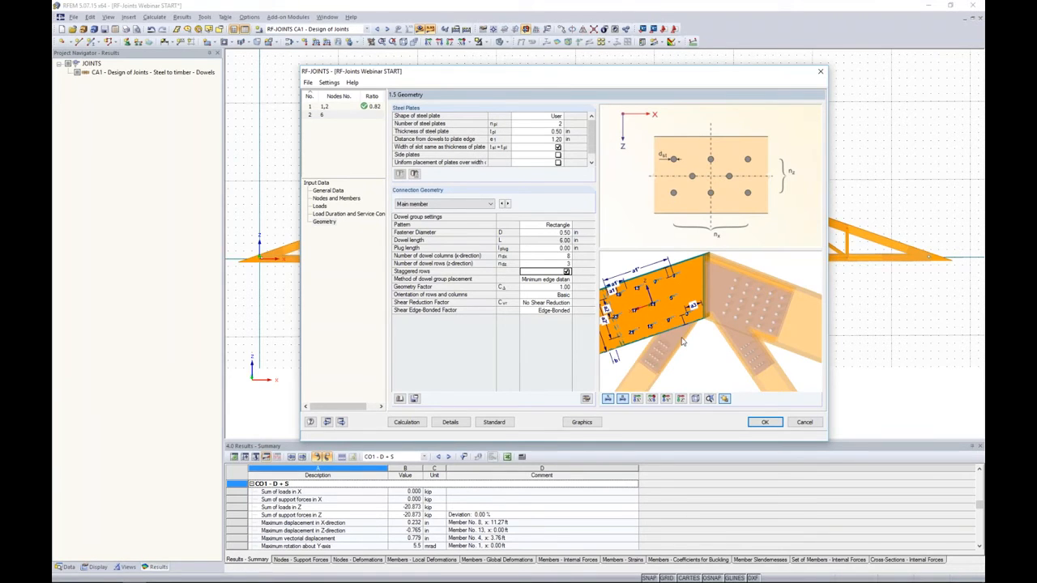
- Save the main member's dowel layout to the fastener group library as "Main 1"
left_click(666, 400)
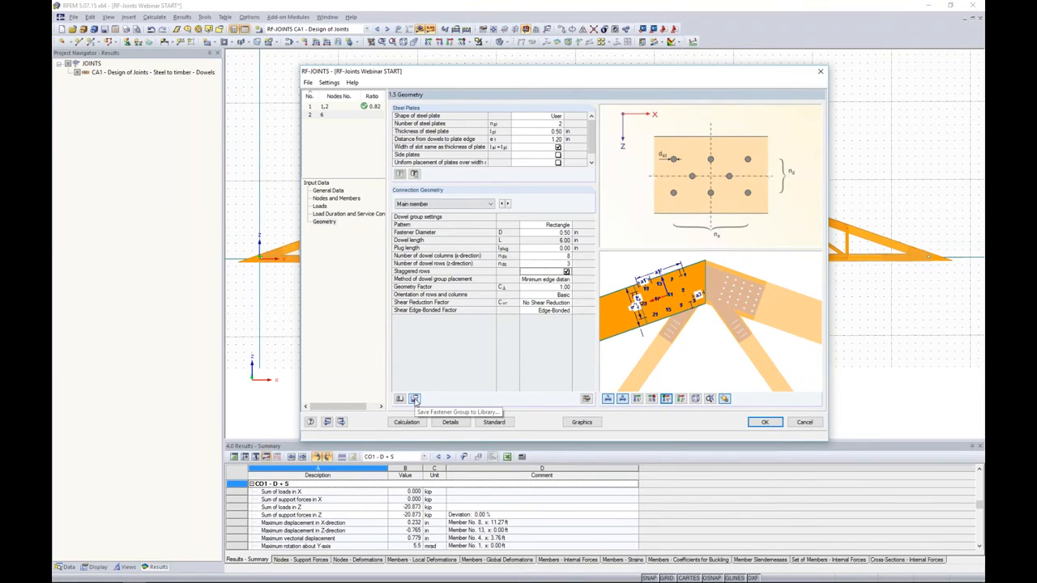
left_click(414, 400)
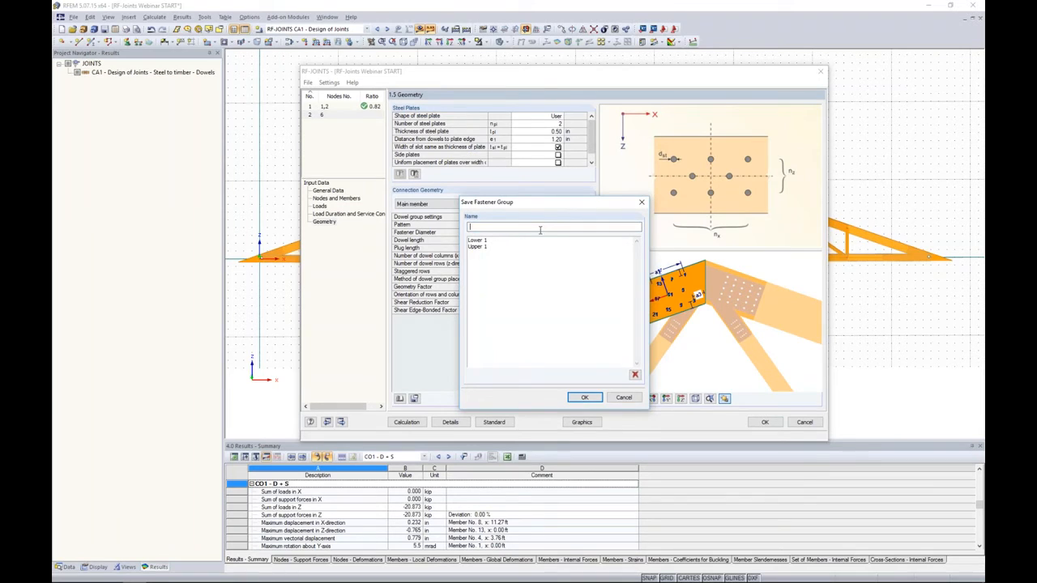
type("Main 1")
key("Return")
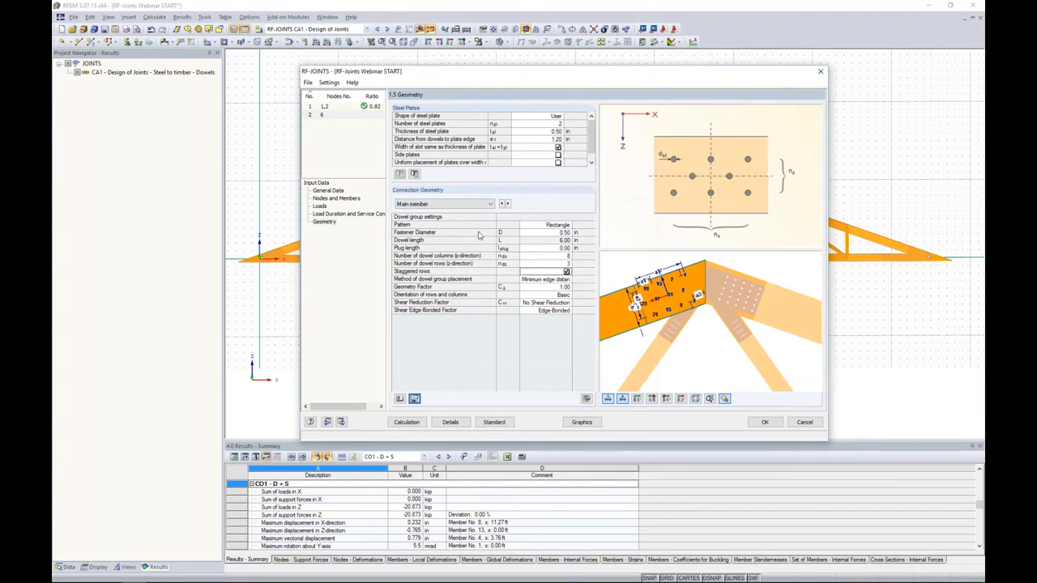
- Load the saved fastener group "Main 1" onto connected member 1
left_click(481, 207)
left_click(473, 219)
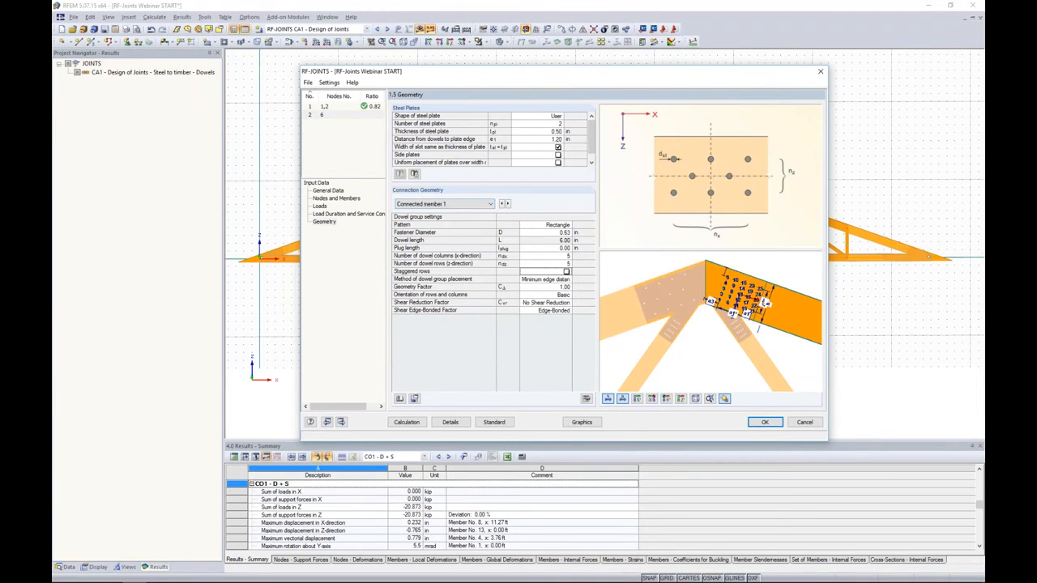
left_click(400, 399)
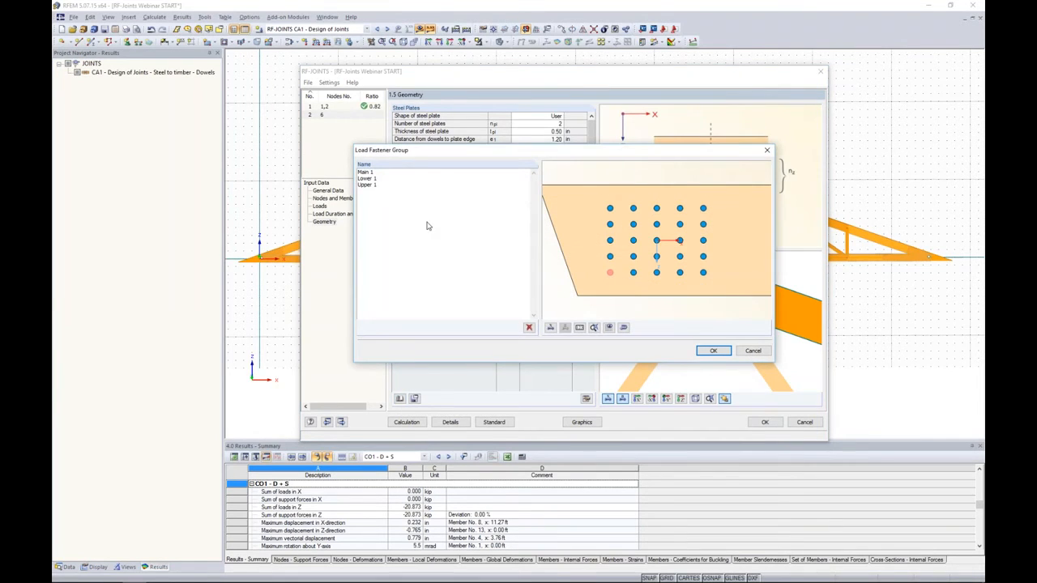
left_click(367, 173)
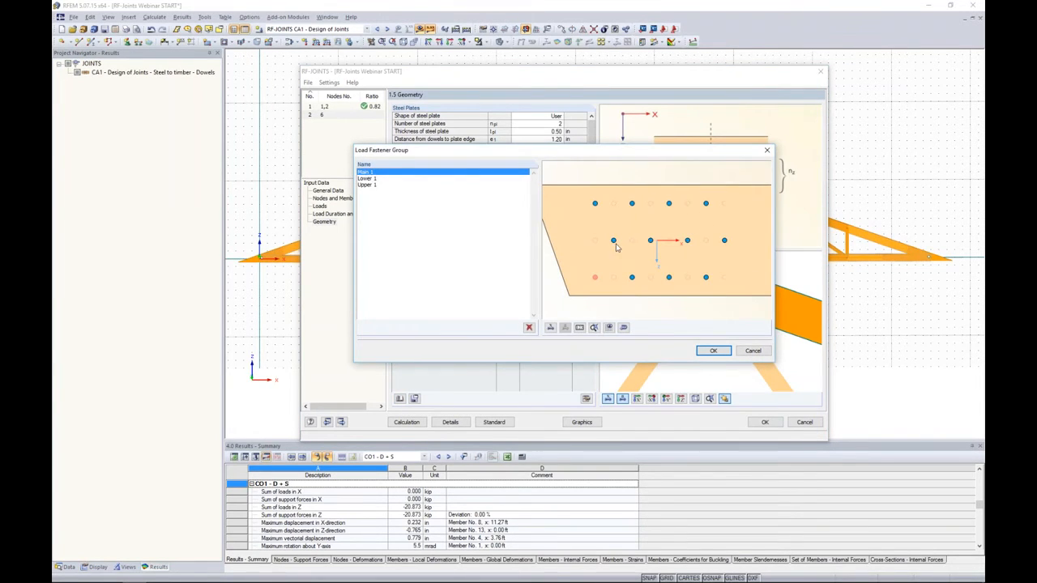
left_click(711, 351)
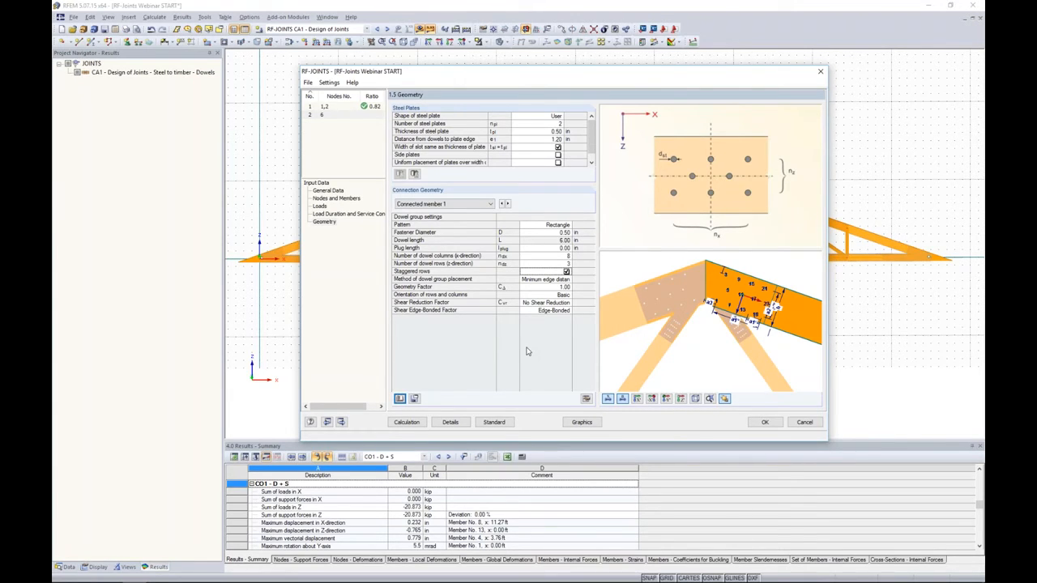
- Set the dowel diameter of connected member 2 to 0.50 in, keeping the 5.00 in dowel length
left_click(489, 204)
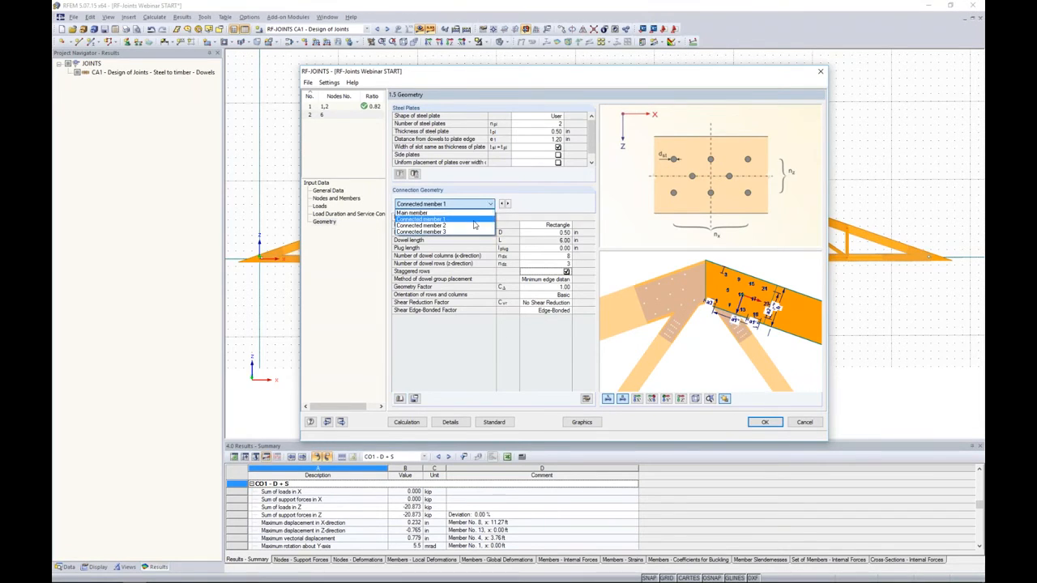
left_click(475, 225)
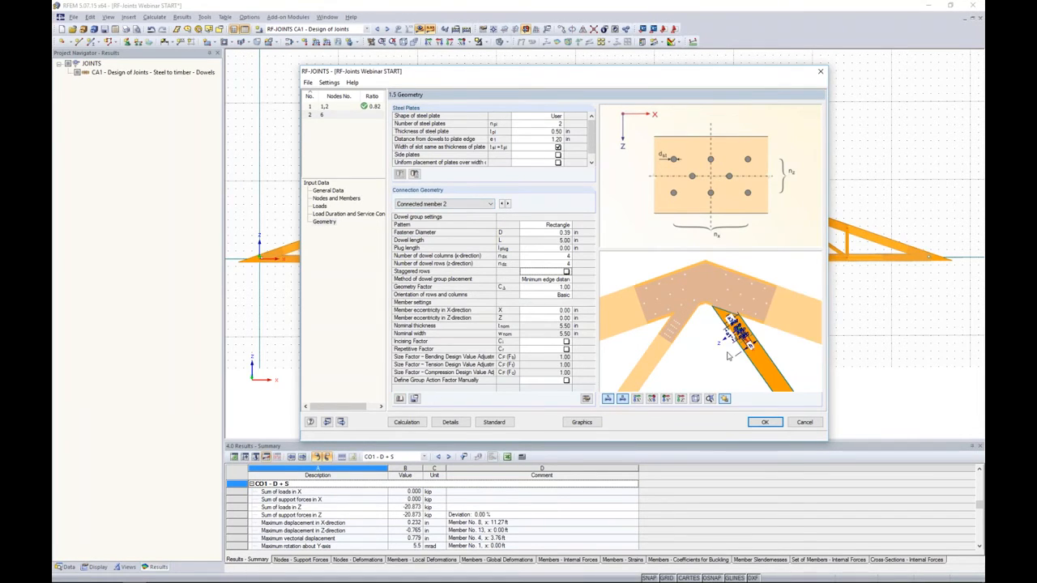
scroll(728, 356, "up", 5)
scroll(685, 316, "down", 2)
middle_click_drag(684, 316, 690, 359)
left_click(559, 232)
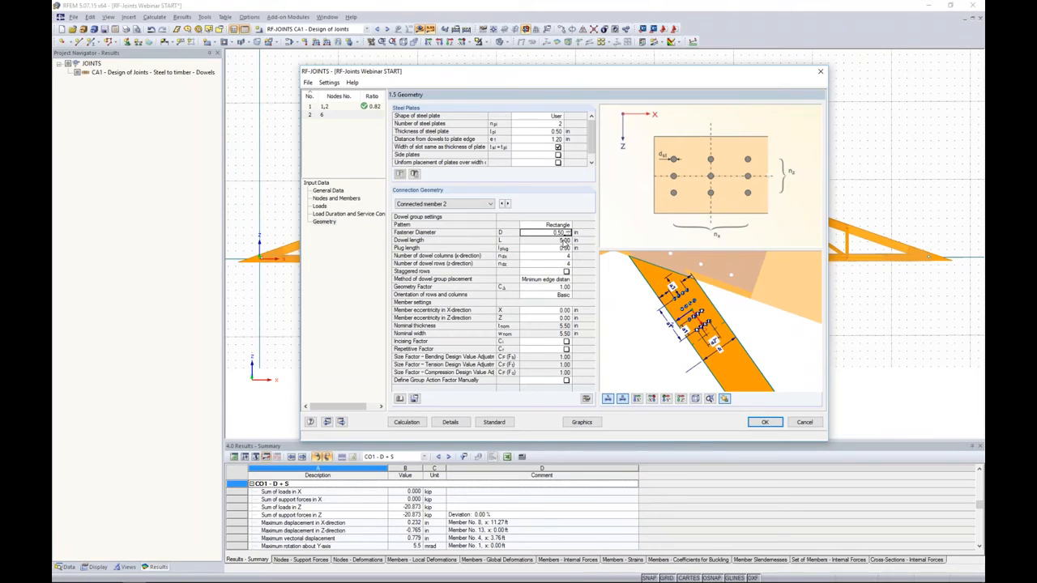
left_click(564, 241)
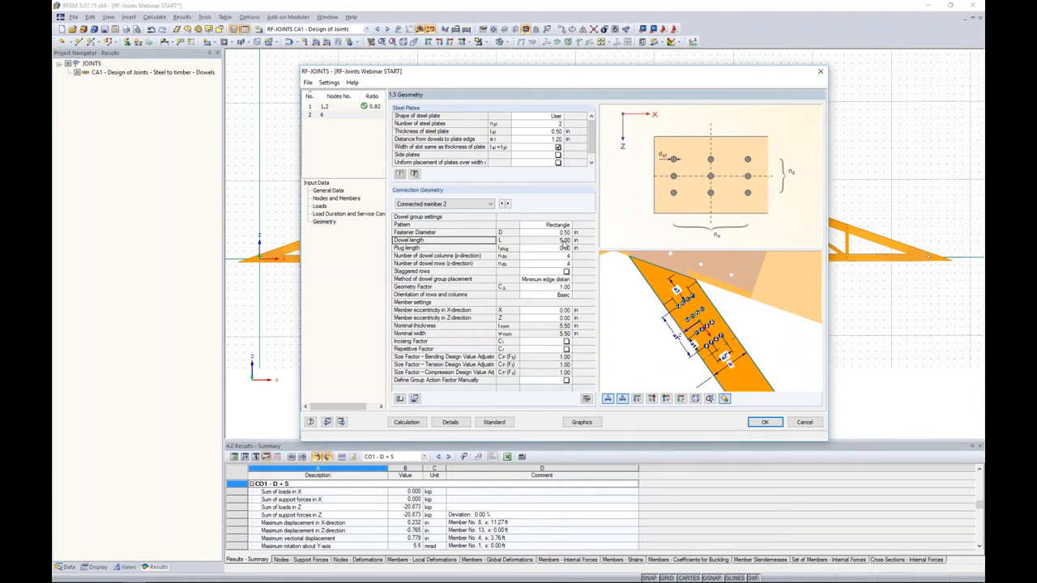
- Arrange connected member 2's dowels in 6 columns and 1 row
left_click(561, 256)
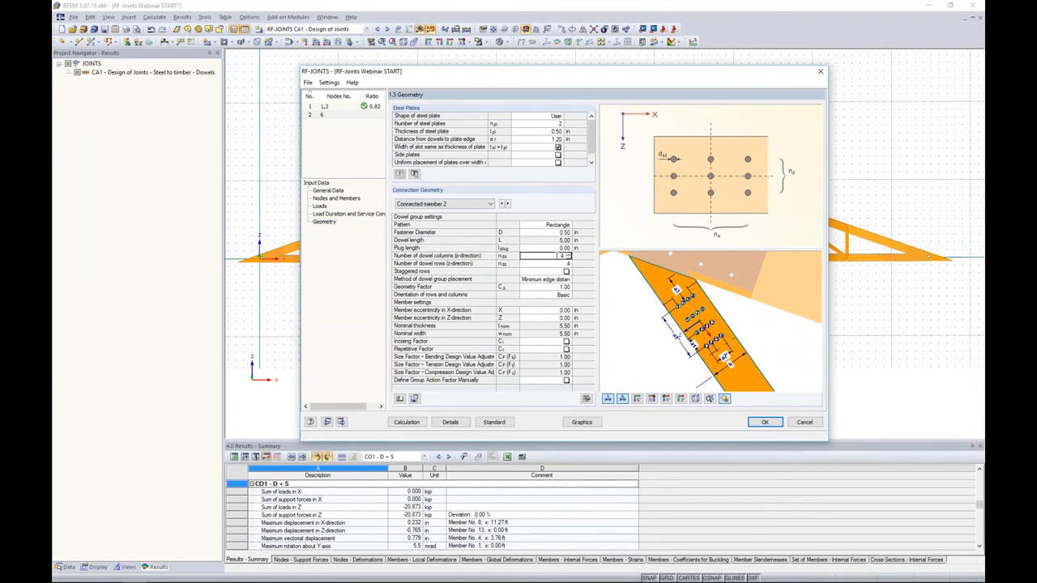
key("Return")
type("1")
key("Return")
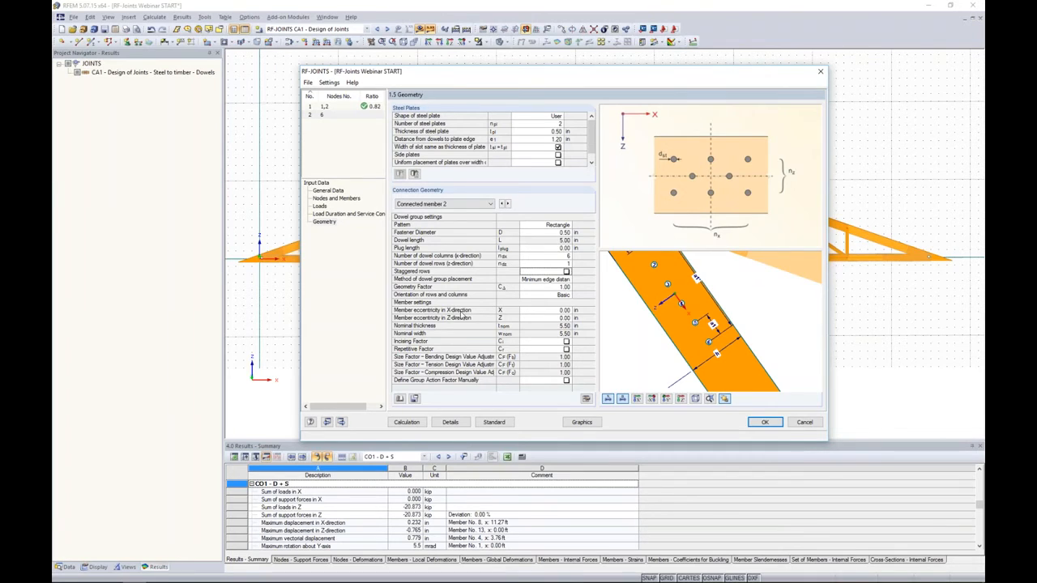
- Open connected member 2's eccentricity in the X-direction for editing
scroll(662, 337, "down", 5)
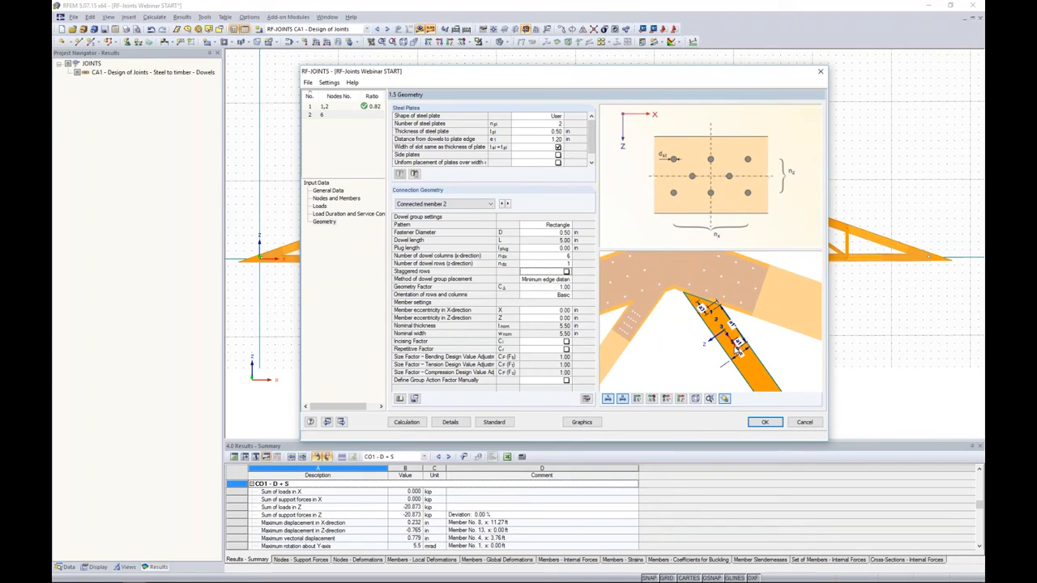
left_click(547, 310)
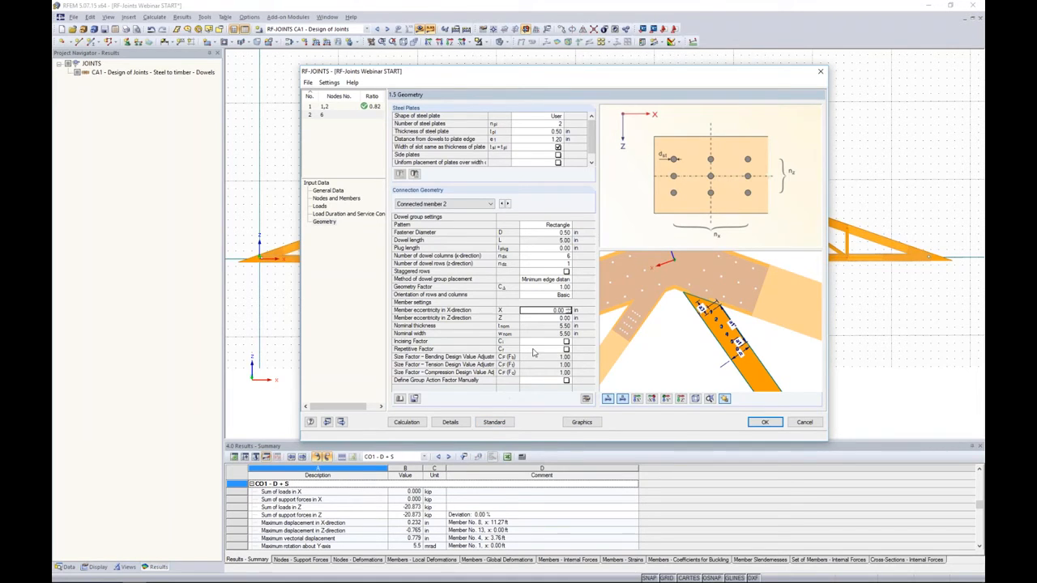
- Save connected member 2's dowel layout as a fastener group named "Brace 1"
left_click(412, 398)
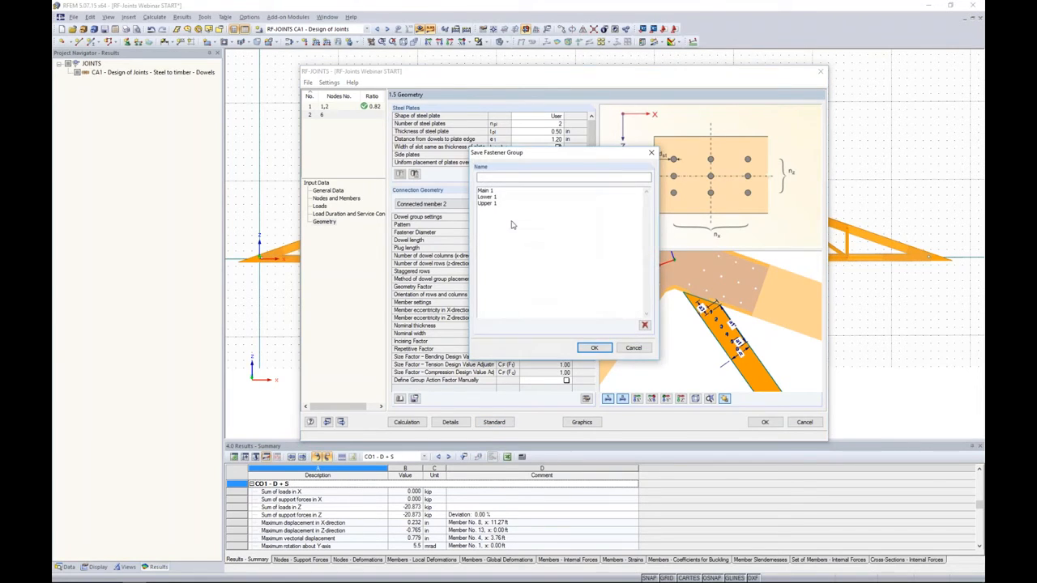
type("Brace 1")
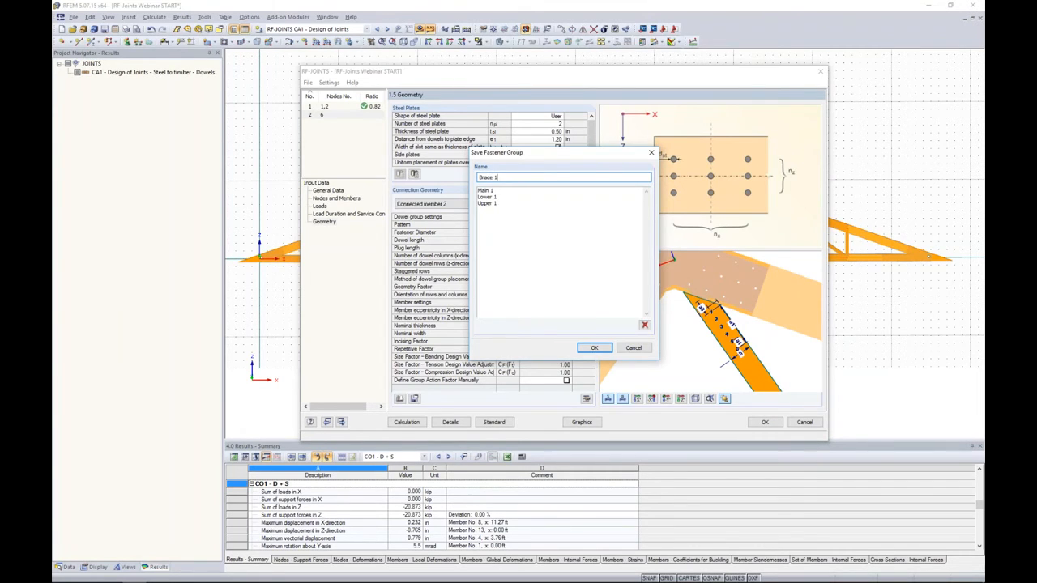
key("Return")
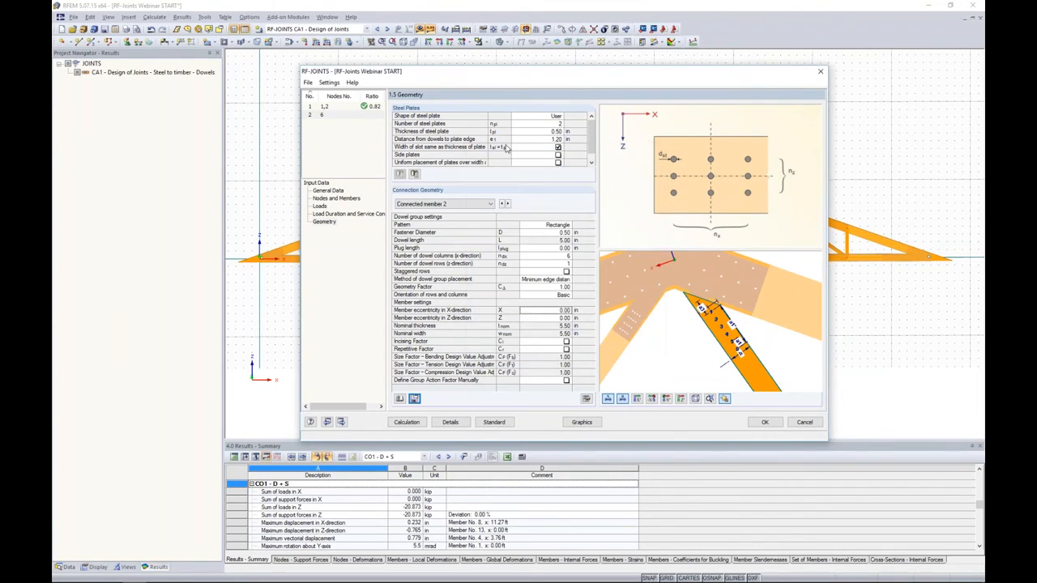
- Load the saved fastener group "Brace 1" onto connected member 3
left_click(458, 208)
left_click(452, 231)
left_click(399, 398)
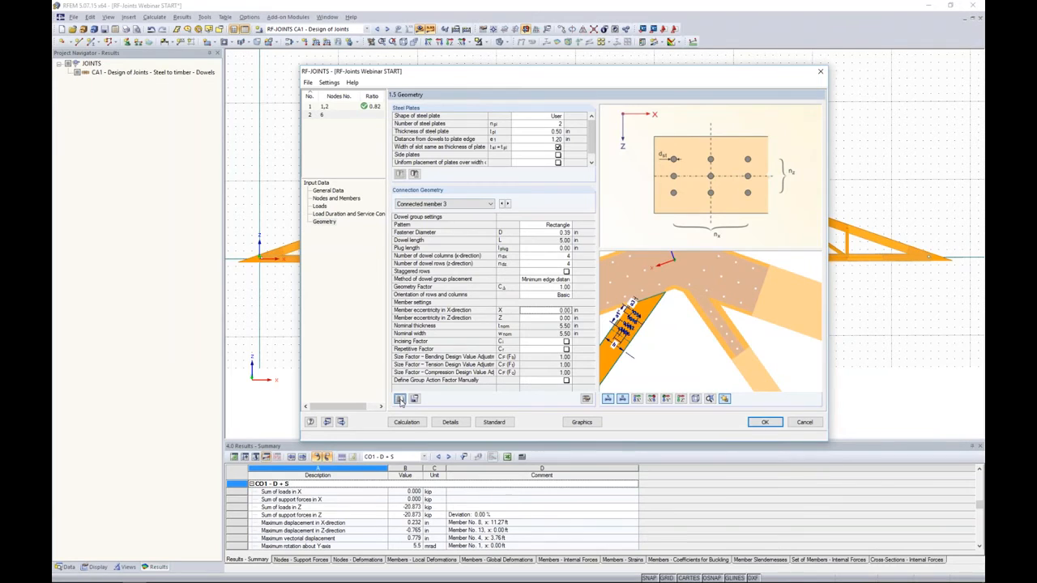
left_click(366, 173)
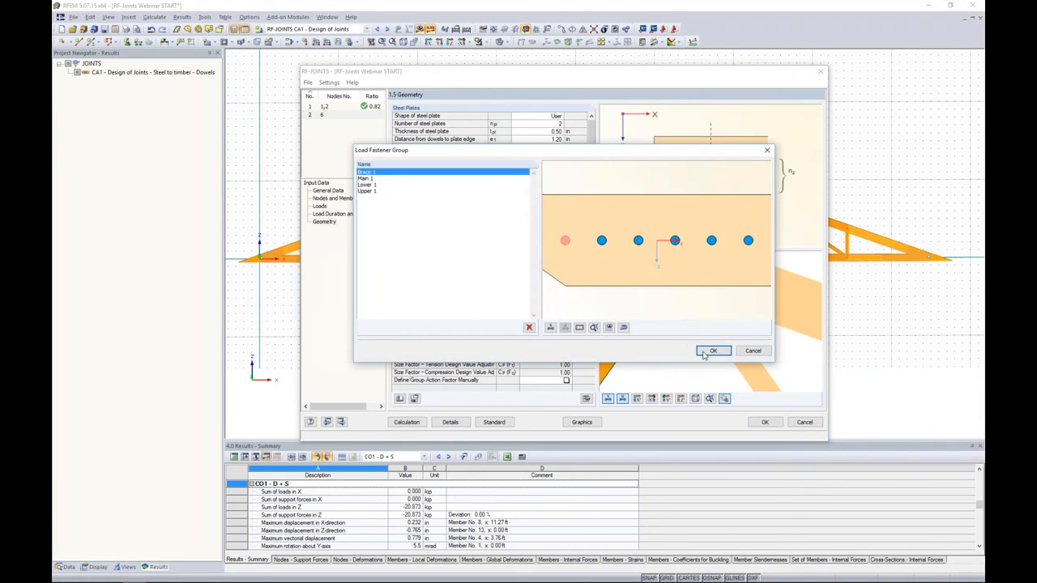
left_click(713, 351)
middle_click_drag(671, 350, 704, 345, "ctrl")
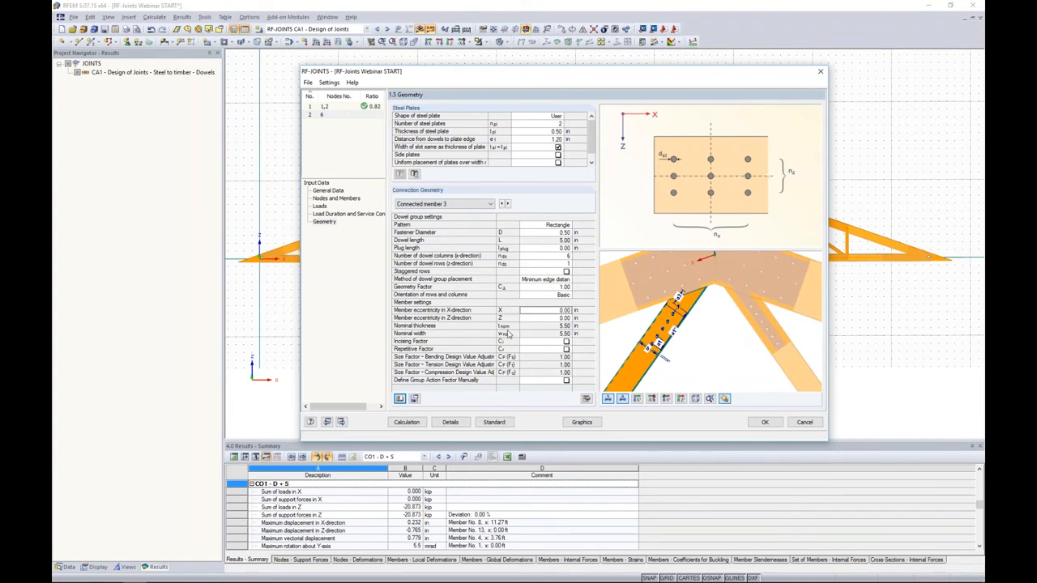
- Calculate the joint design and review the design summary for node 6, including connected member 1's dowel group shear check
left_click(406, 422)
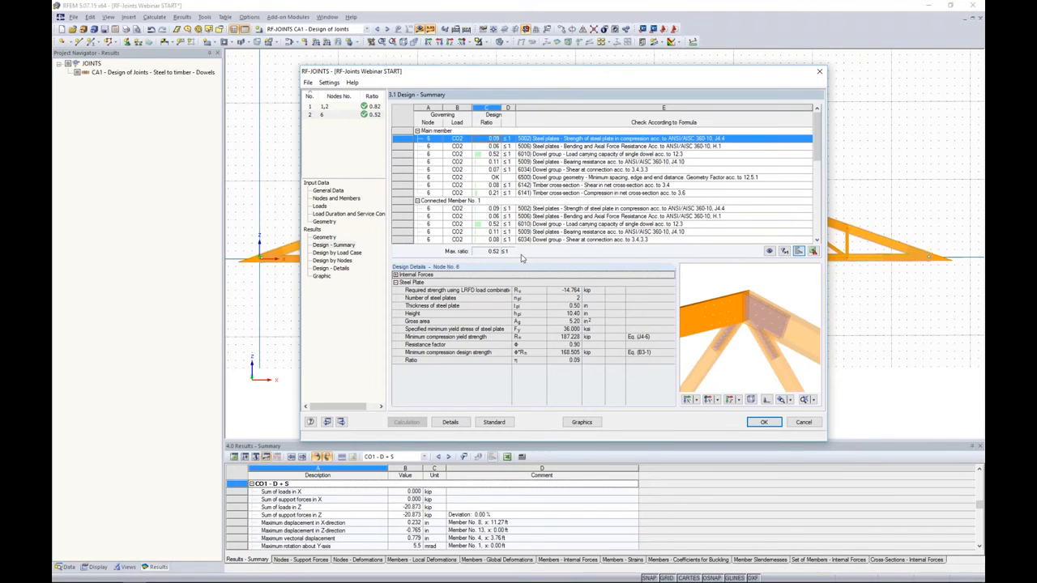
mouse_move(817, 154)
left_mouse_down()
mouse_move(818, 227)
mouse_move(817, 146)
left_mouse_up()
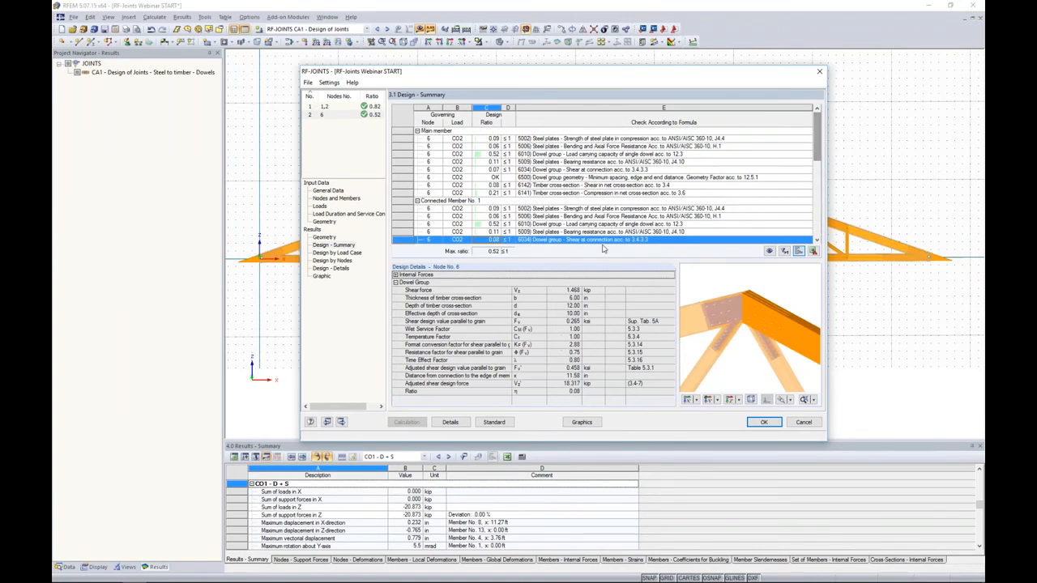
- Examine the RF-JOINTS CA2 apex joint's plates and dowels in the 3D model graphics, then return to the design summary
left_click(582, 422)
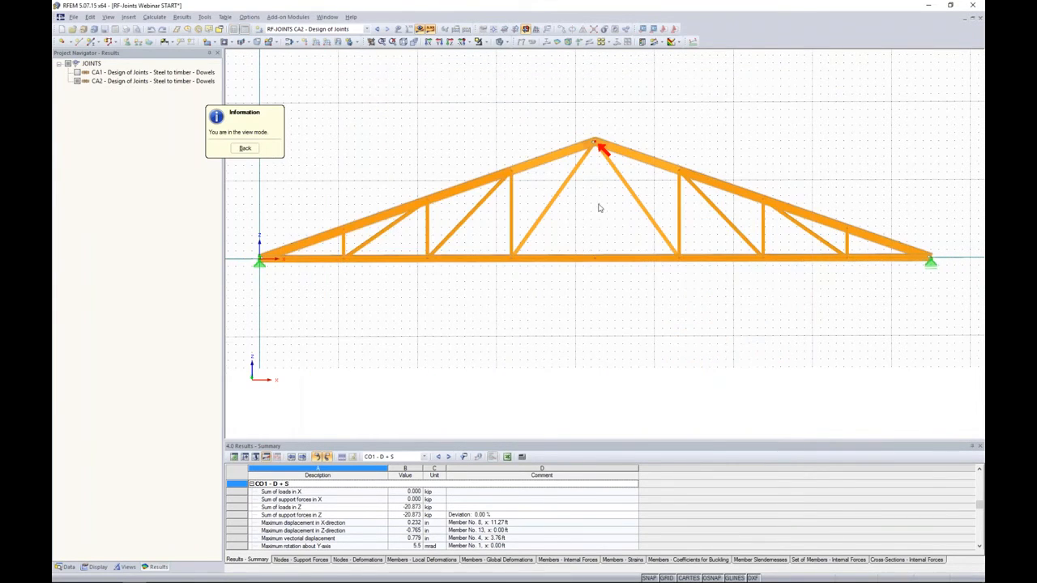
scroll(583, 170, "up", 5)
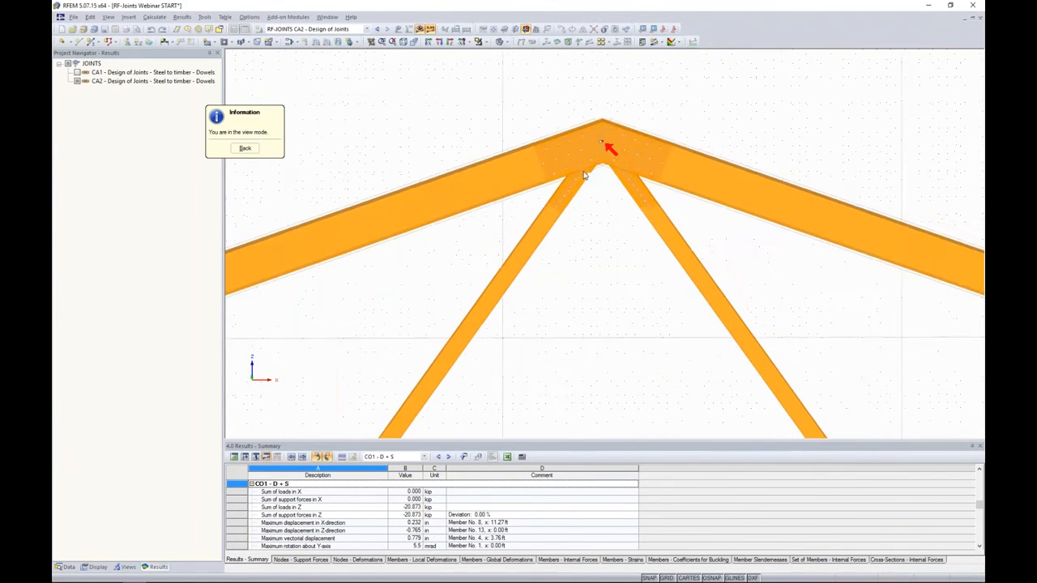
left_click(367, 29)
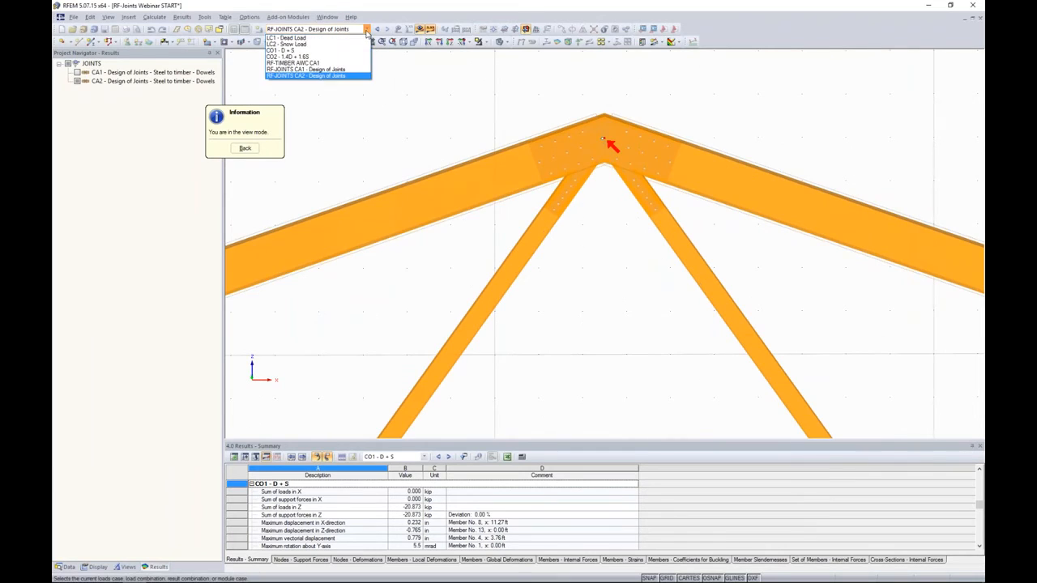
left_click(333, 76)
scroll(621, 169, "down", 3)
scroll(616, 164, "down", 2)
middle_click_drag(607, 162, 400, 285, "ctrl")
scroll(613, 181, "up", 6)
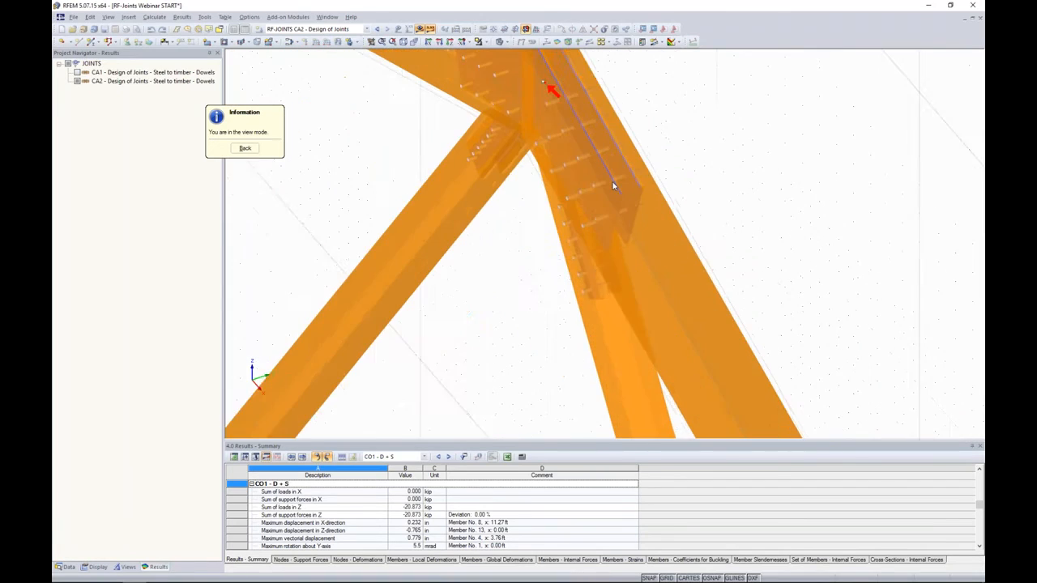
scroll(640, 171, "down", 5)
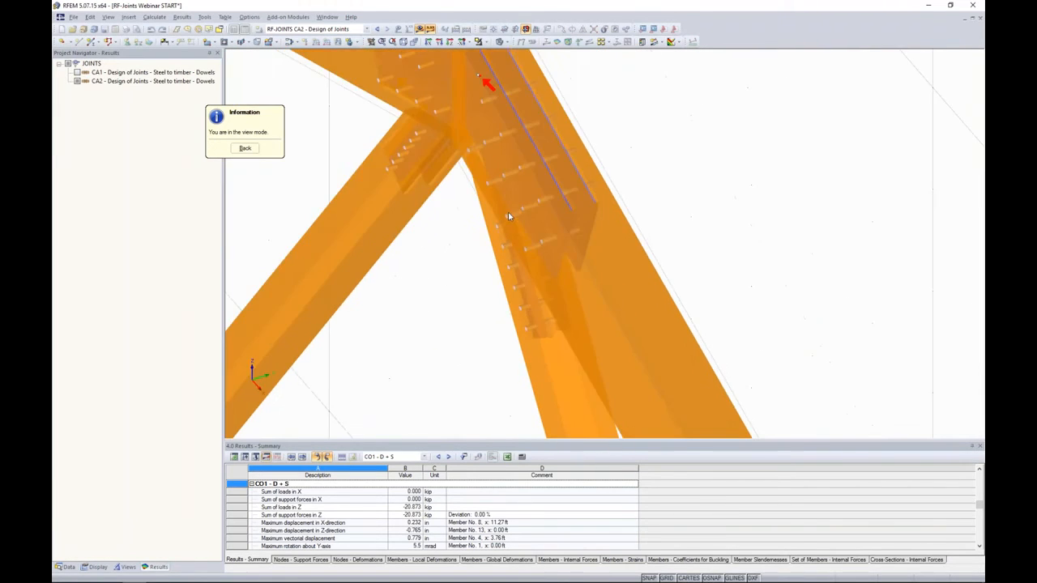
scroll(646, 143, "down", 2)
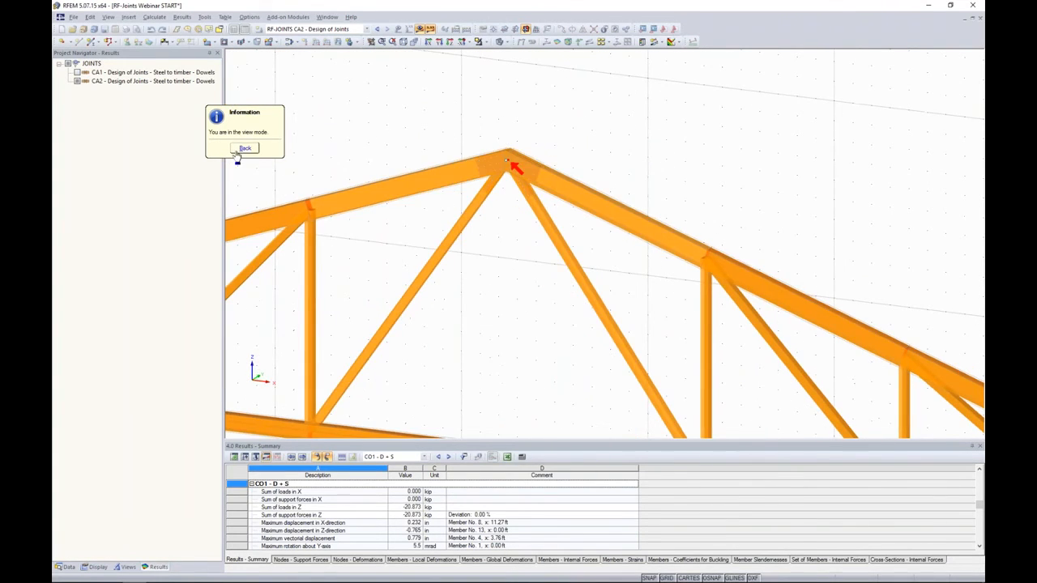
left_click(245, 148)
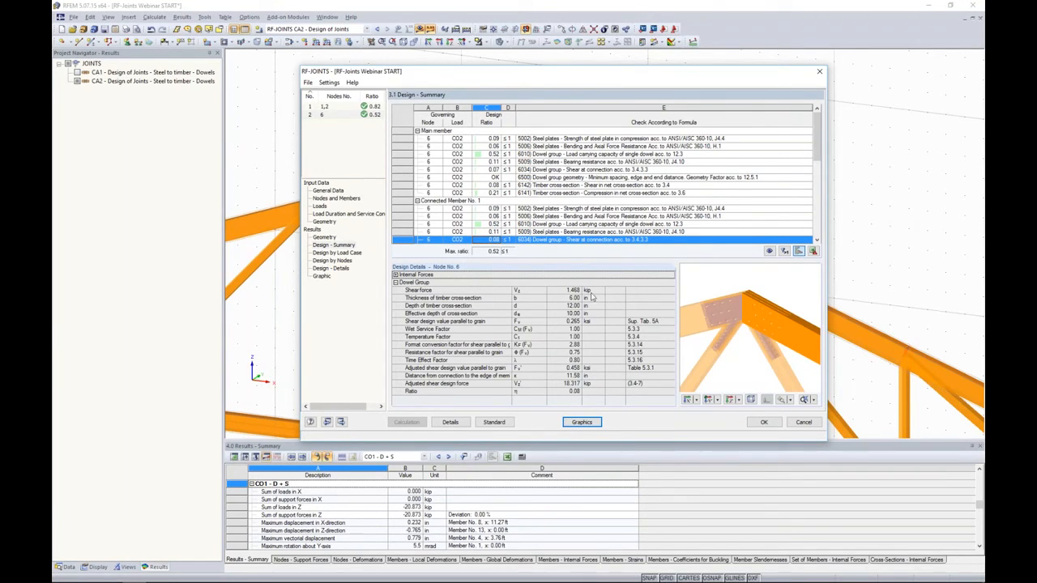
- Try the detail options for generating member eccentricity and a connection model in the structural model
left_click(450, 422)
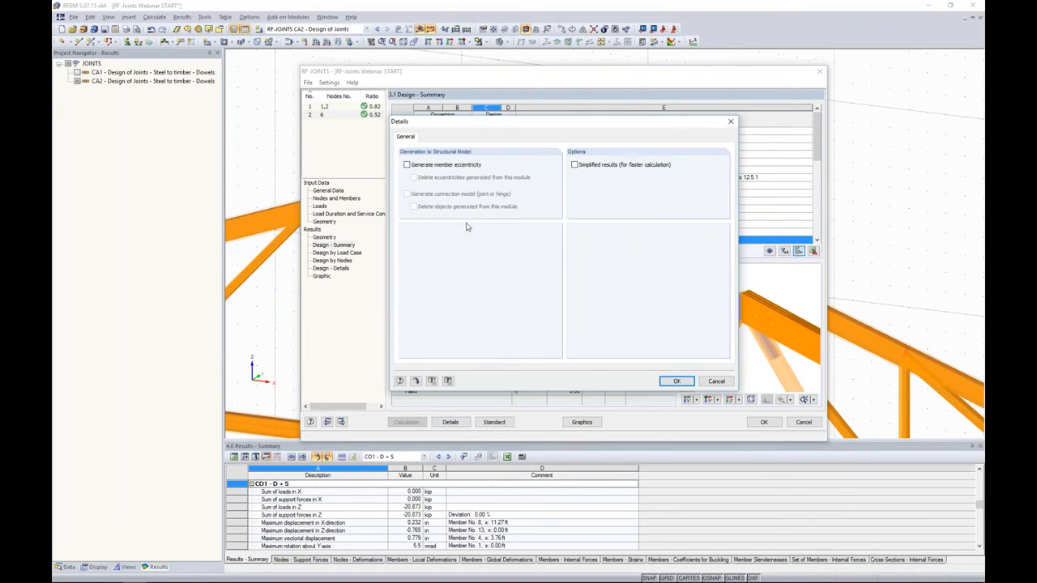
left_click(407, 166)
left_click(406, 194)
left_click(407, 164)
left_click(674, 382)
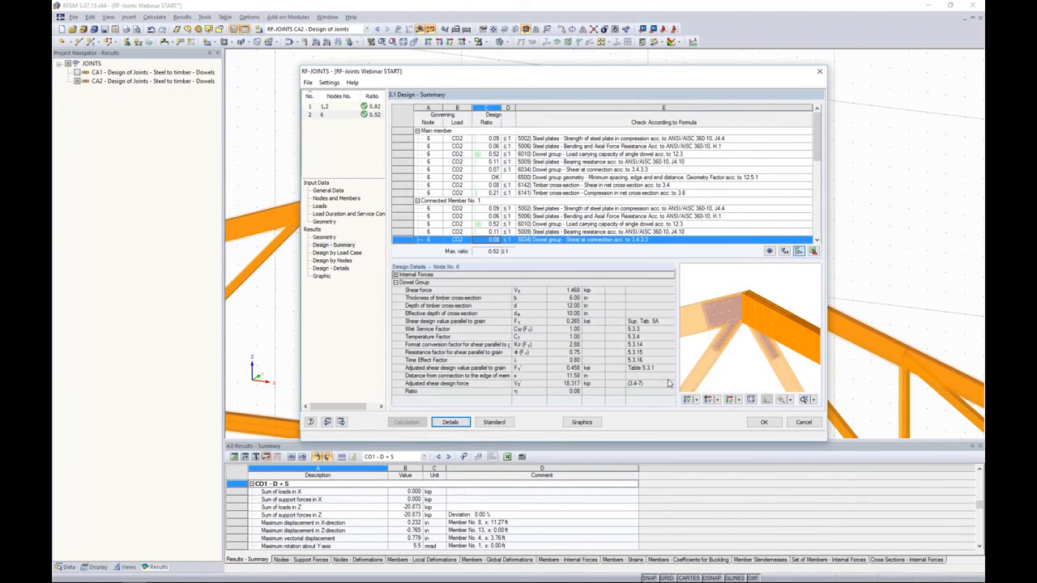
- Leave RF-JOINTS with the design accepted and display load case LC1 - Dead Load for the truss with results hidden
left_click(763, 423)
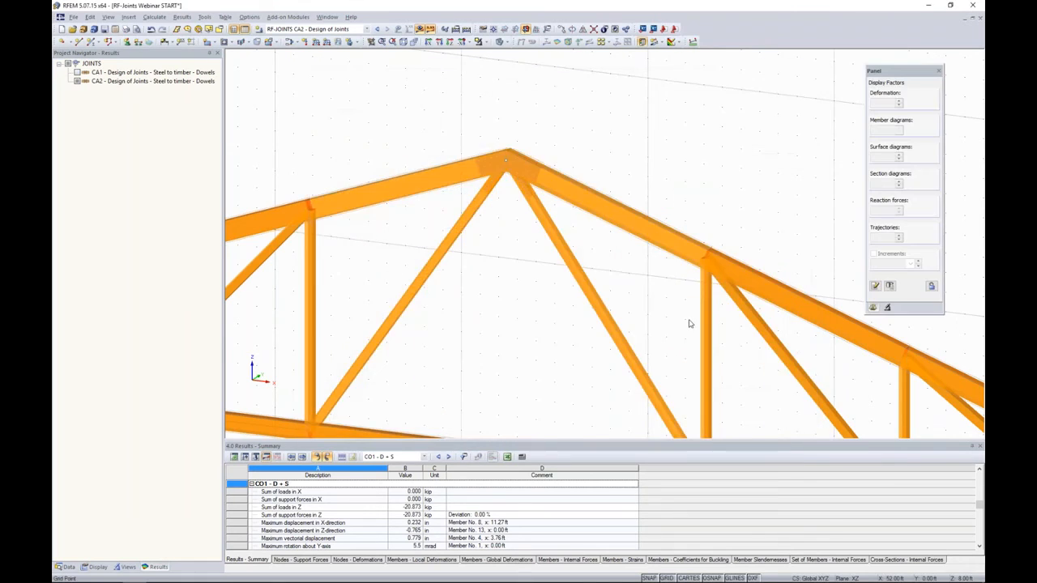
scroll(695, 318, "down", 6)
middle_click_drag(696, 320, 612, 202, "ctrl")
scroll(614, 206, "down", 1)
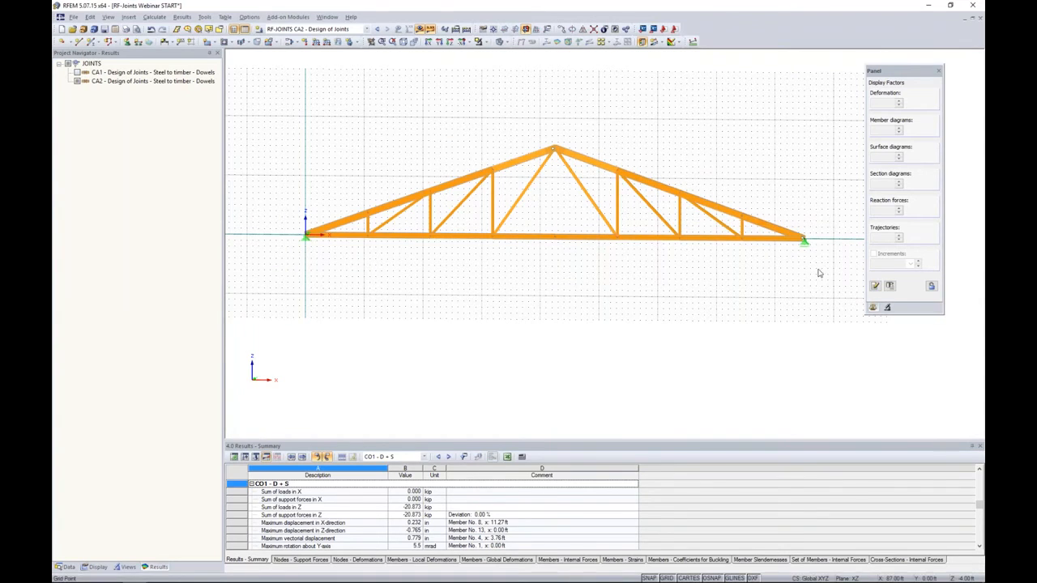
left_click_drag(824, 285, 264, 92)
left_click(324, 30)
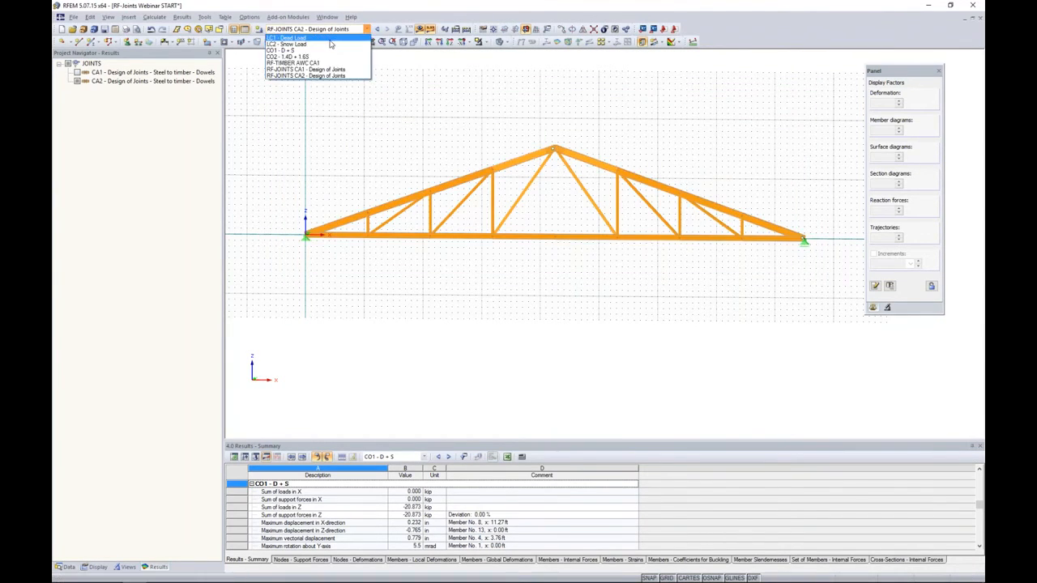
left_click(291, 37)
left_click(419, 29)
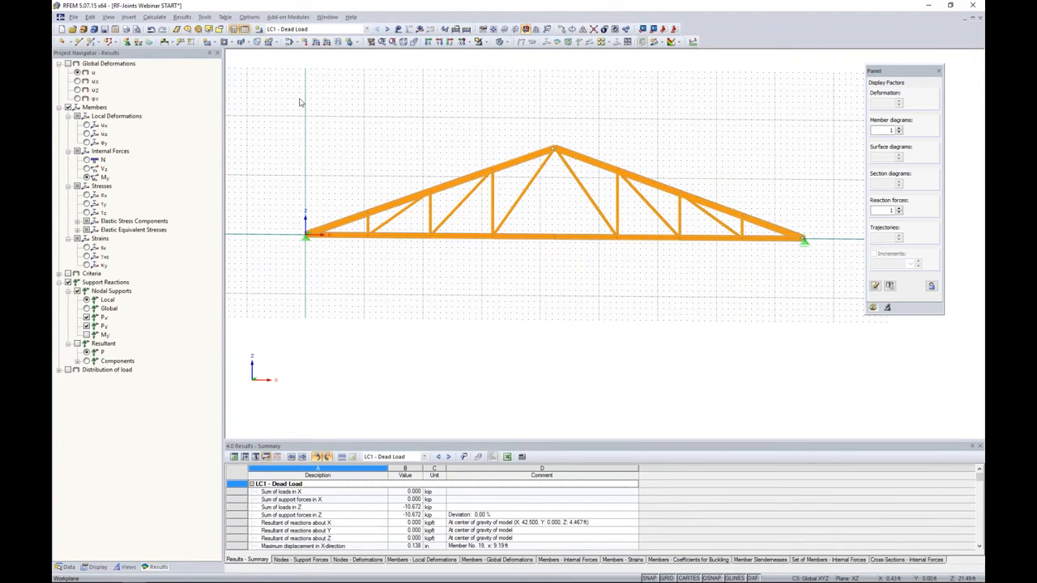
- Select the entire truss and set the member type of all its members to Beam
left_click_drag(844, 326, 277, 113)
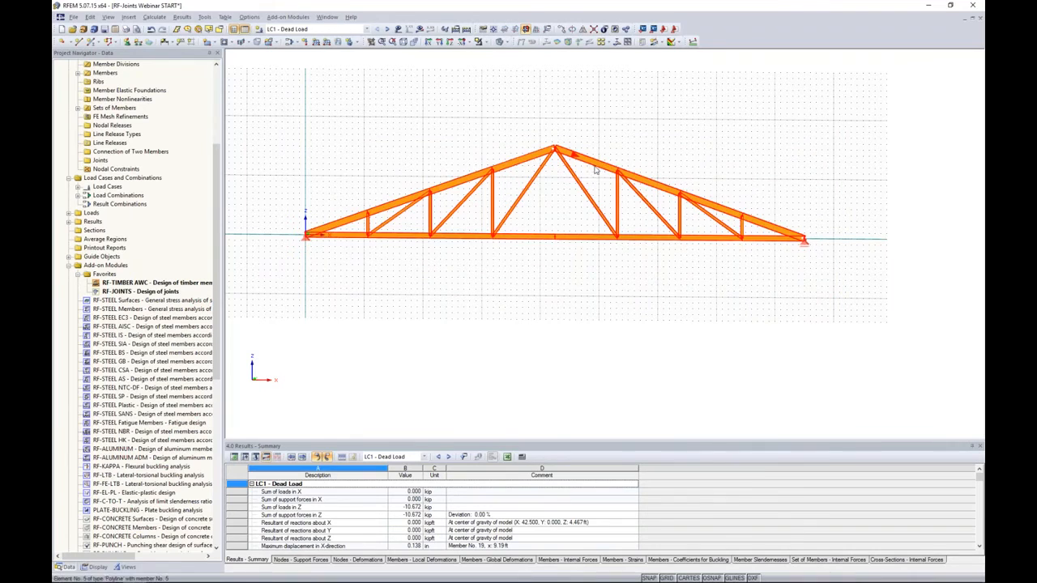
right_click(514, 166)
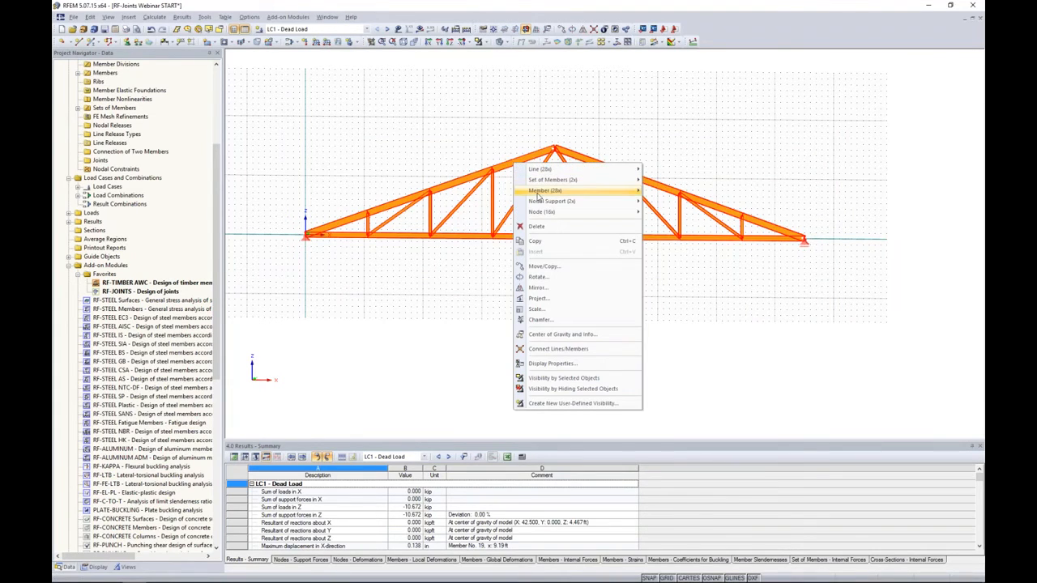
mouse_move(539, 191)
left_click(661, 195)
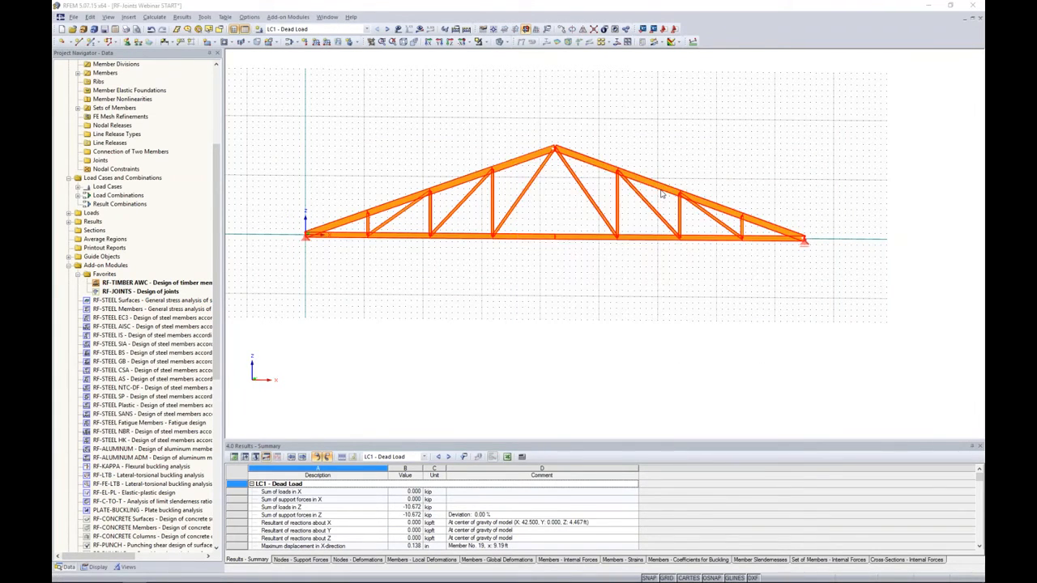
left_click_drag(644, 168, 799, 101)
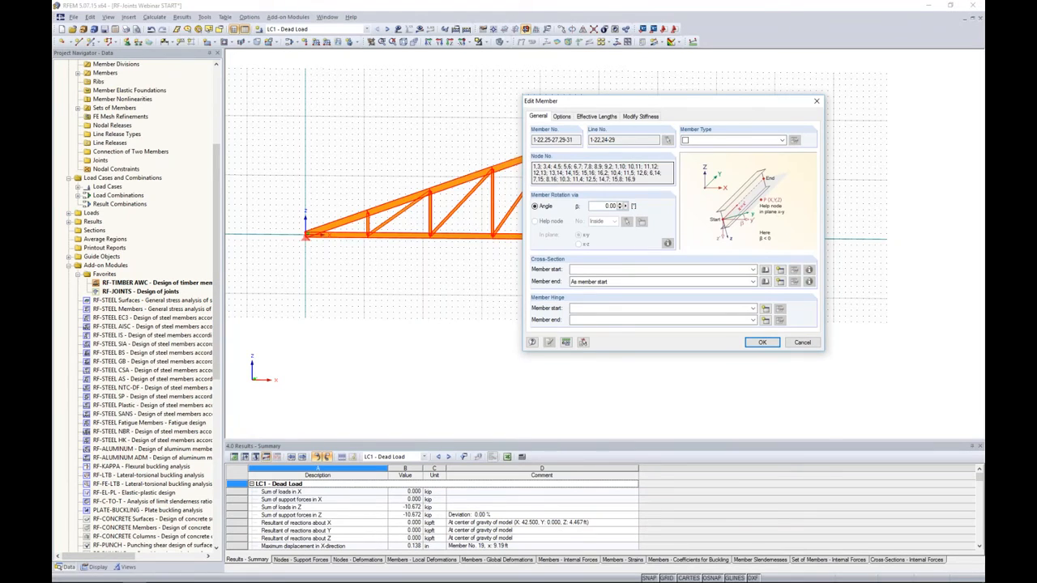
left_click(782, 140)
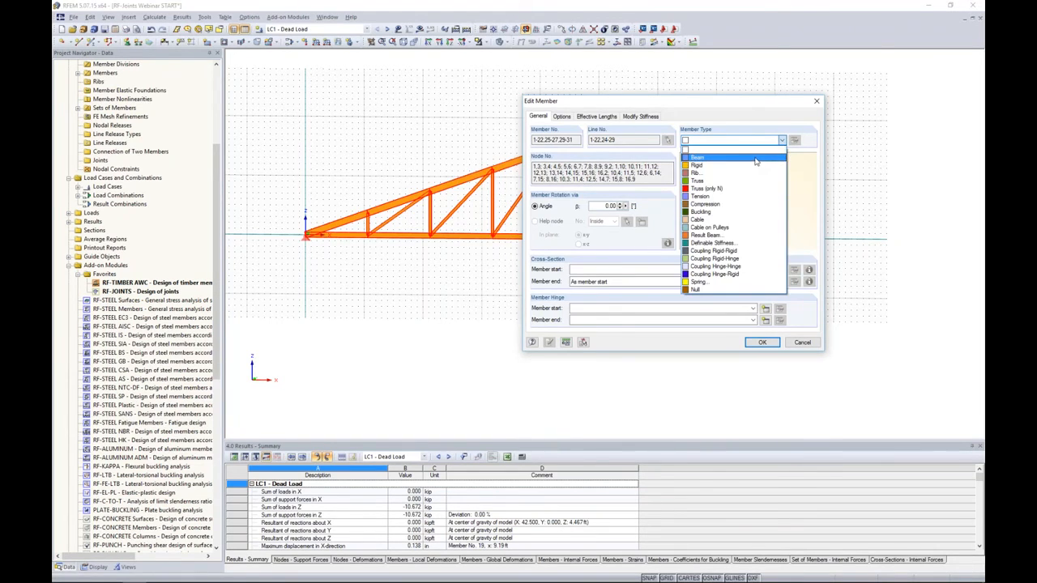
left_click(755, 159)
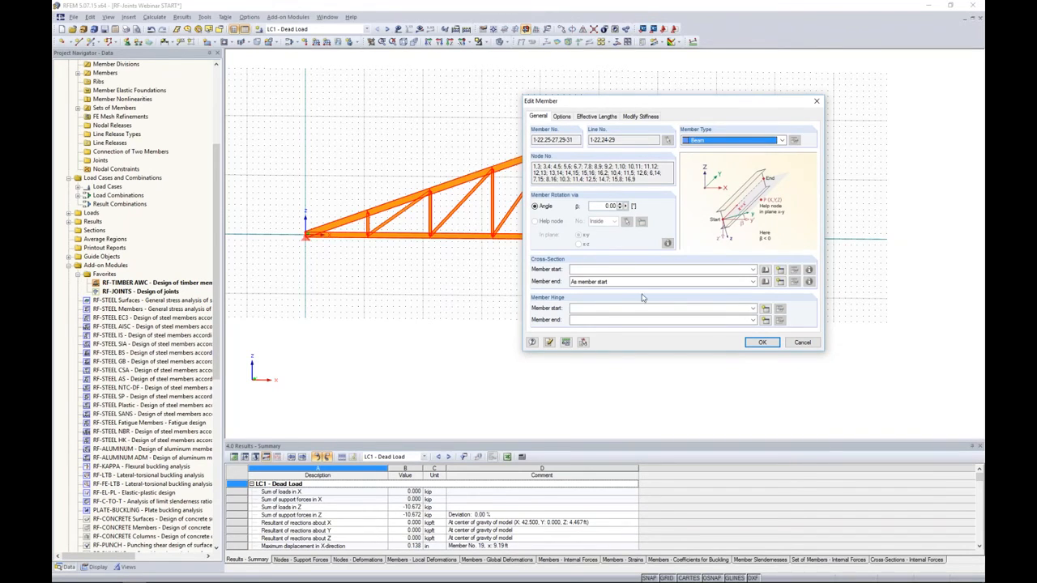
- Set the start and end hinges of all selected truss members to None and apply the member edits
left_click(623, 314)
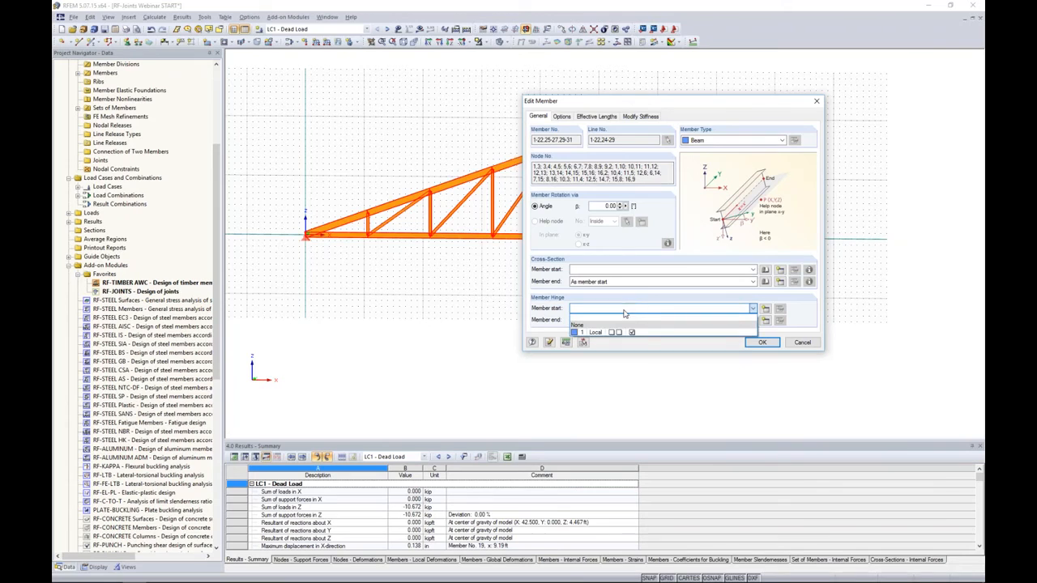
left_click(623, 323)
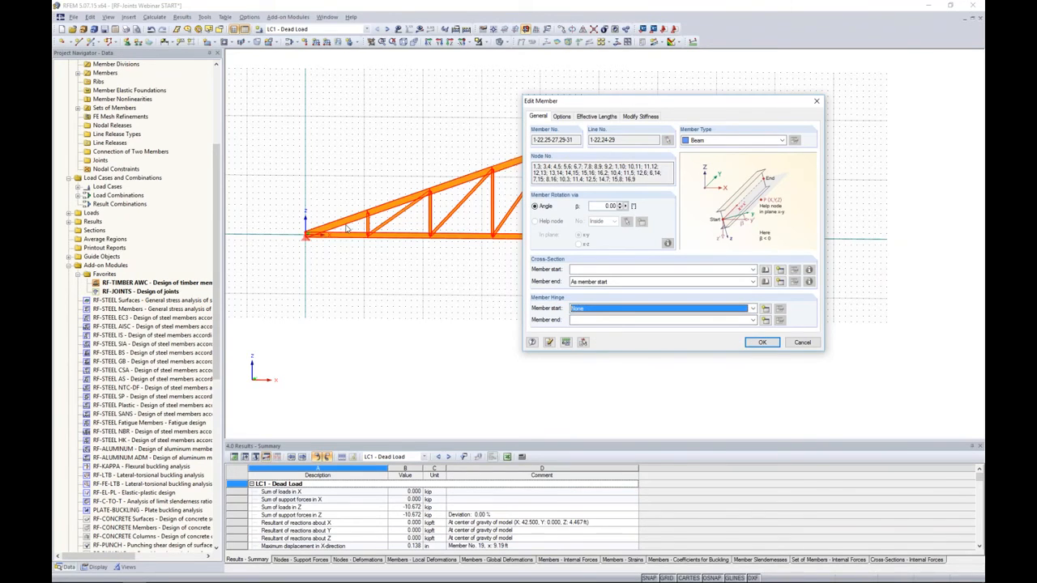
left_click_drag(674, 101, 775, 102)
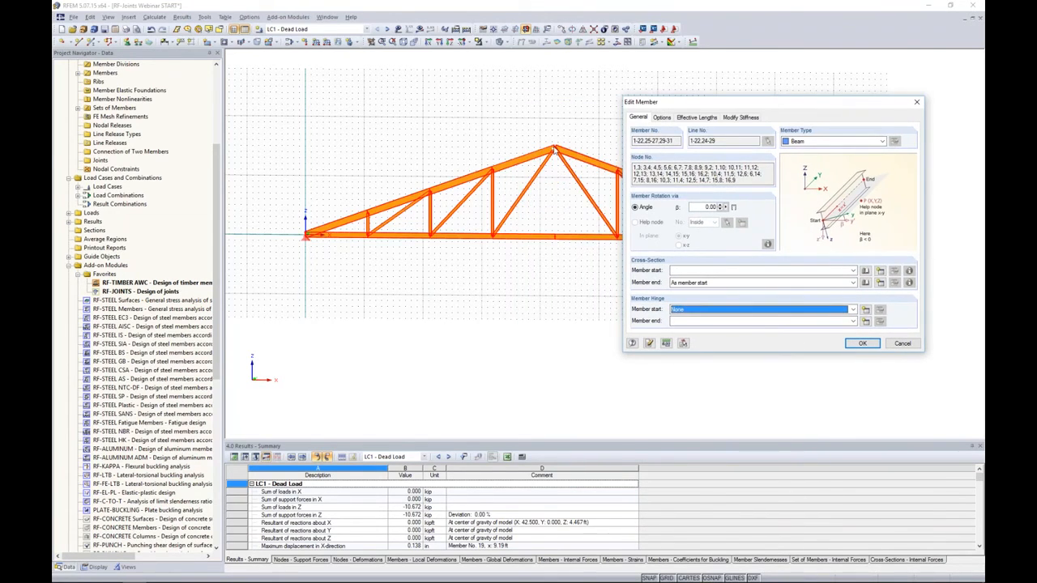
left_click_drag(829, 104, 769, 73)
left_click(786, 290)
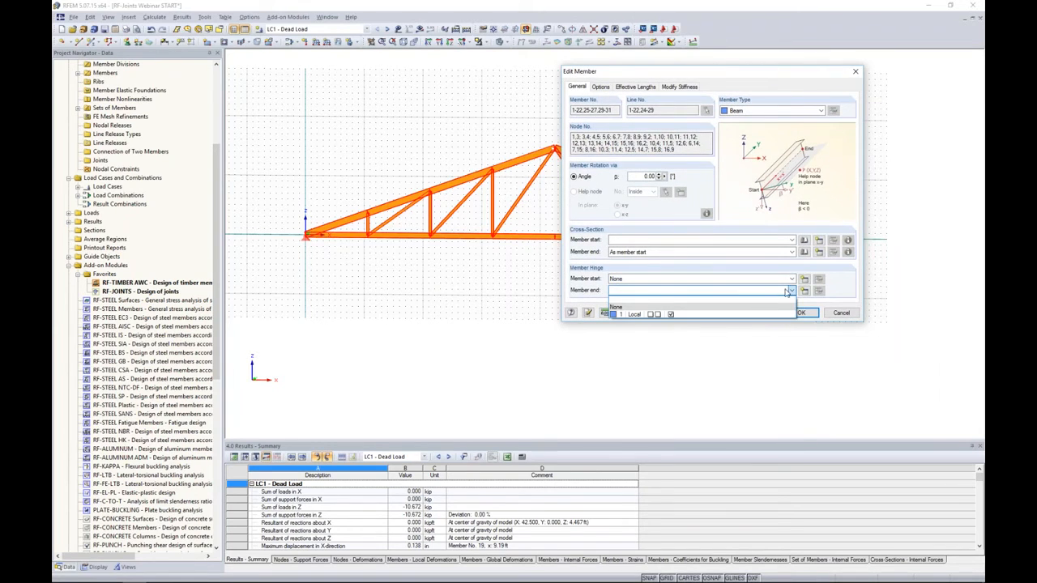
left_click(784, 307)
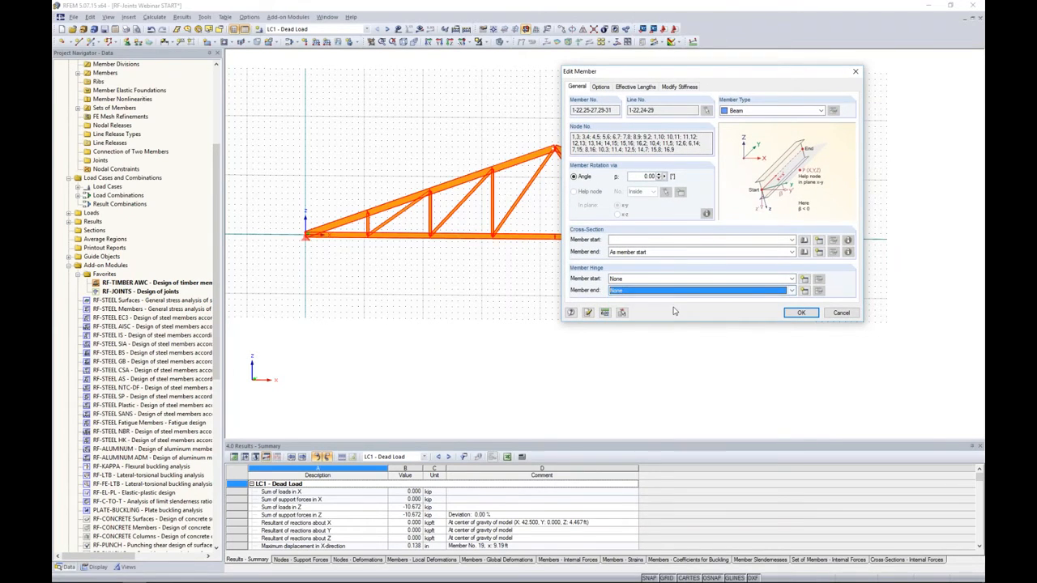
left_click(800, 313)
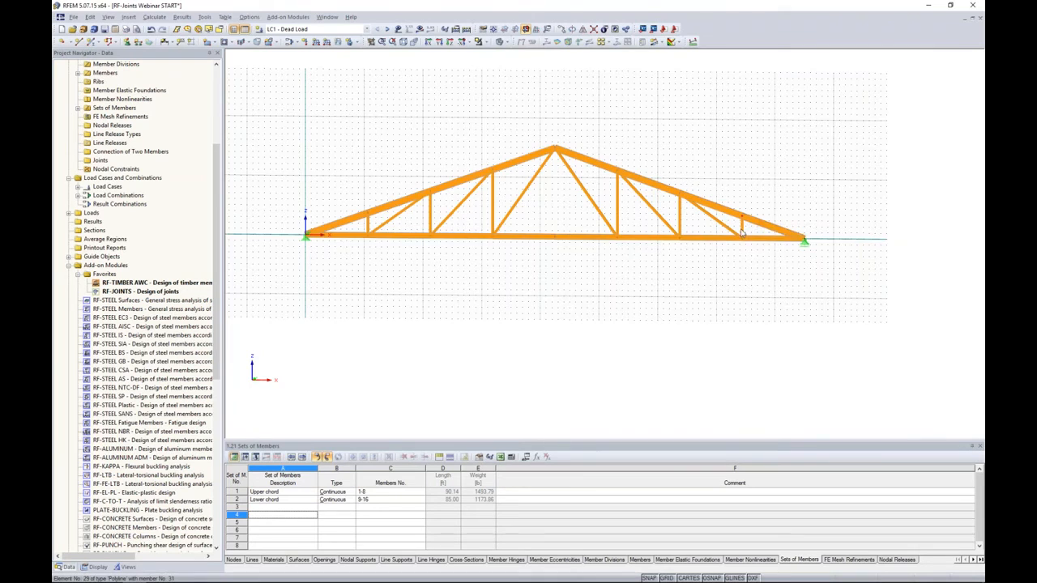
- Assign member hinge 1 to the start and end of all truss web members except the two diagonals meeting at the apex
scroll(742, 233, "up", 5)
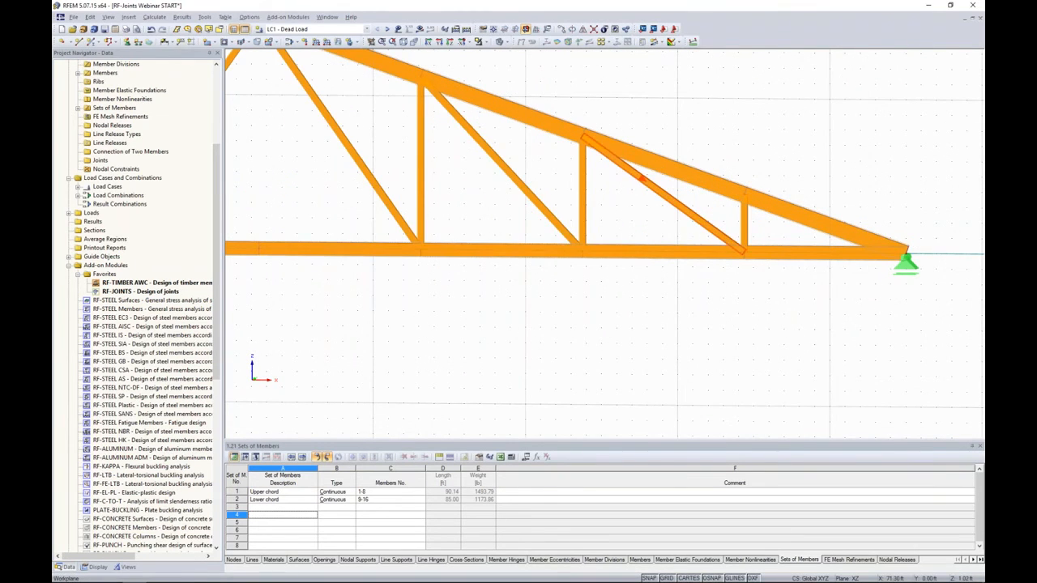
scroll(756, 239, "down", 2)
left_click_drag(756, 238, 616, 228)
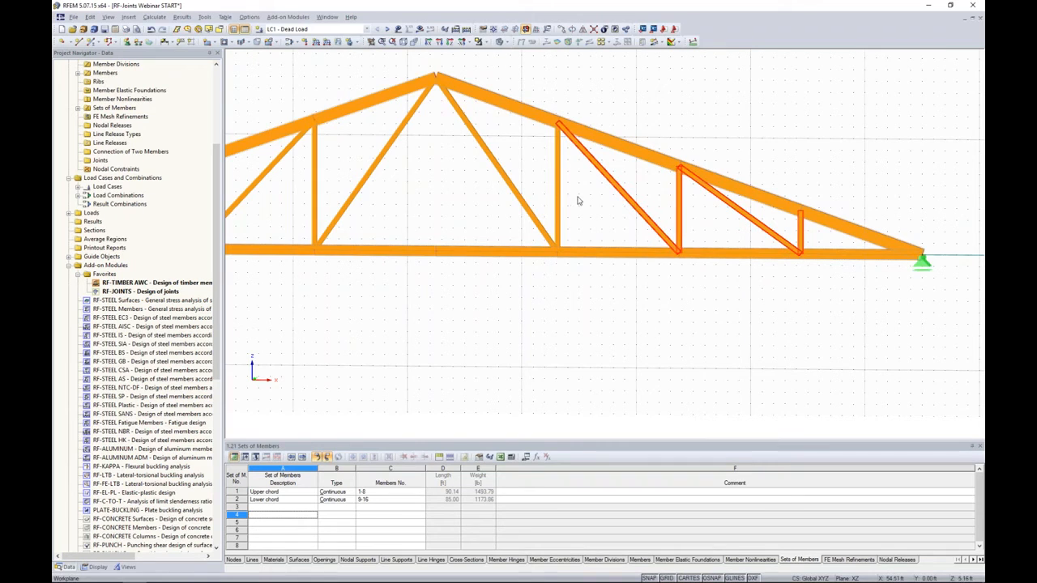
left_click(556, 182, "ctrl")
middle_click_drag(457, 205, 729, 213)
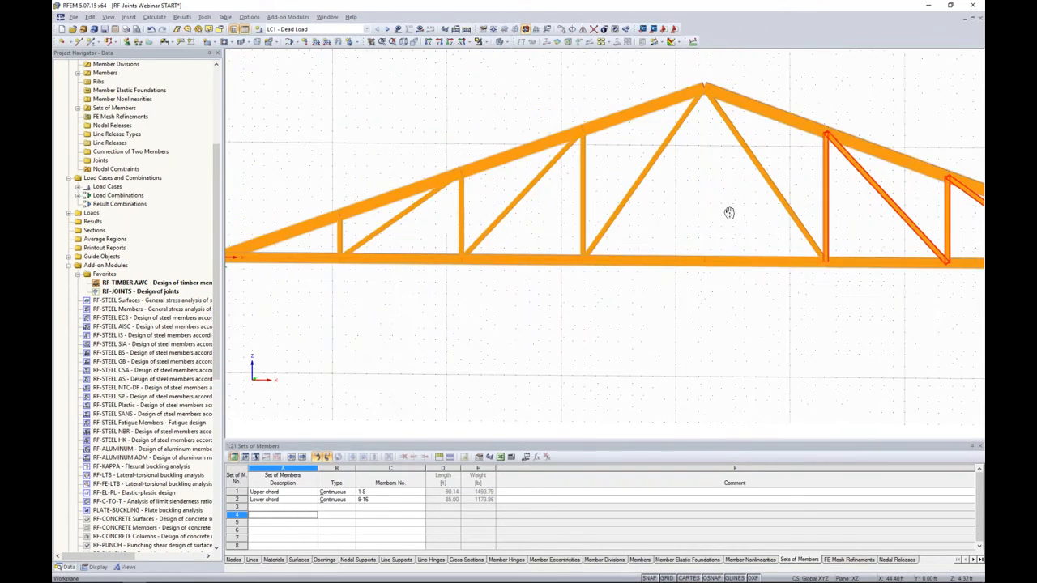
left_click_drag(525, 243, 354, 233, "ctrl")
left_click(345, 234, "ctrl")
right_click(389, 233)
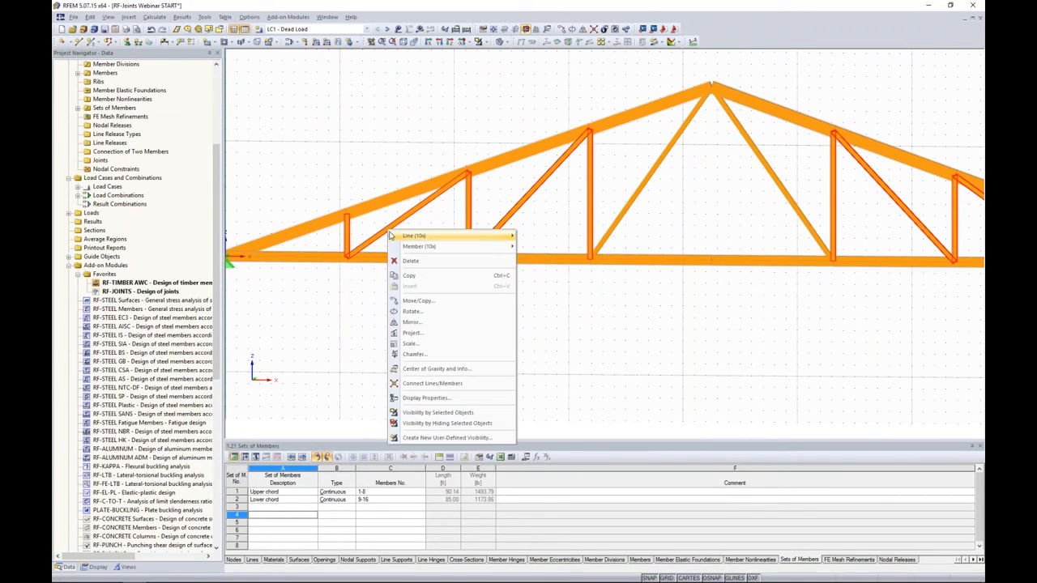
mouse_move(457, 246)
left_click(537, 247)
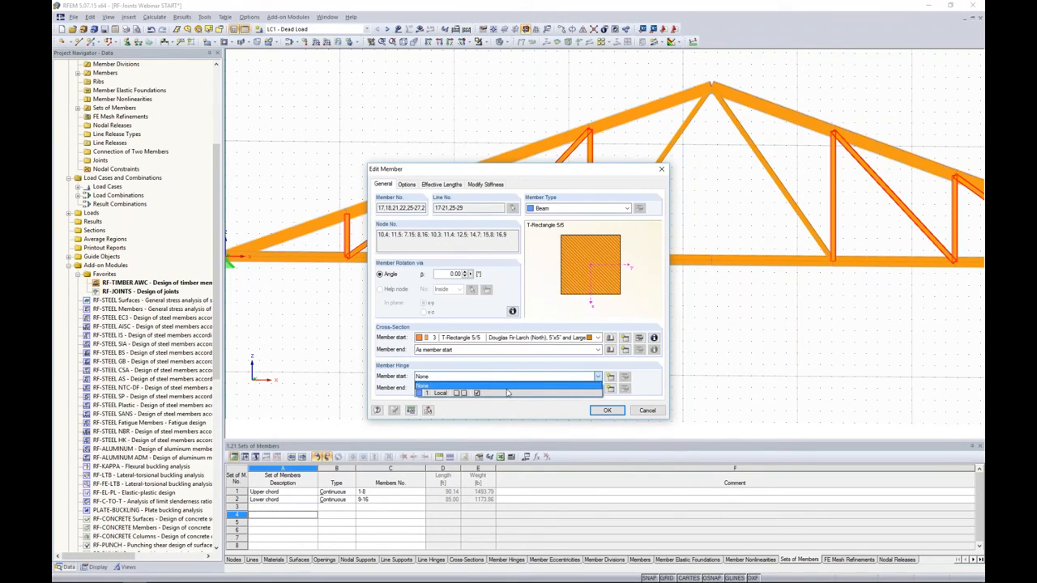
left_click(503, 394)
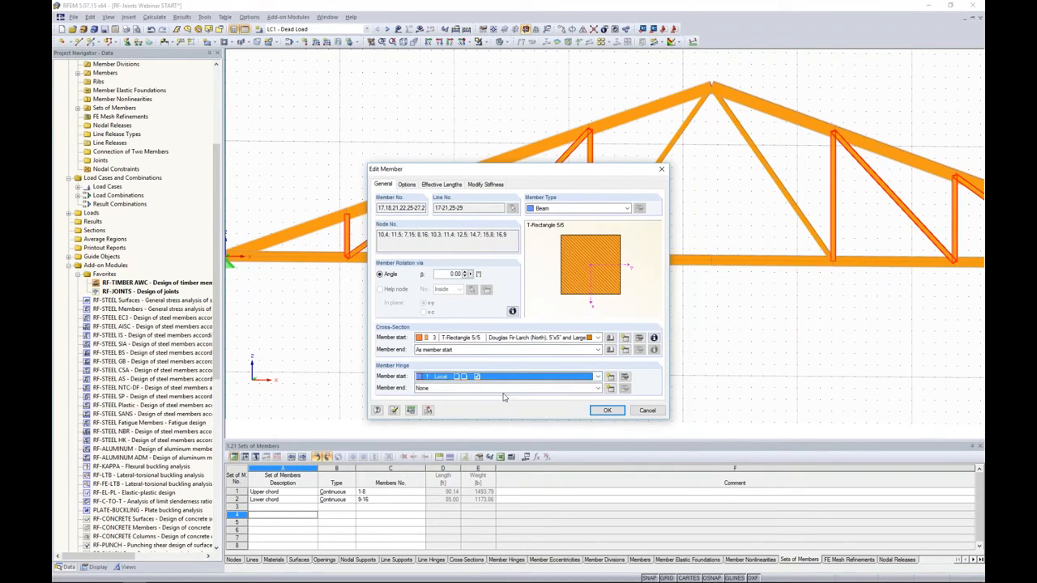
left_click(502, 388)
left_click(503, 405)
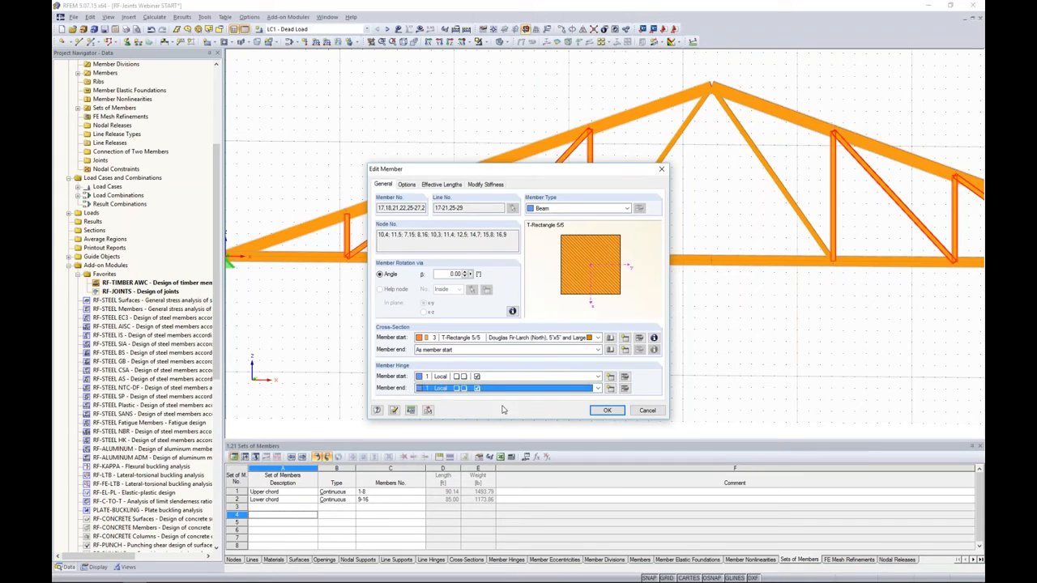
left_click(606, 411)
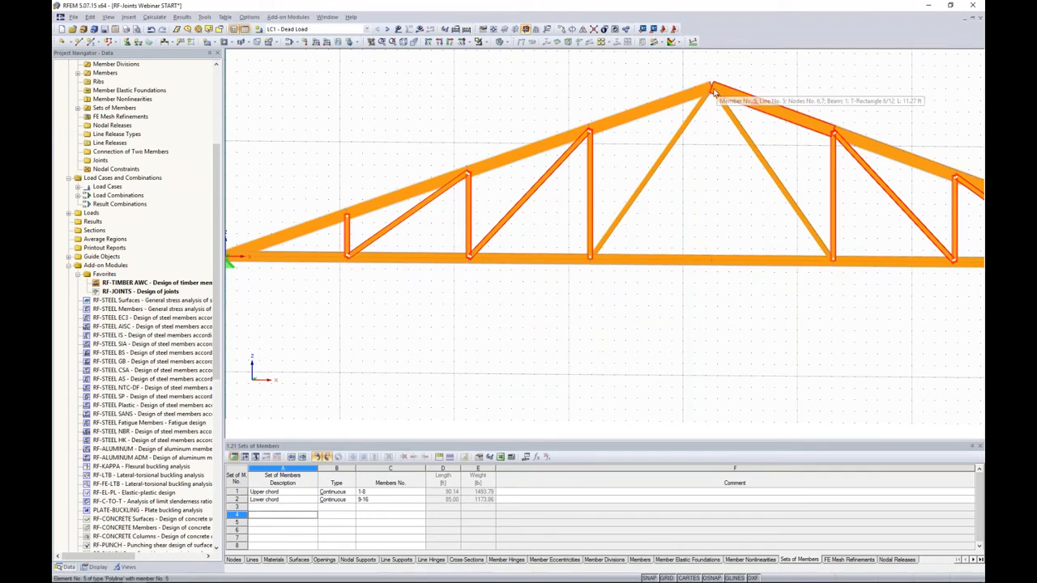
- Assign member hinge 1 to the start of the left apex diagonal, keeping its connection at the apex rigid
left_click(634, 194)
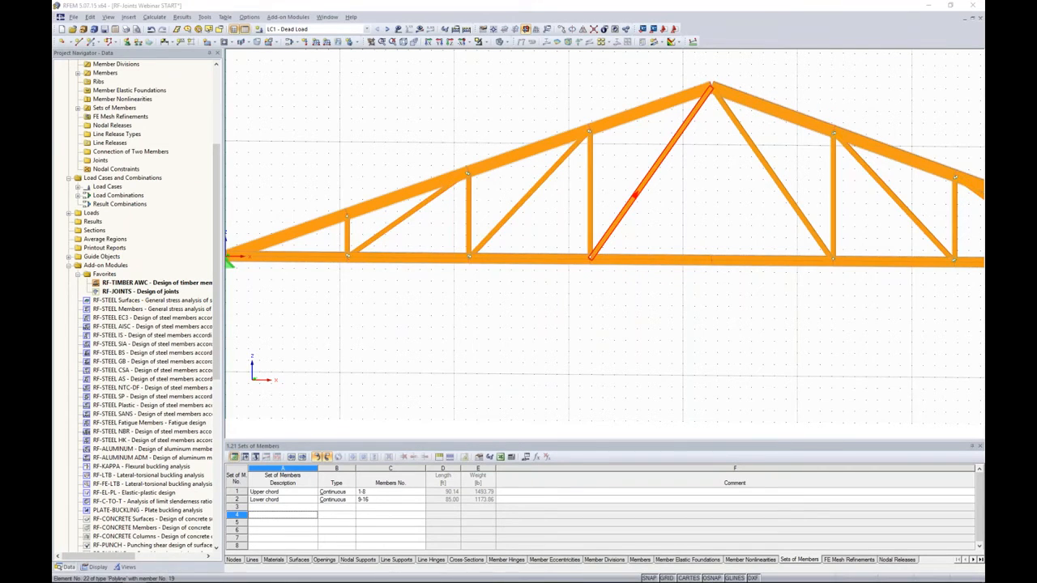
double_click(635, 194)
left_click(448, 377)
left_click(441, 391)
left_click(607, 410)
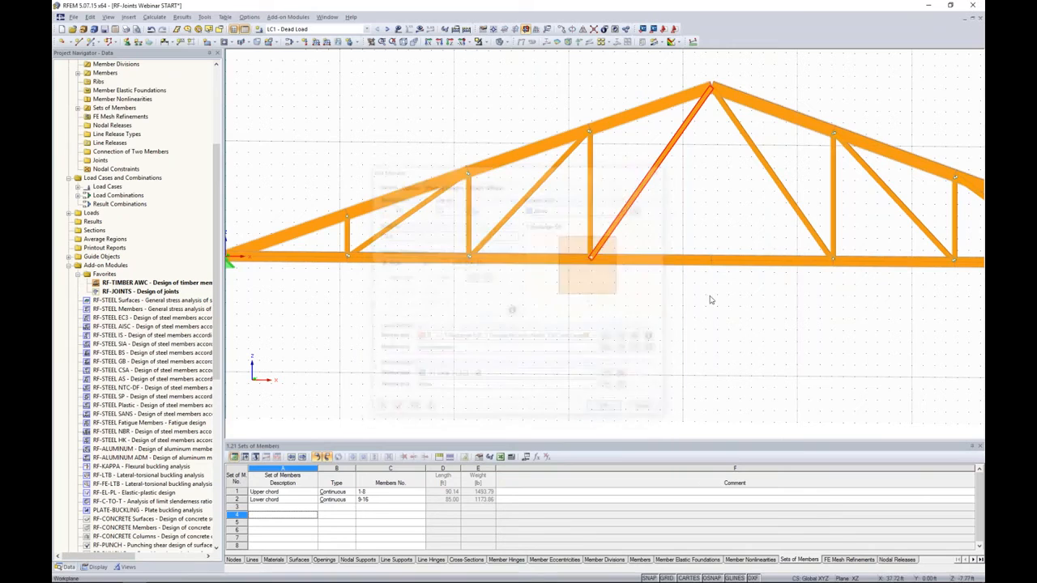
- Assign member hinge 1 to the end of the right apex diagonal, where it meets the lower chord
left_click(797, 208)
double_click(796, 208)
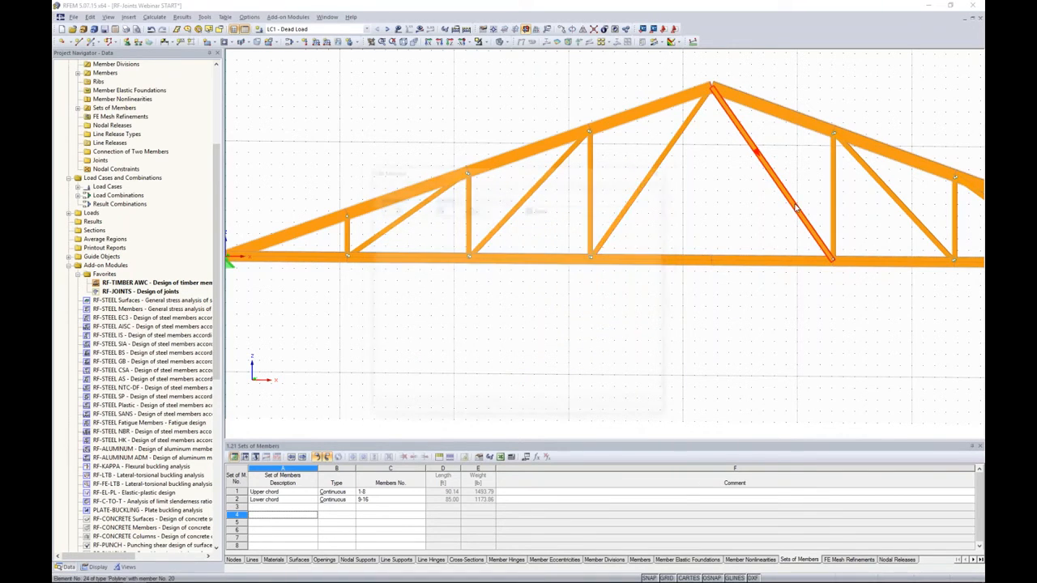
left_click(510, 388)
left_click(442, 402)
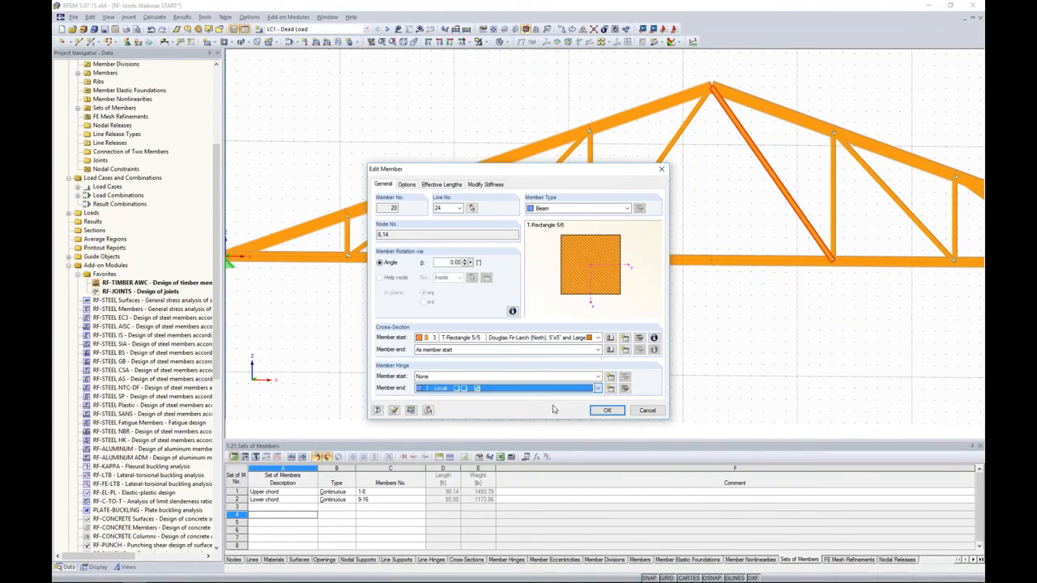
left_click(607, 410)
- In the RF-JOINTS details, enable generating member eccentricity and the connection model (joint or hinge), and accept the module to update the structural model
scroll(656, 292, "down", 5)
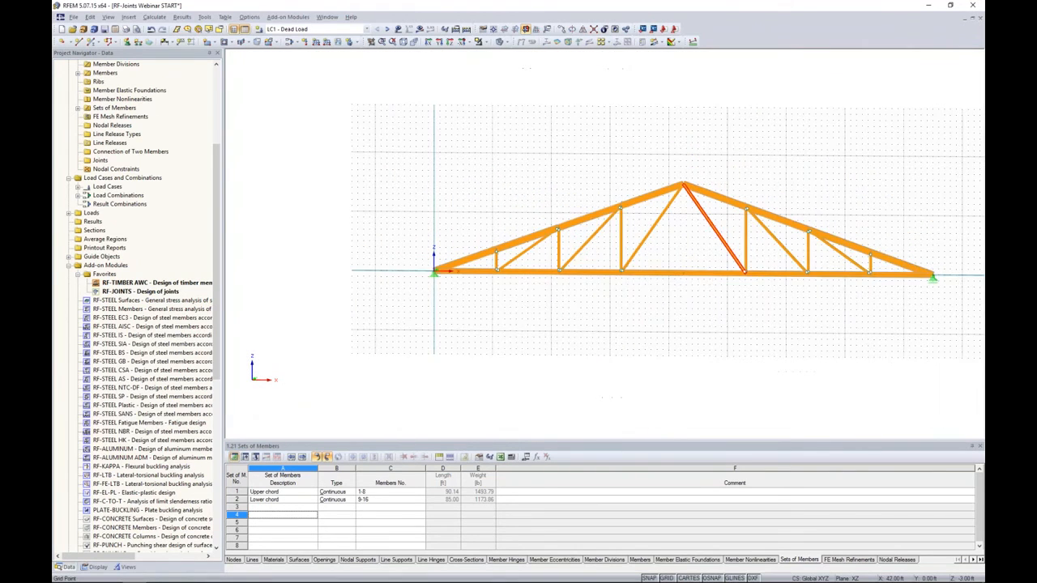
scroll(657, 301, "up", 1)
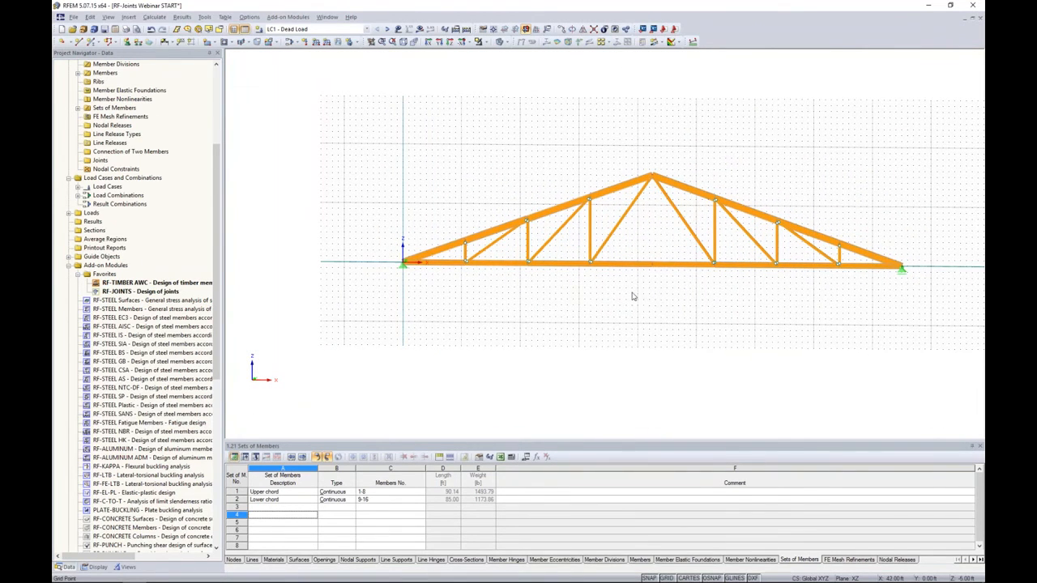
left_click(149, 292)
double_click(149, 292)
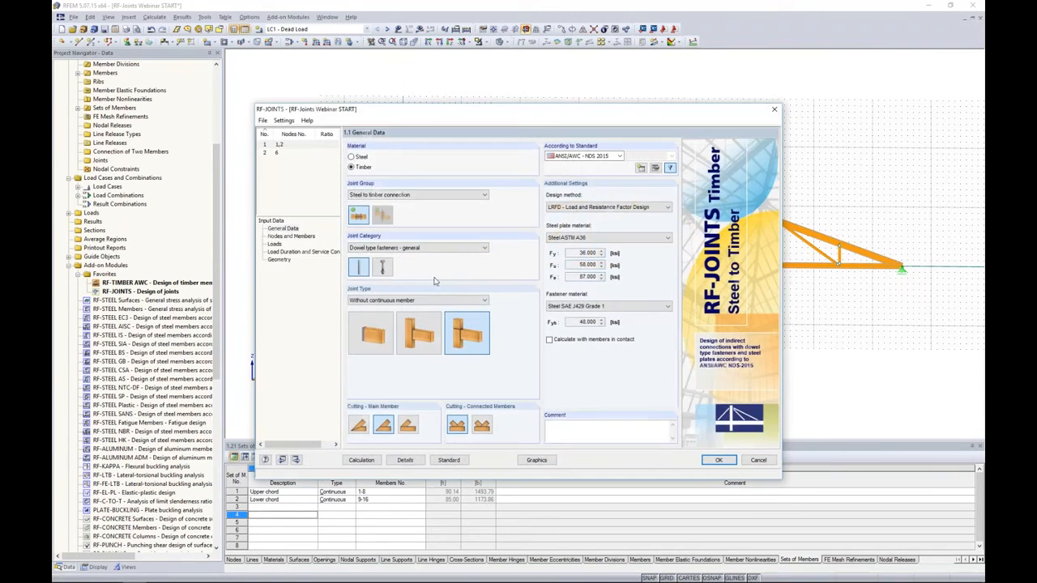
left_click(403, 460)
left_click(362, 203)
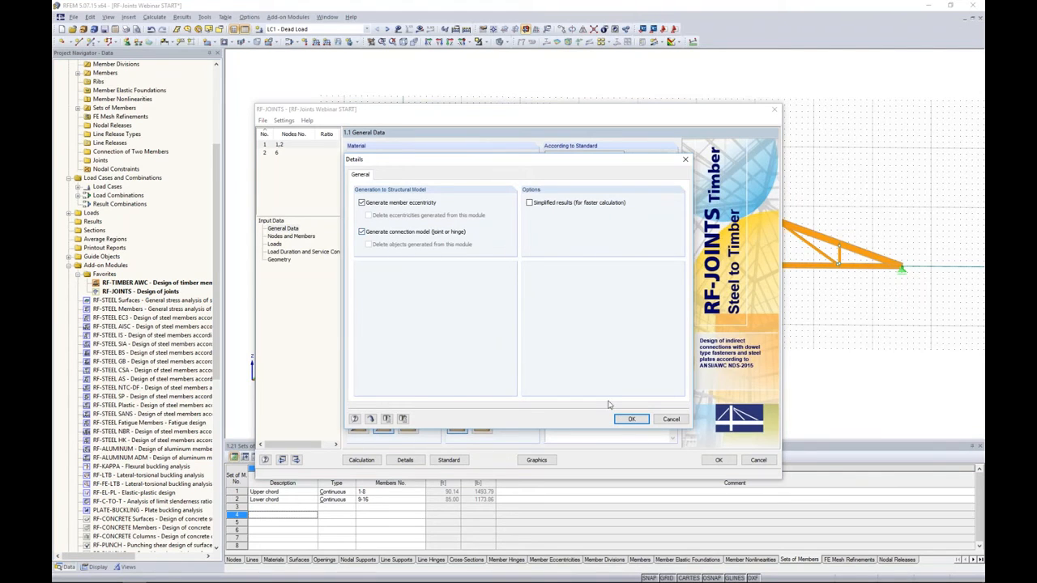
left_click(630, 419)
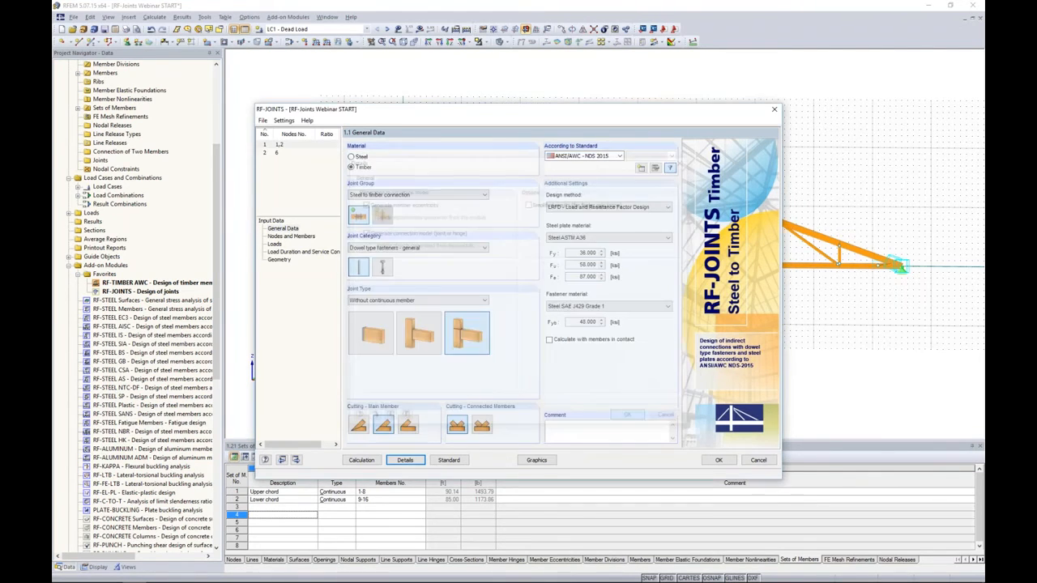
left_click(719, 460)
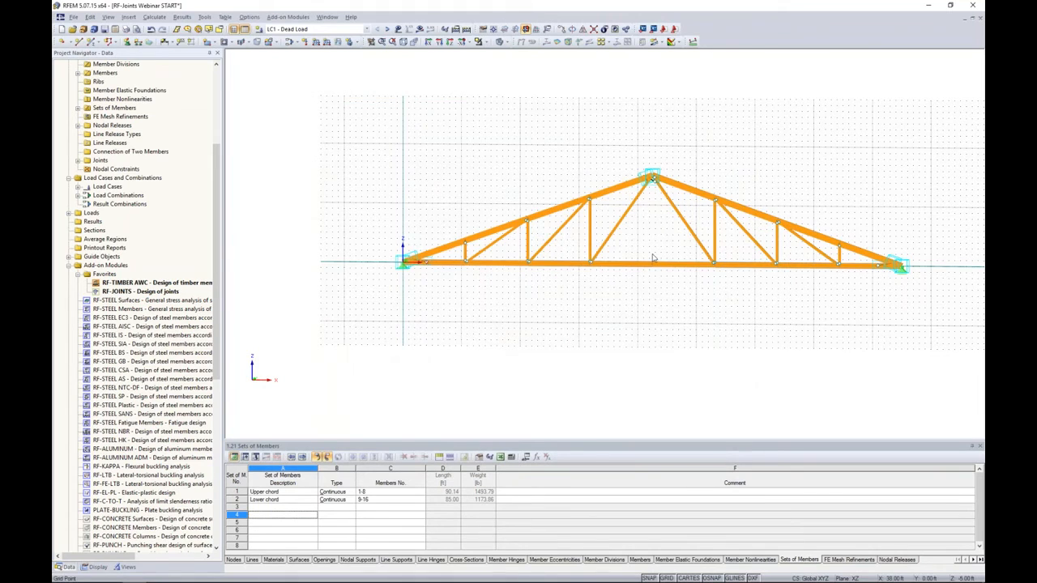
- Display the model as wireframe at the left support joint to expose the generated connection elements
scroll(654, 170, "up", 2)
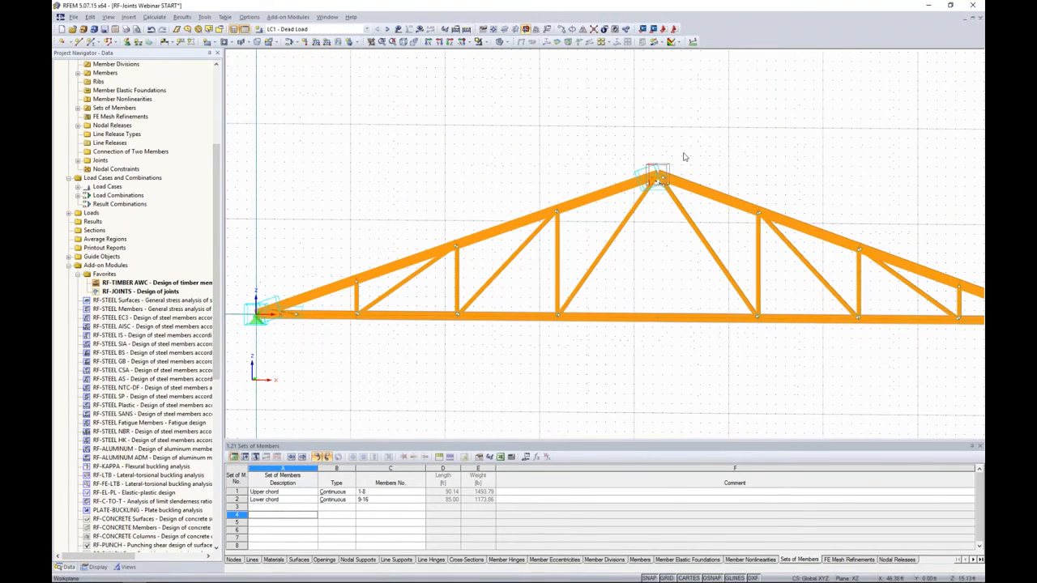
middle_click_drag(379, 352, 531, 345)
scroll(356, 312, "up", 4)
left_click(502, 42)
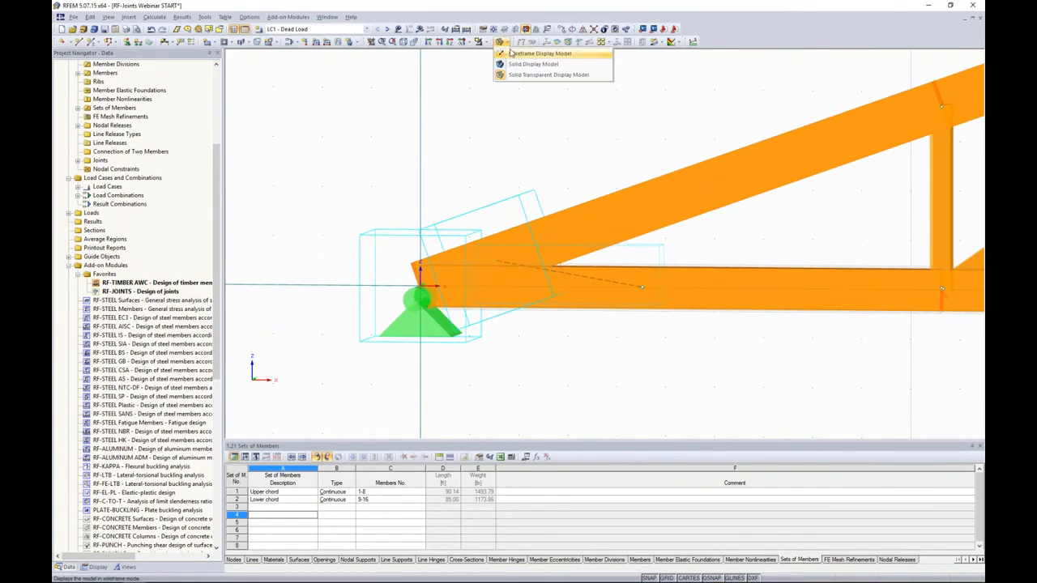
left_click(535, 53)
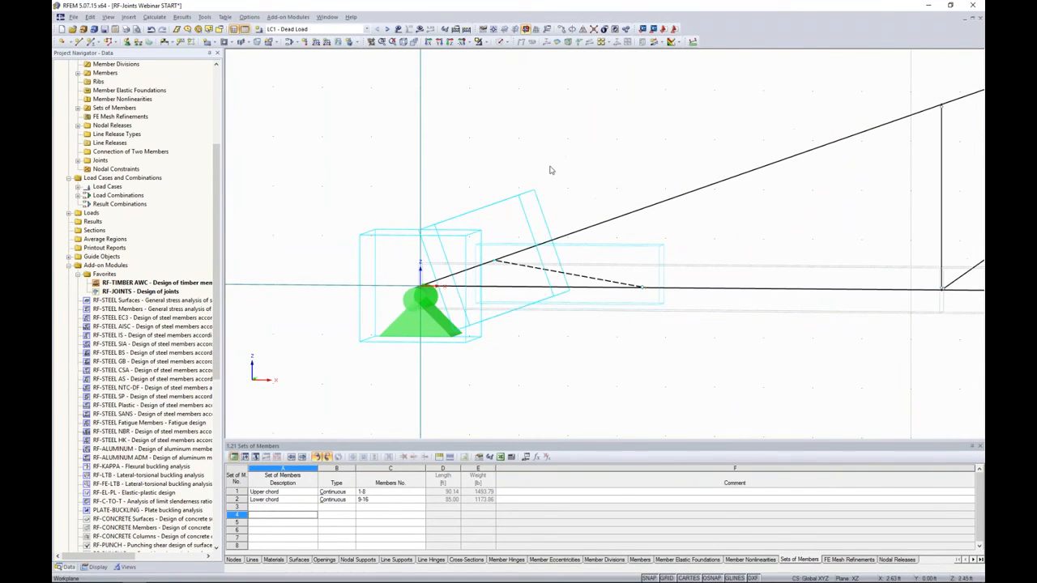
- Examine the generated nodal release at the left support node, including its member hinge and released members
double_click(375, 240)
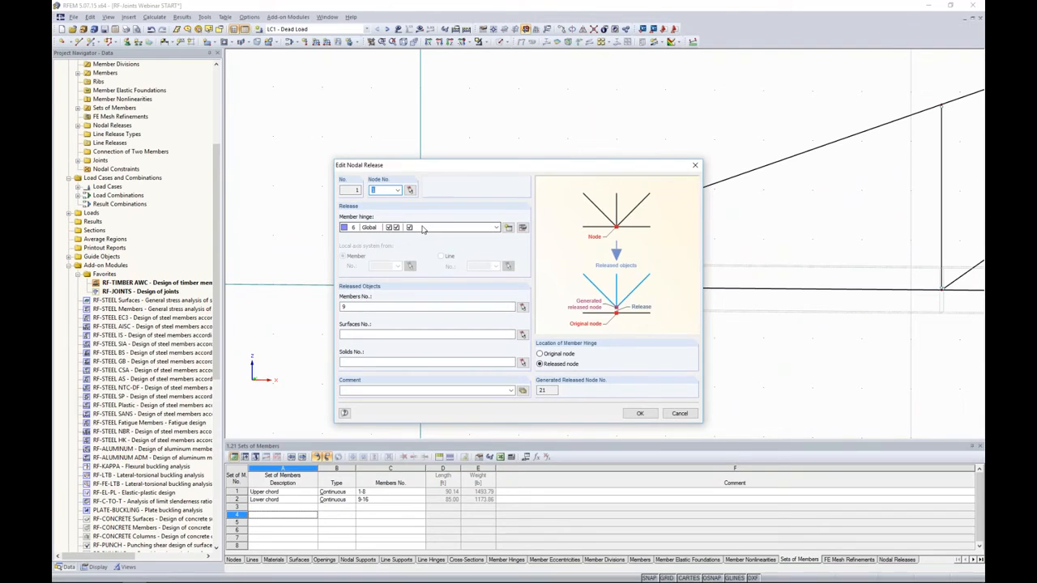
left_click_drag(515, 167, 790, 107)
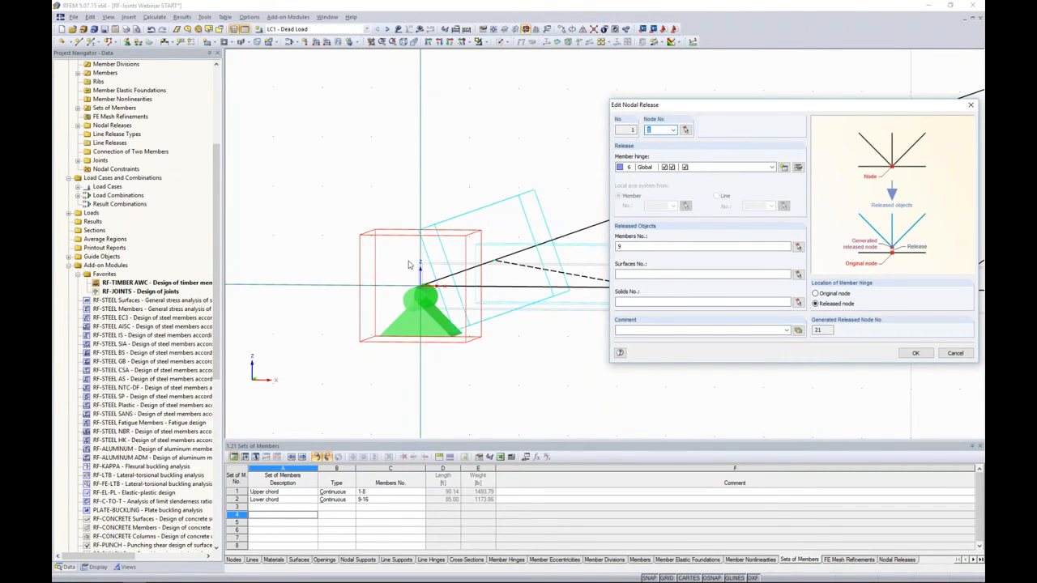
left_click(916, 354)
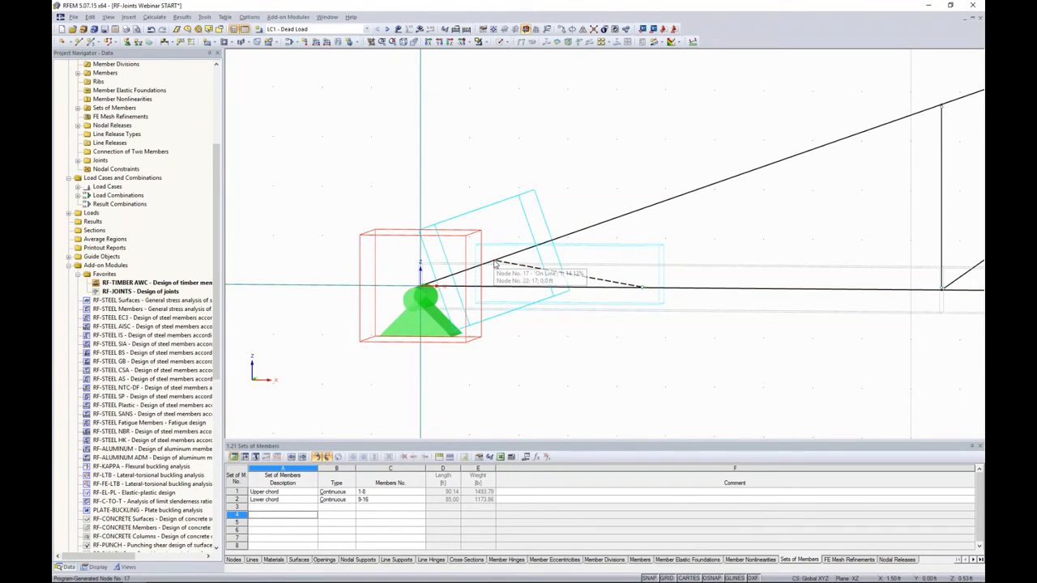
- Examine the generated joint at the left support and the spring constants of member 1's hinge, leaving both without changes
double_click(631, 309)
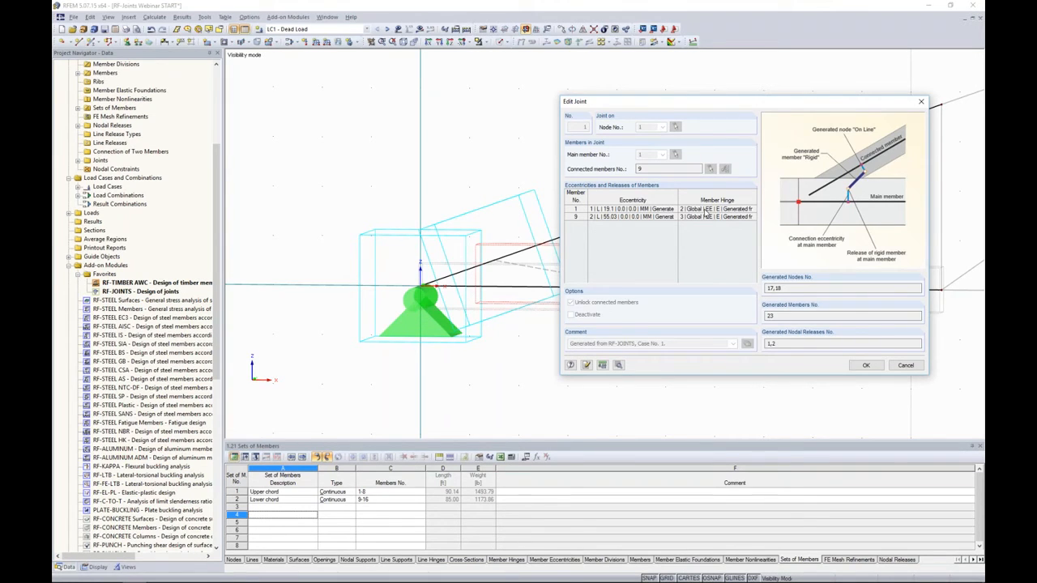
left_click(707, 210)
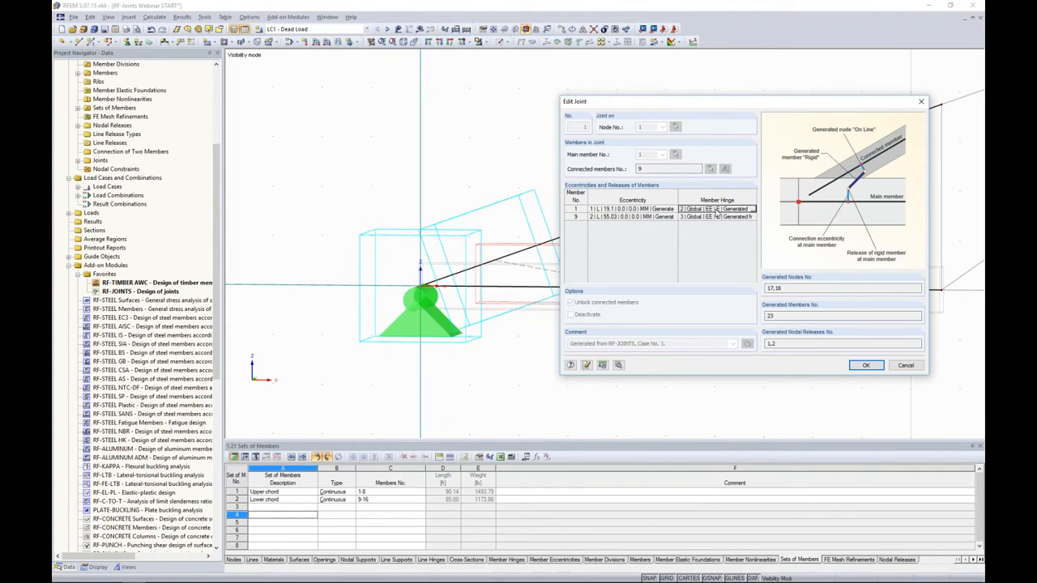
left_click(753, 210)
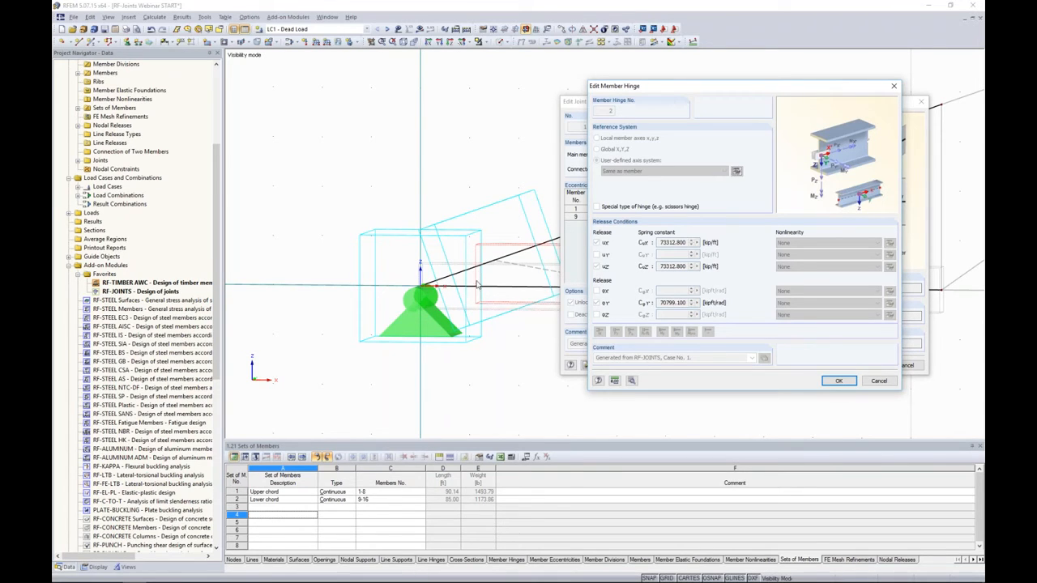
left_click(880, 382)
left_click(901, 366)
- Examine the generated joint at the truss apex, including the eccentricities and hinges of its connected members, without changing it
scroll(601, 326, "down", 5)
middle_click_drag(916, 208, 626, 260)
scroll(627, 261, "up", 2)
scroll(661, 241, "up", 6)
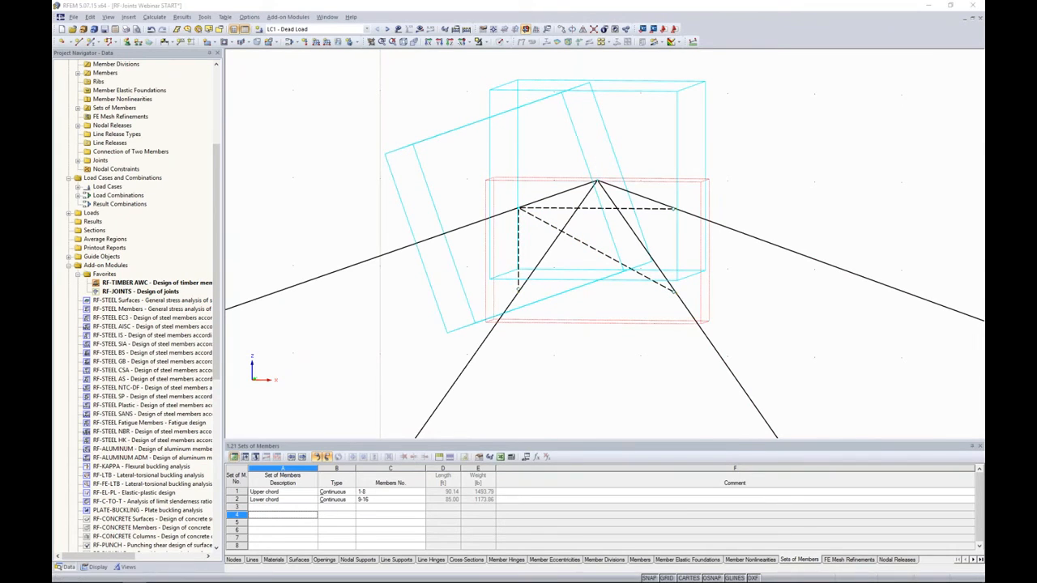
double_click(655, 326)
left_click_drag(611, 160, 813, 118)
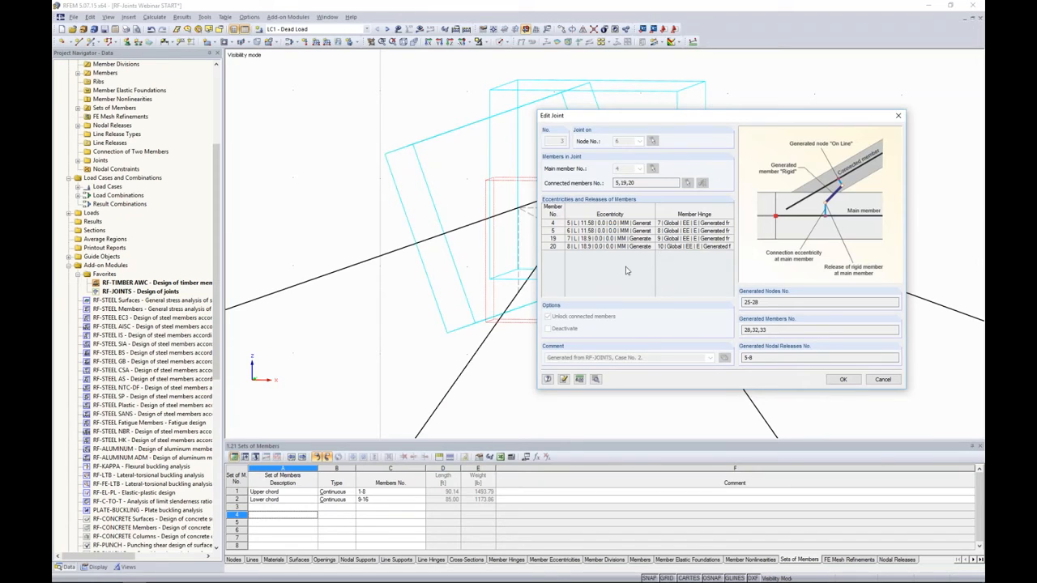
left_click(882, 379)
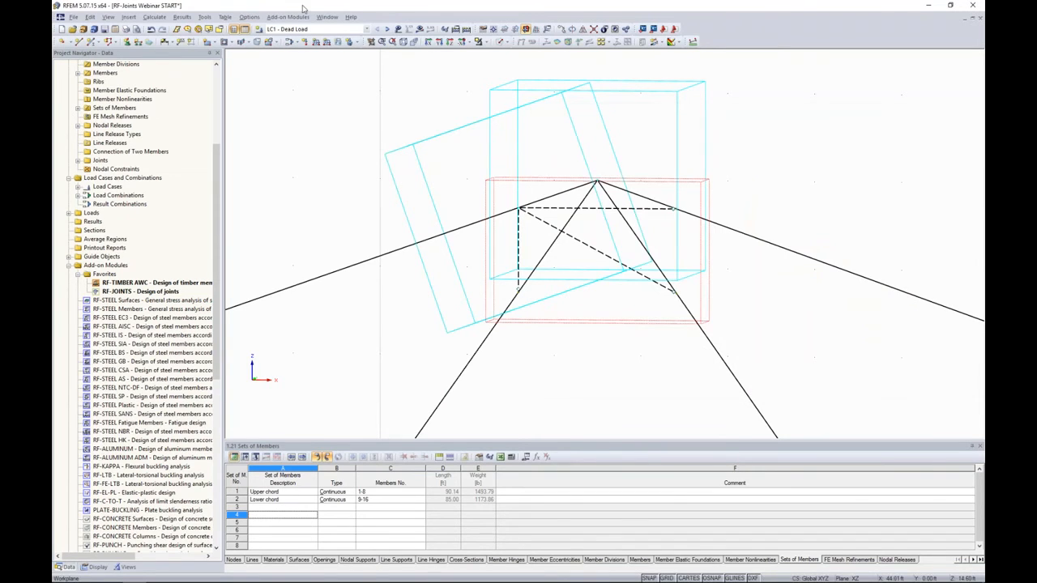
- Switch to load combination CO2 and try to calculate and show its results
left_click(287, 30)
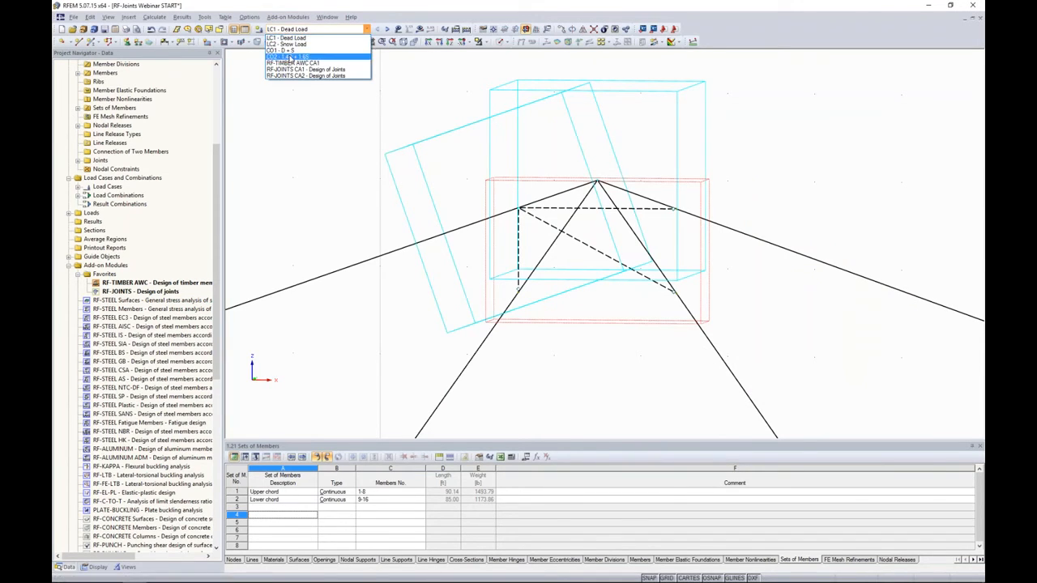
left_click(285, 56)
left_click(419, 29)
left_click(501, 312)
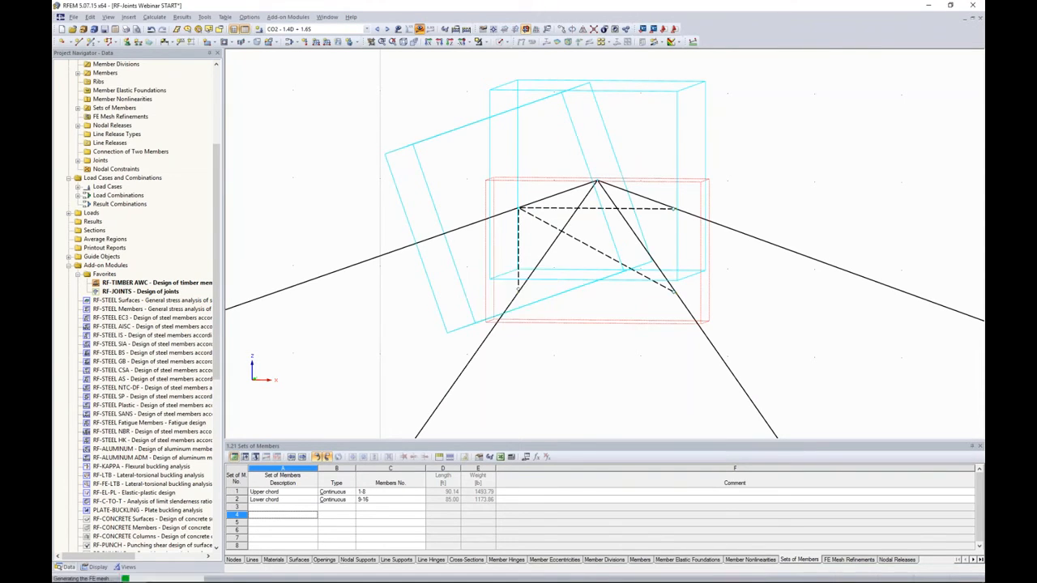
left_click(518, 317)
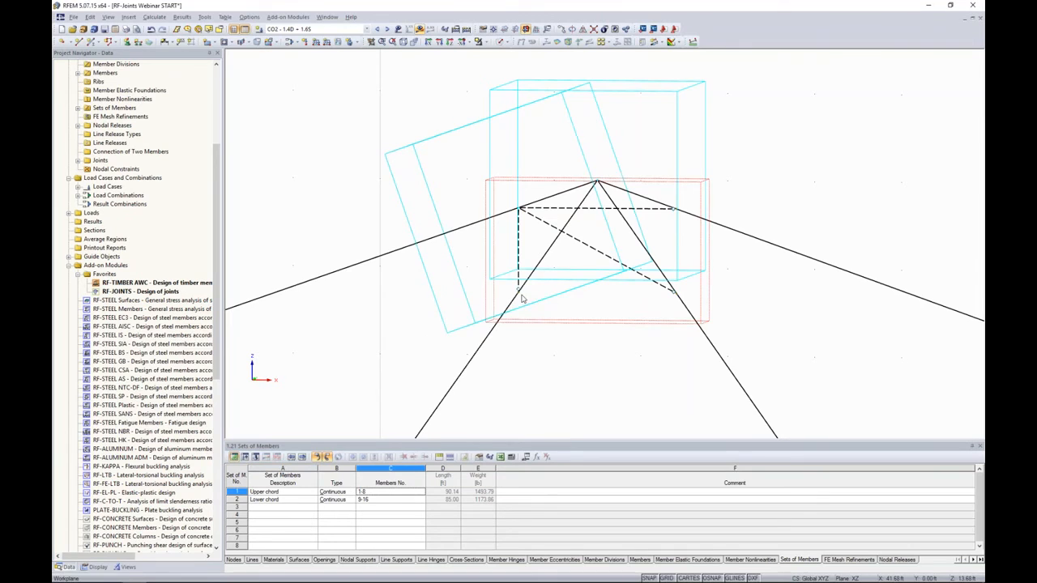
- Delete the Upper chord entry from the sets of members table
scroll(532, 294, "down", 5)
scroll(535, 292, "down", 1)
middle_click_drag(517, 362, 582, 234)
middle_click_drag(458, 347, 525, 348)
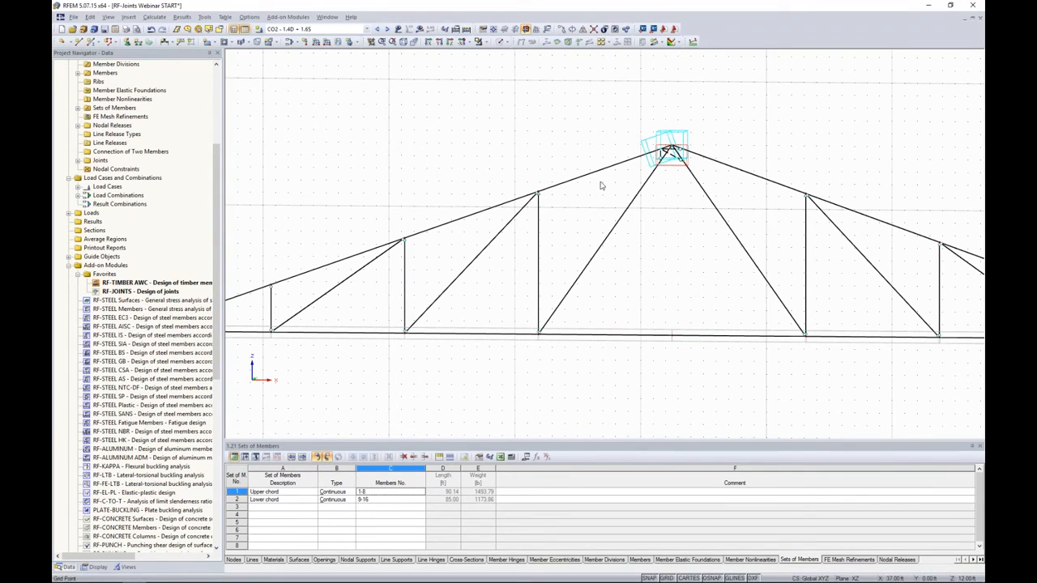
left_click(233, 492)
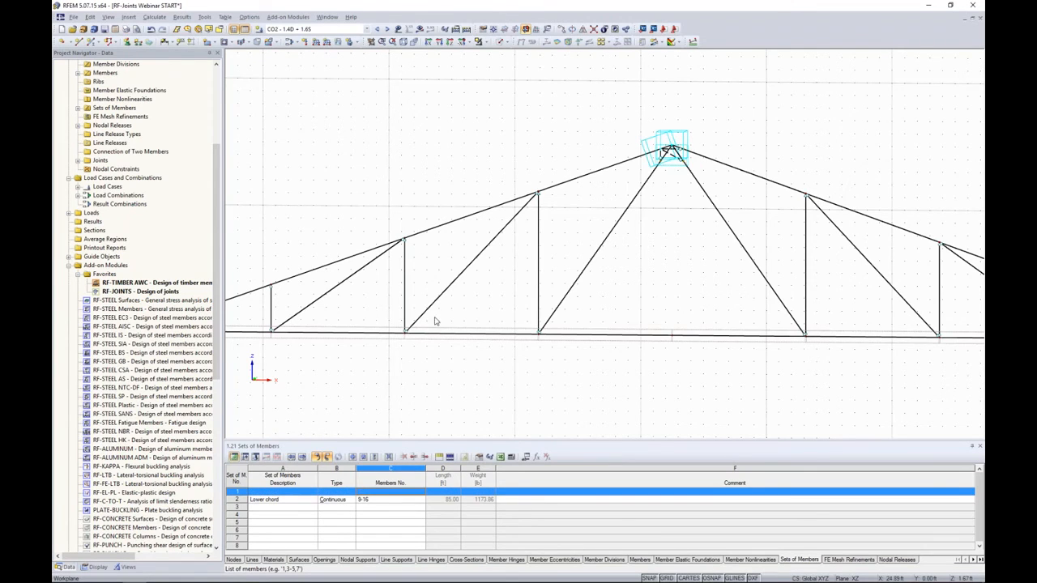
- Create a continuous set of members from members 1-4 of the left upper chord, keeping the default description
scroll(454, 287, "down", 1)
scroll(454, 287, "down", 1)
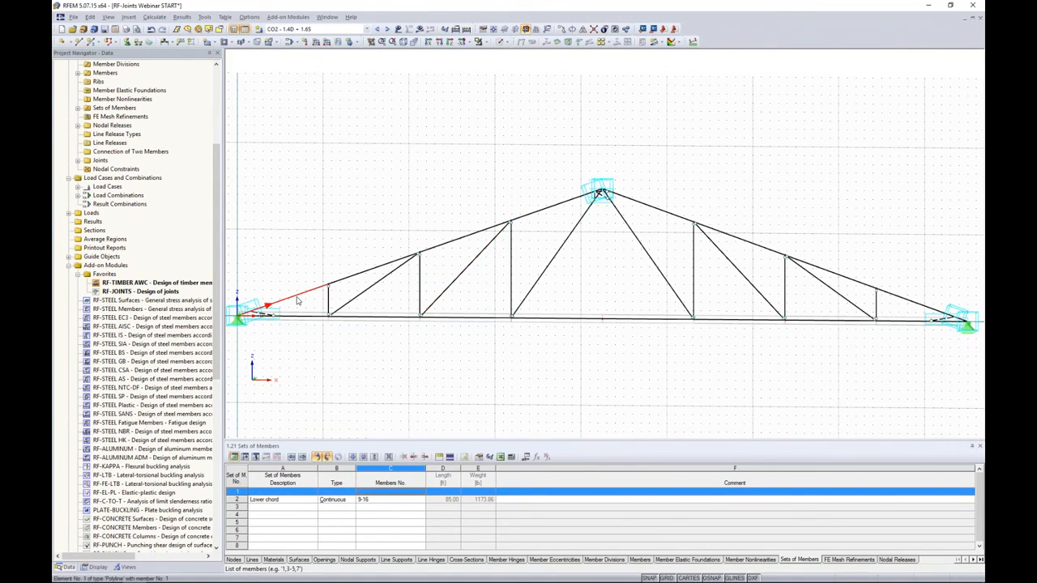
left_click(487, 232, "ctrl")
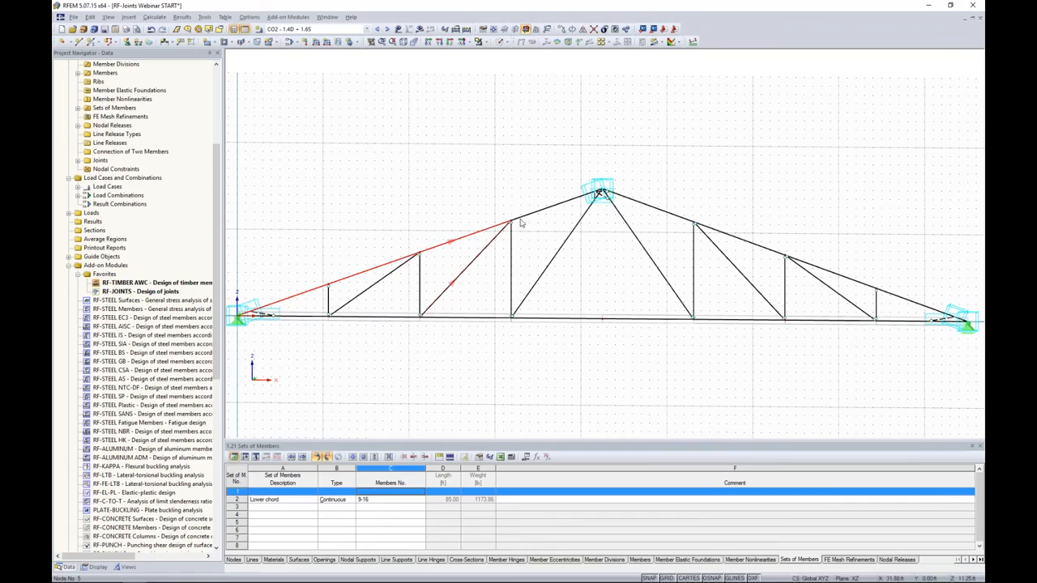
left_click(531, 216, "ctrl")
right_click(531, 216)
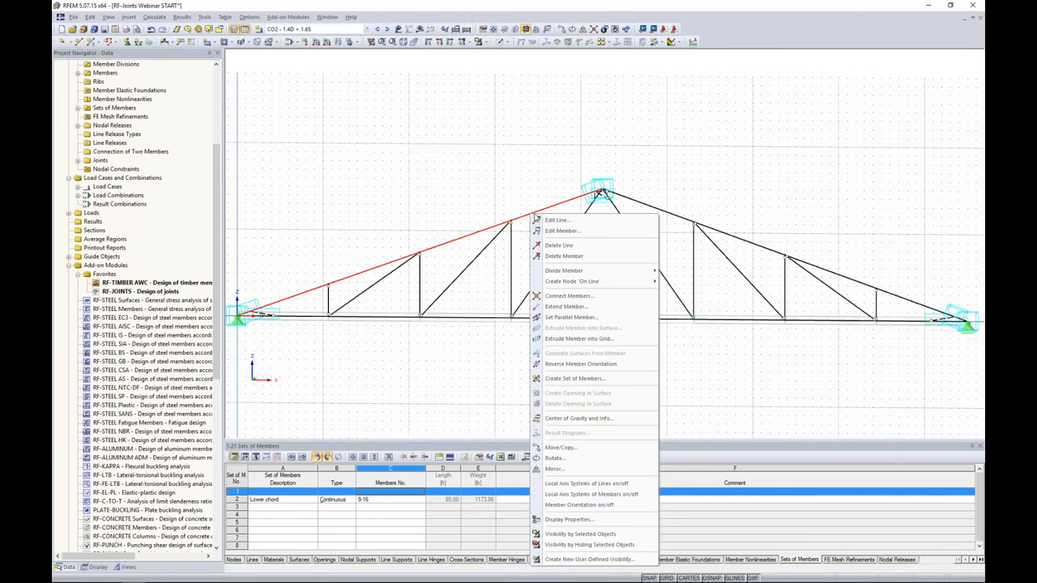
left_click(571, 378)
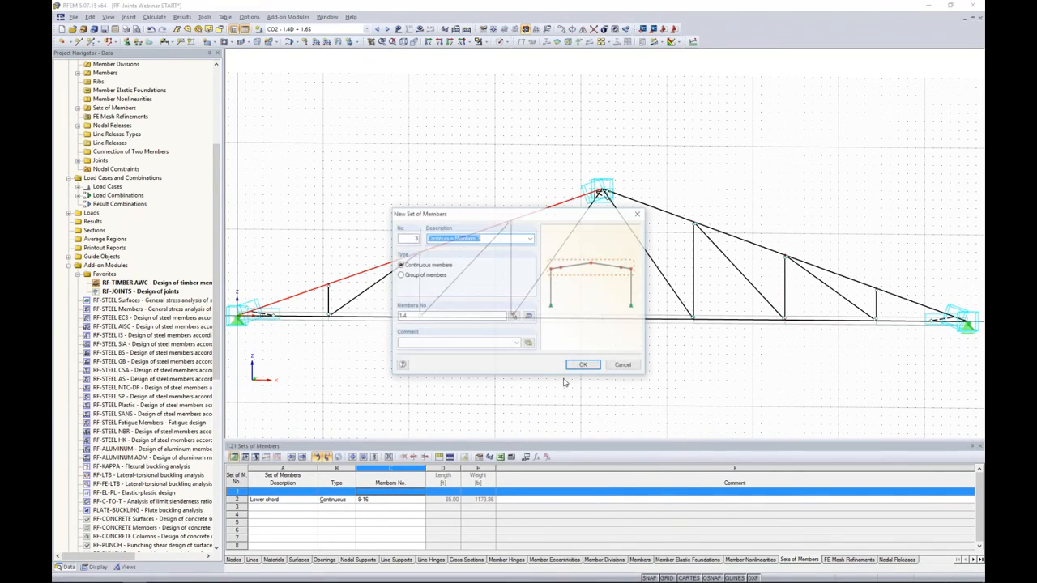
left_click(582, 365)
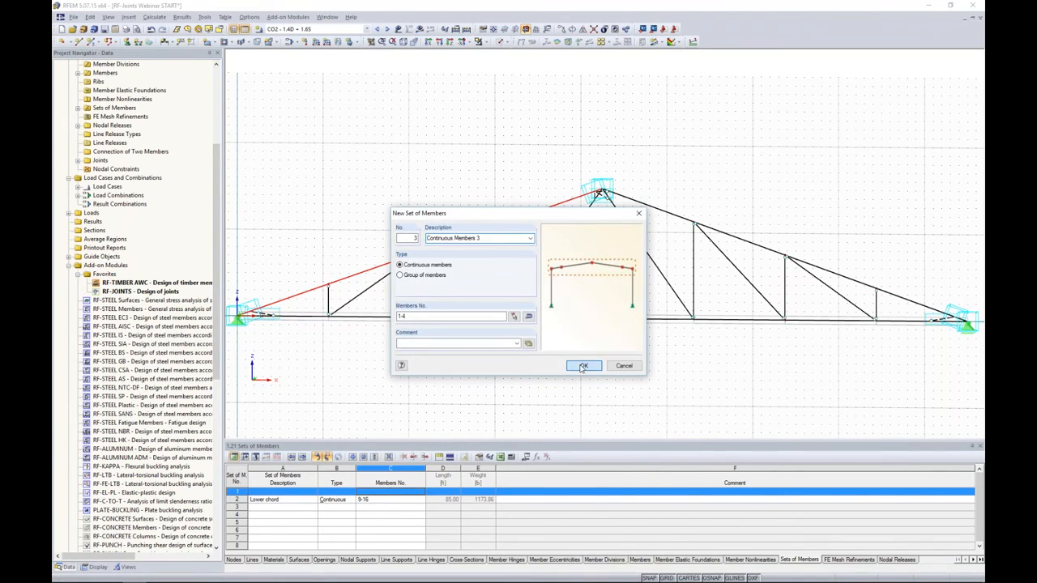
- Create a second continuous set of members from members 5-8 of the right upper chord, keeping the default description
left_click(659, 213)
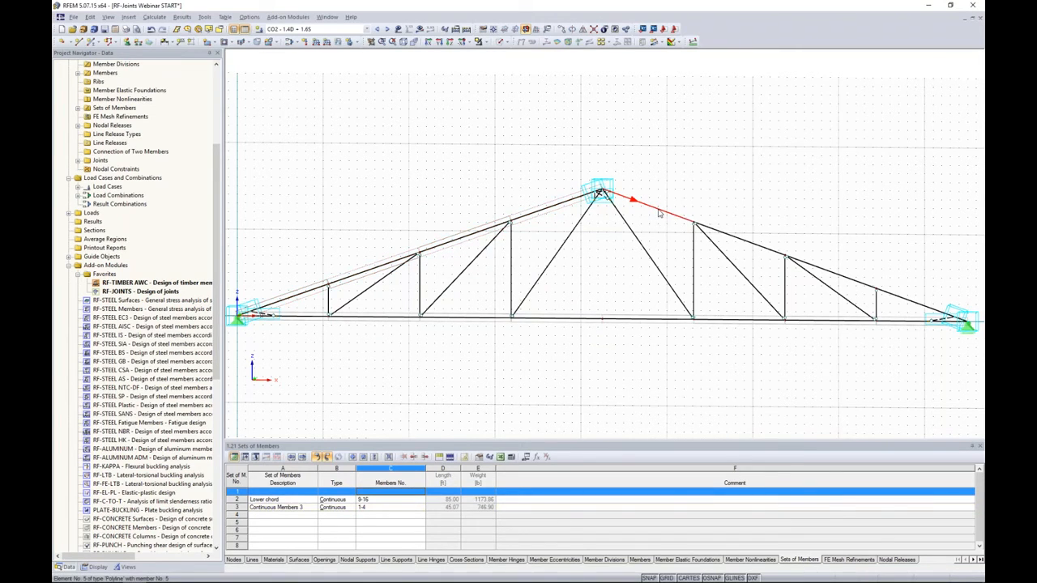
left_click(731, 235, "ctrl")
left_click(828, 276, "ctrl")
left_click(896, 297, "ctrl")
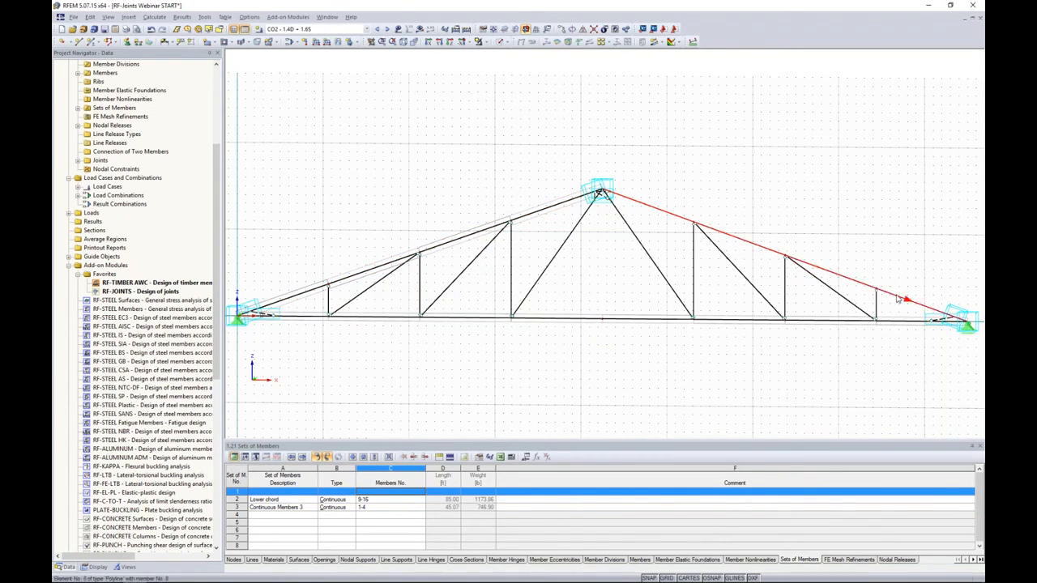
right_click(763, 253)
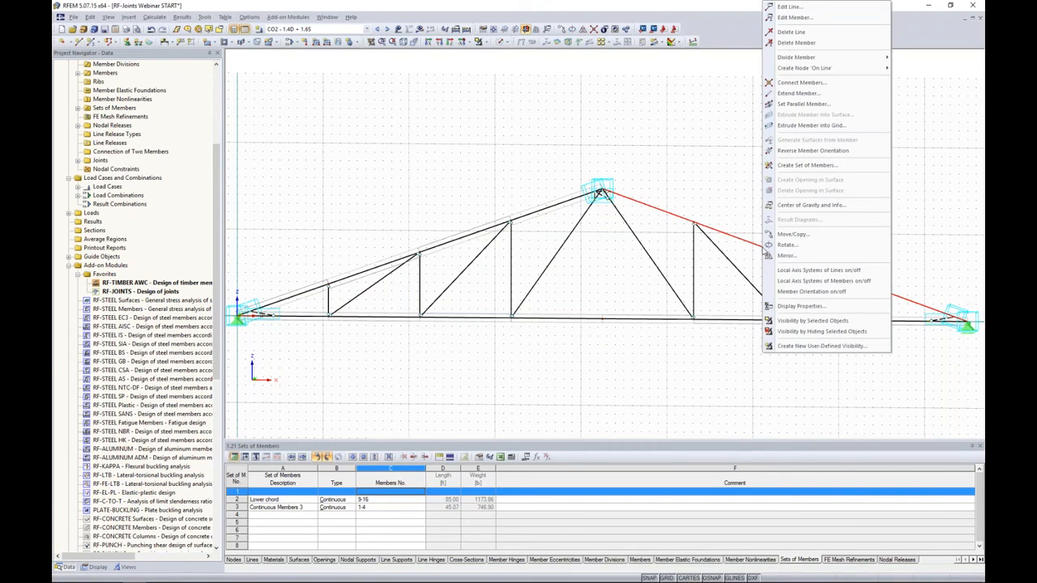
left_click(794, 164)
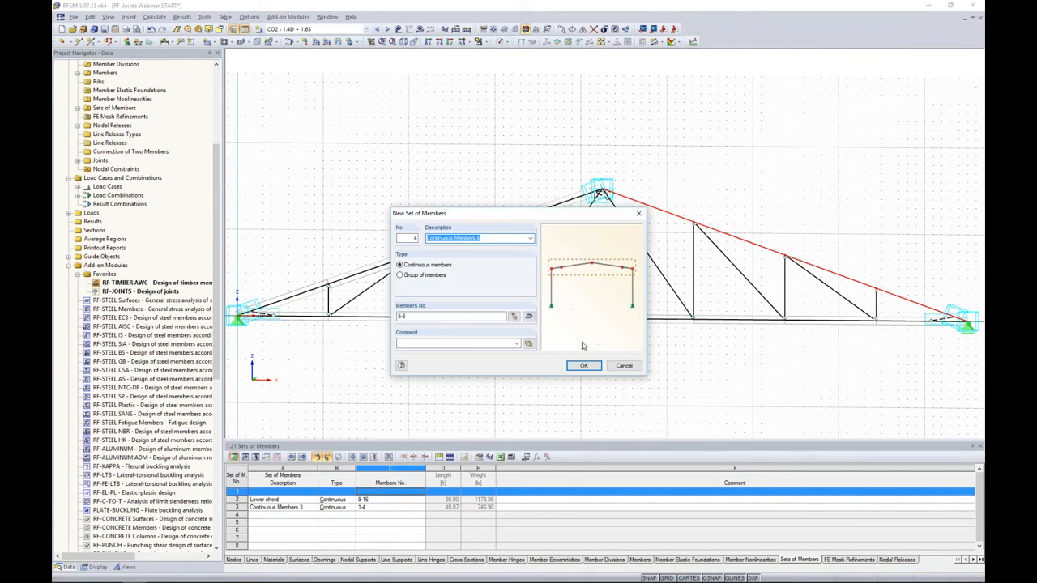
left_click(590, 366)
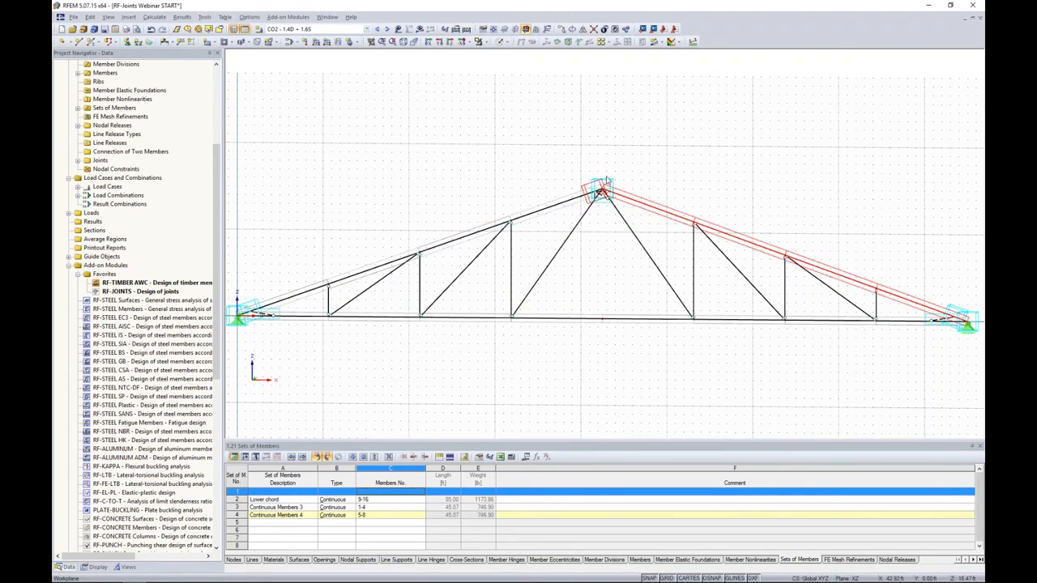
- Calculate load combination CO2 and show its results on the truss
scroll(600, 194, "up", 5)
scroll(596, 195, "down", 5)
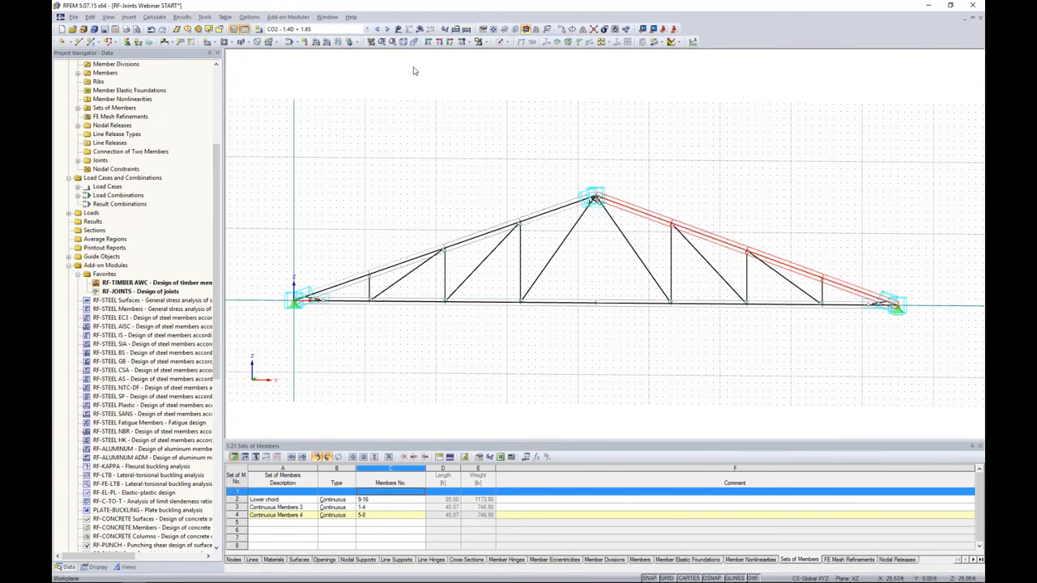
left_click(420, 29)
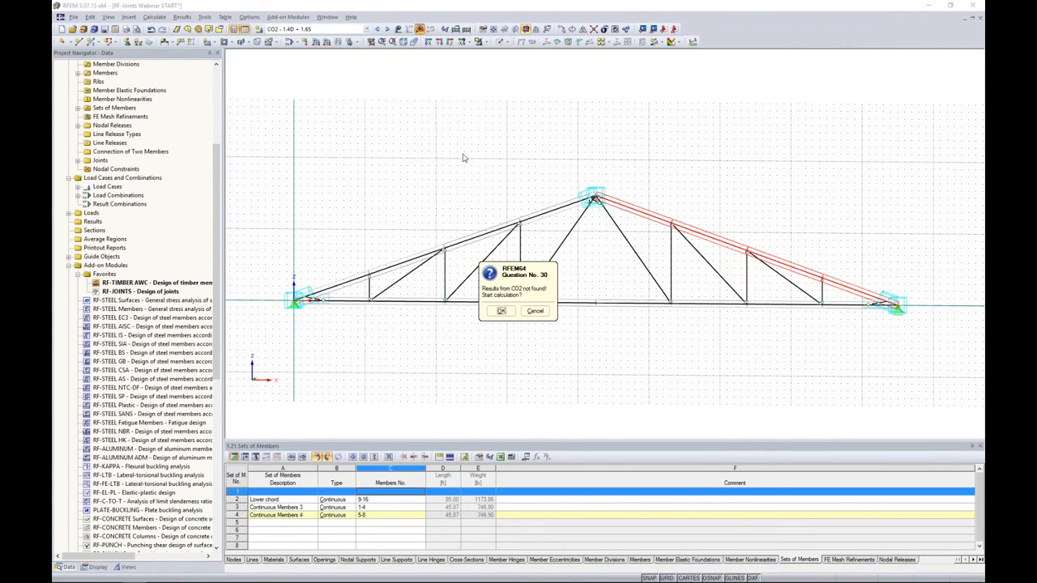
left_click(501, 311)
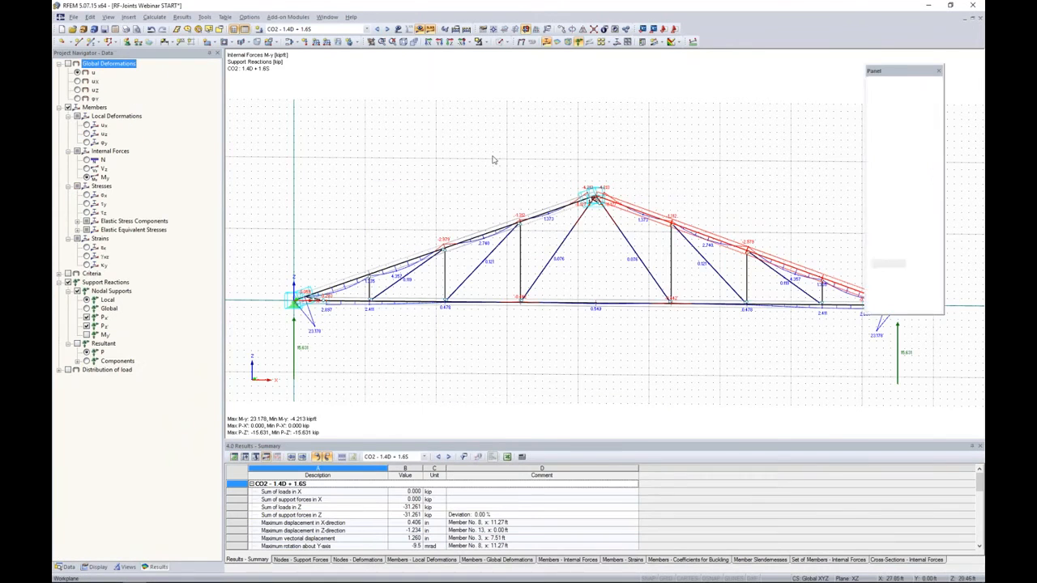
- Examine the CO2 bending moments My around the apex joint and its rigid coupling members
middle_click_drag(483, 190, 498, 158)
scroll(604, 169, "up", 5)
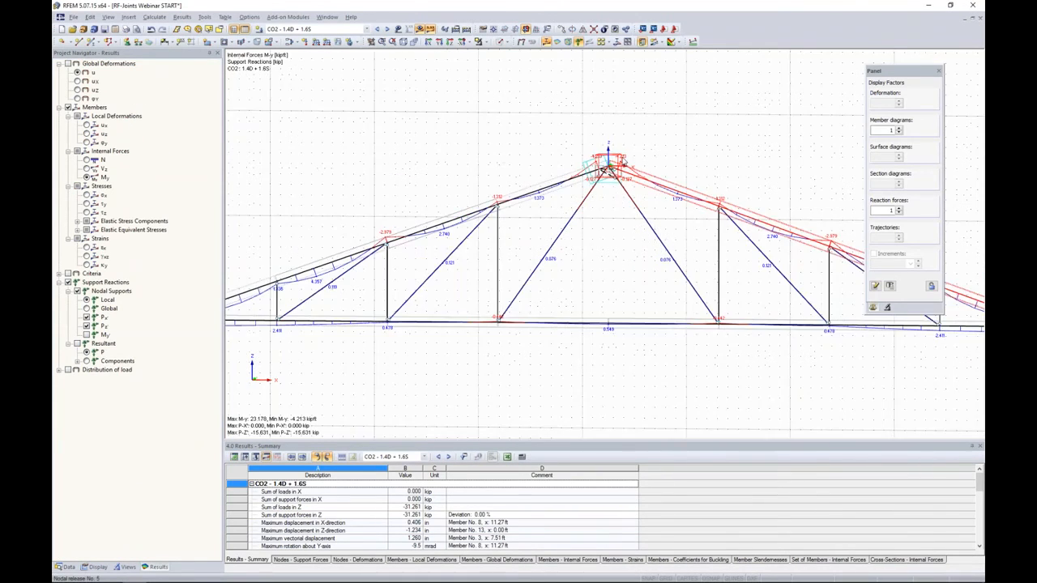
scroll(588, 174, "up", 2)
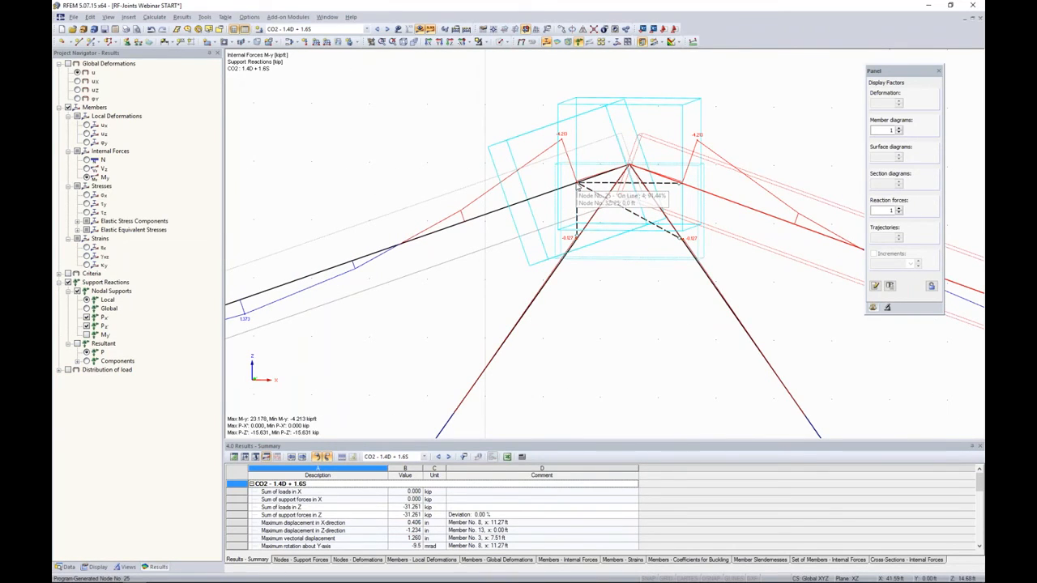
scroll(578, 186, "down", 2)
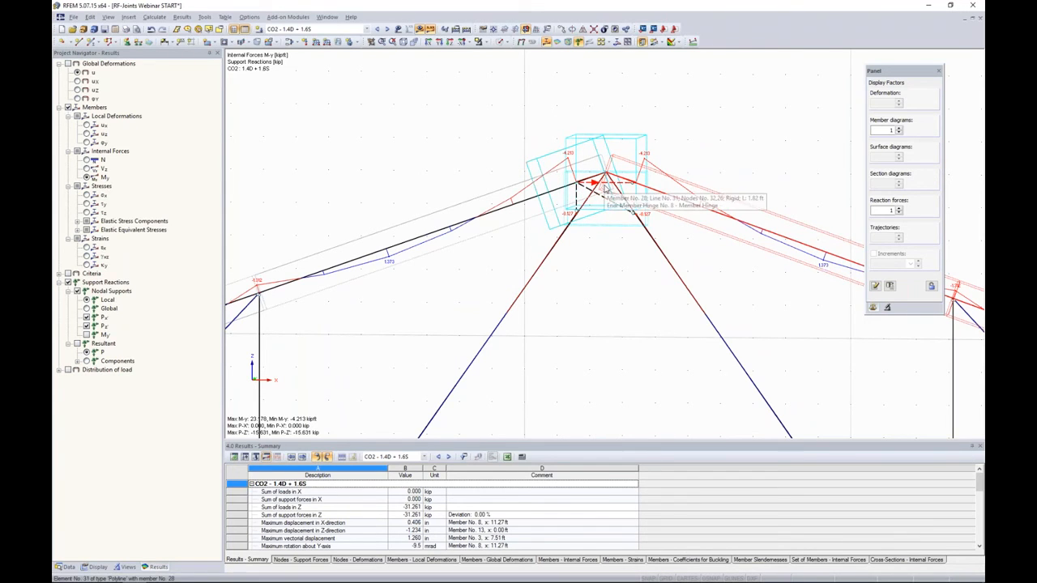
scroll(594, 223, "down", 2)
scroll(594, 223, "down", 3)
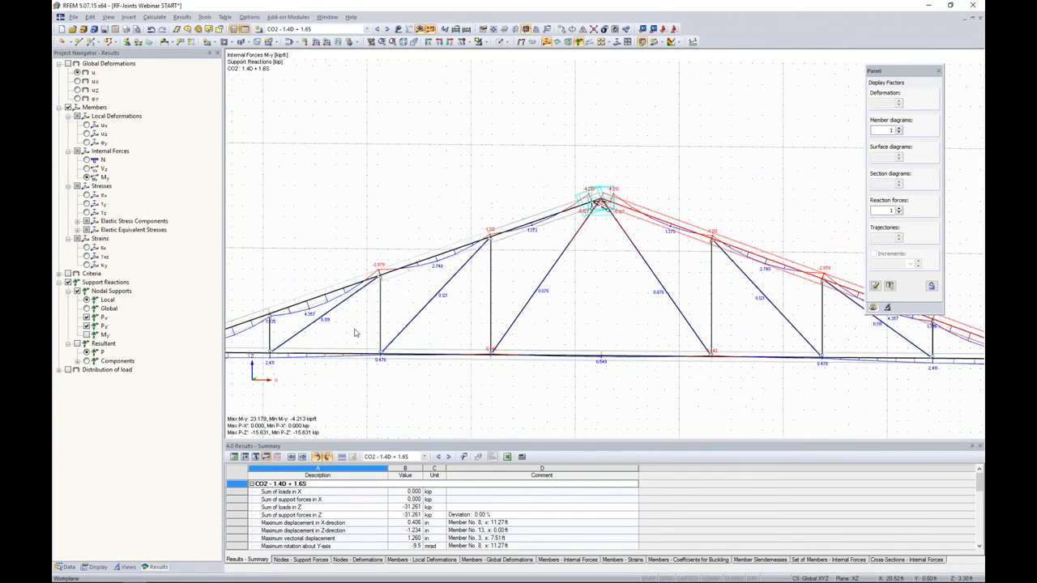
- Examine the bending moments at the left support joint and display the shear forces Vz there
middle_click_drag(356, 333, 639, 275)
scroll(457, 292, "up", 10)
scroll(428, 208, "down", 4)
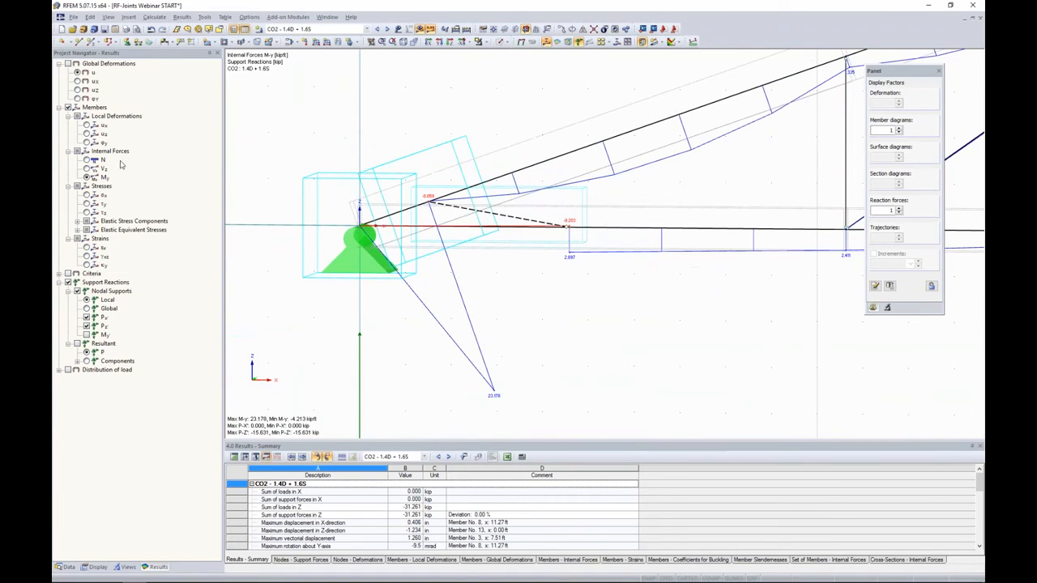
left_click(86, 168)
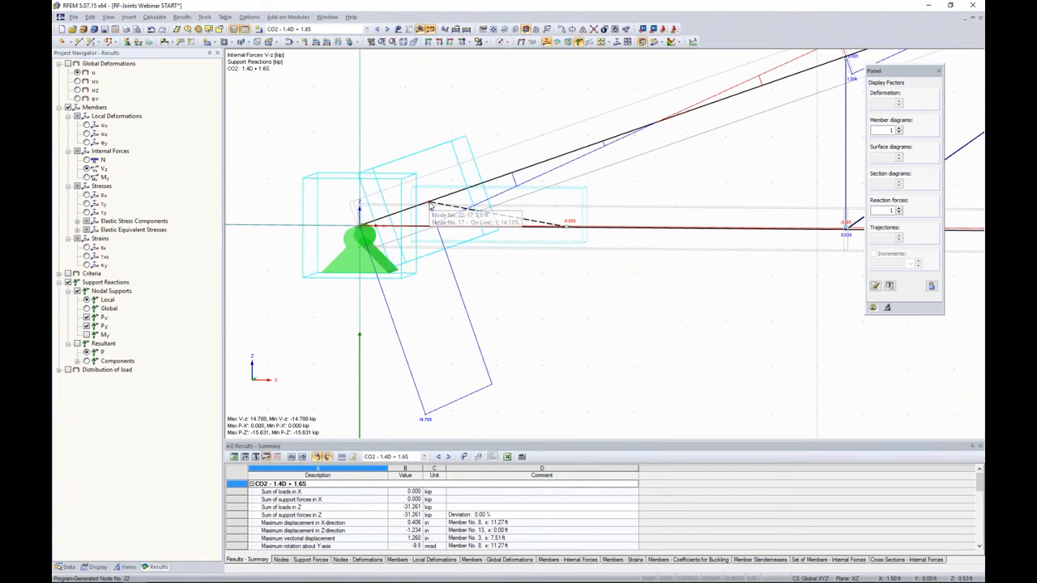
scroll(431, 204, "down", 5)
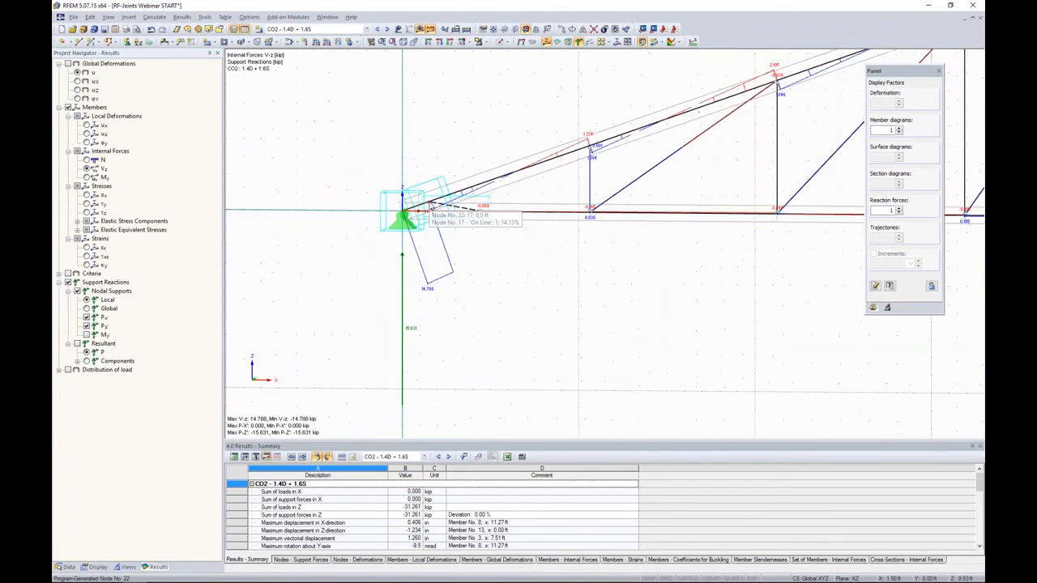
- Open the RF-JOINTS CA1 design case and recalculate it, agreeing to delete the existing results
left_click(312, 29)
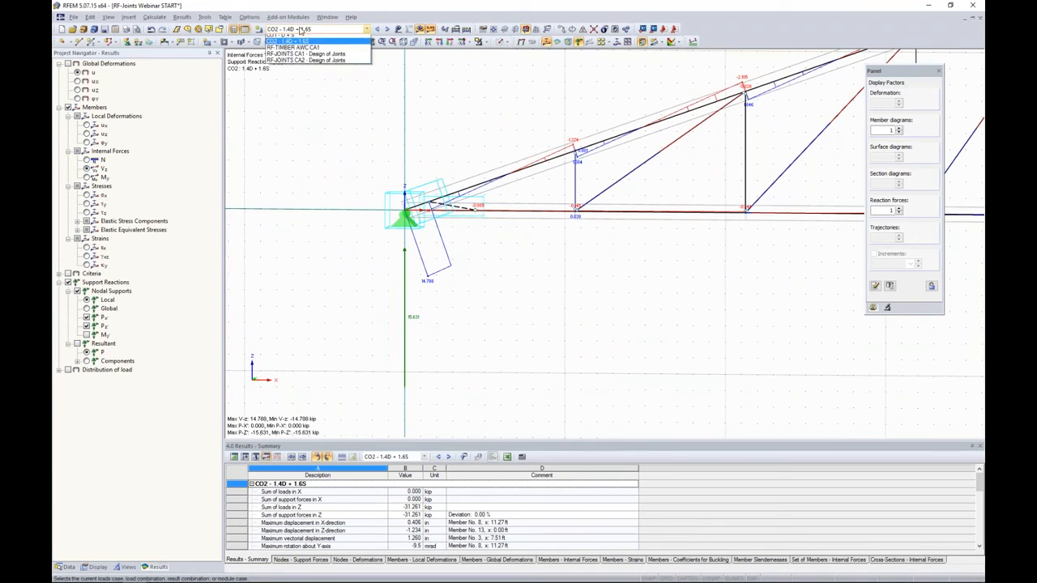
left_click(297, 71)
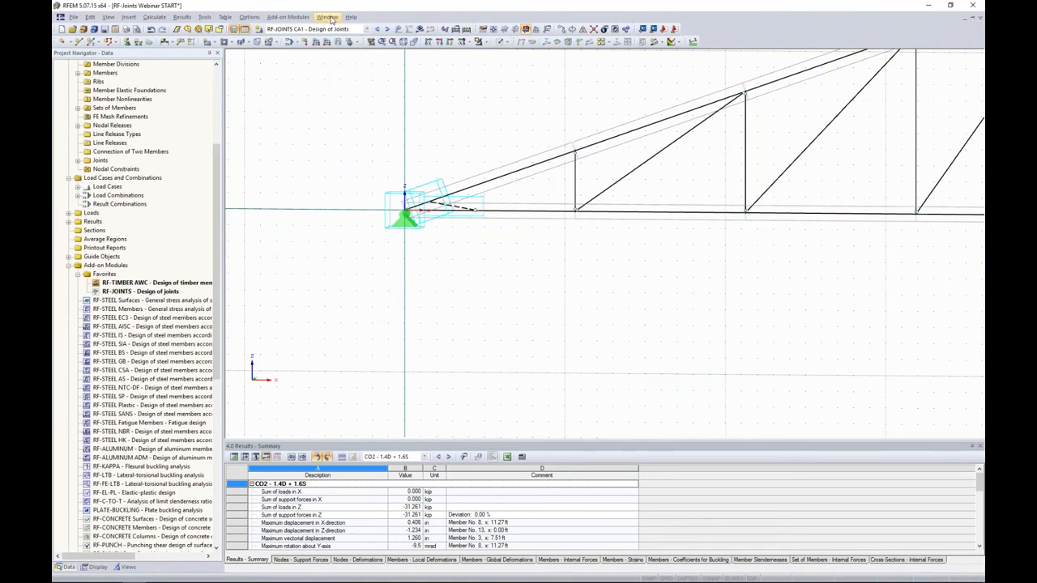
left_click(295, 17)
left_click(299, 28)
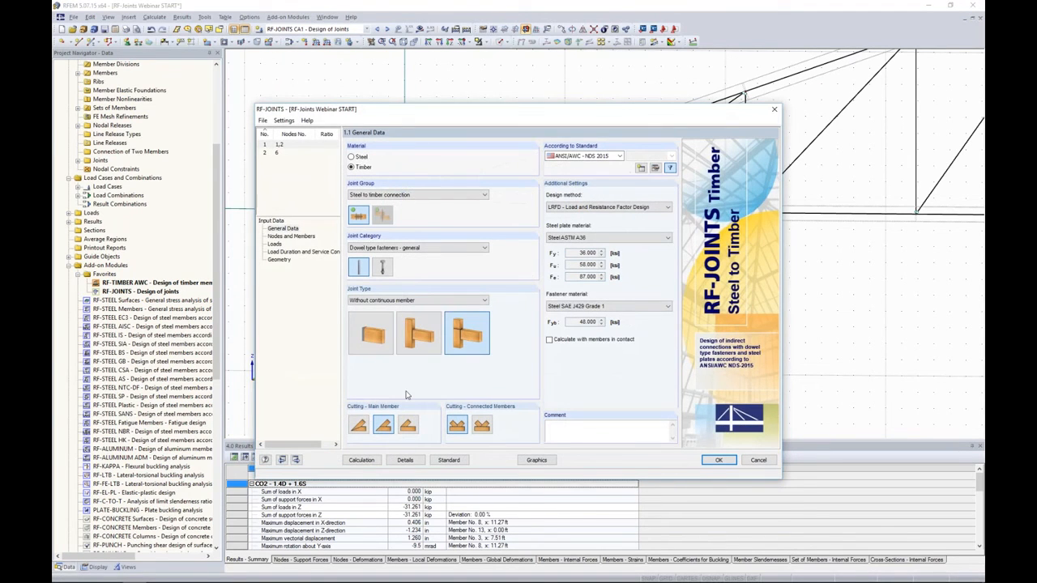
left_click(361, 459)
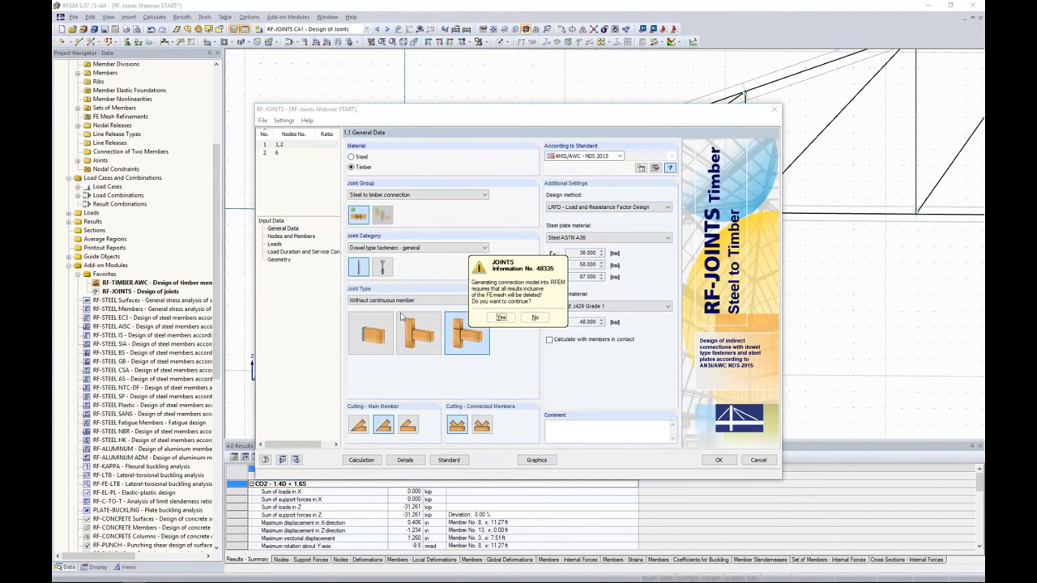
left_click(501, 317)
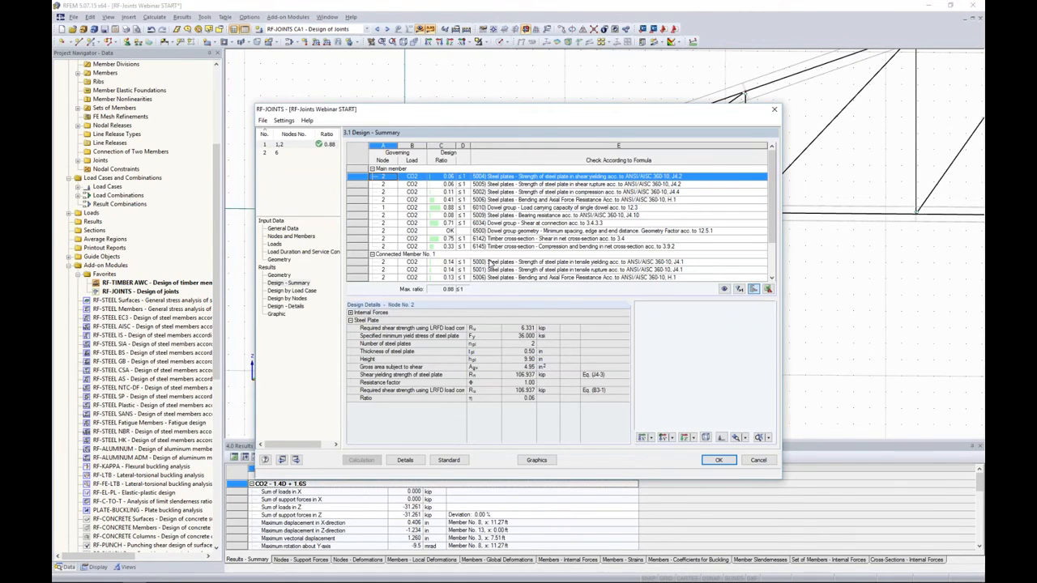
- Examine the design details of the main member's single-dowel load capacity check, and return to the truss model
left_click(451, 208)
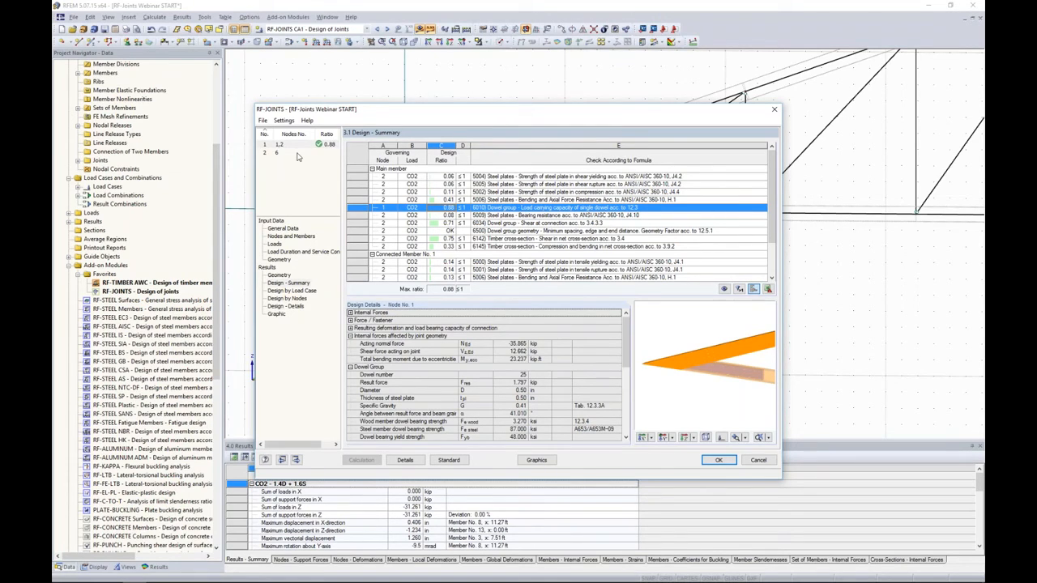
left_click(731, 464)
scroll(705, 348, "down", 3)
middle_click_drag(635, 323, 496, 312)
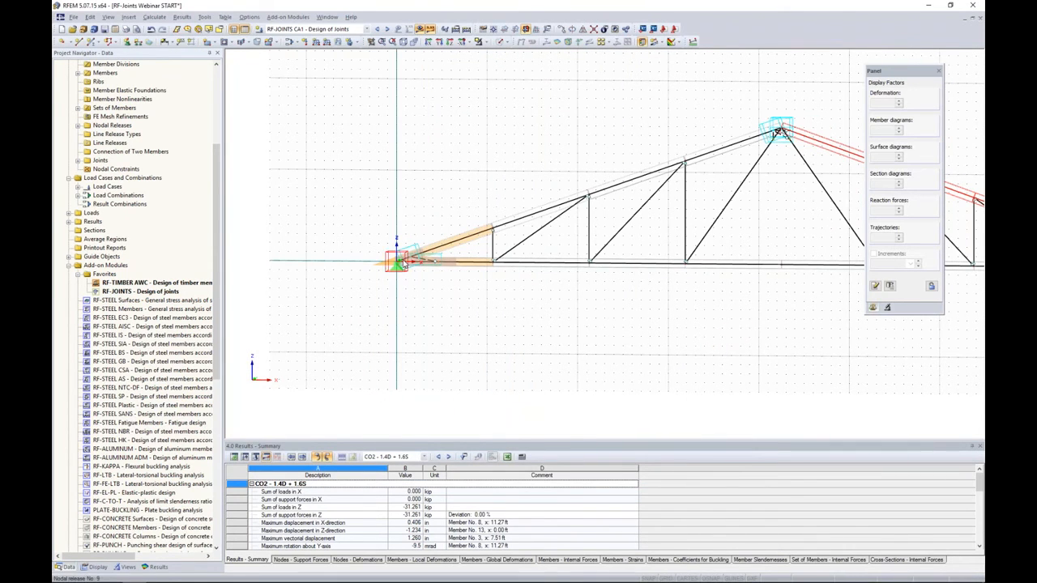
middle_click_drag(638, 305, 478, 297)
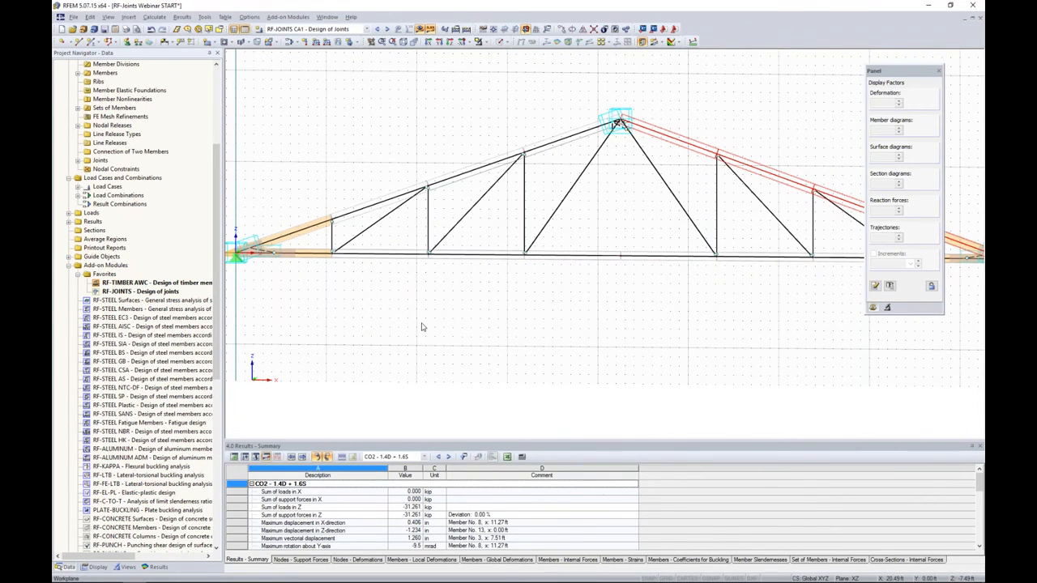
- Switch to the open Glulam Beams model and bring its model data into view in the project navigator
left_click(325, 18)
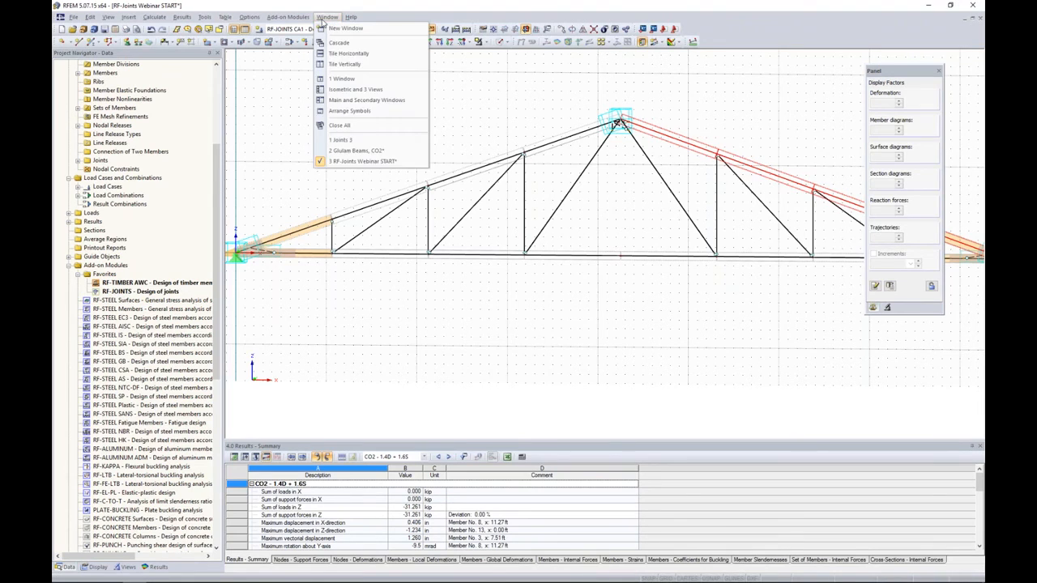
left_click(355, 150)
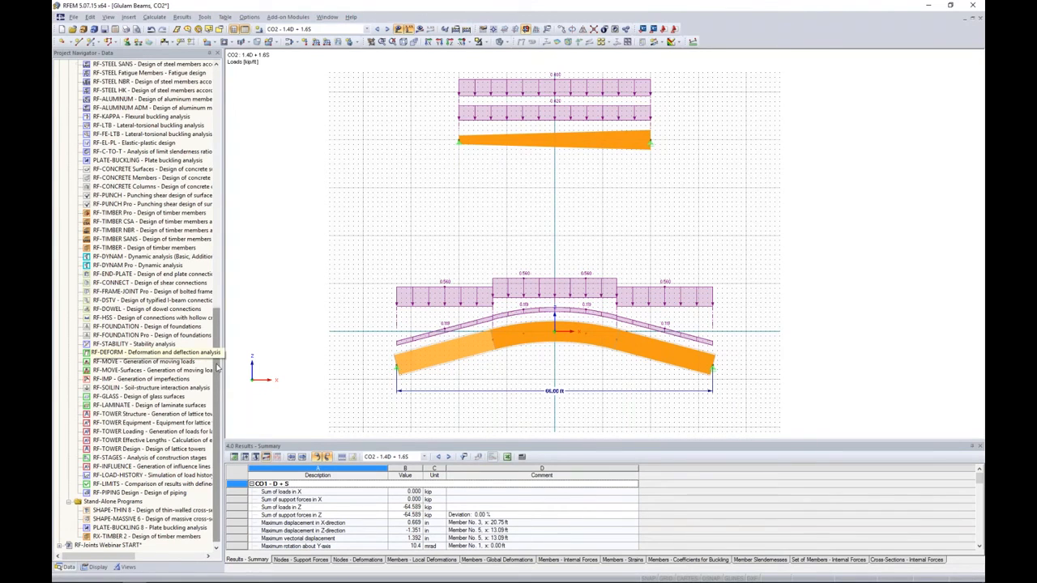
scroll(217, 378, "up", 15)
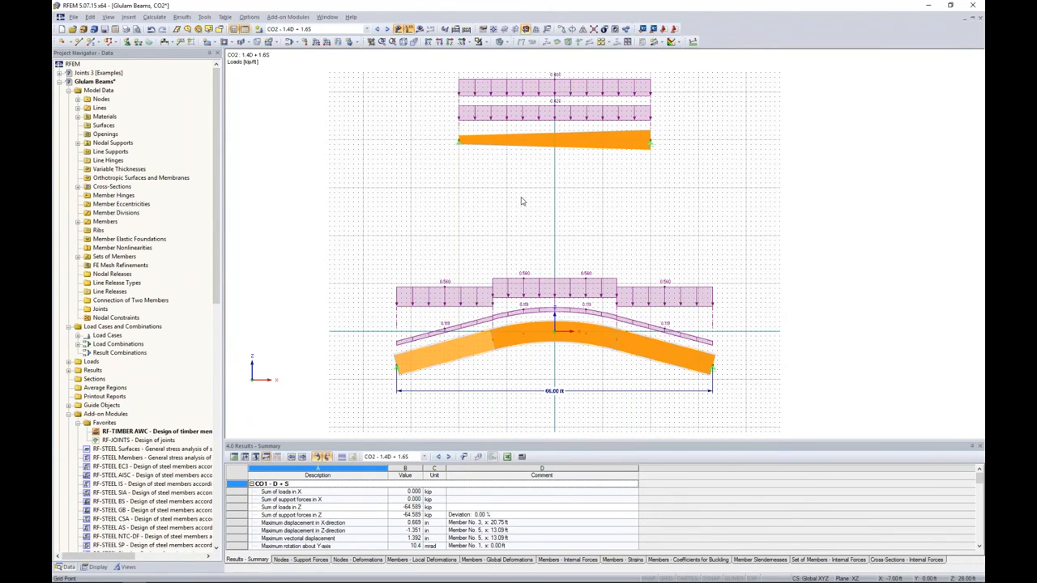
- Examine the properties of the start and end cross-sections of the tapered glulam beam without changing them
double_click(537, 143)
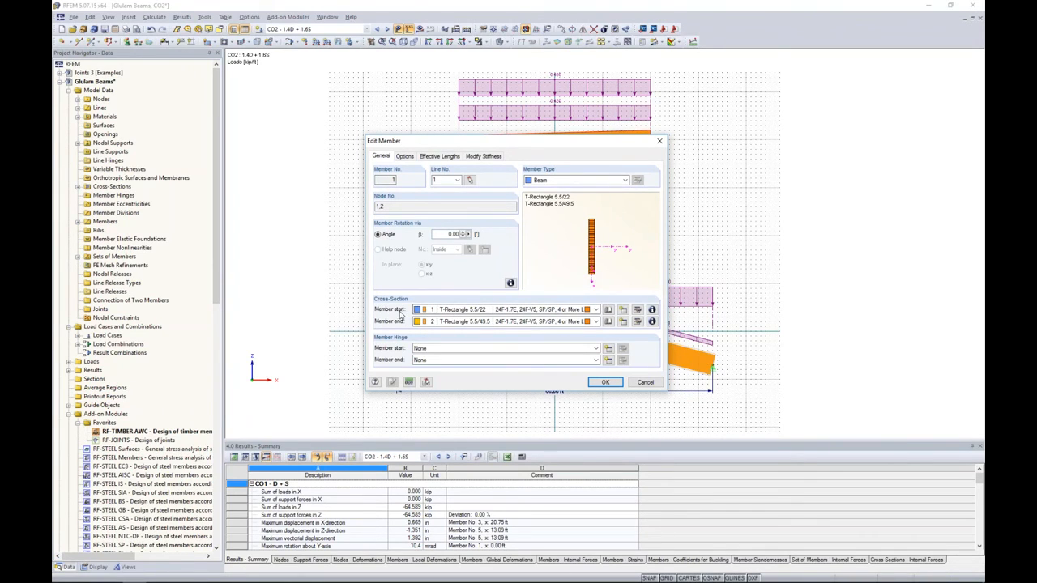
left_click(652, 309)
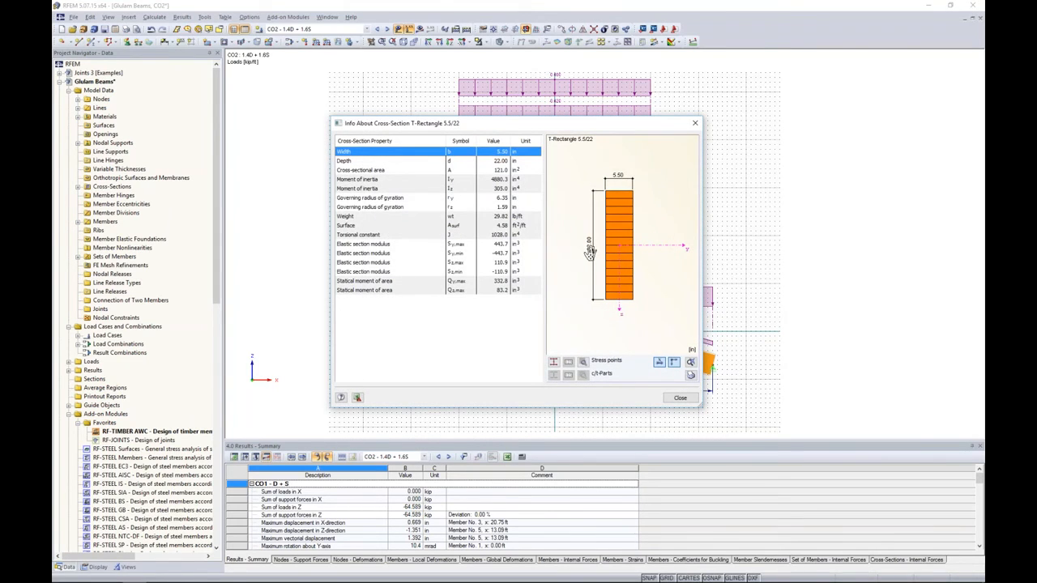
left_click(680, 397)
left_click(652, 322)
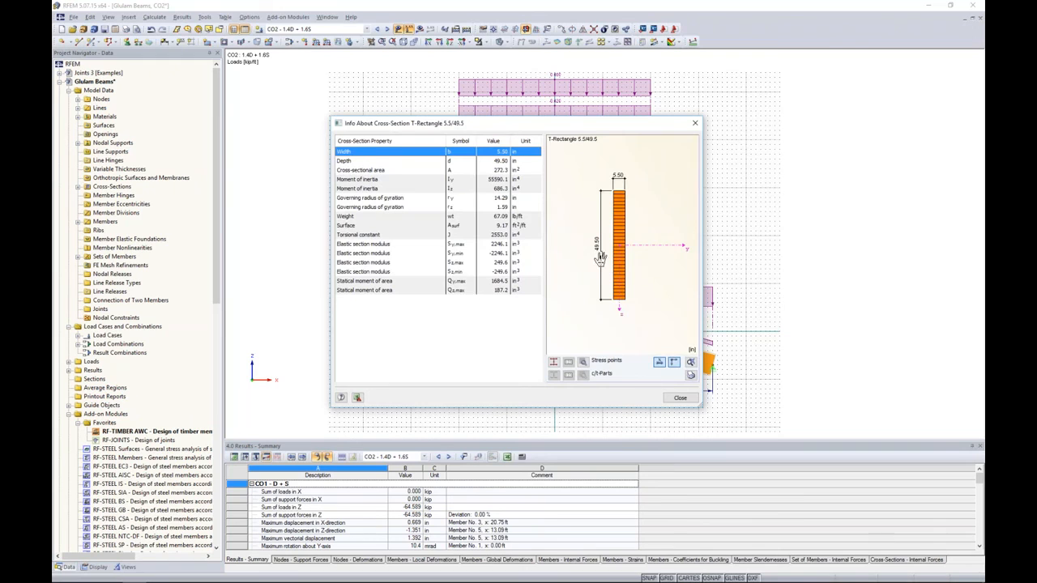
left_click(679, 397)
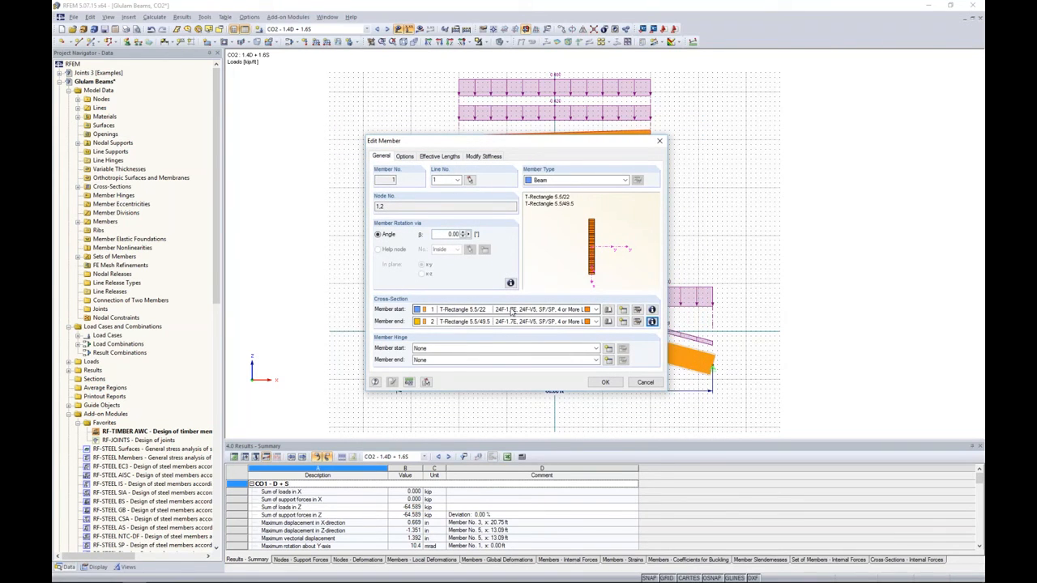
- Close the tapered member's properties without changes and bring the curved glulam beam into view
left_click(645, 381)
middle_click_drag(579, 381, 583, 326)
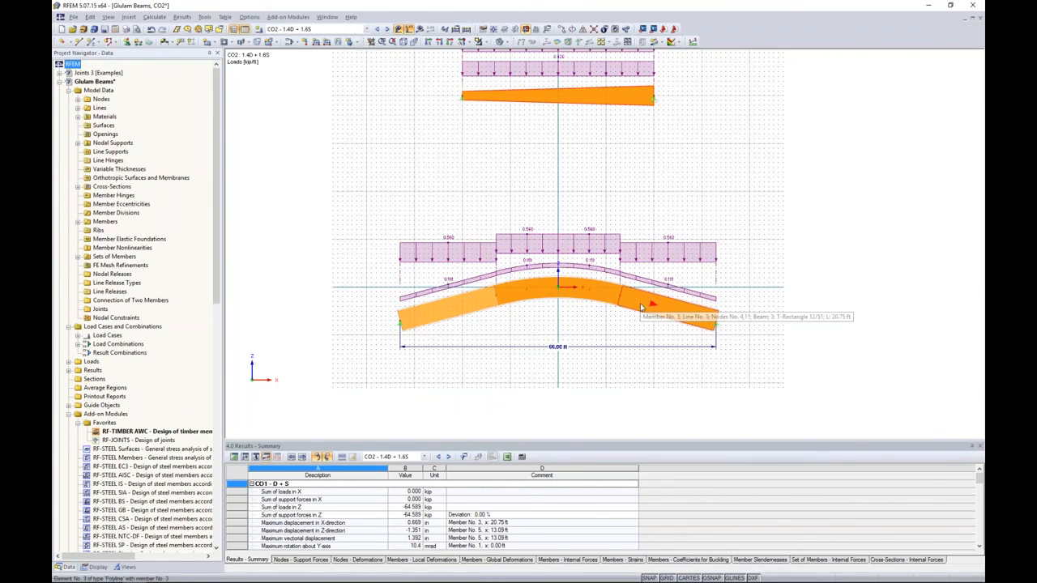
scroll(478, 306, "up", 2)
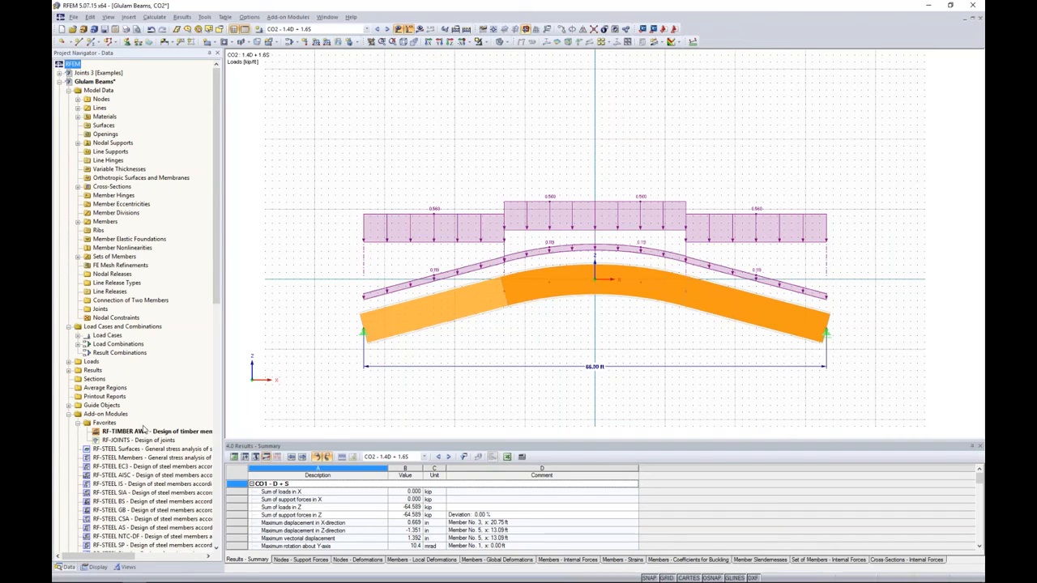
- Open the RF-TIMBER AWC add-on module, view the CA1 general data, and return to the model showing both glulam beams
double_click(141, 432)
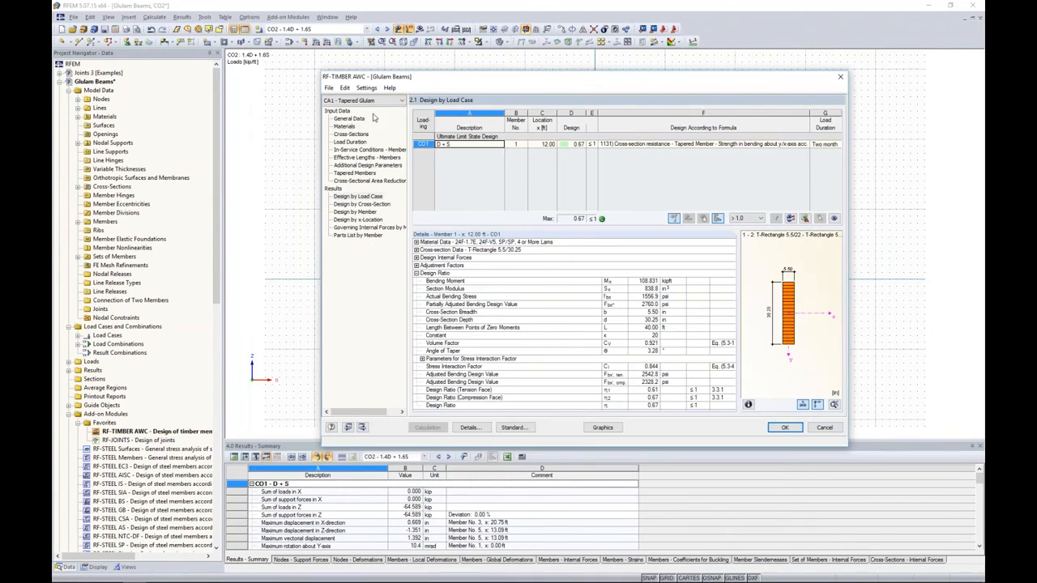
left_click(360, 119)
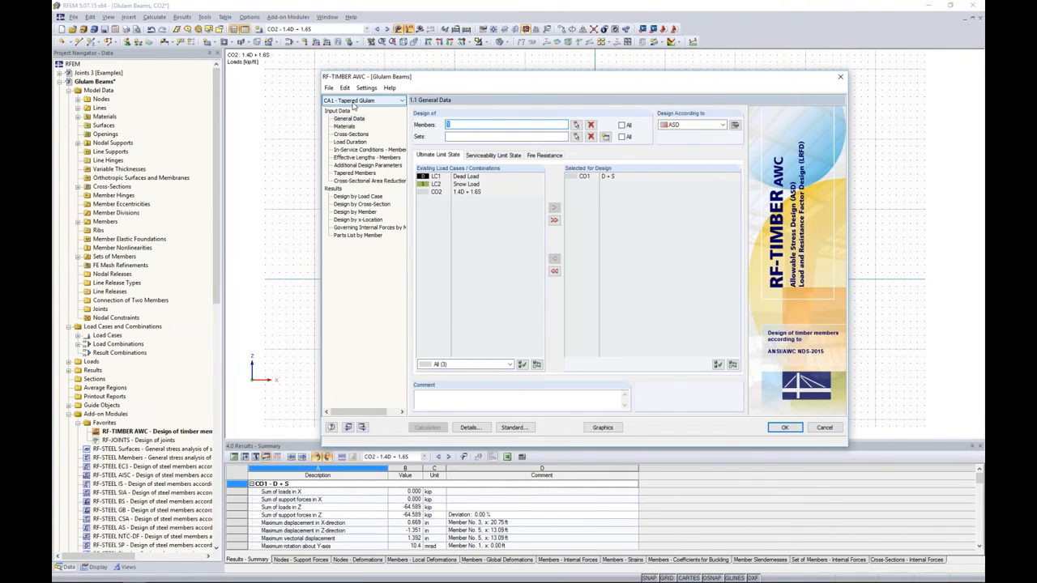
left_click_drag(463, 83, 443, 109)
left_click(768, 454)
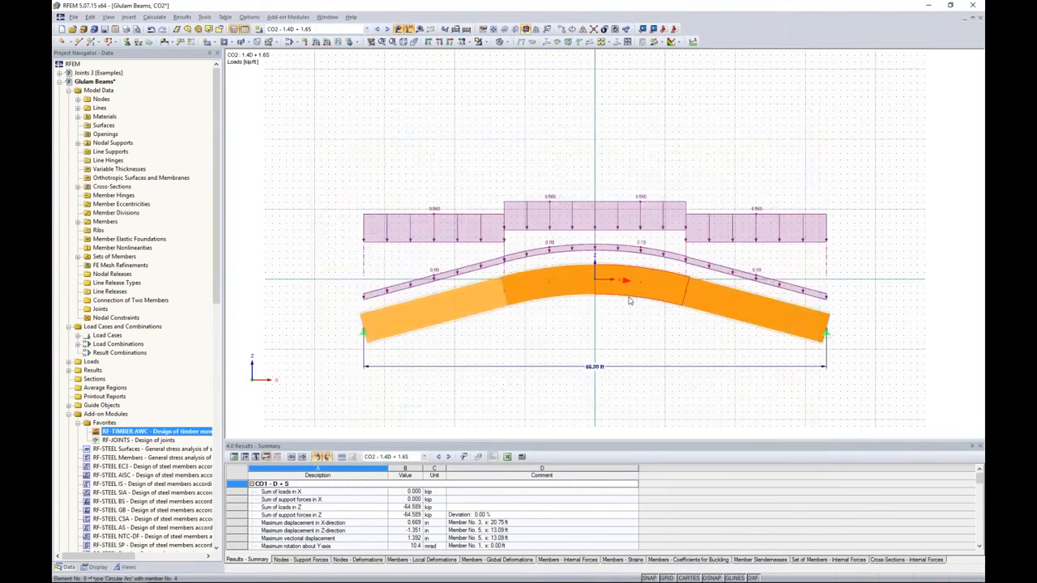
scroll(630, 301, "down", 3)
middle_click_drag(625, 210, 605, 253)
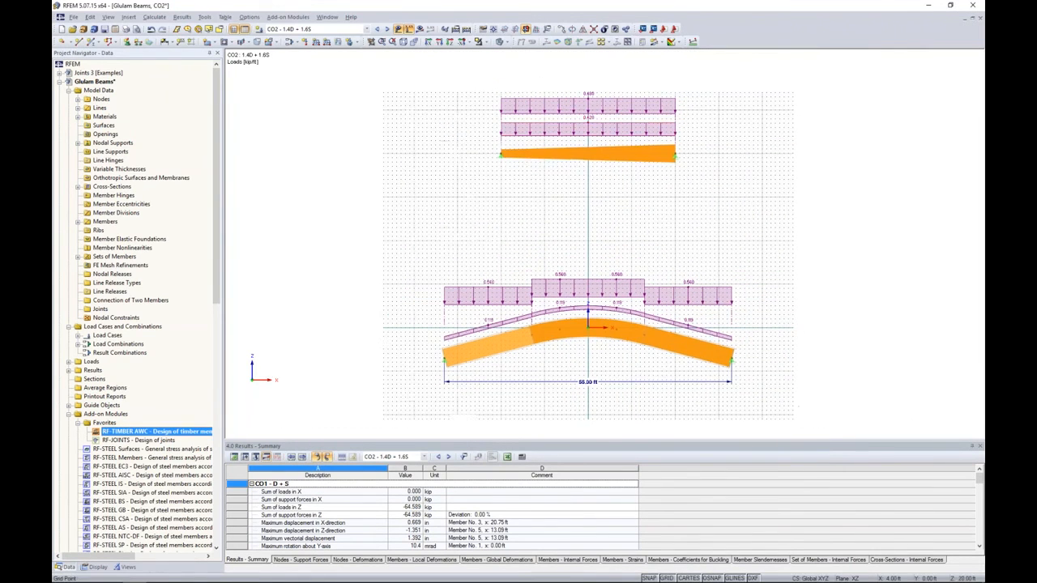
- Compare the general data of the CA1 Tapered Glulam and CA2 Curved Glulam design cases in RF-TIMBER AWC, ending on CA1
double_click(168, 431)
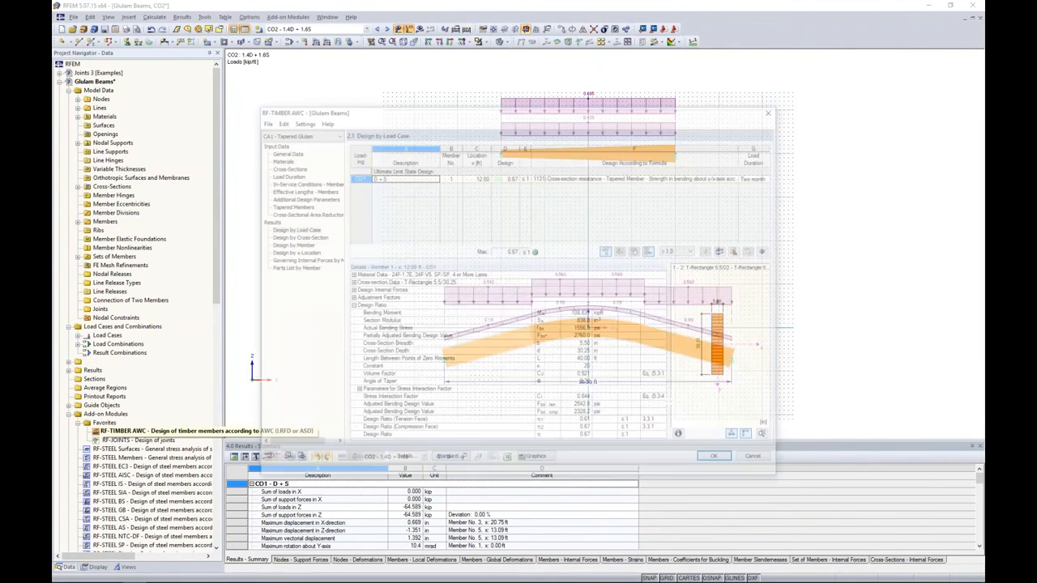
left_click(288, 152)
left_click(297, 133)
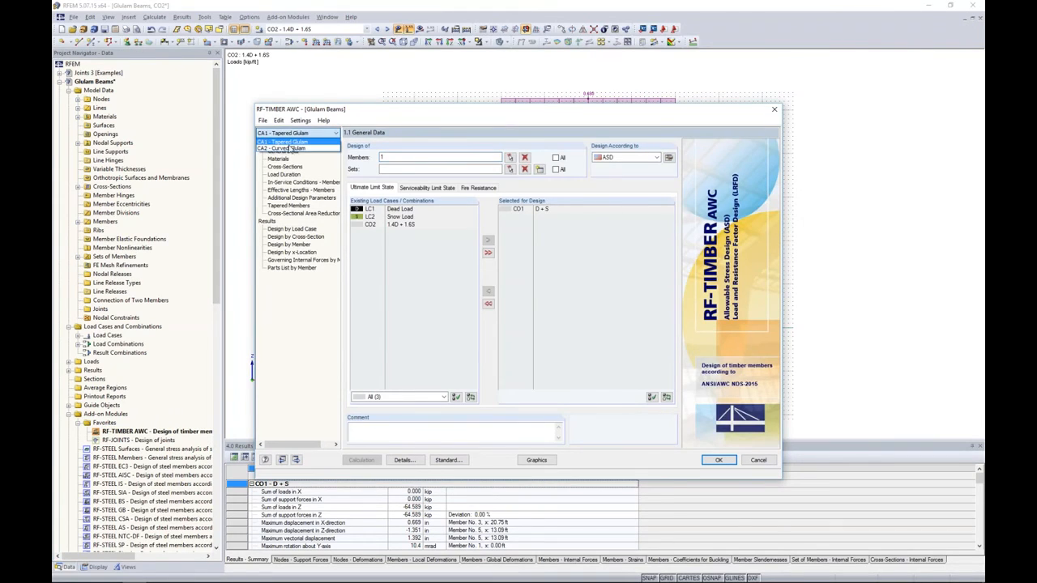
left_click(290, 150)
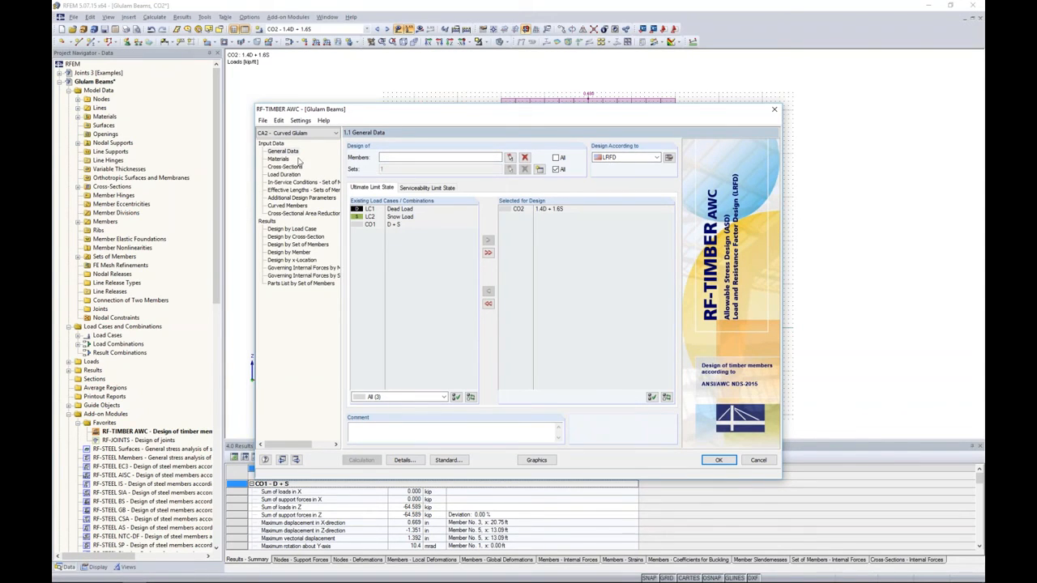
left_click(293, 133)
left_click(292, 142)
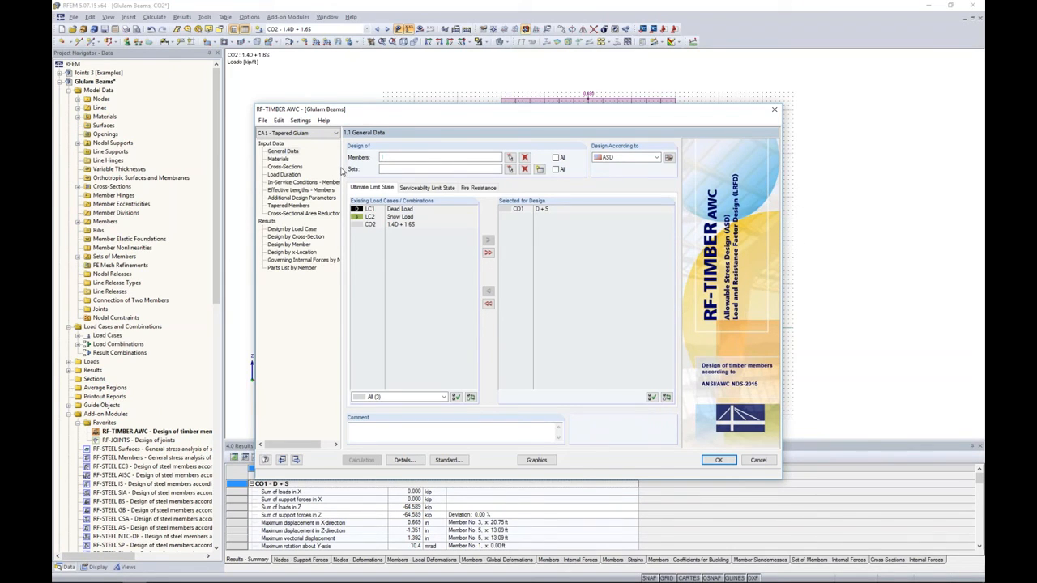
- Examine the load duration settings of CA1 and the loading condition options for the dead load's radial stress design, without changing them
left_click(283, 175)
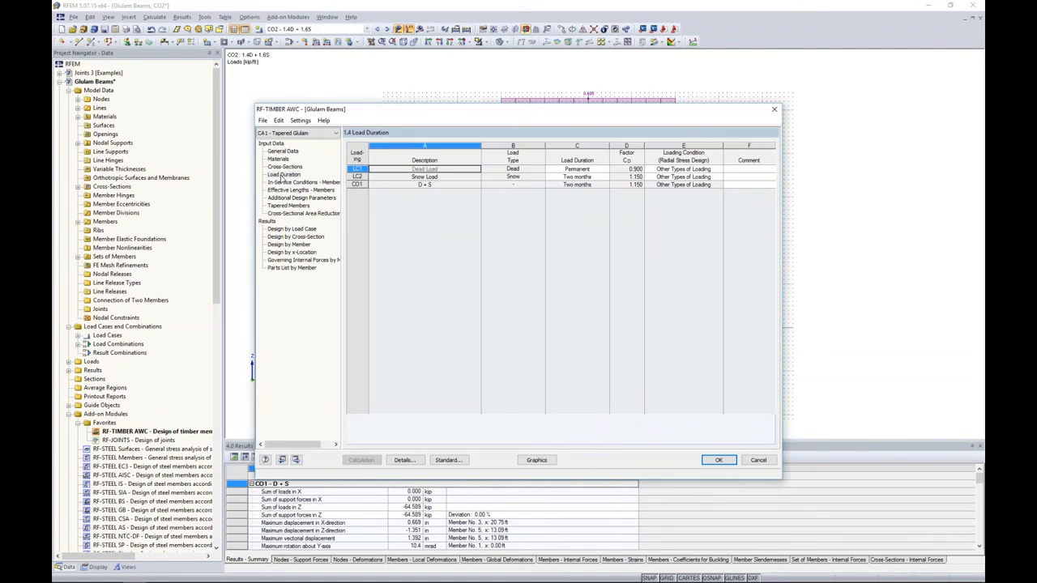
left_click(708, 169)
left_click(718, 169)
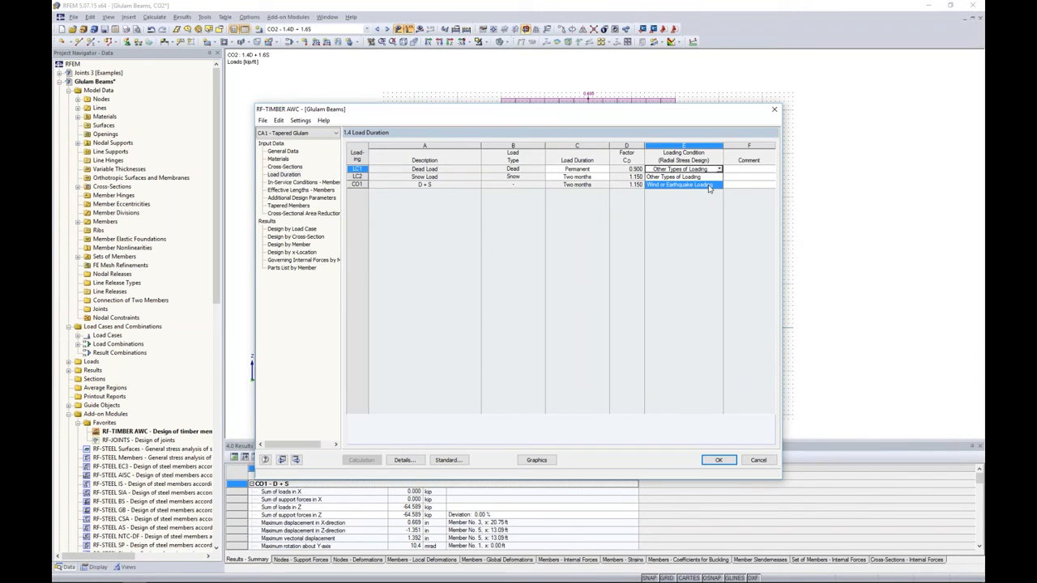
left_click(708, 207)
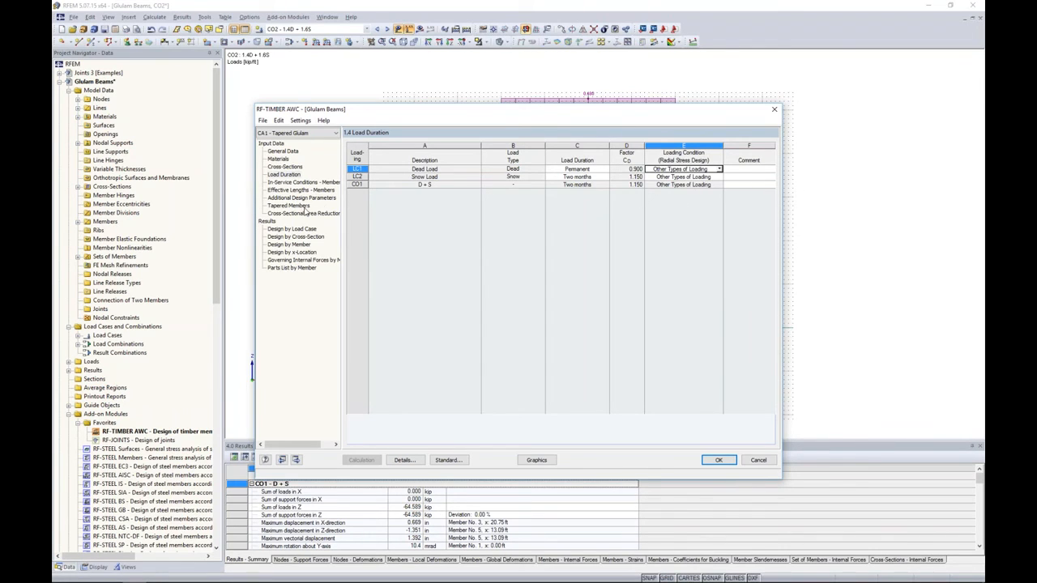
- Examine the tapered member's grain-parallel-to-edge options, consulting the Glulam Tapered Members slide in the PowerPoint slide show
left_click(293, 207)
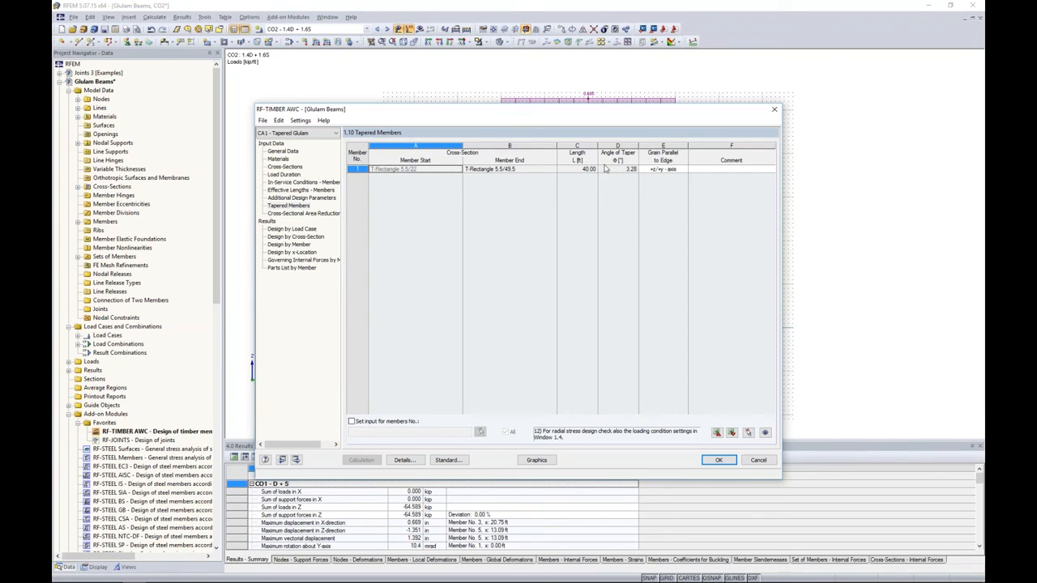
left_click(660, 169)
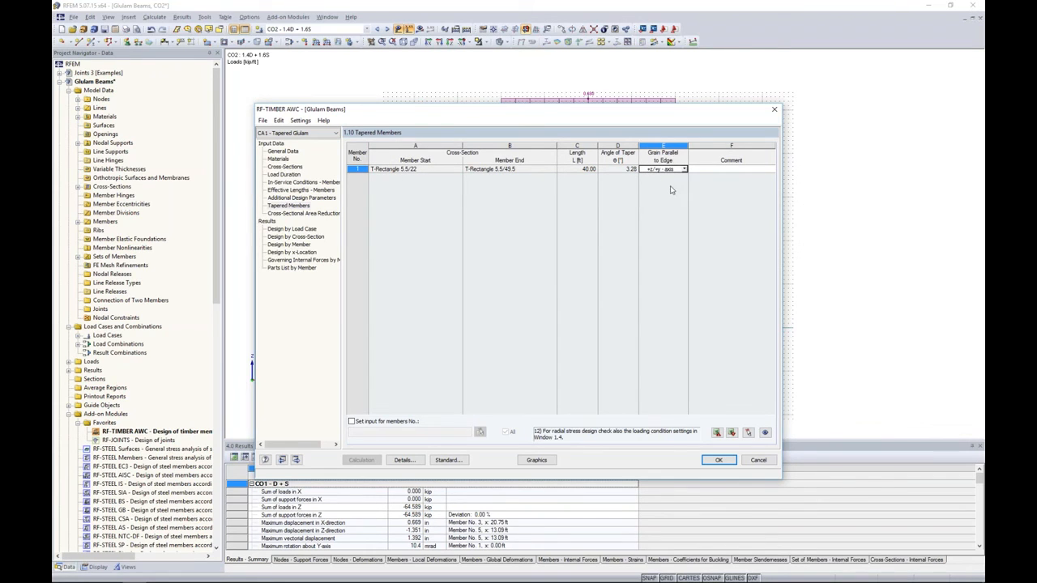
key("alt+Tab")
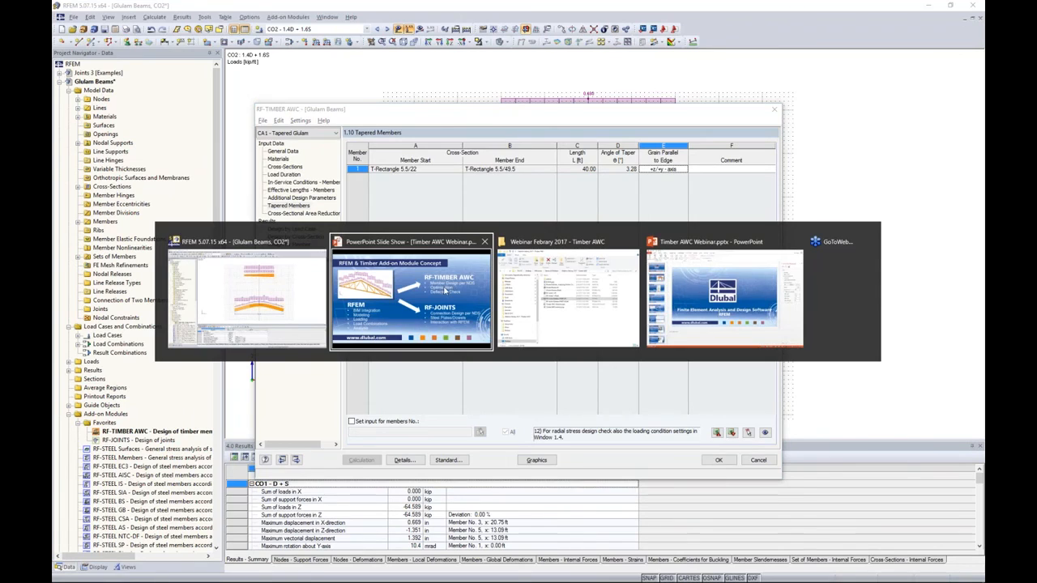
key("Right")
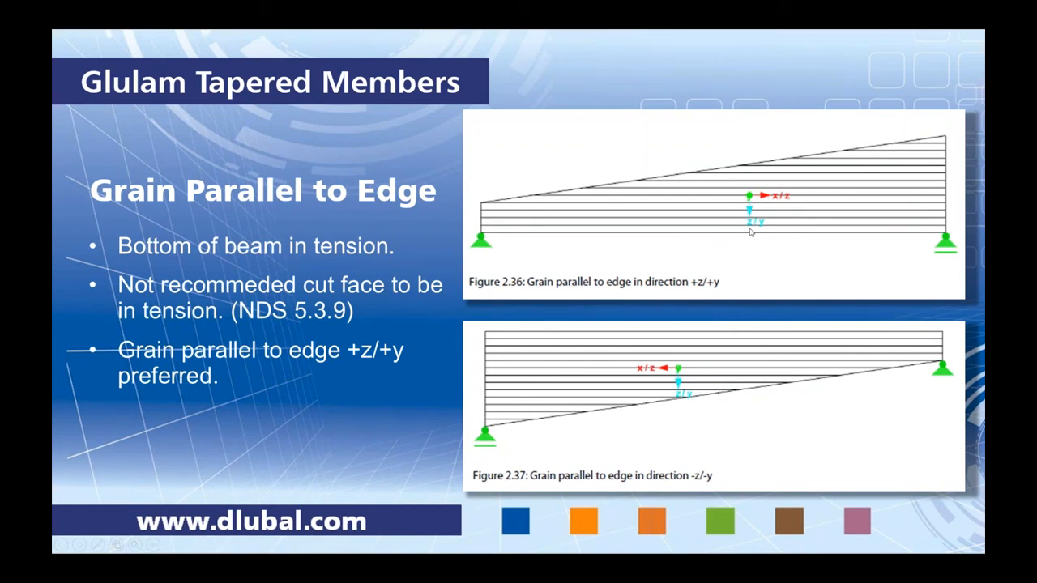
key("alt+Tab")
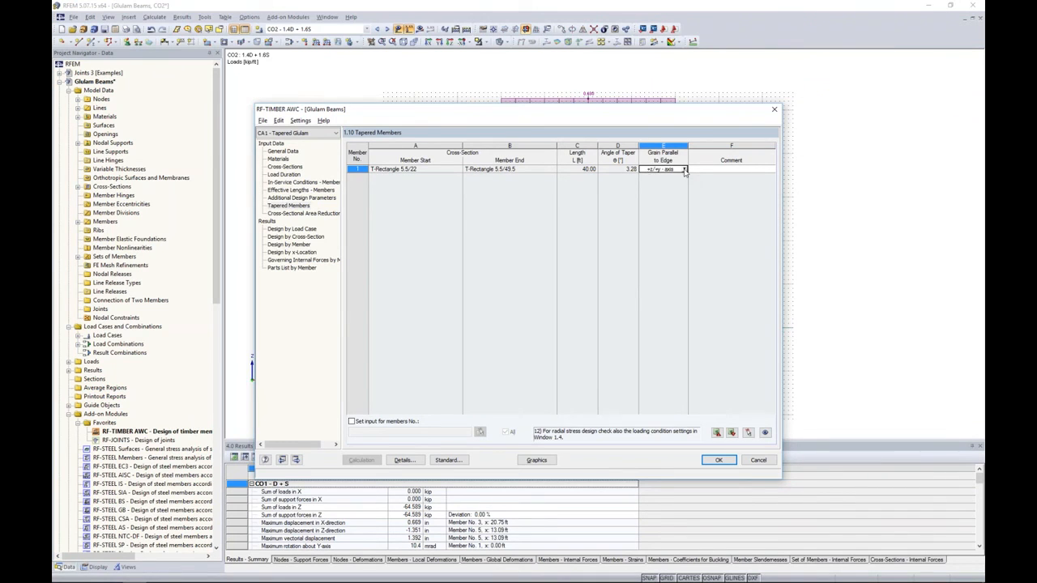
left_click(684, 169)
left_click(685, 170)
- Examine the tapered member's shear and bending design details in the CA1 results by member
left_click(304, 244)
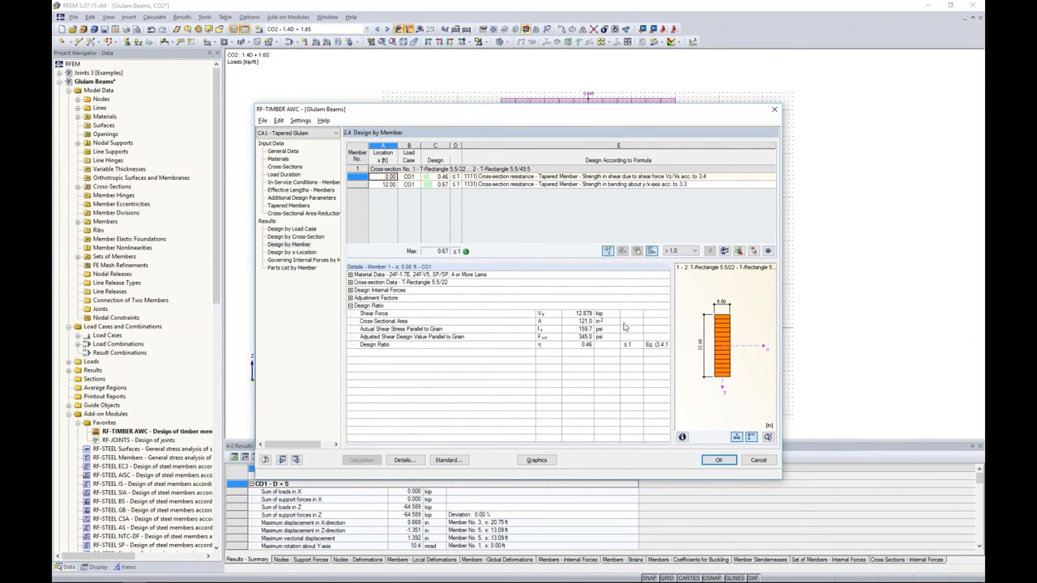
mouse_move(643, 329)
left_mouse_down()
mouse_move(632, 329)
mouse_move(662, 325)
left_mouse_up()
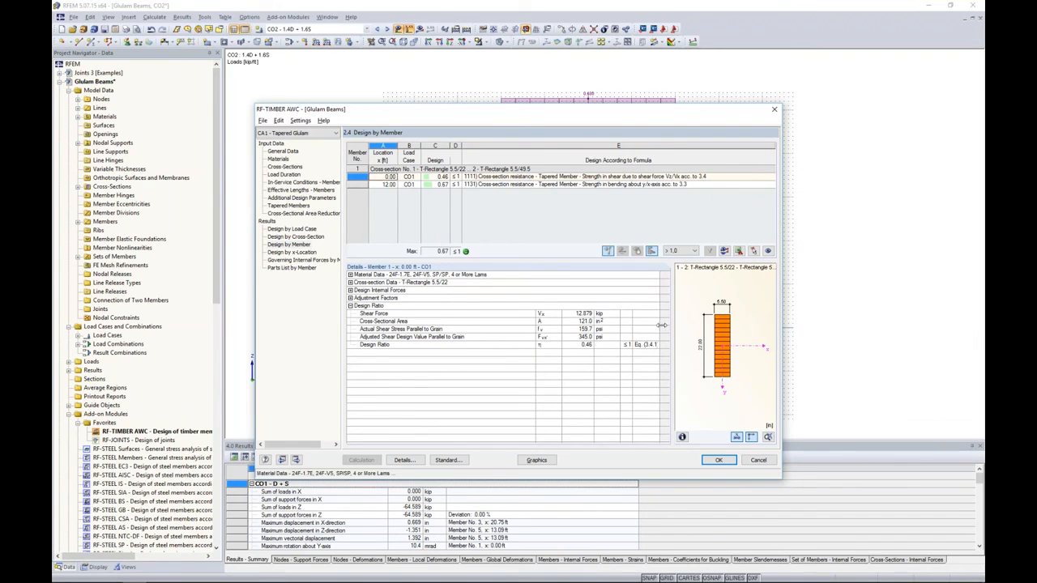
left_click(640, 185)
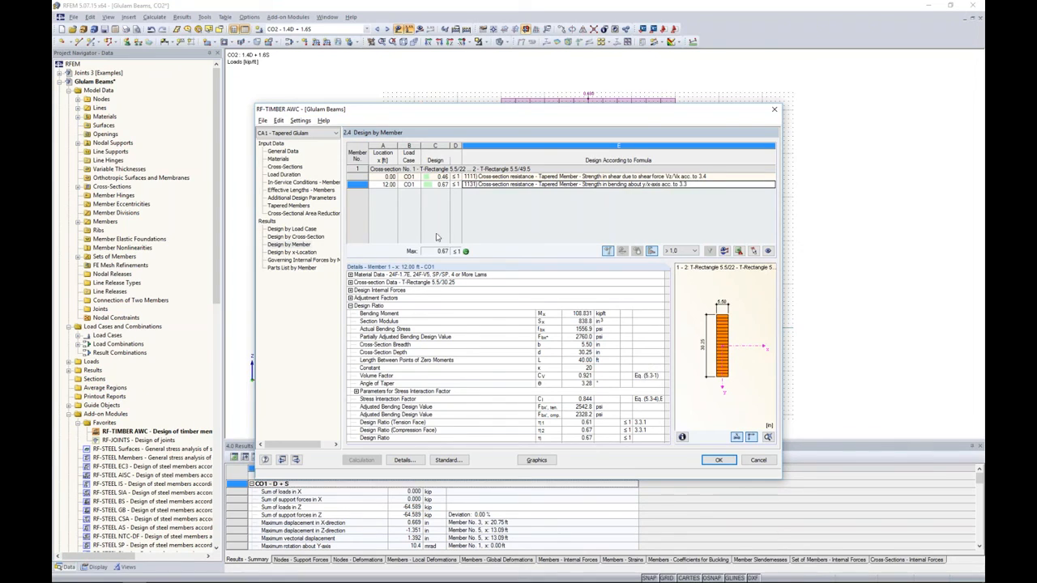
- Switch to the CA2 Curved Glulam design case and examine its load duration settings
left_click(328, 133)
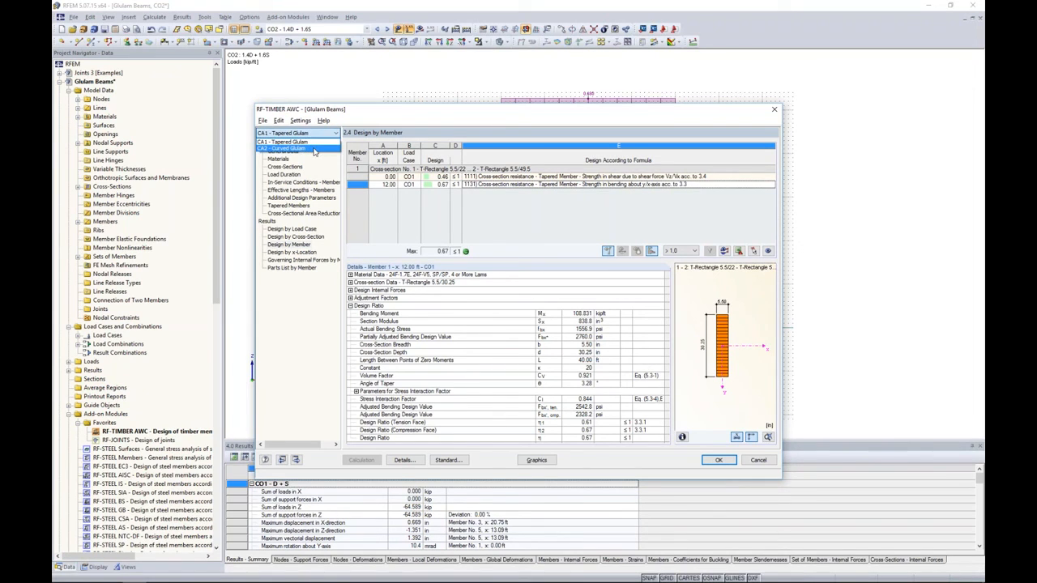
left_click(314, 151)
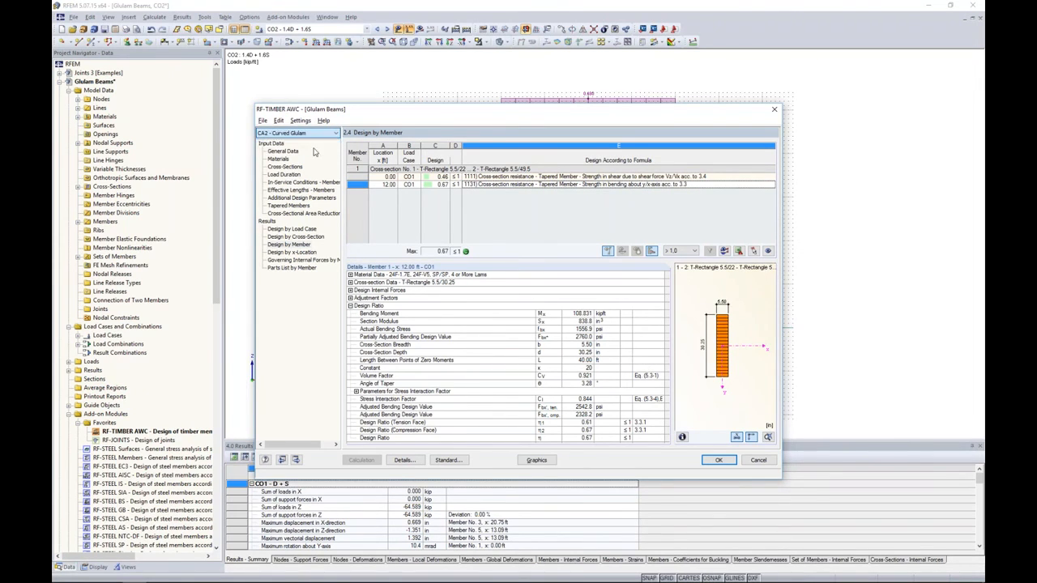
left_click(285, 174)
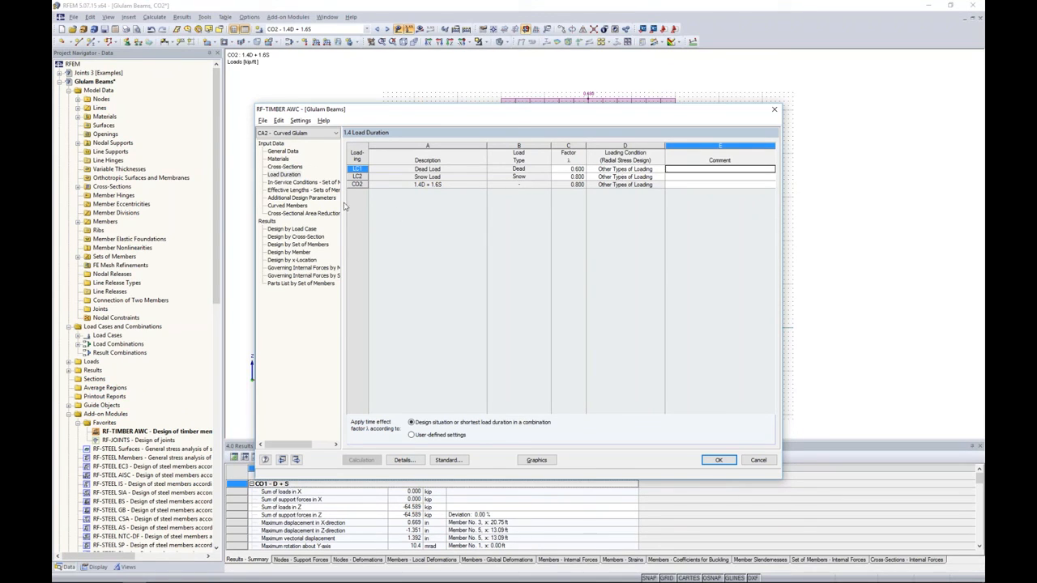
- Review the curved members' laminate thickness and radial stress design settings, keep radial stress design enabled, and recalculate CA2
left_click(287, 206)
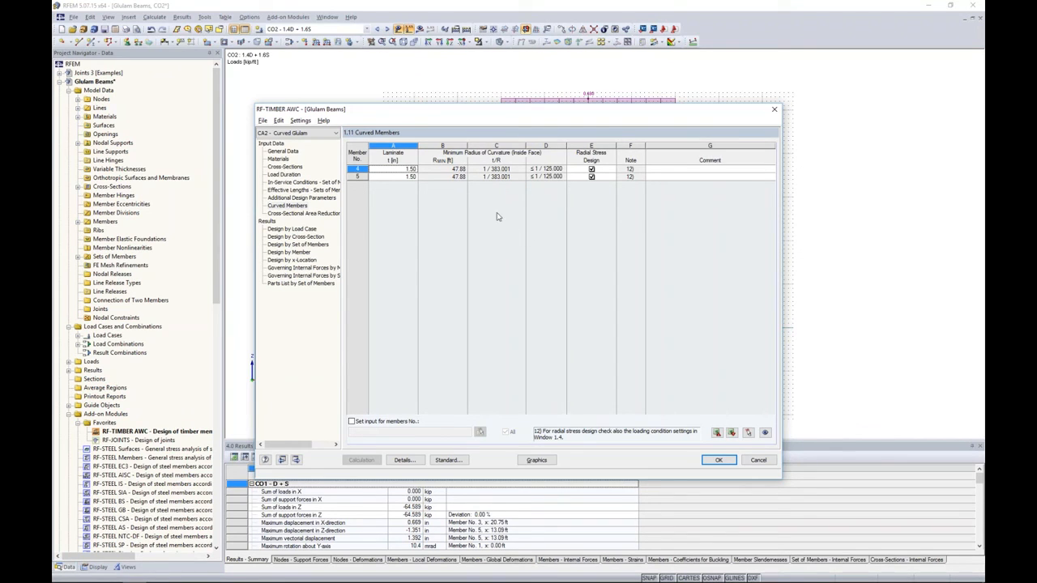
left_click(400, 176)
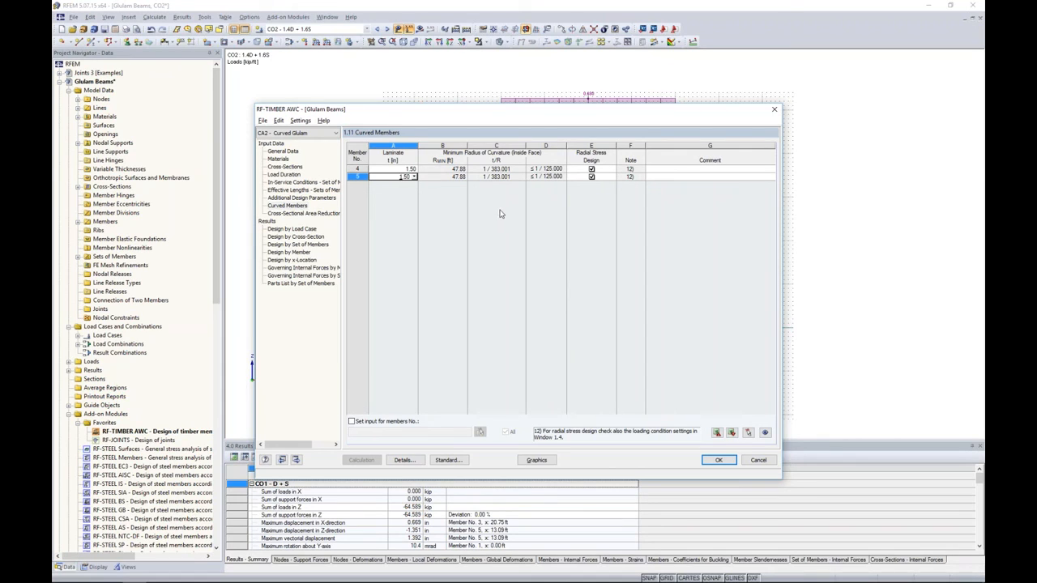
left_click(592, 170)
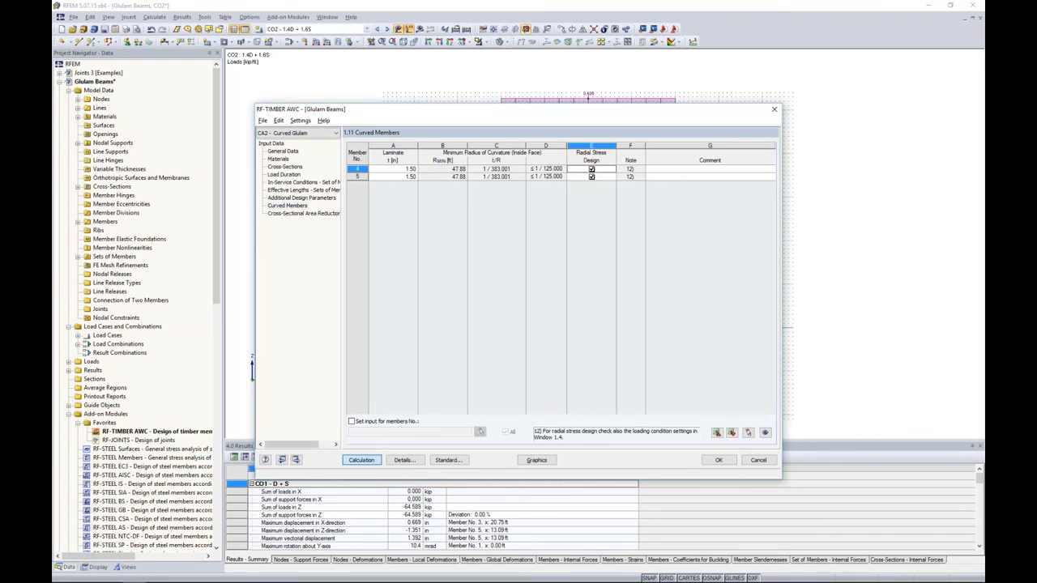
left_click(373, 462)
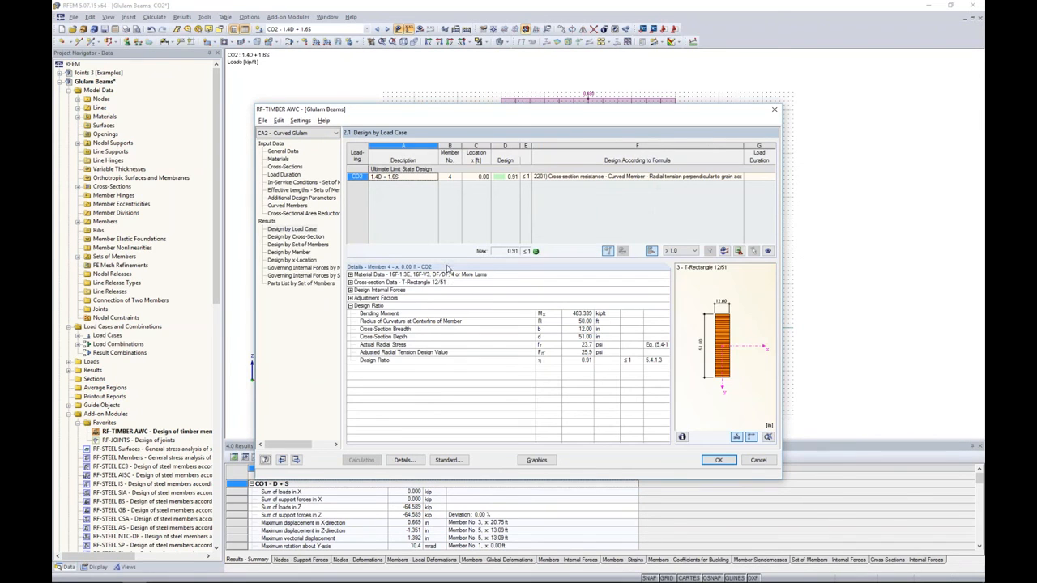
- Examine the CA2 design results by member with their code equation references, and close RF-TIMBER AWC, accepting the data
left_click(301, 252)
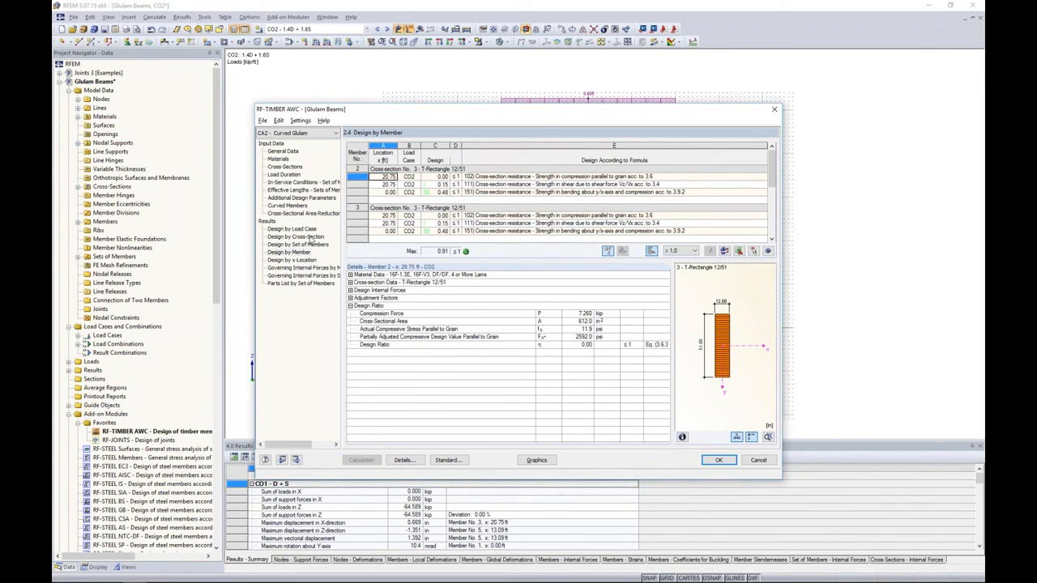
scroll(774, 170, "down", 2)
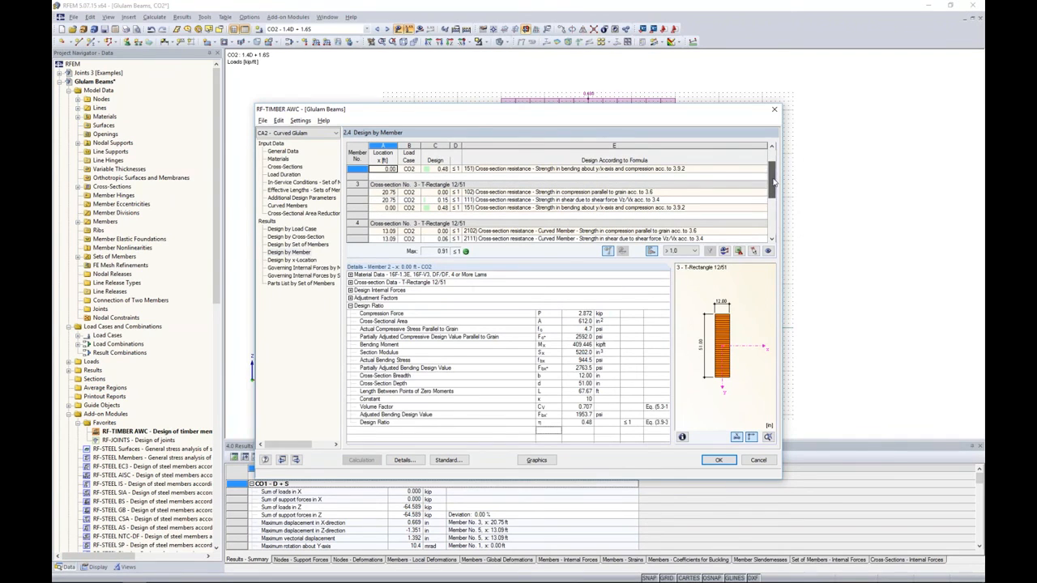
left_click_drag(645, 398, 666, 395)
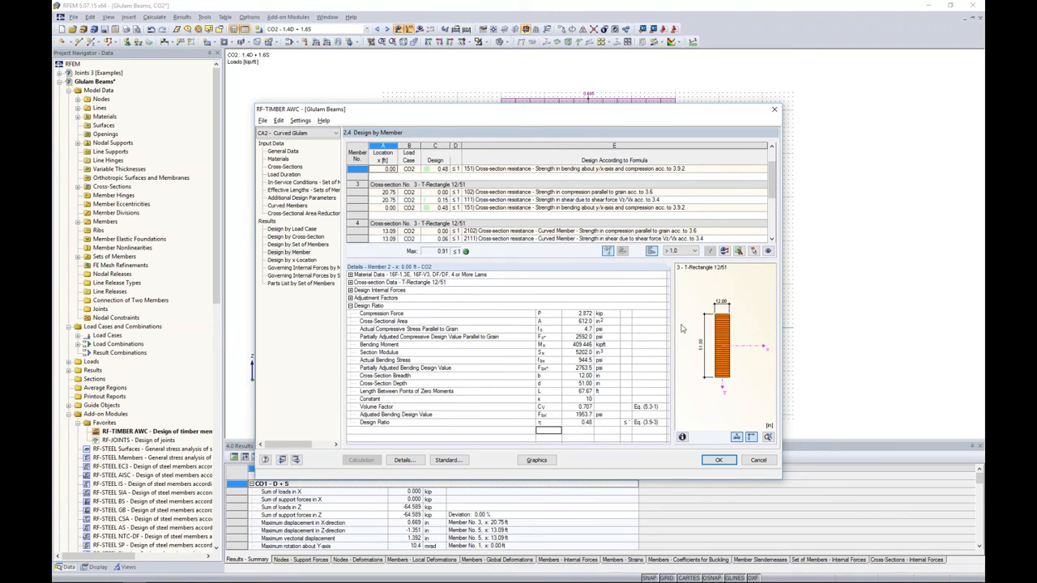
left_click(718, 459)
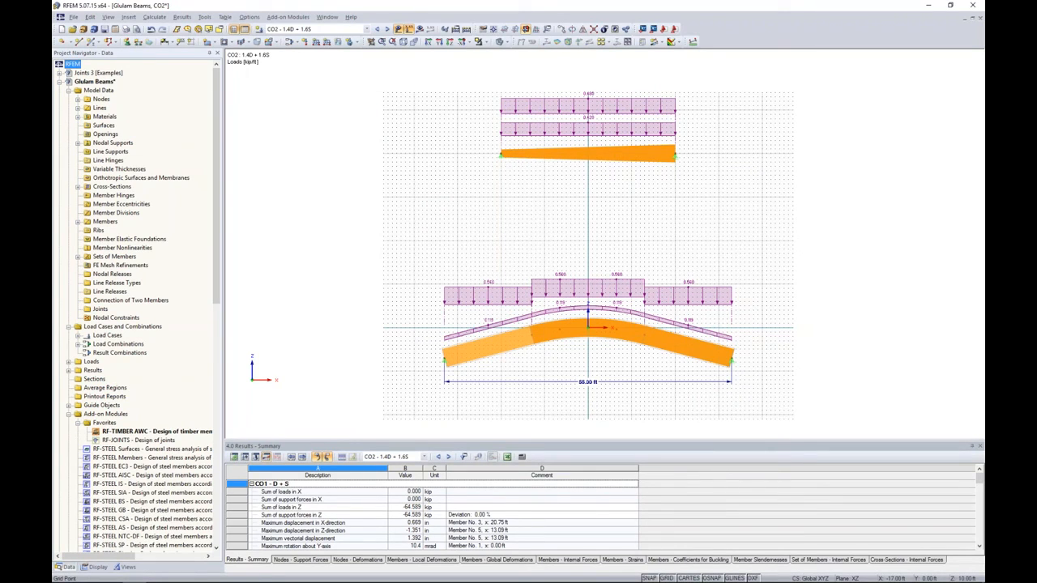
- Switch to the PowerPoint slide show and advance to the More Information slide
key("alt+Tab")
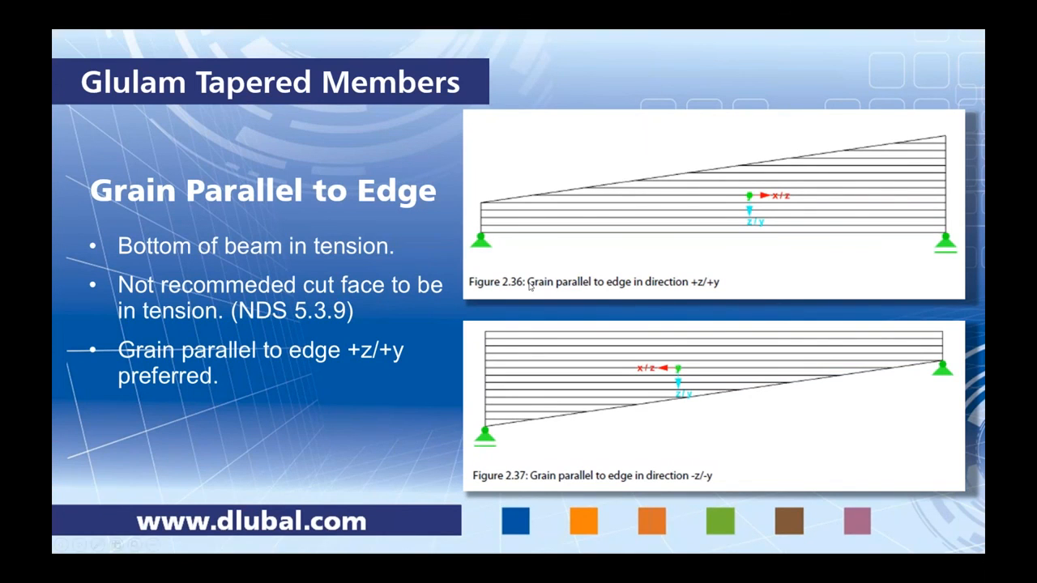
left_click(531, 285)
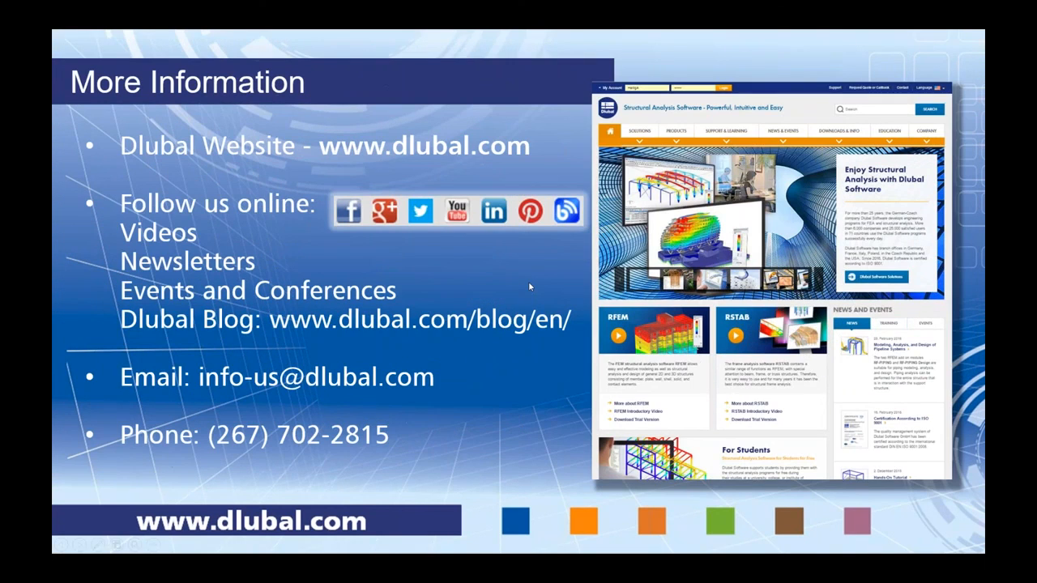